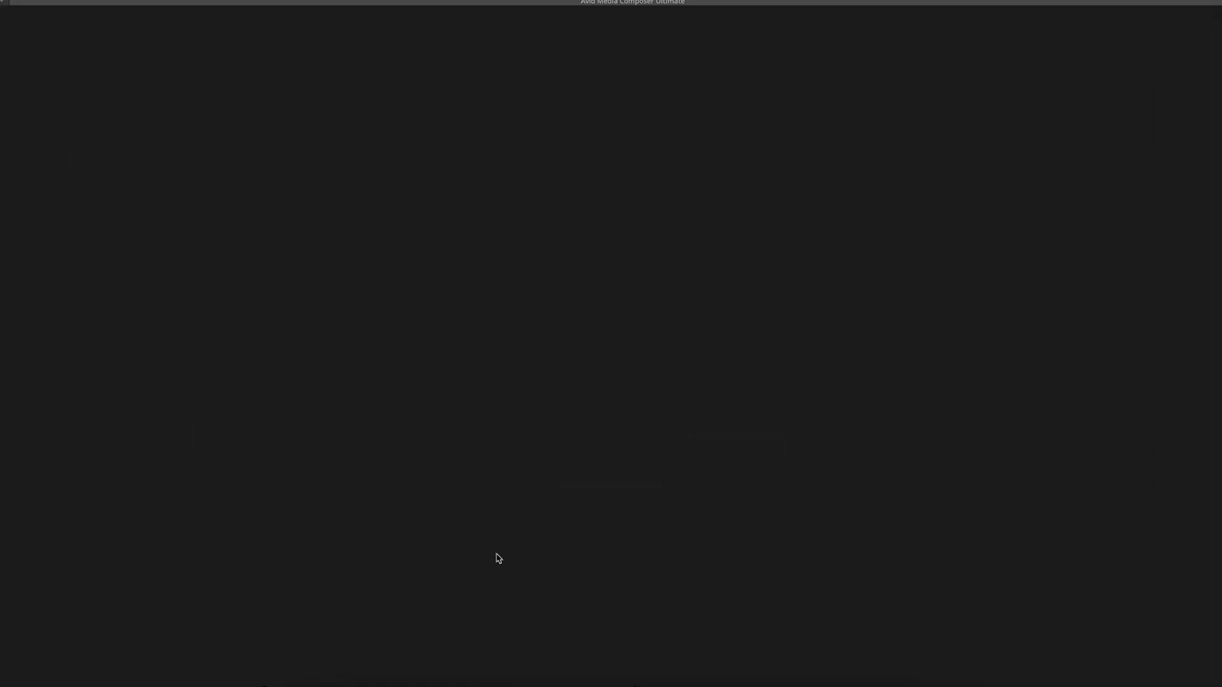
- Look through the existing projects and the new-project settings, and browse the project location folder without choosing another one
left_click_drag(690, 89, 706, 118)
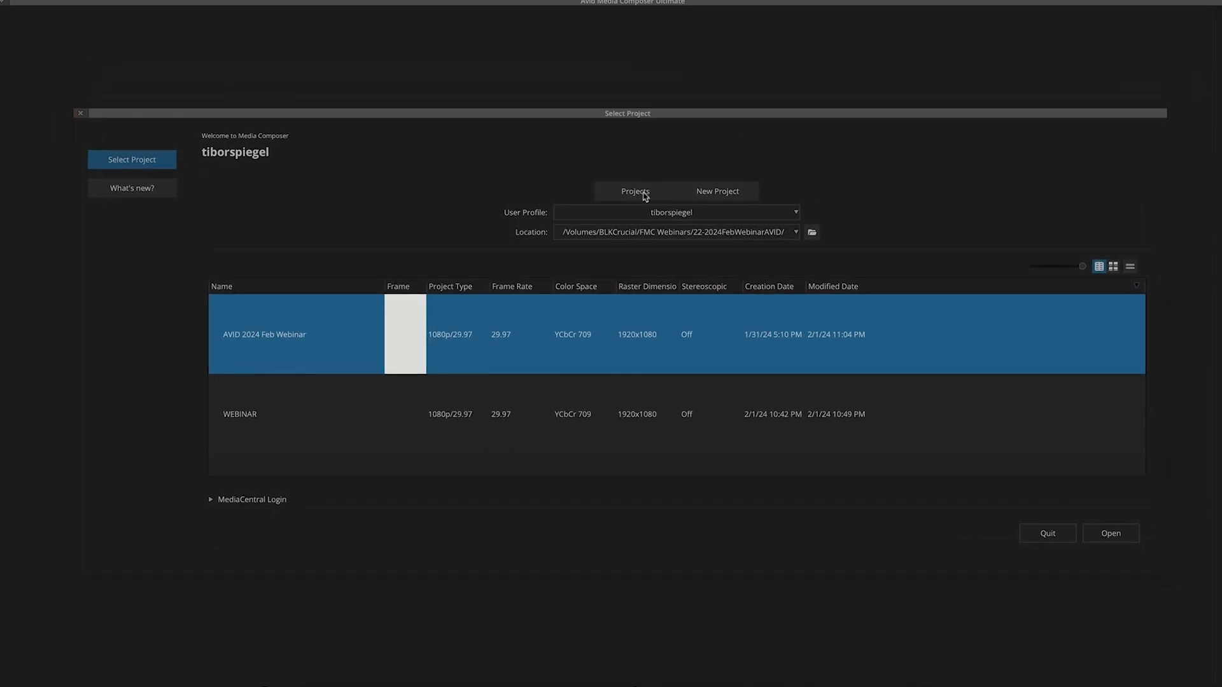
left_click(643, 193)
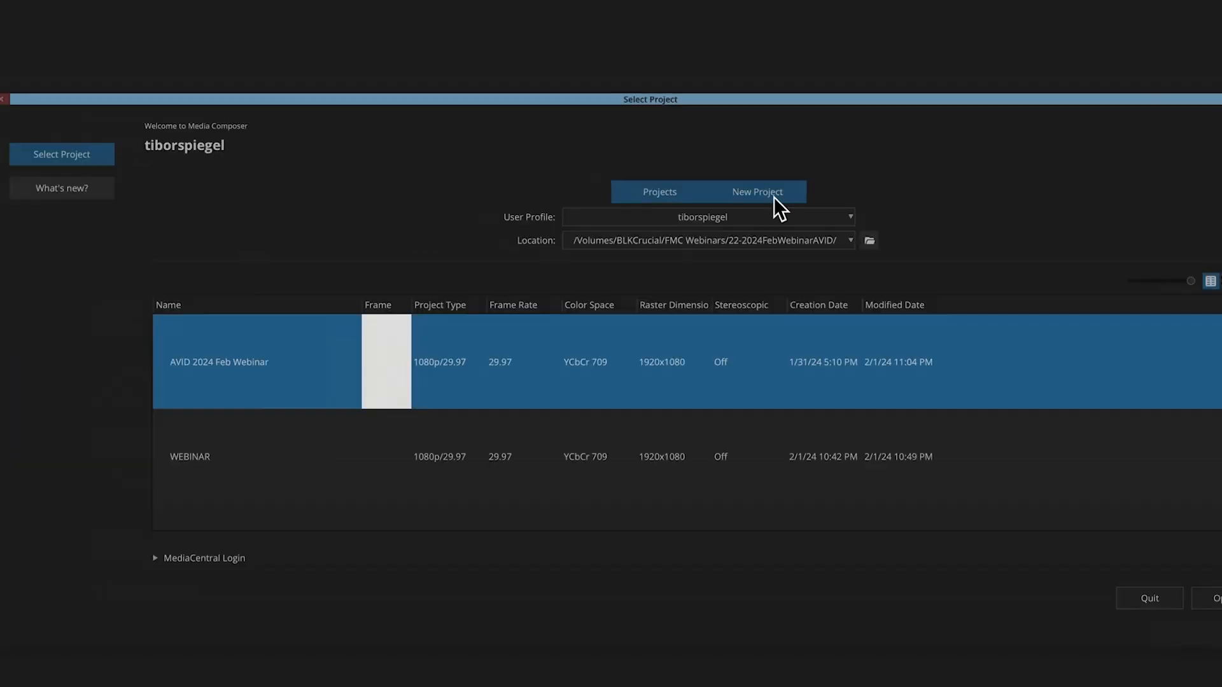
left_click(735, 197)
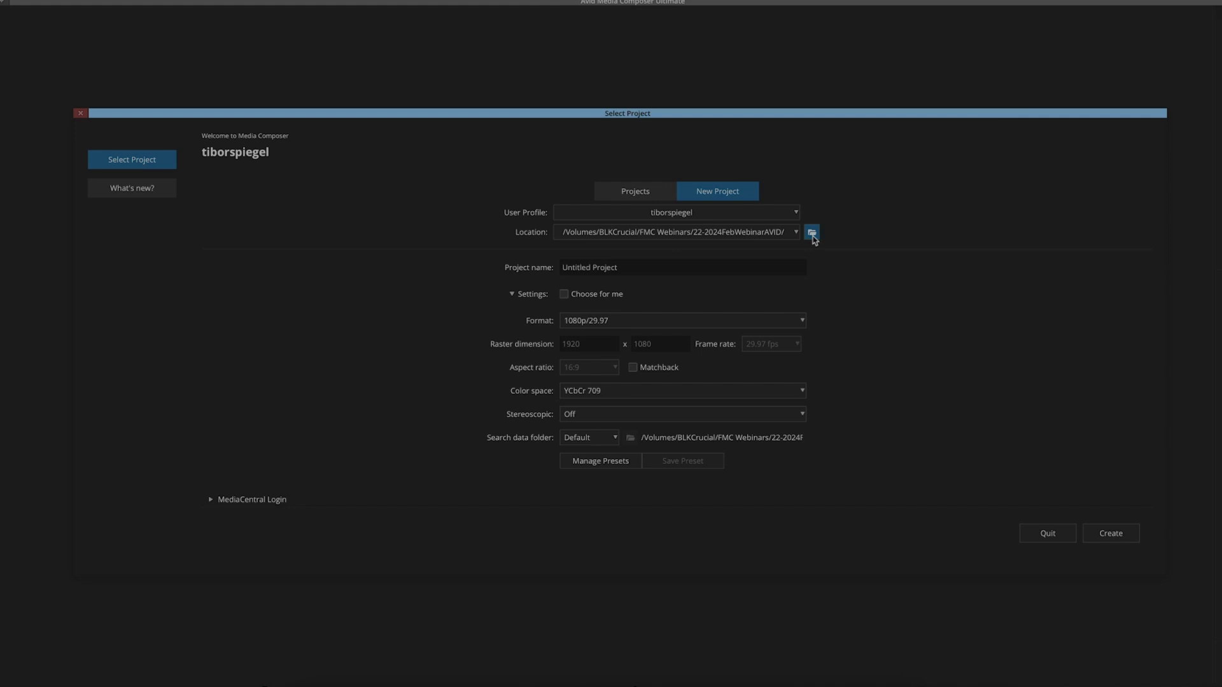
left_click(812, 234)
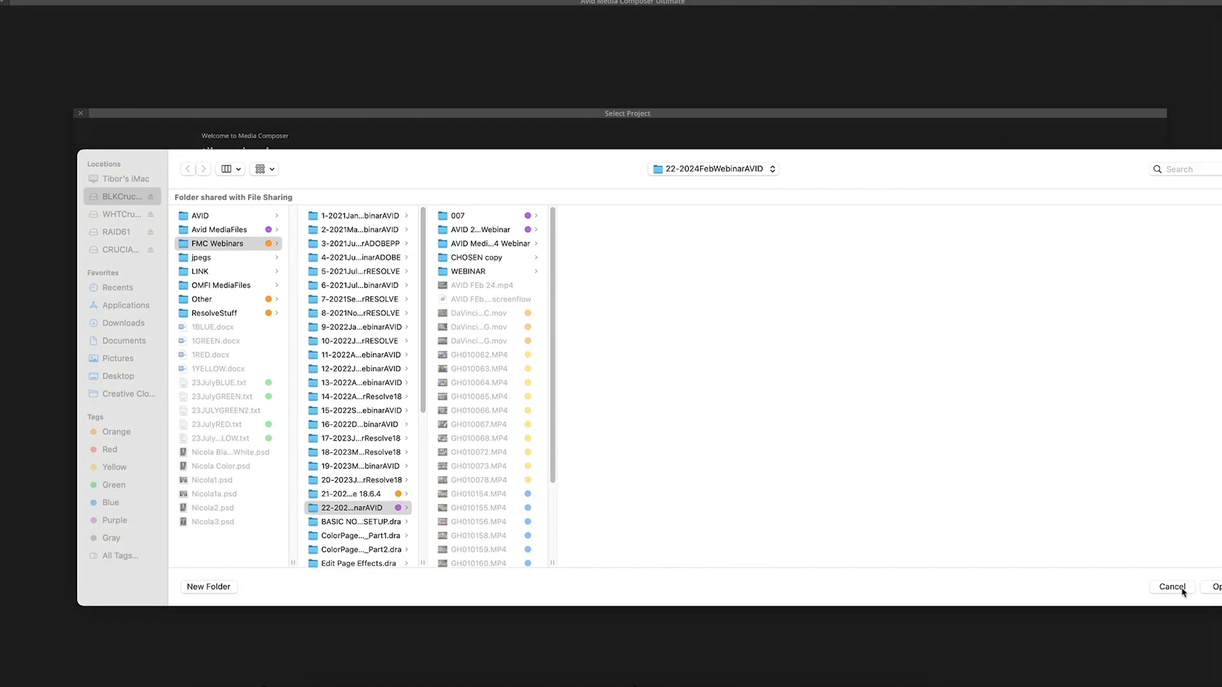
left_click(1172, 587)
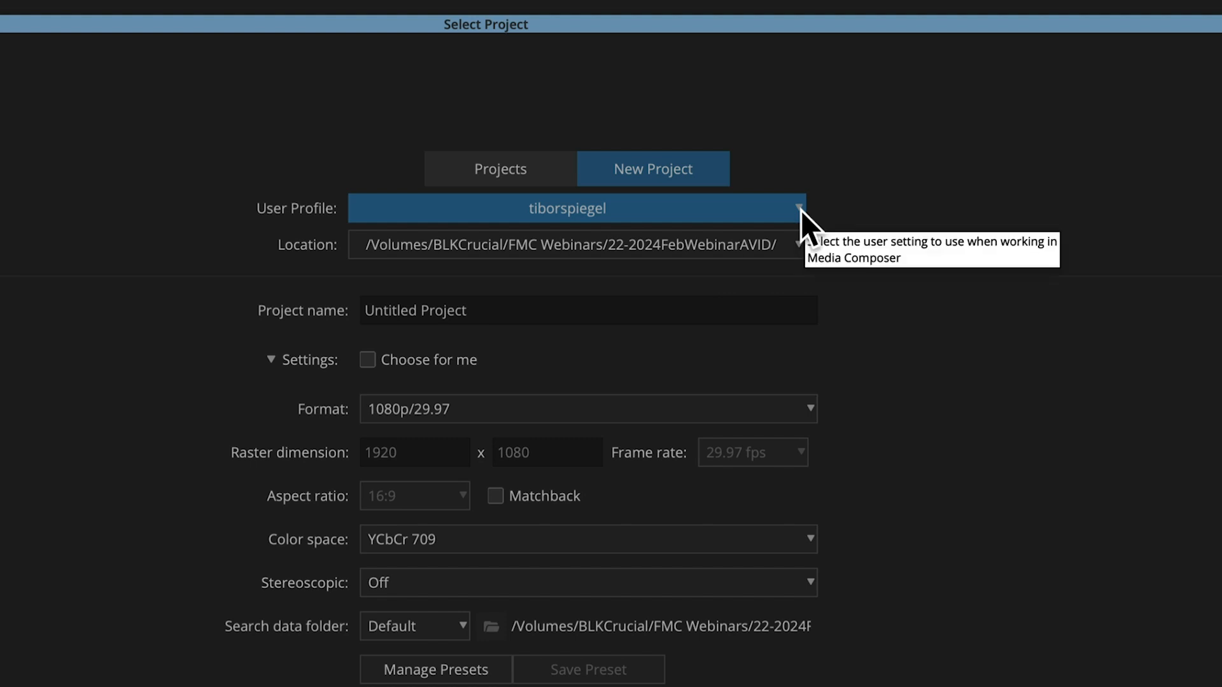
- Create a user profile named MY ADOBE with the Transitioning from Adobe Premiere Pro settings
left_click(801, 210)
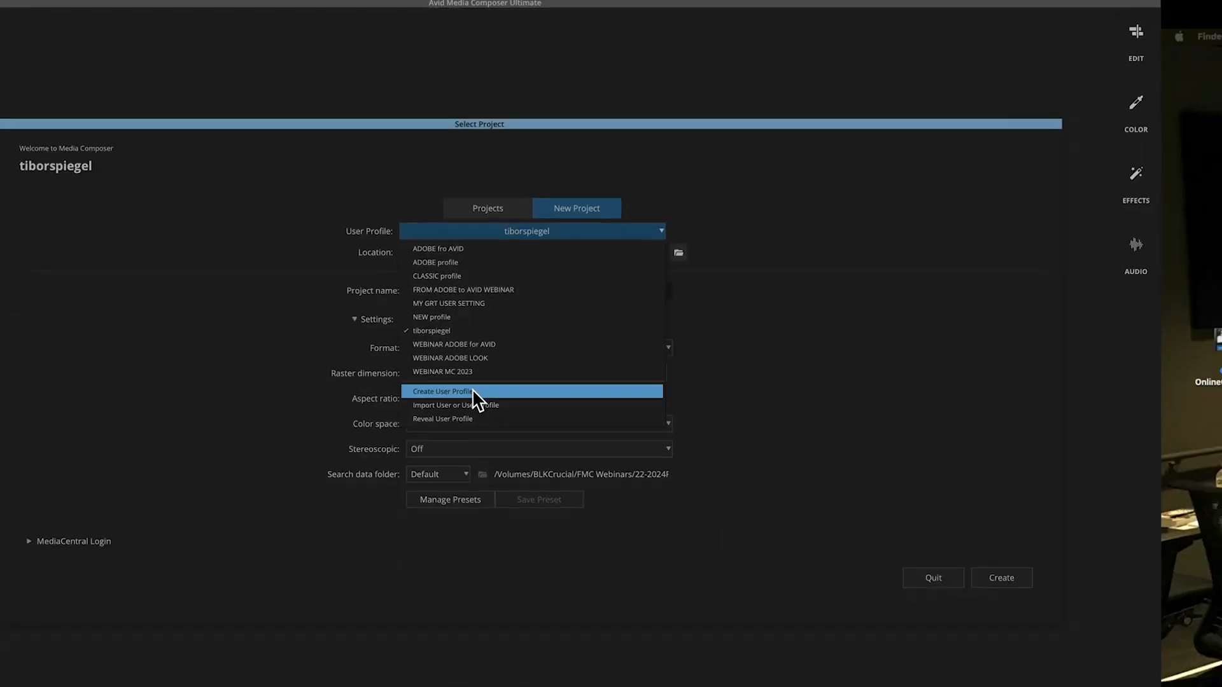
left_click(624, 362)
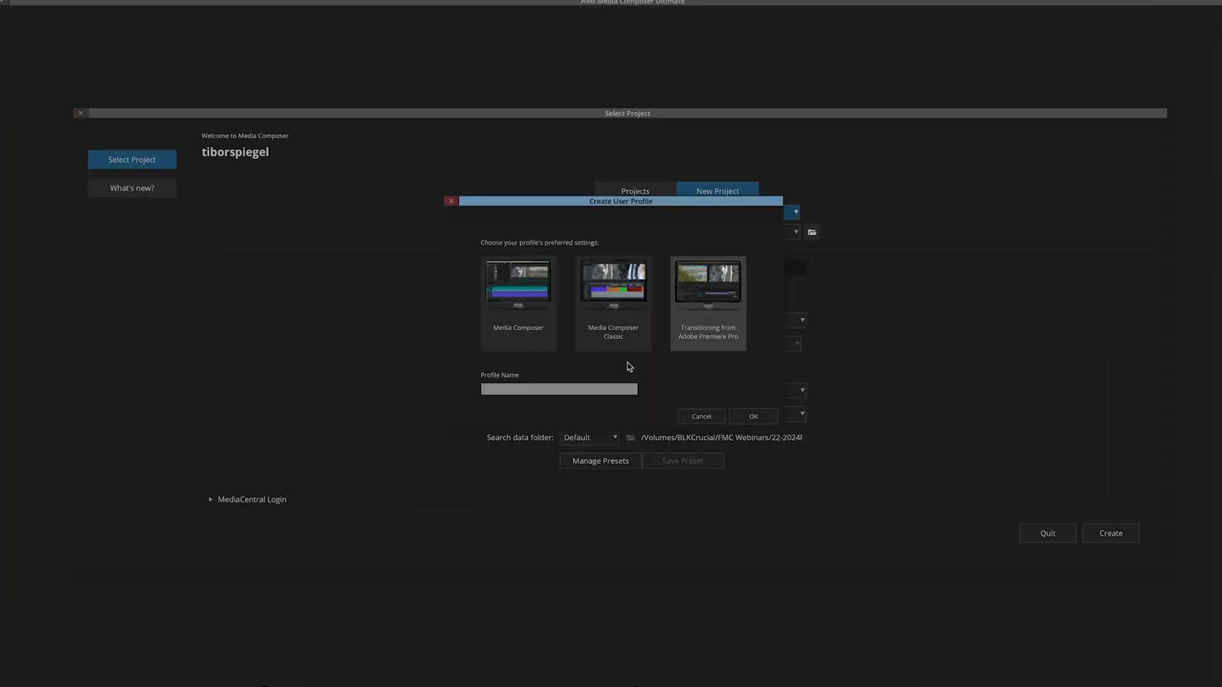
mouse_move(725, 201)
left_mouse_down()
mouse_move(727, 186)
mouse_move(706, 211)
left_mouse_up()
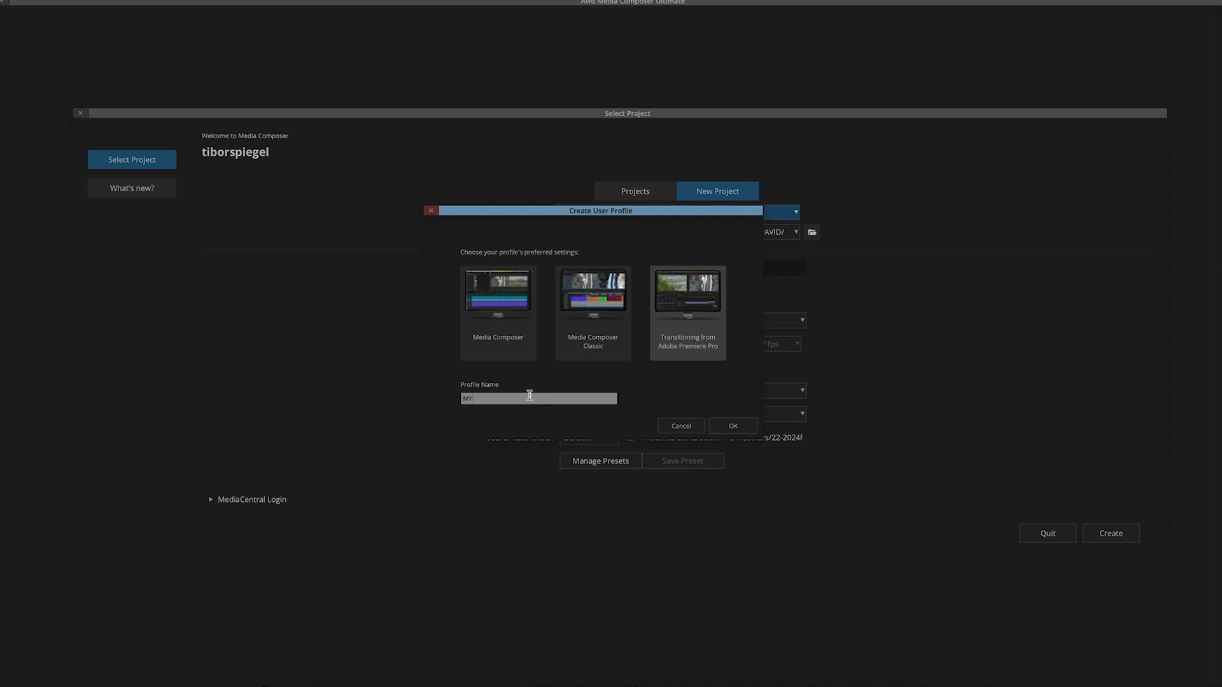
type("ADOBE")
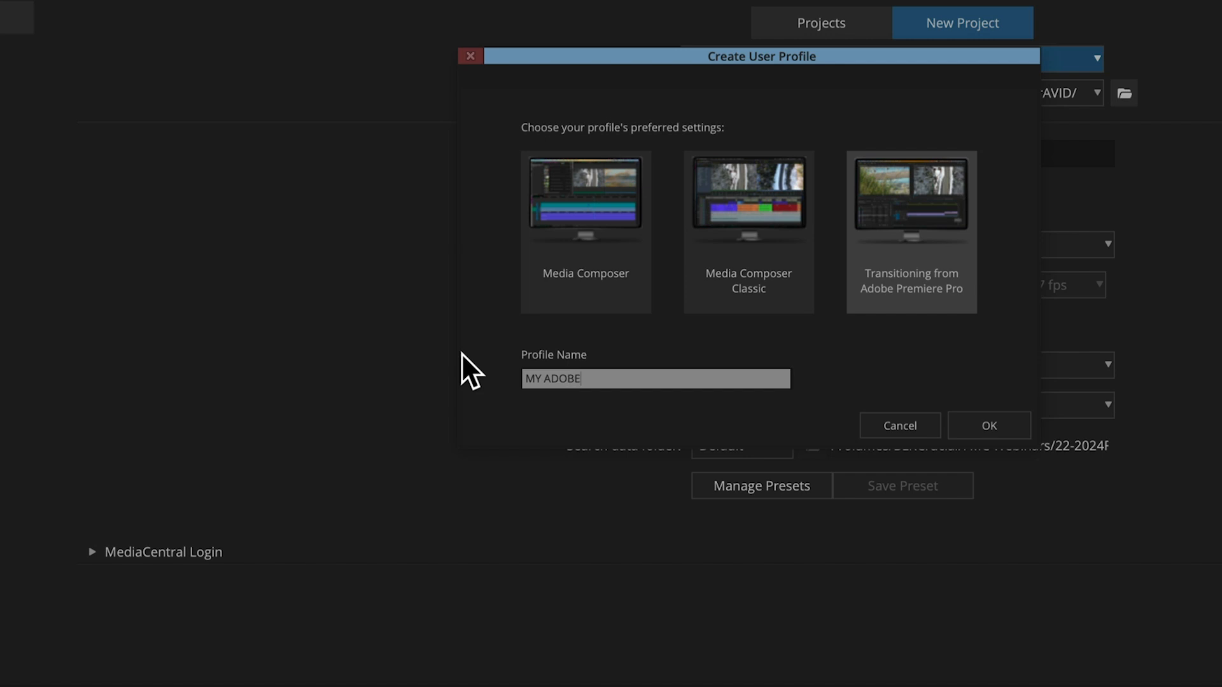
key("Return")
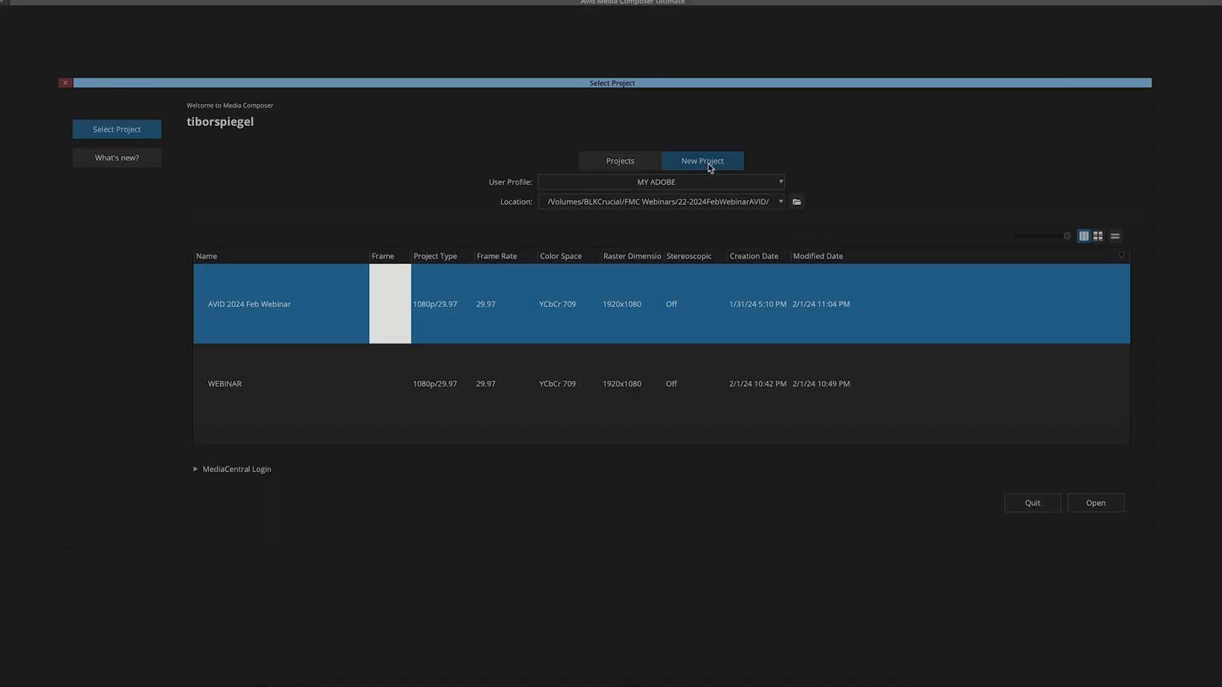
- Create a new 1080p/29.97 project named WEBINAR FOR ALL with the YCbCr 709 color space
left_click(711, 168)
left_click(619, 236)
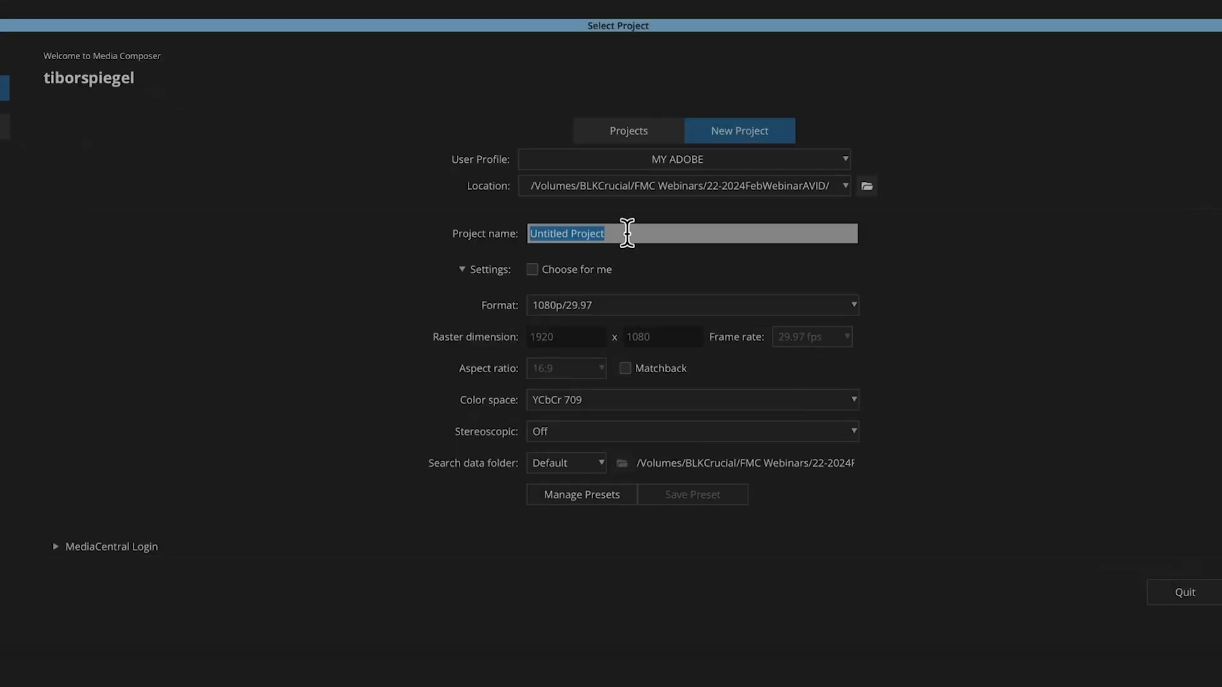
type("WEBINAR")
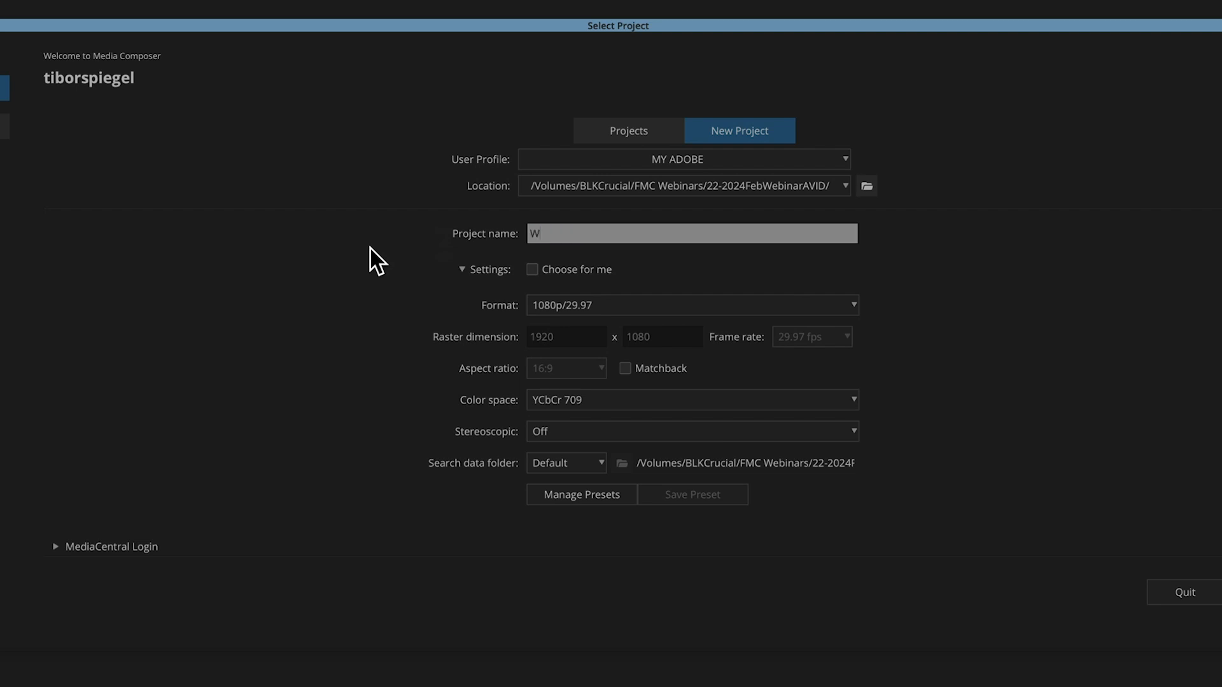
type(" FOR ALL")
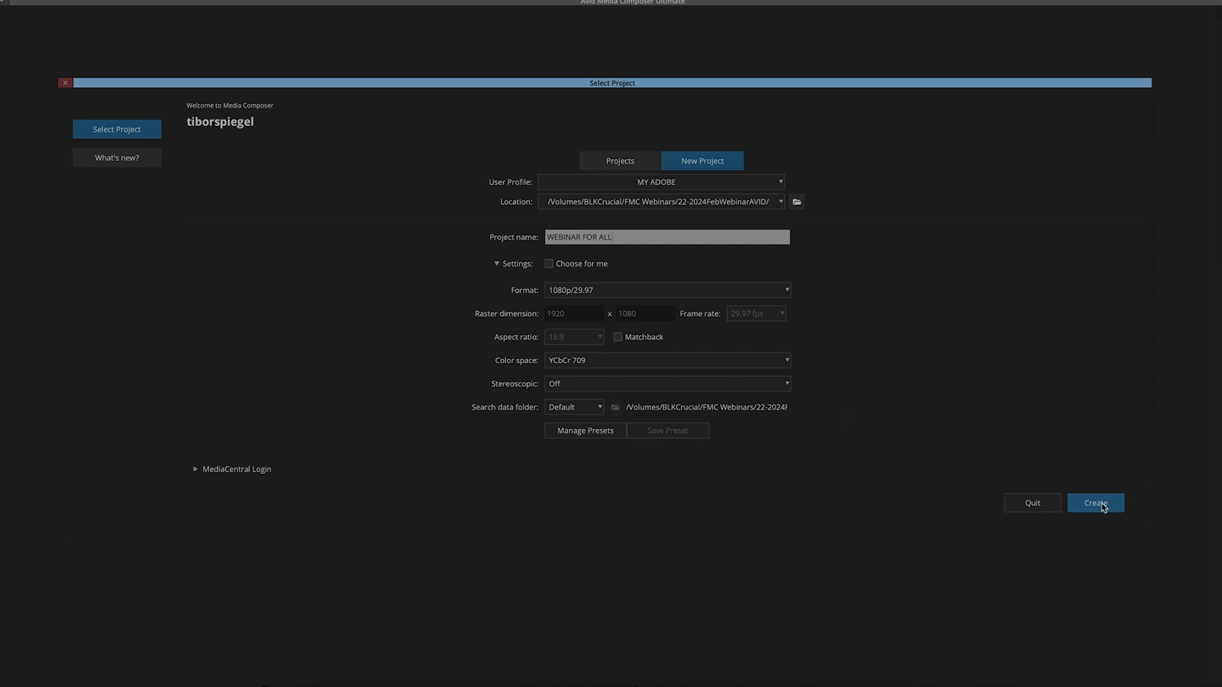
left_click(1103, 506)
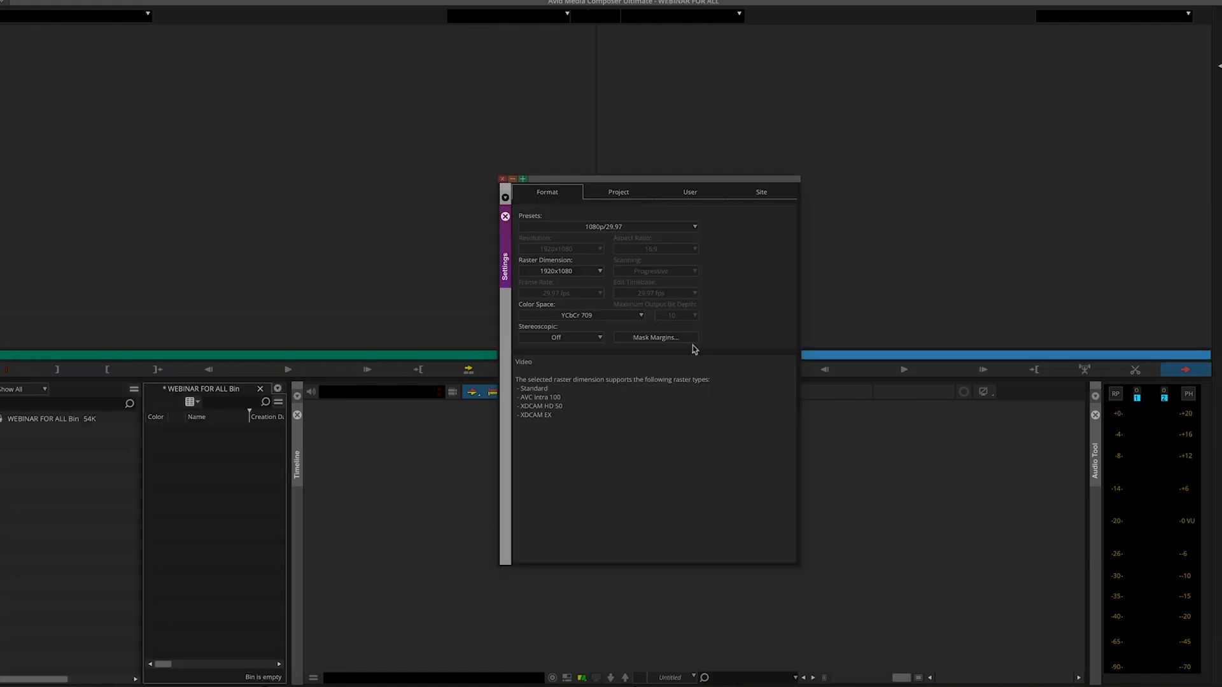
- Look through the user settings of the MY ADOBE profile, collapsing the expanded Bin View and Export groups
left_click_drag(707, 180, 705, 181)
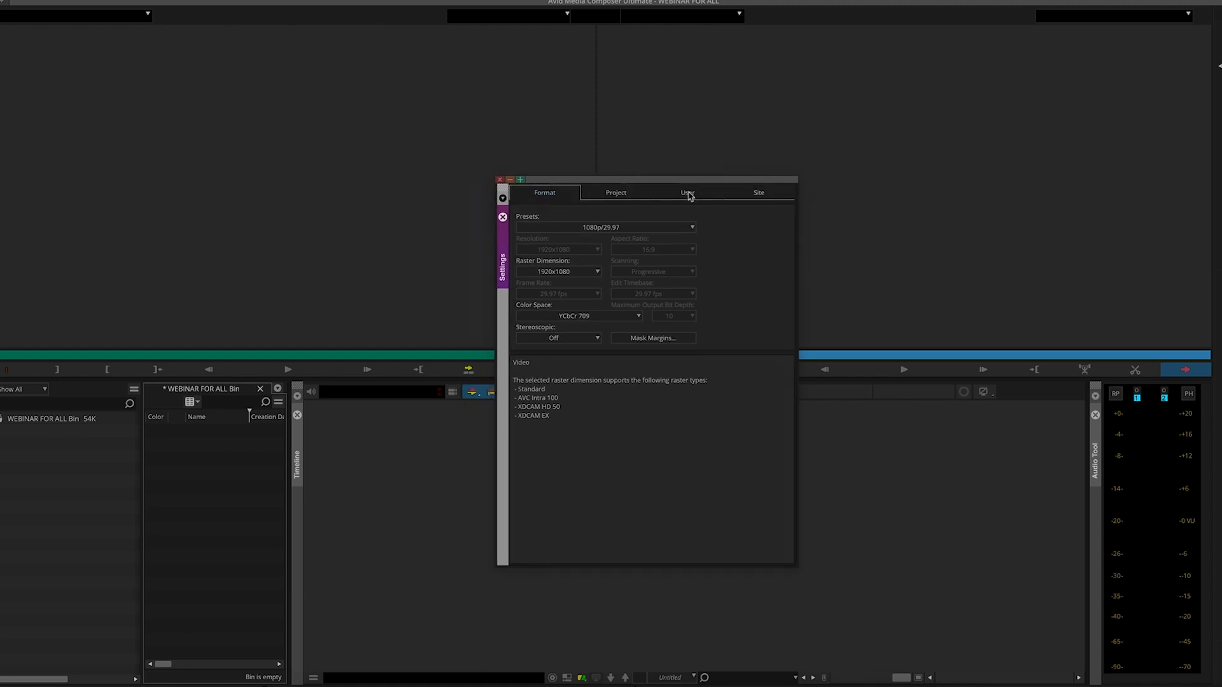
left_click(689, 194)
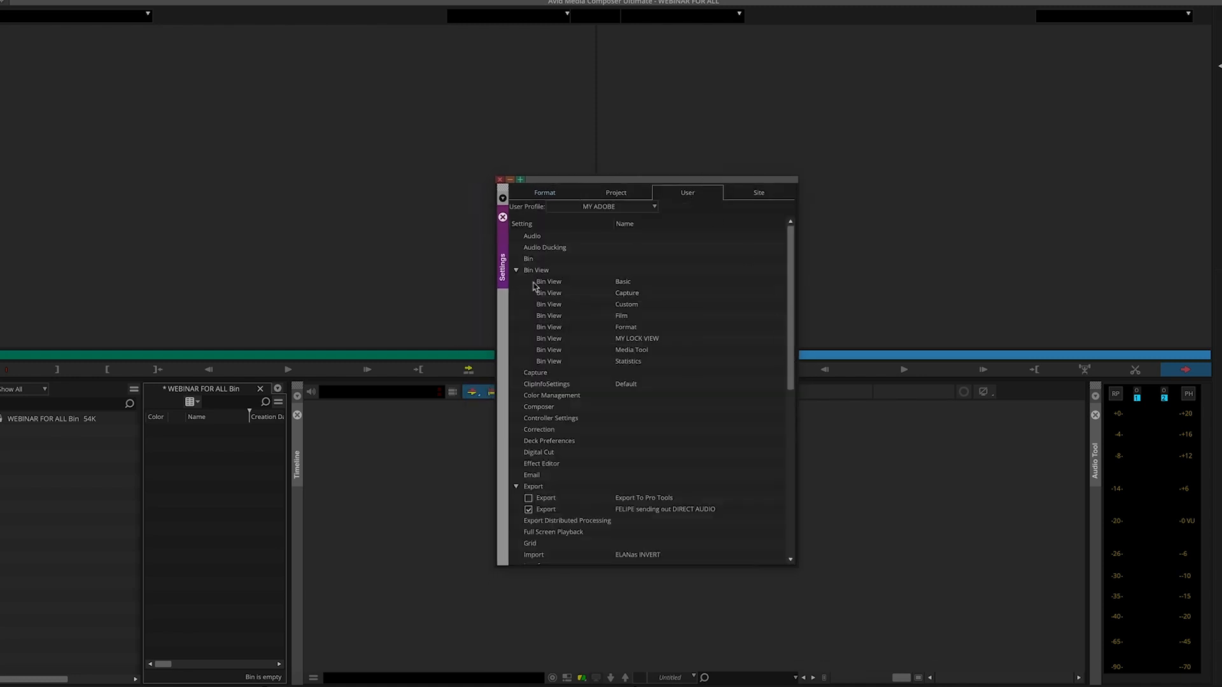
left_click(516, 272)
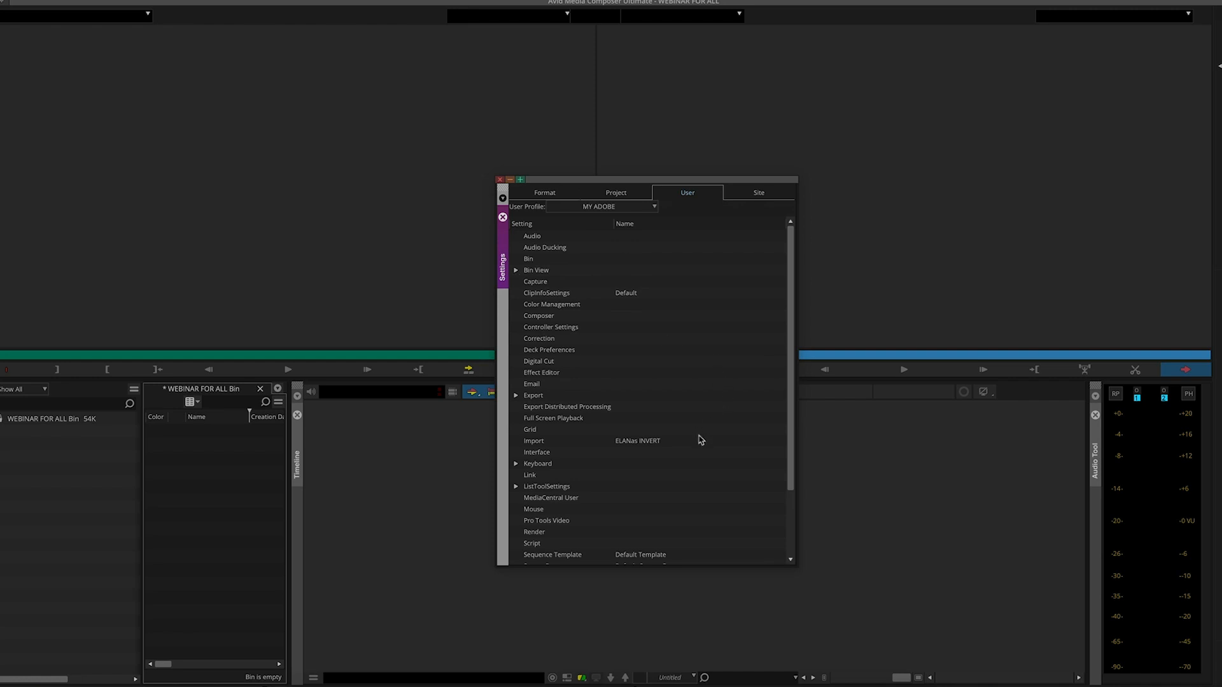
left_click_drag(791, 403, 786, 487)
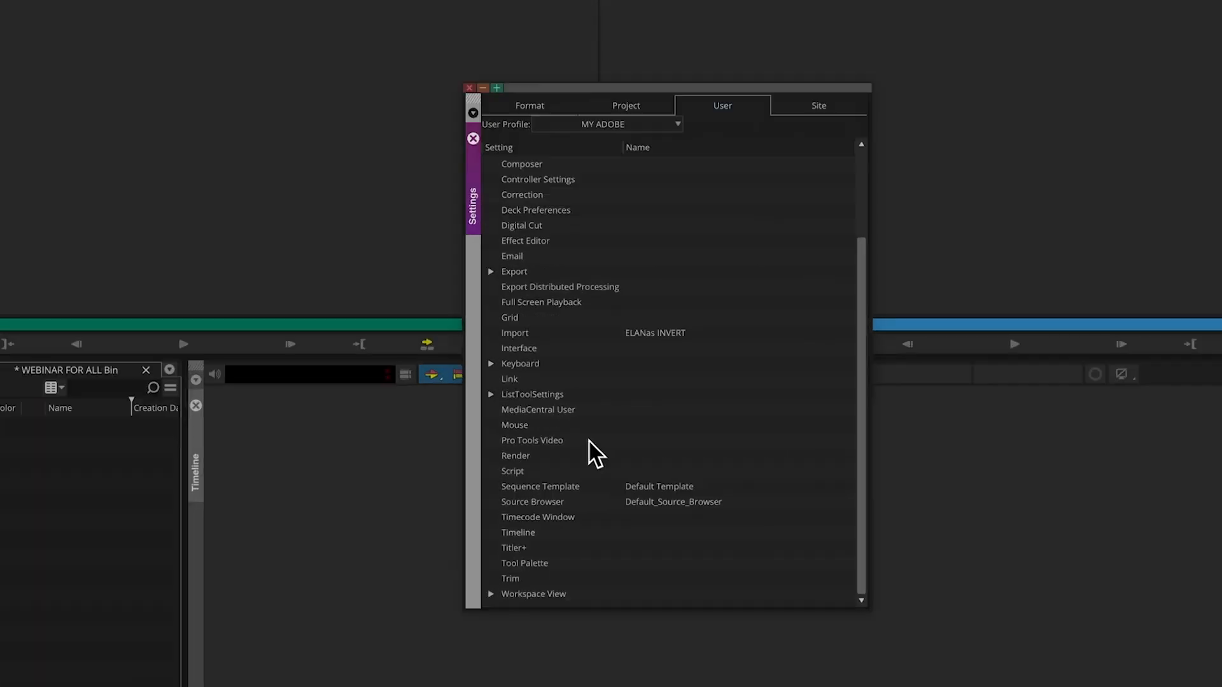
- Expand the Keyboard settings and examine the key layout of the Premiere Pro keyboard
left_click(462, 343)
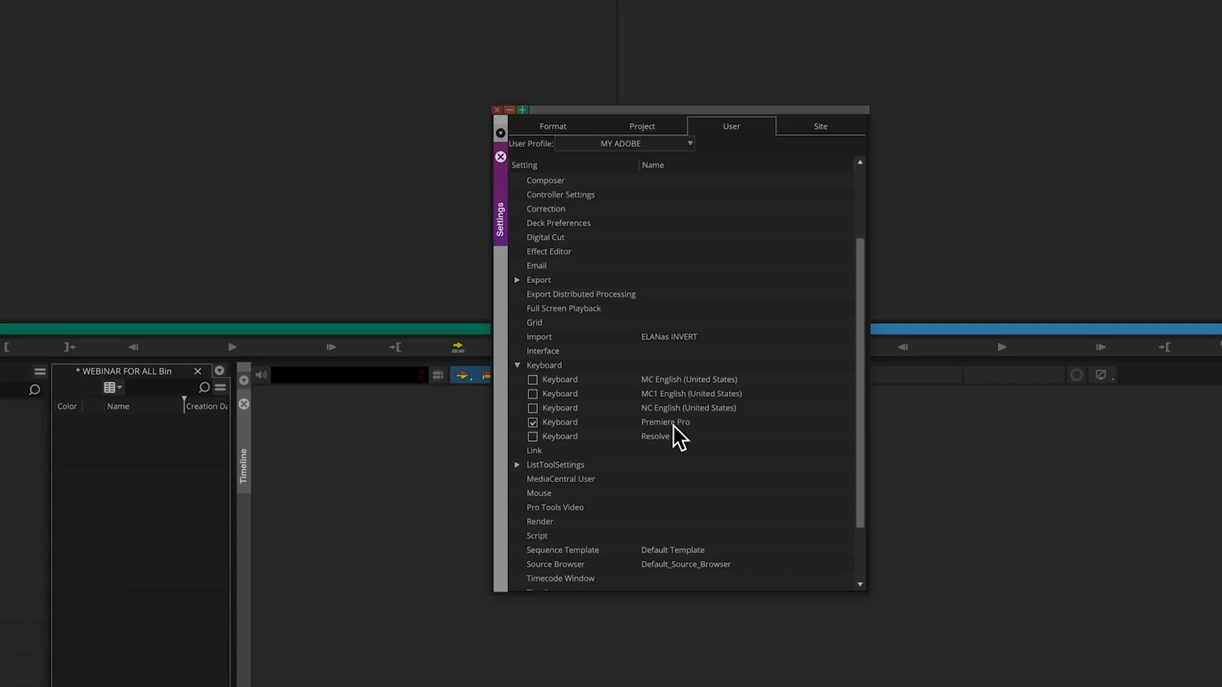
left_click(644, 435)
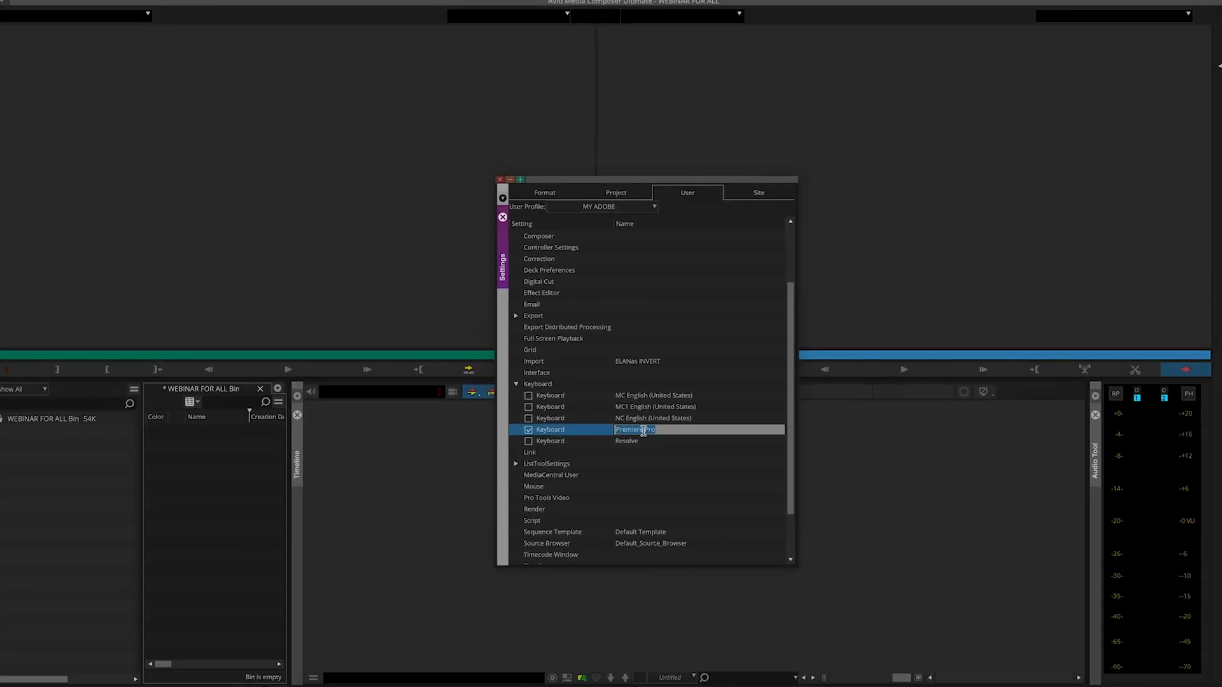
double_click(548, 431)
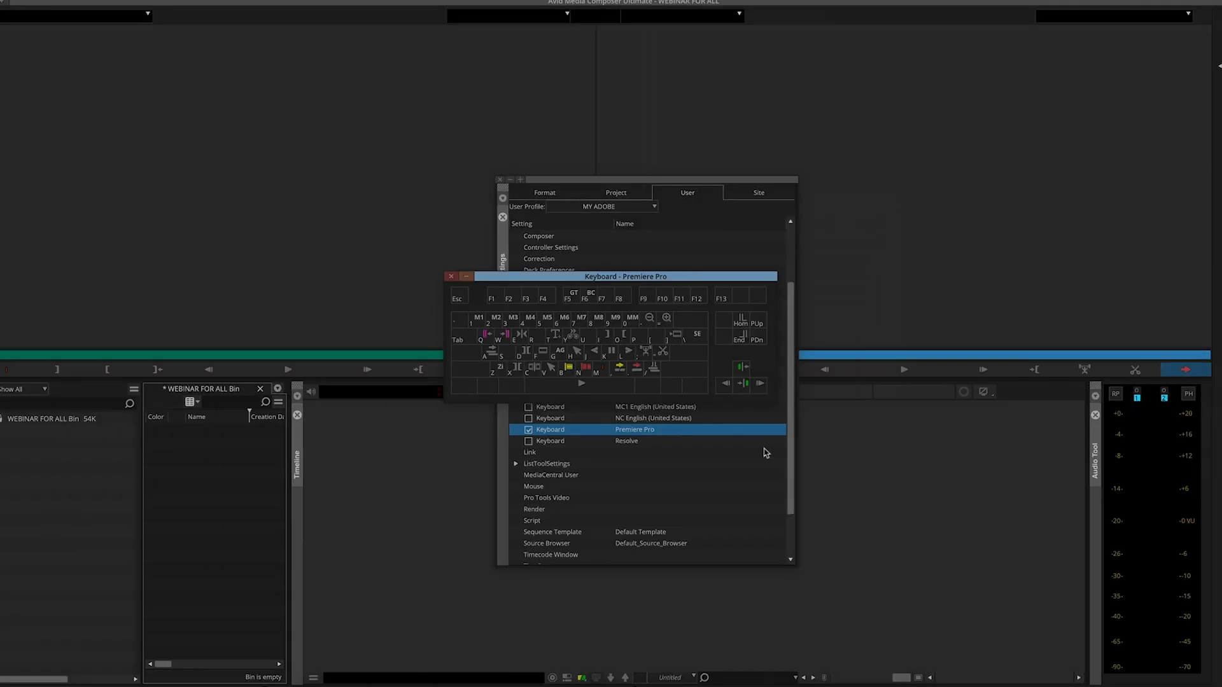
left_click(451, 276)
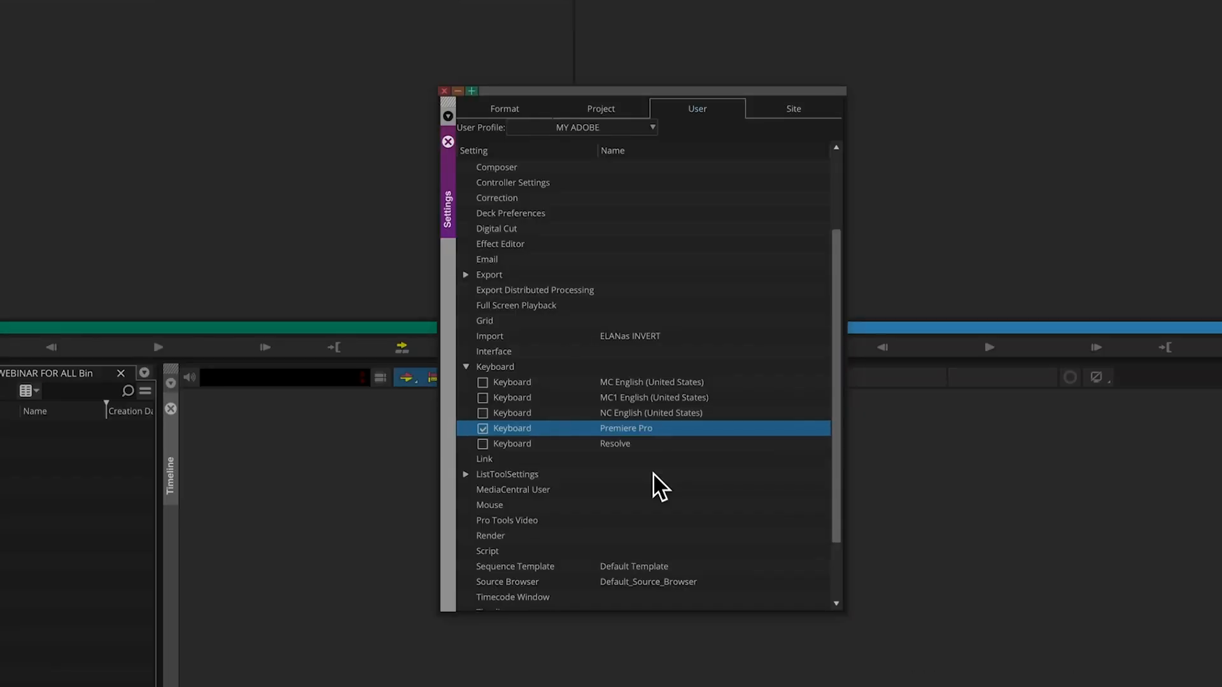
- Activate the Resolve keyboard setting and examine its key layout
left_click(484, 444)
double_click(505, 445)
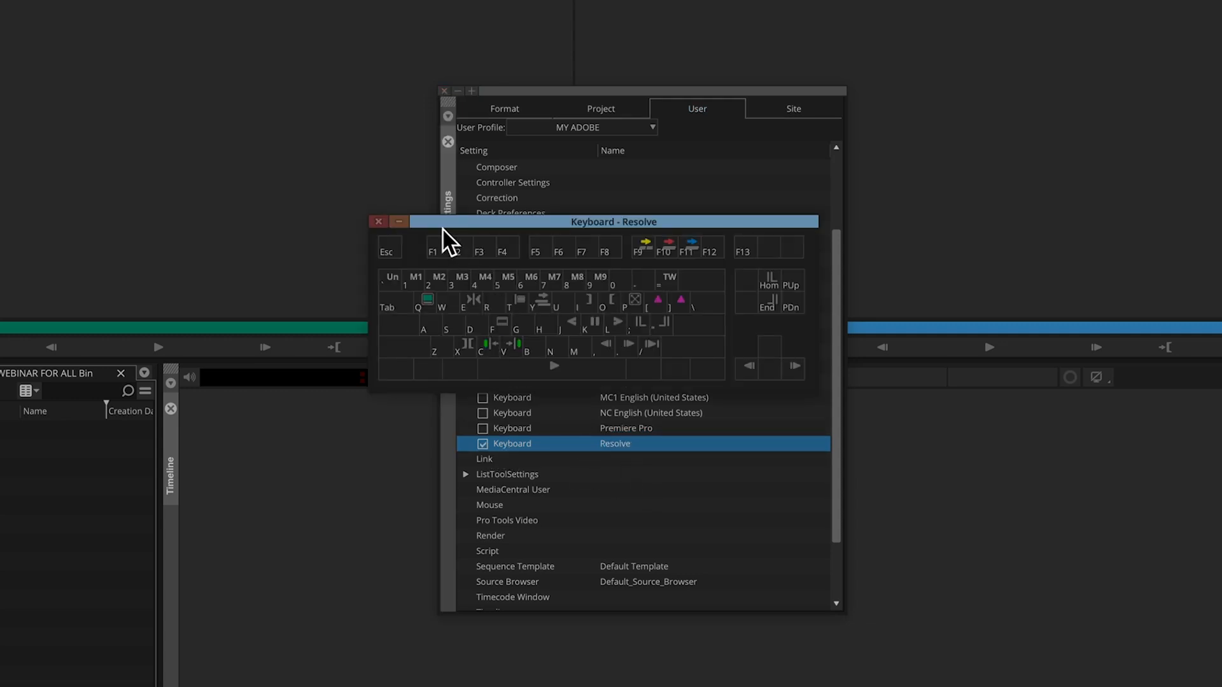
left_click(379, 222)
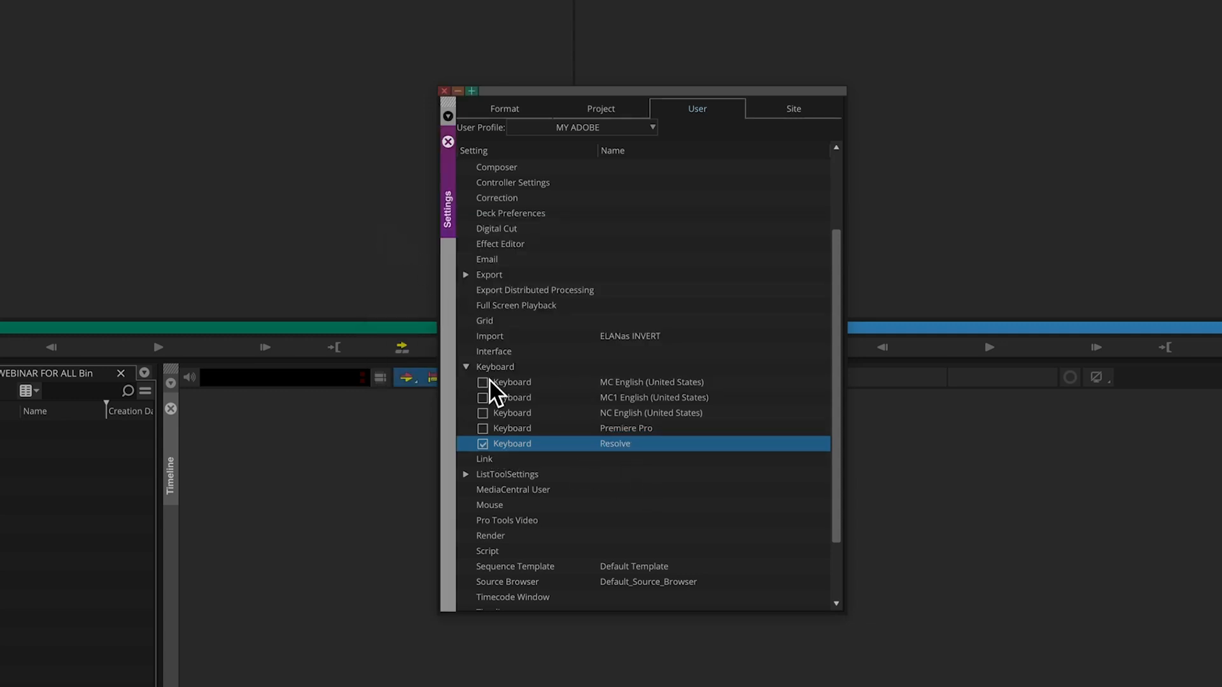
- Make Premiere Pro the active keyboard setting again, check its key layout and close the settings
left_click(513, 428)
double_click(484, 428)
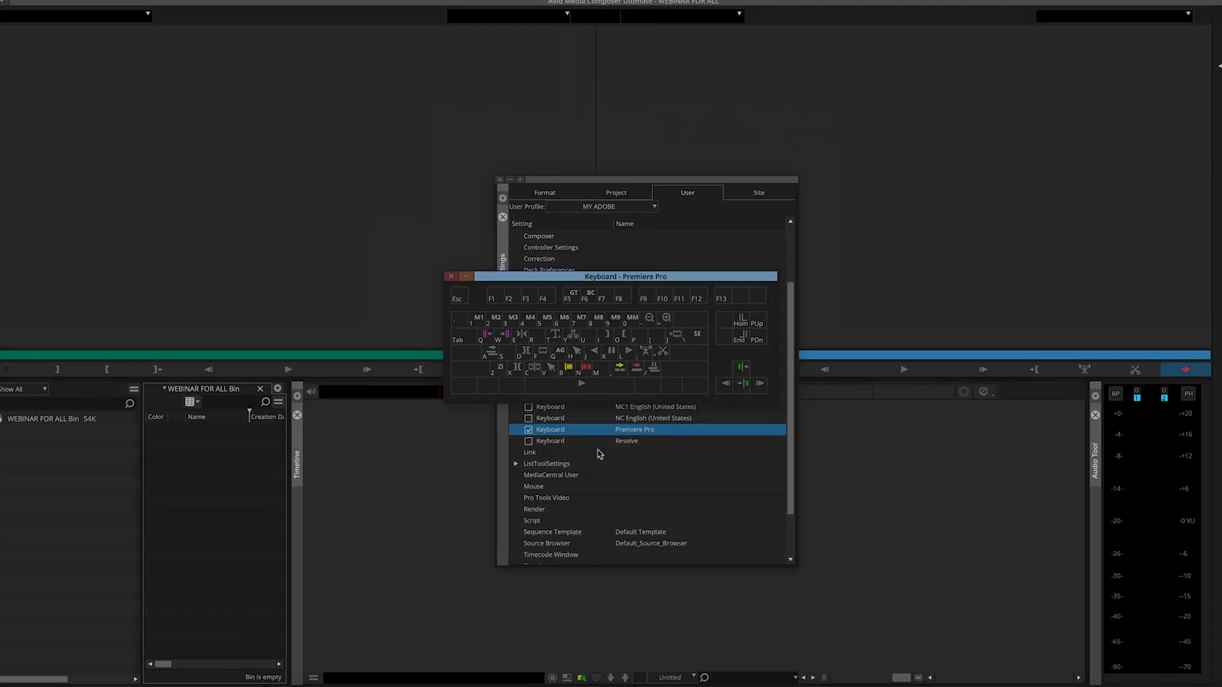
left_click(451, 277)
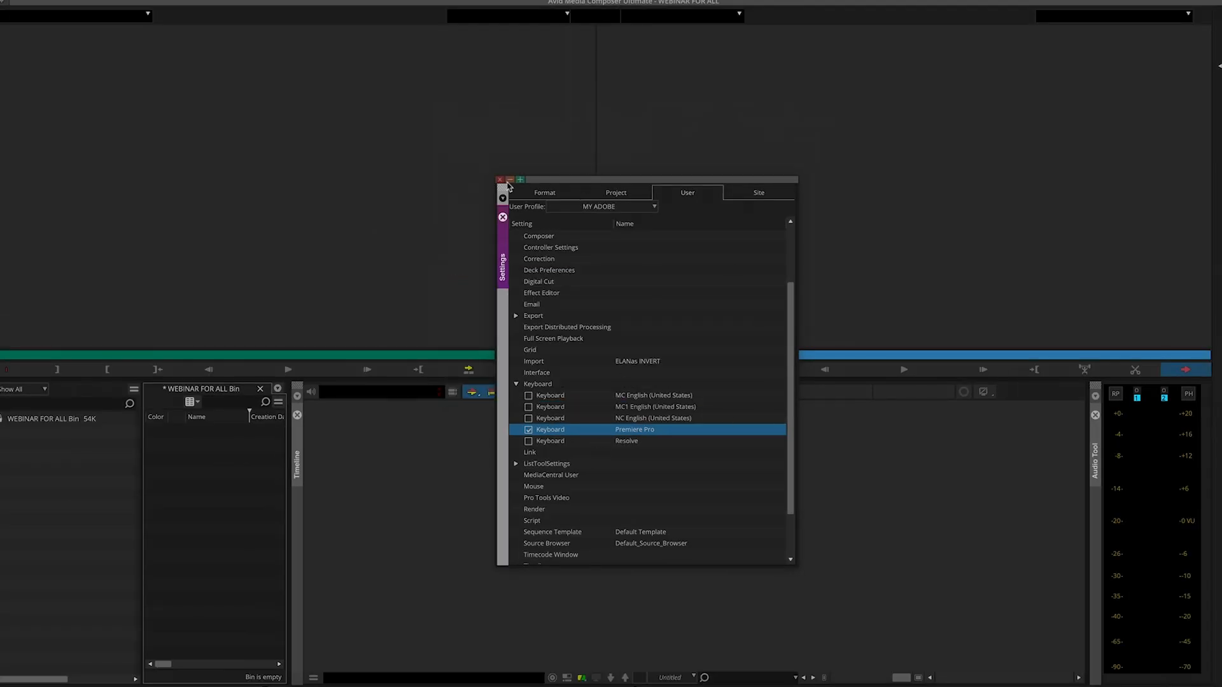
left_click(500, 179)
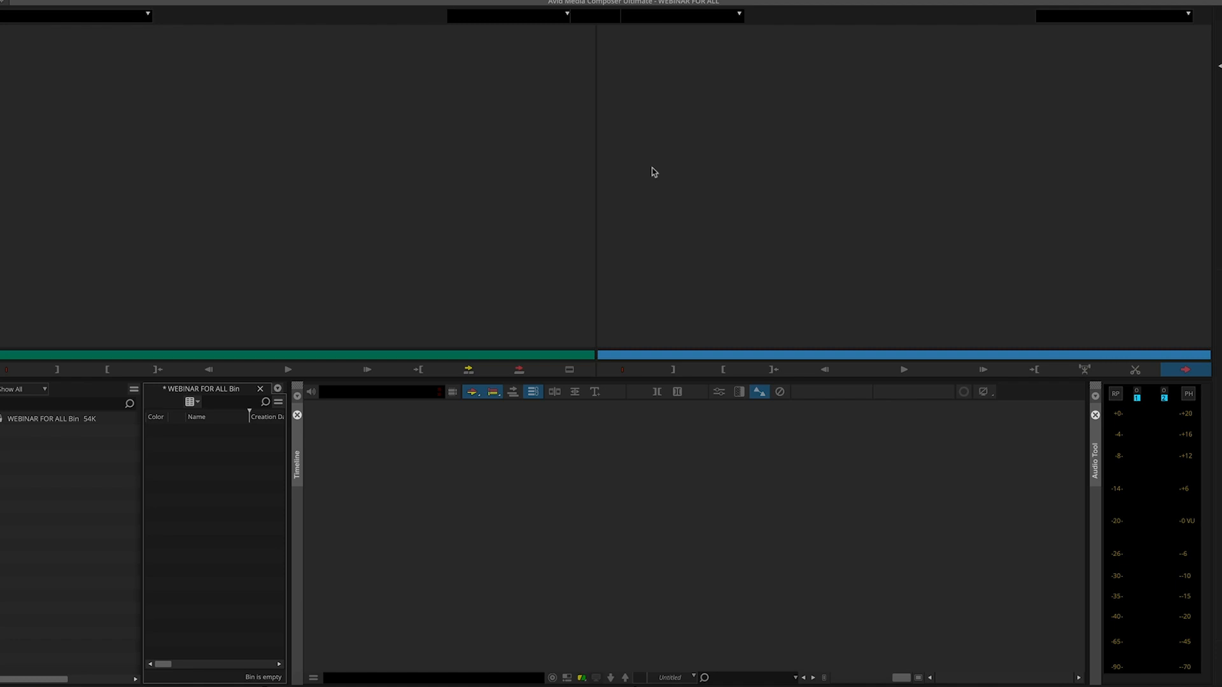
- Switch the user profile from MY ADOBE to the editor's personal profile, continue past the shared settings notice and close the settings
key("shift+super+equal")
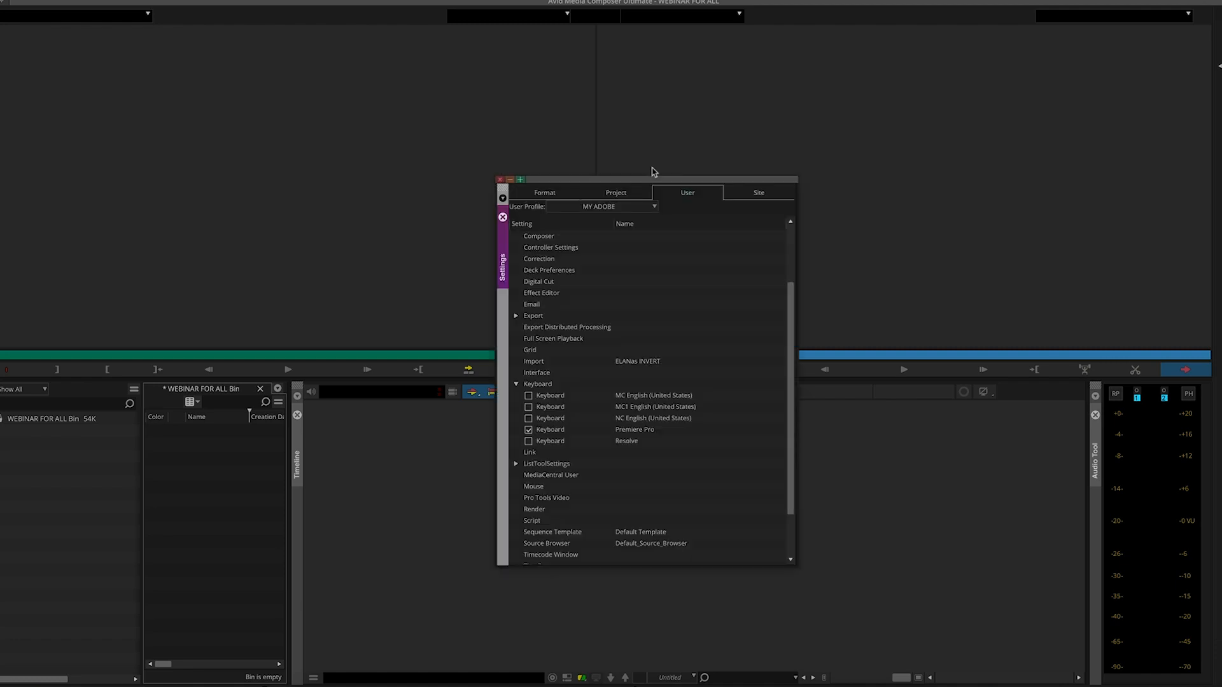
left_click(655, 208)
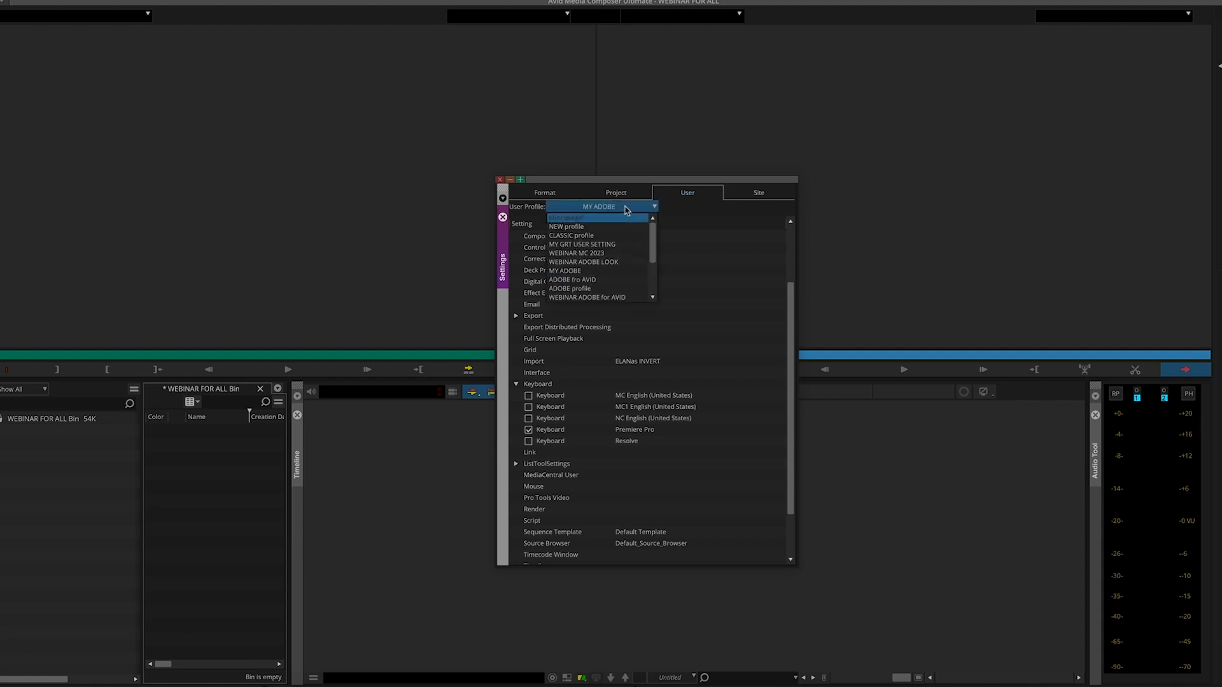
left_click(566, 220)
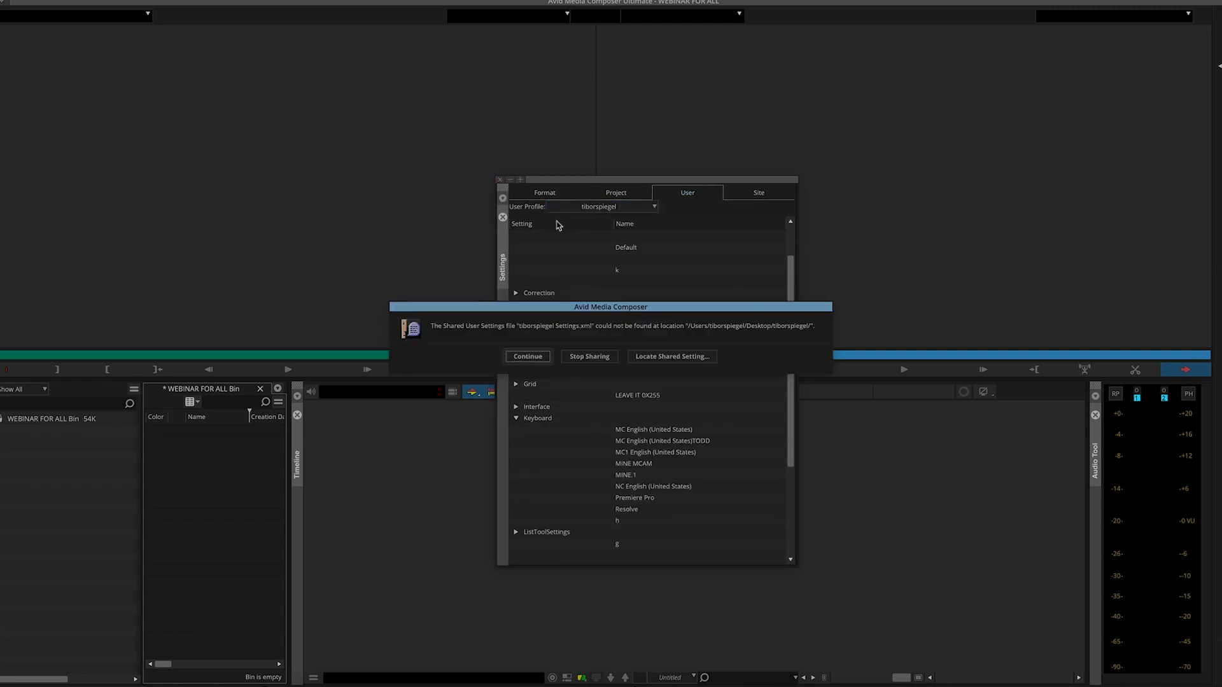
left_click(528, 357)
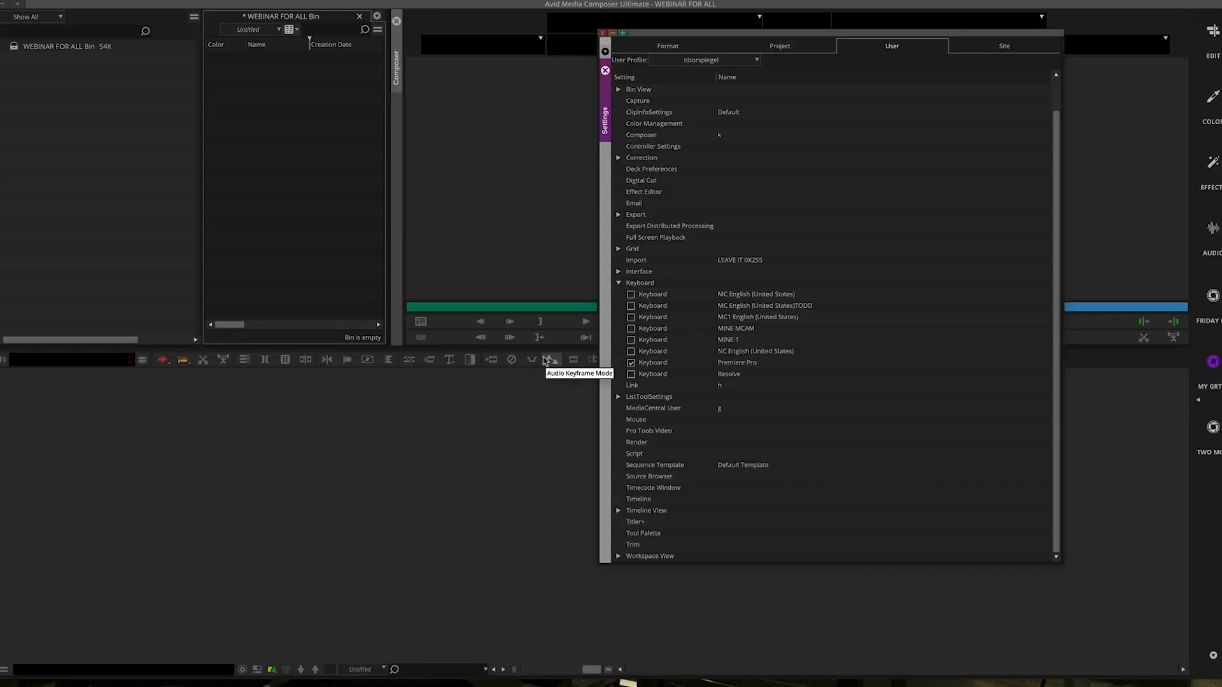
left_click(598, 32)
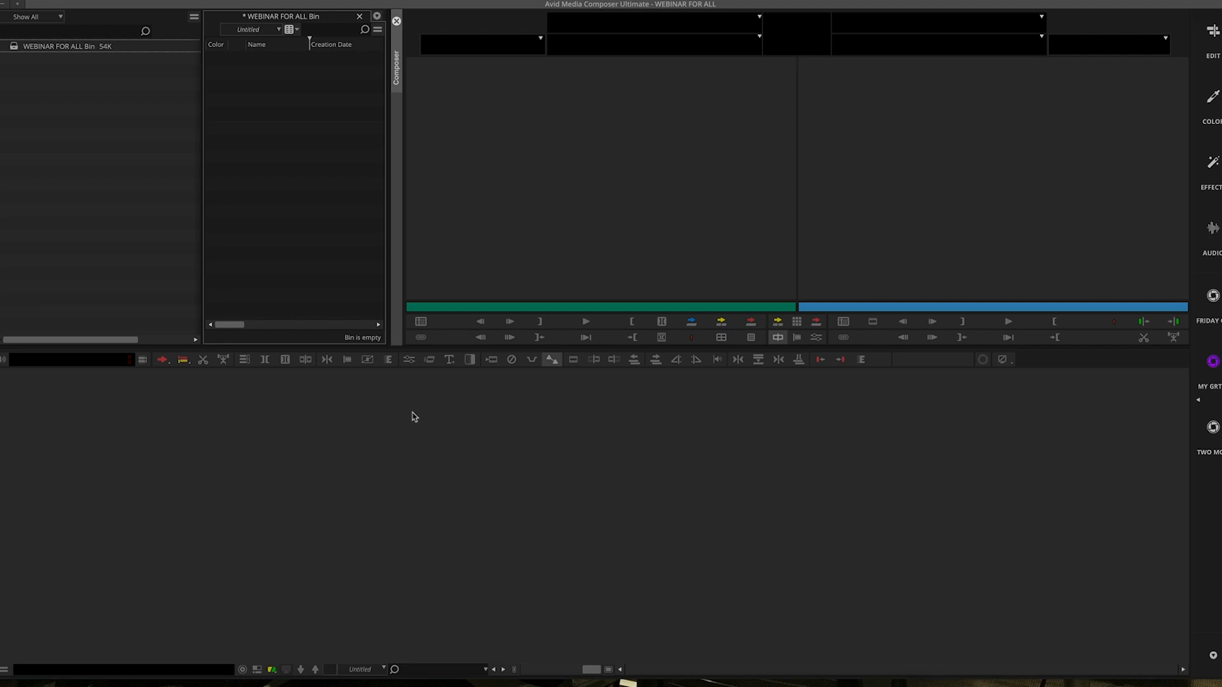
- Activate the MC English (United States) keyboard in the personal profile's user settings and examine its key layout
key("super+=")
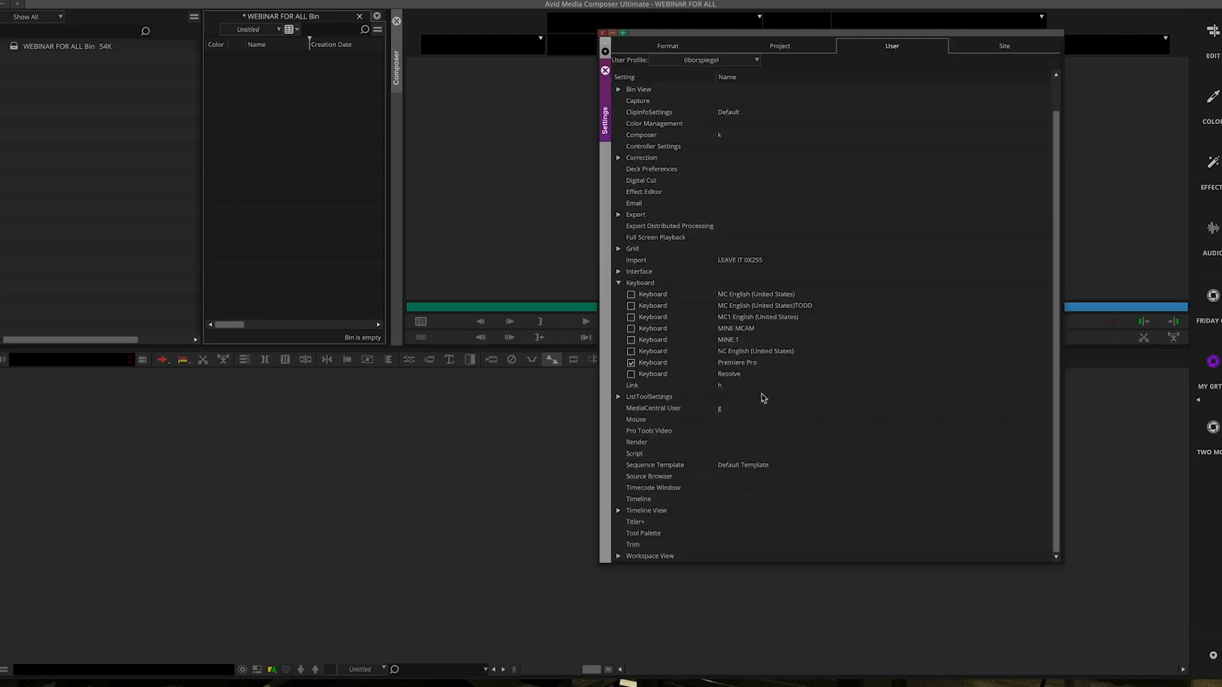
left_click(632, 296)
double_click(650, 296)
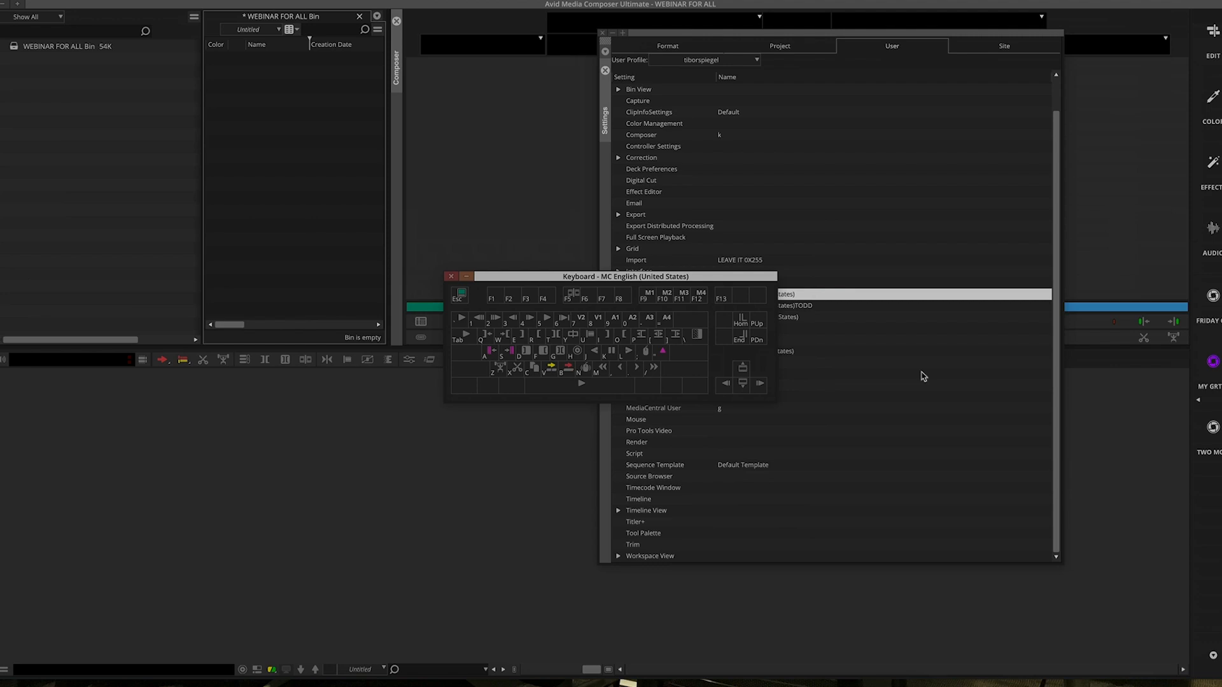
left_click(450, 277)
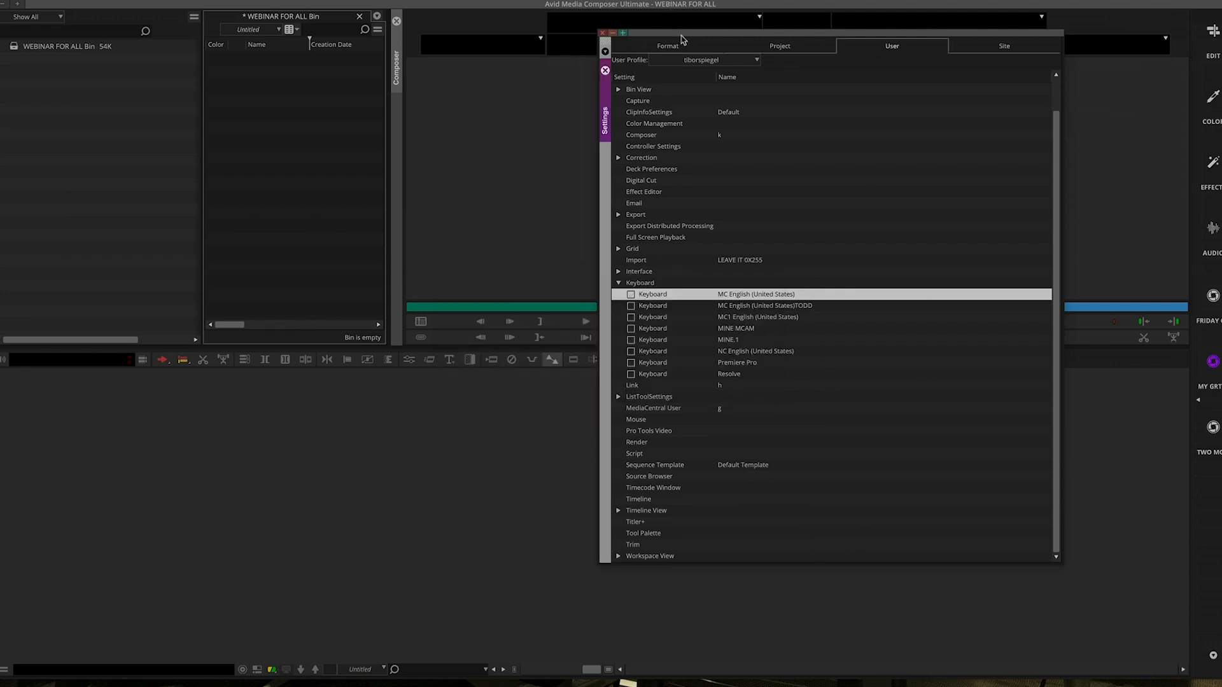
- Close the settings window and reposition the main editing window on the screen
left_click_drag(680, 33, 680, 33)
left_click(604, 33)
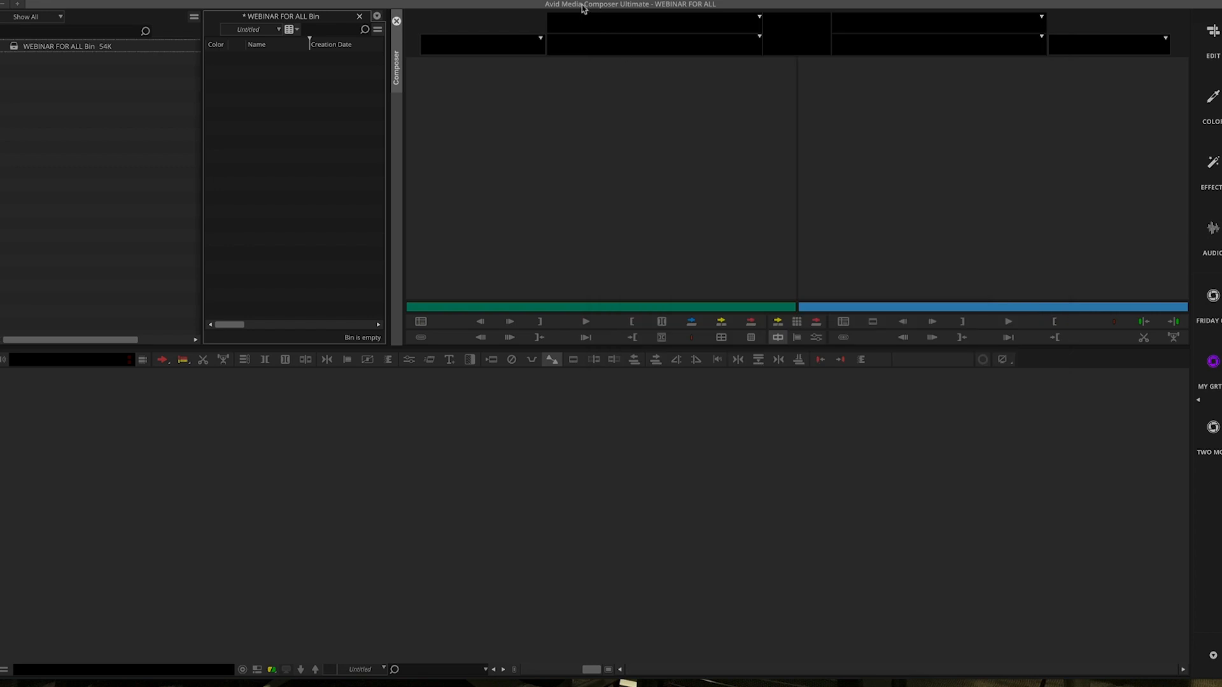
mouse_move(299, 3)
left_mouse_down()
mouse_move(281, 2)
mouse_move(316, 4)
left_mouse_up()
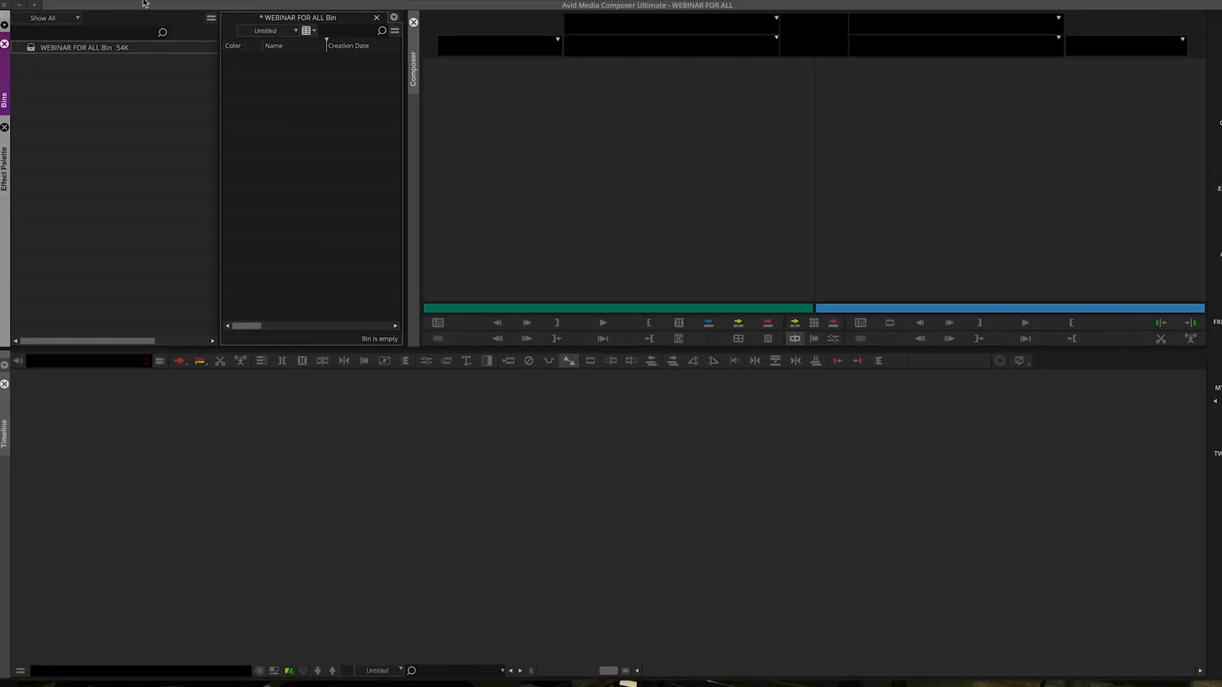
left_click_drag(148, 3, 130, 3)
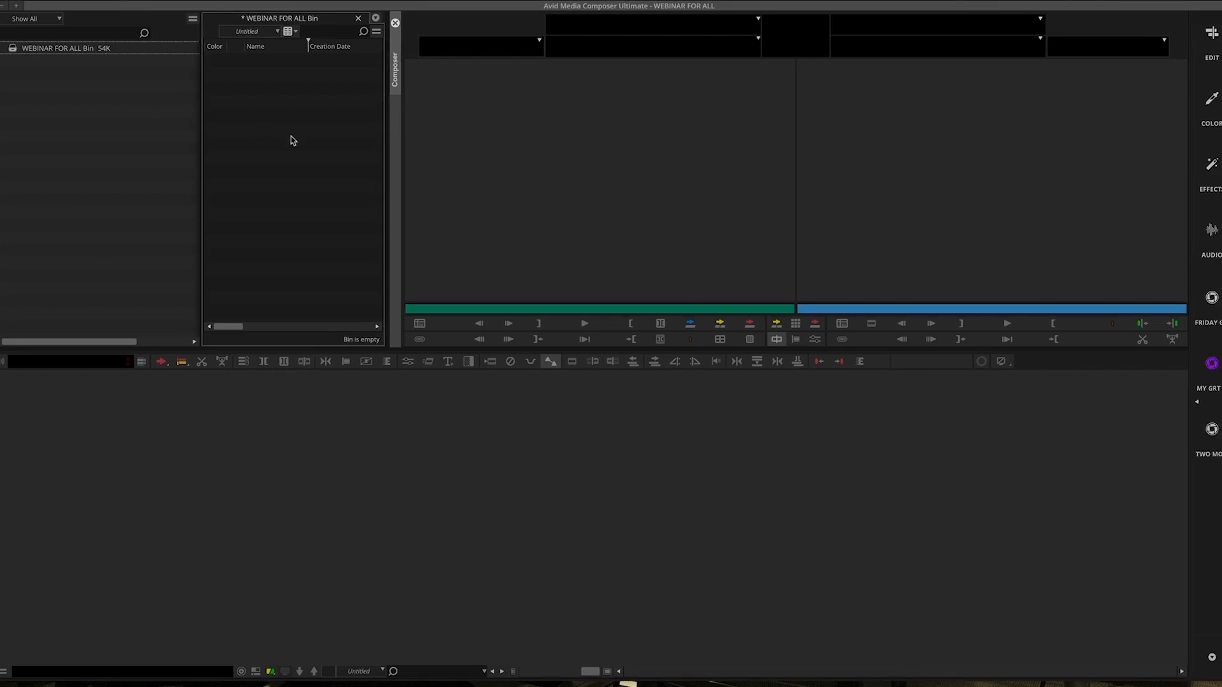
- Review the Input options available for the empty WEBINAR FOR ALL Bin, then dismiss them
right_click(248, 87)
mouse_move(277, 105)
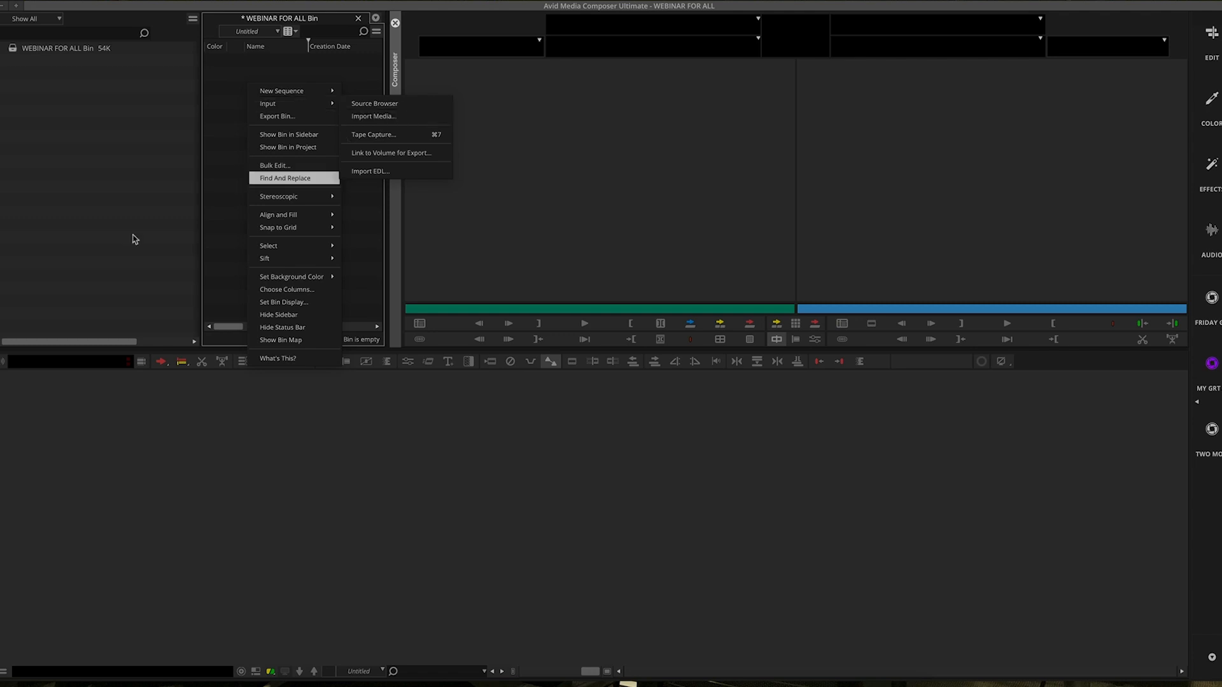
left_click(214, 240)
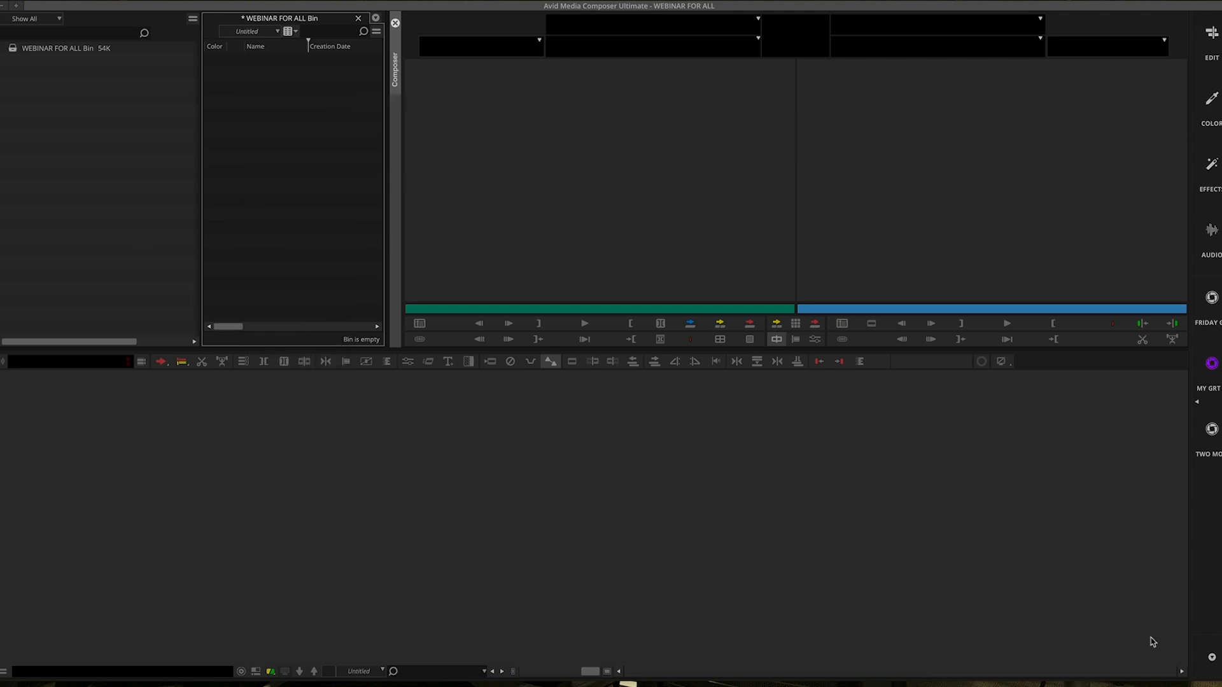
- Narrow the main window to expose the desktop, then browse the BLKCrucial drive in Finder to FMC Webinars > 22-2024FebWebinarAVID
left_click_drag(1221, 681, 1142, 686)
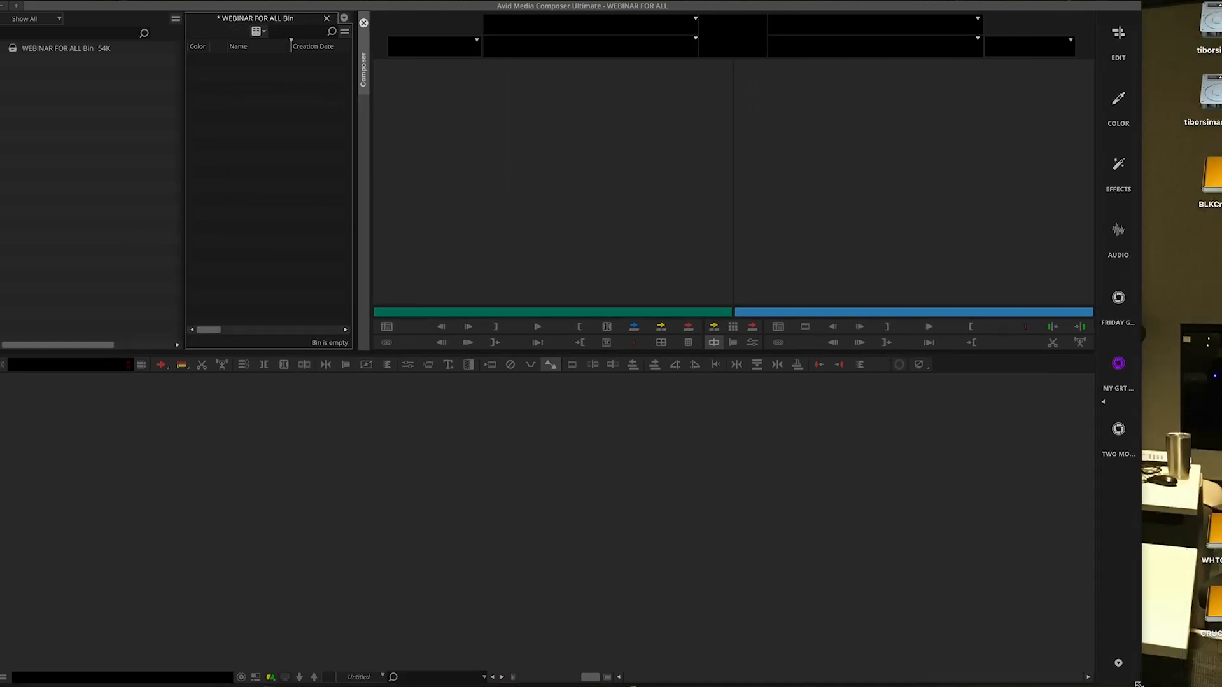
left_click(1219, 180)
double_click(1219, 178)
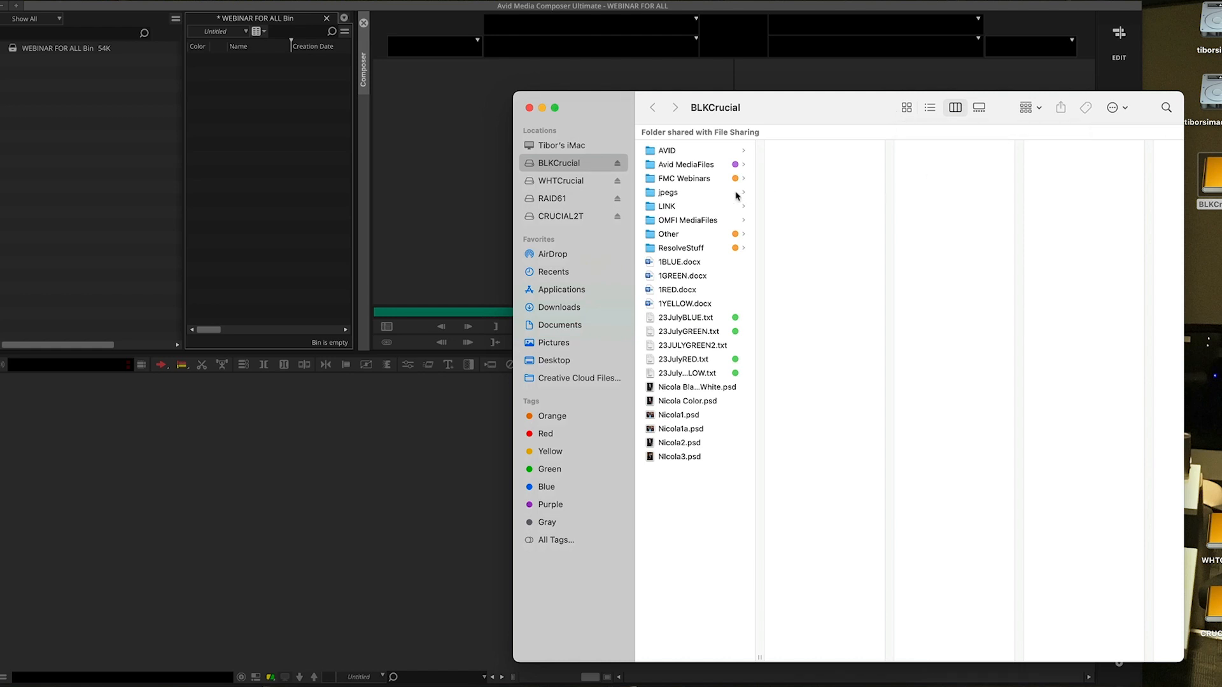
left_click(714, 182)
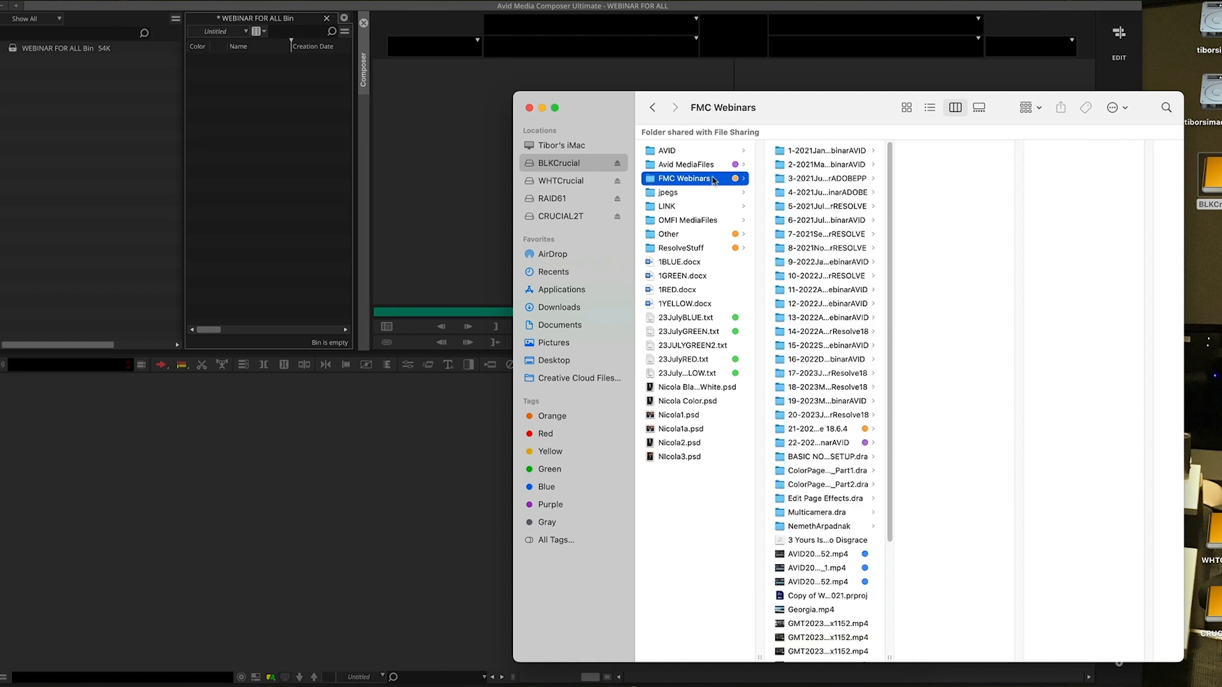
left_click(844, 444)
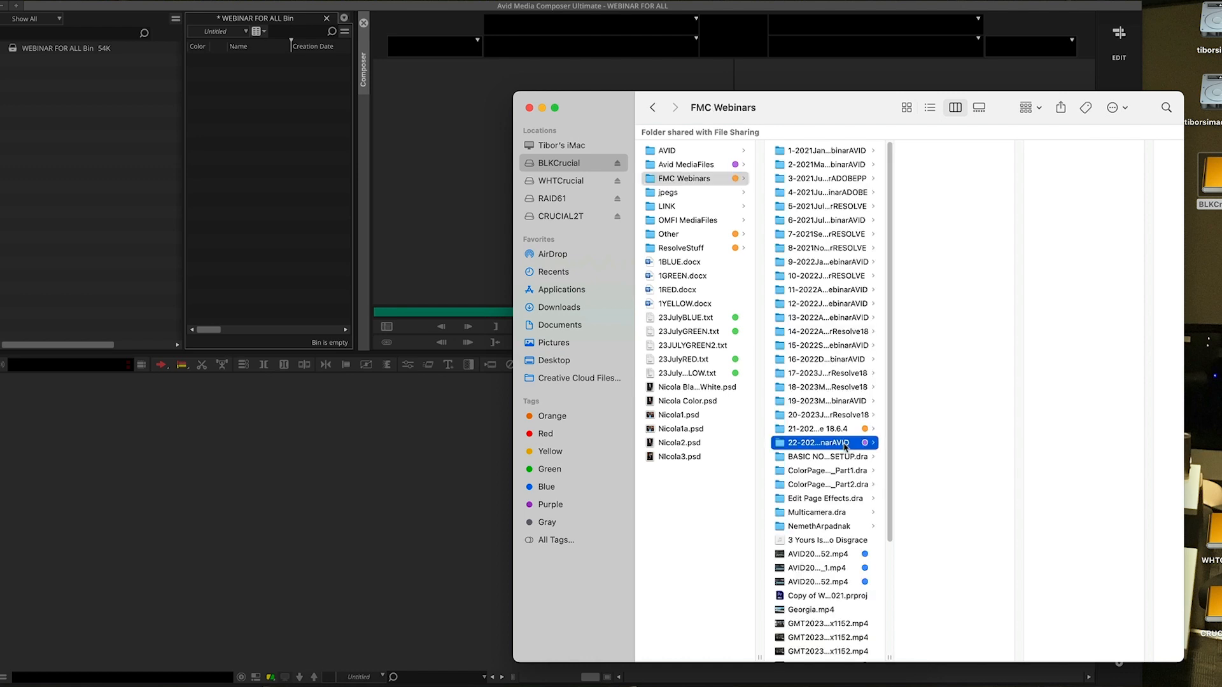
- Link the three DaVinci .mov files from the webinar folder into the WEBINAR FOR ALL Bin instead of importing them
left_click(972, 264)
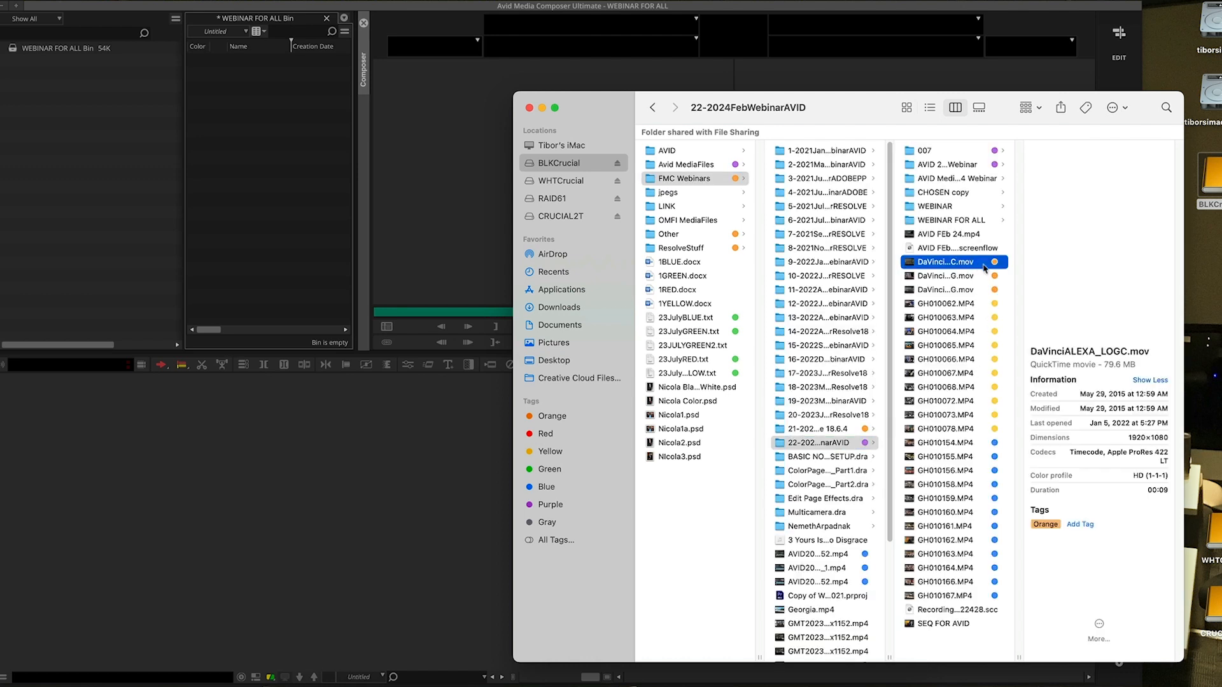
left_click(954, 292, "shift")
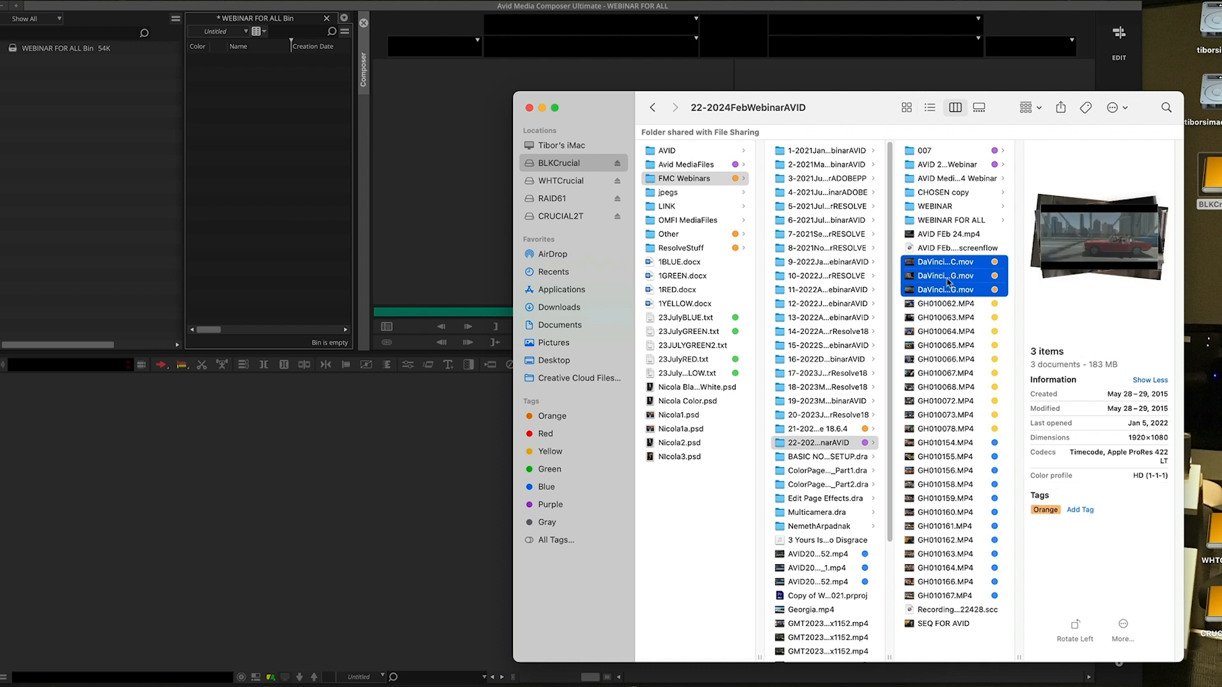
key("alt")
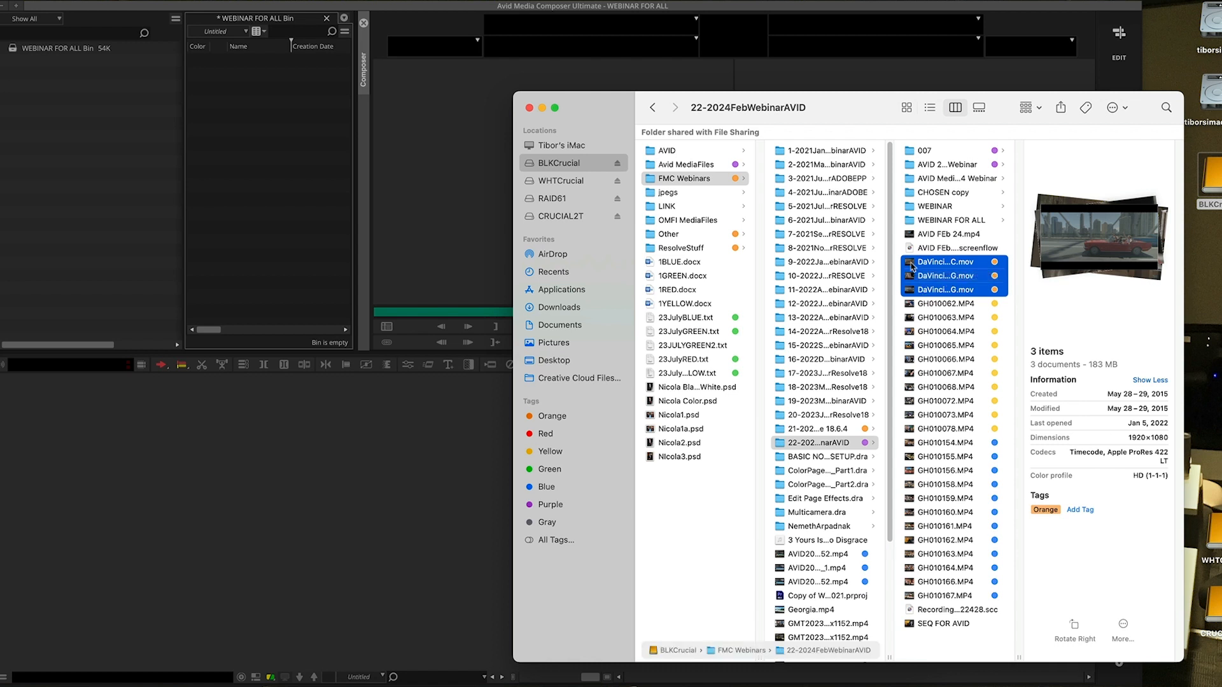
left_click_drag(911, 265, 275, 153)
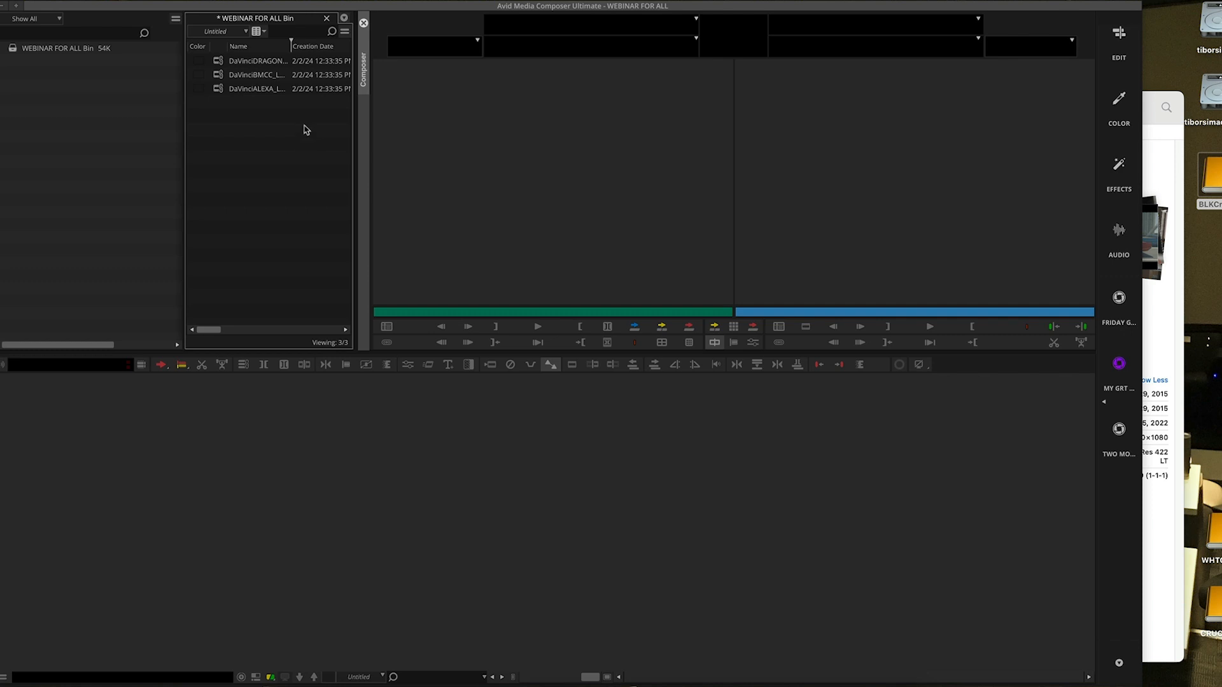
- Assign the yellow clip color to all three linked DaVinci clips in the bin and deselect them
left_click_drag(305, 129, 180, 51)
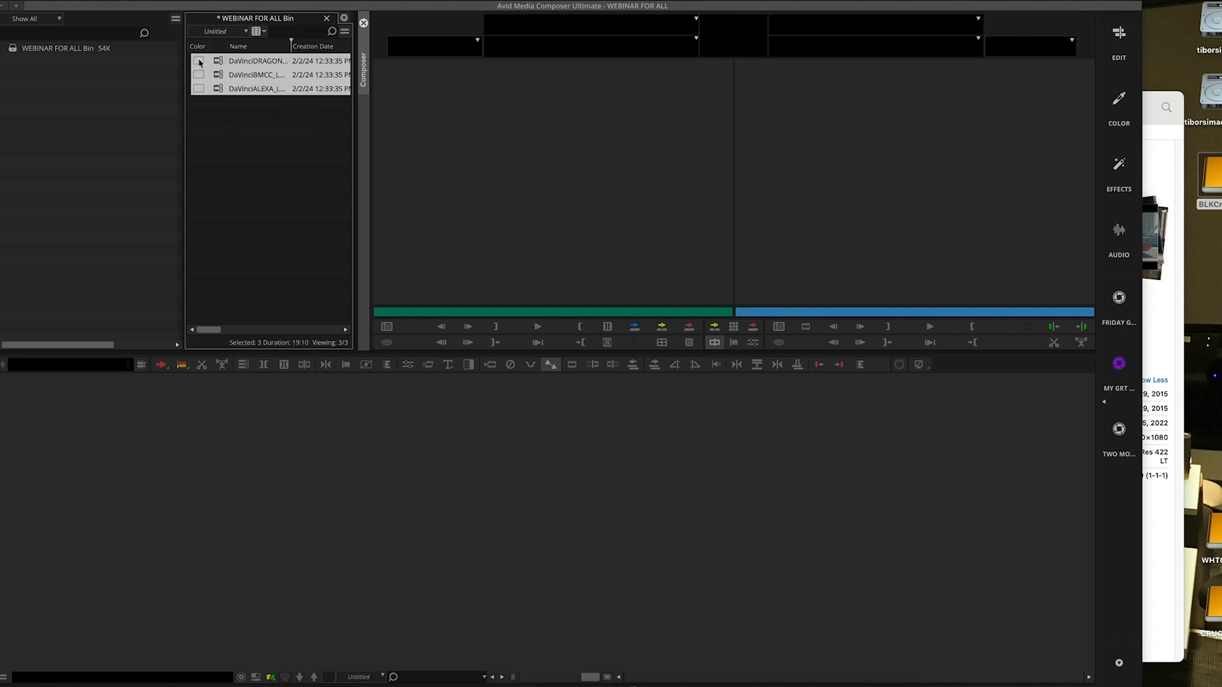
left_click(199, 62)
left_click(229, 82)
left_click(248, 167)
- Switch to Finder and import only DaVinciDRAGON_LOG.mov into the WEBINAR FOR ALL Bin as managed media
key("super+Tab")
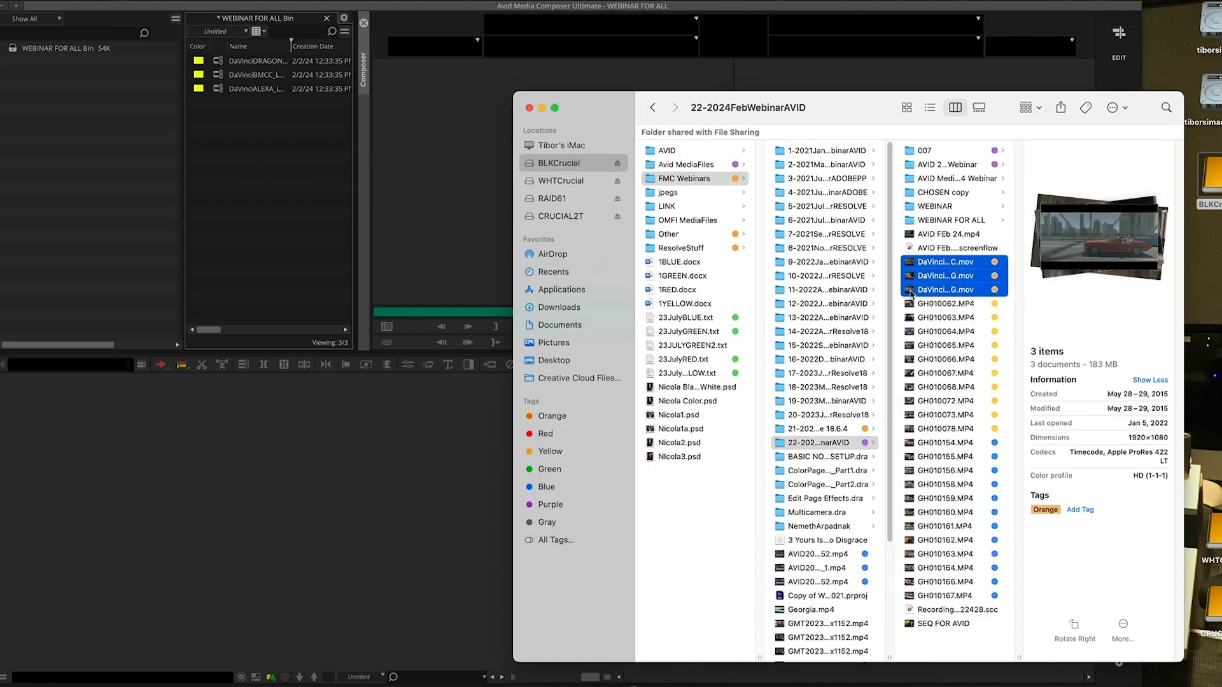
left_click(912, 292)
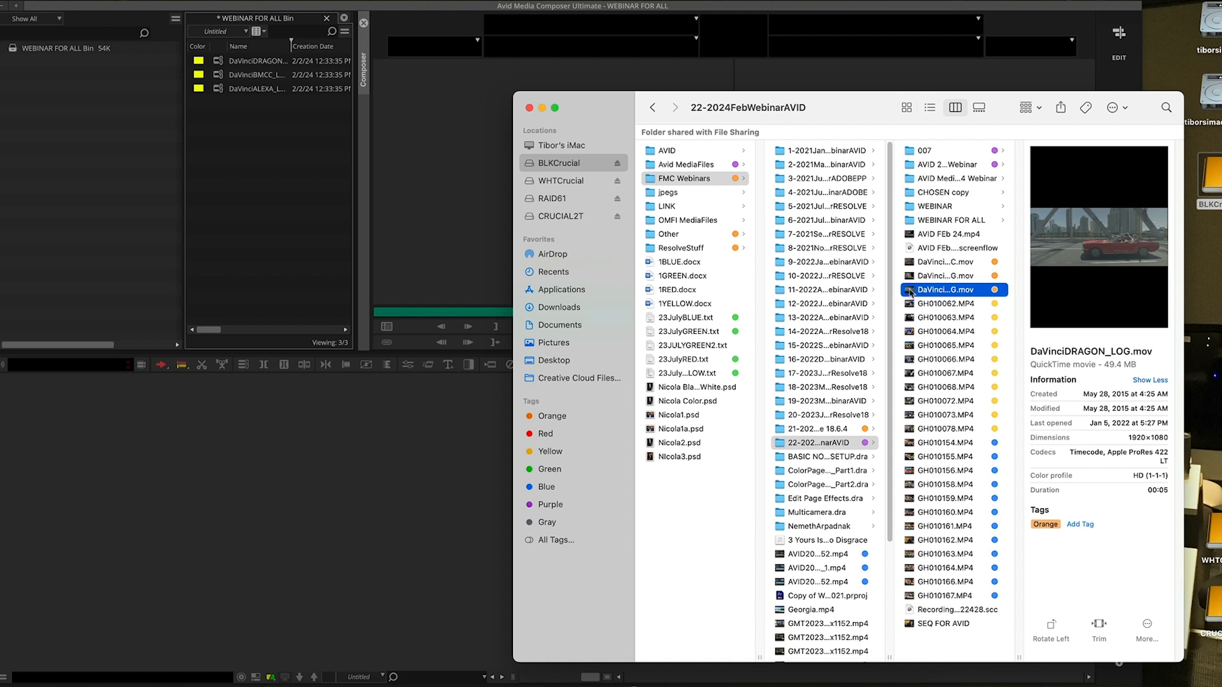
left_click_drag(911, 293, 239, 212)
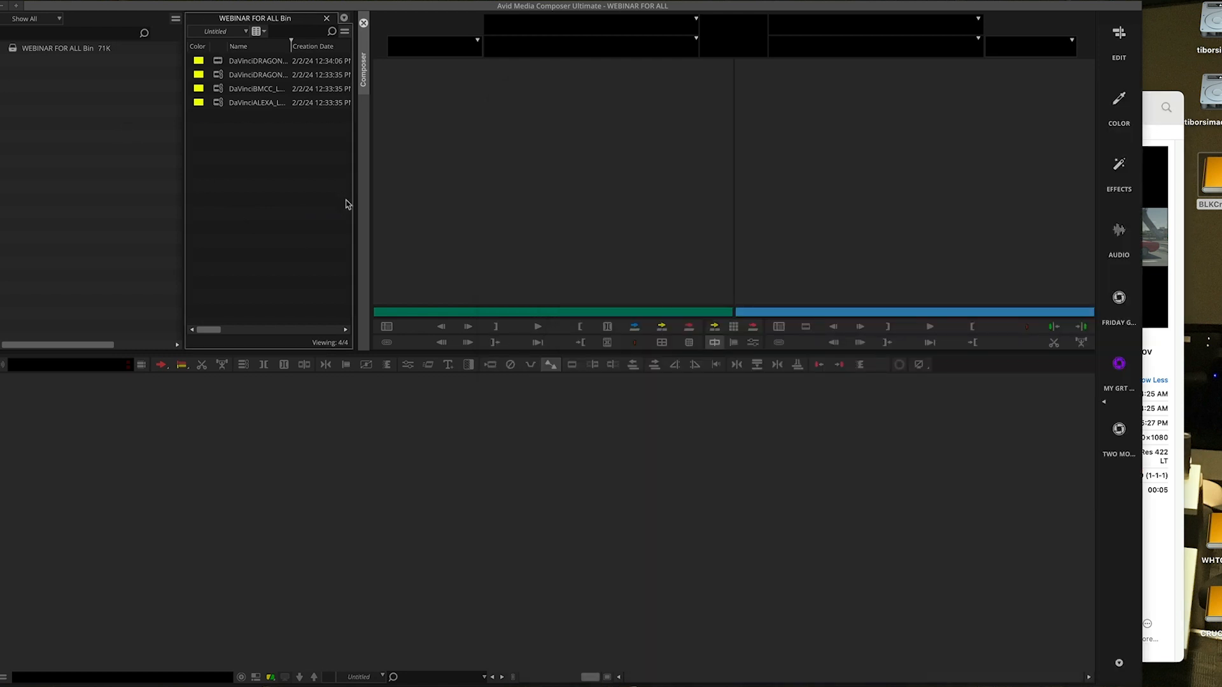
- Float the WEBINAR FOR ALL Bin as a separate window, enlarge it and place it mid-screen
left_click_drag(315, 20, 259, 227)
left_click_drag(317, 477, 909, 546)
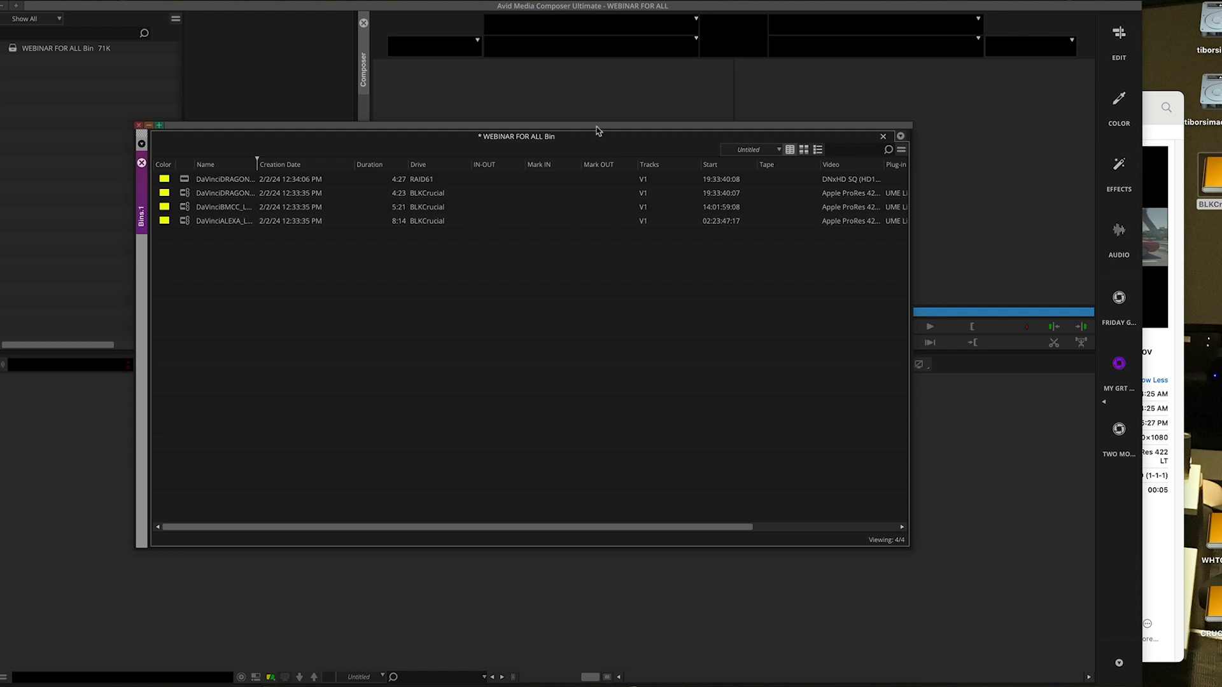
left_click_drag(597, 130, 676, 135)
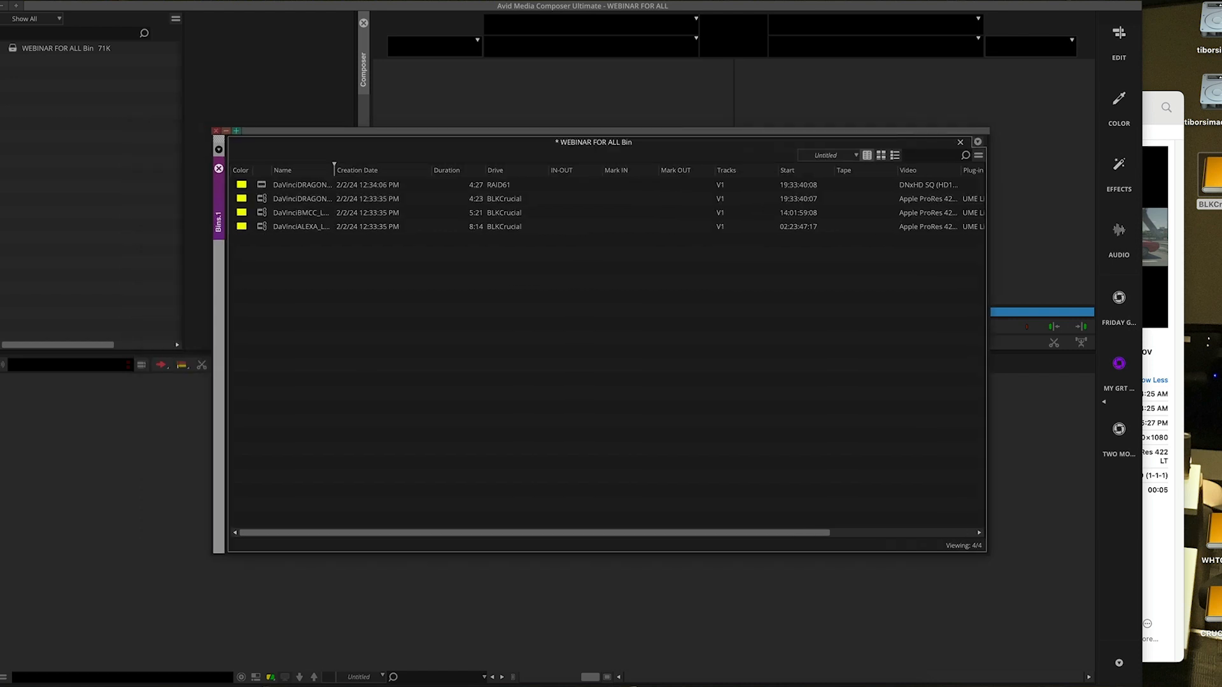
- Set the bin's font size to 30
left_click(344, 1)
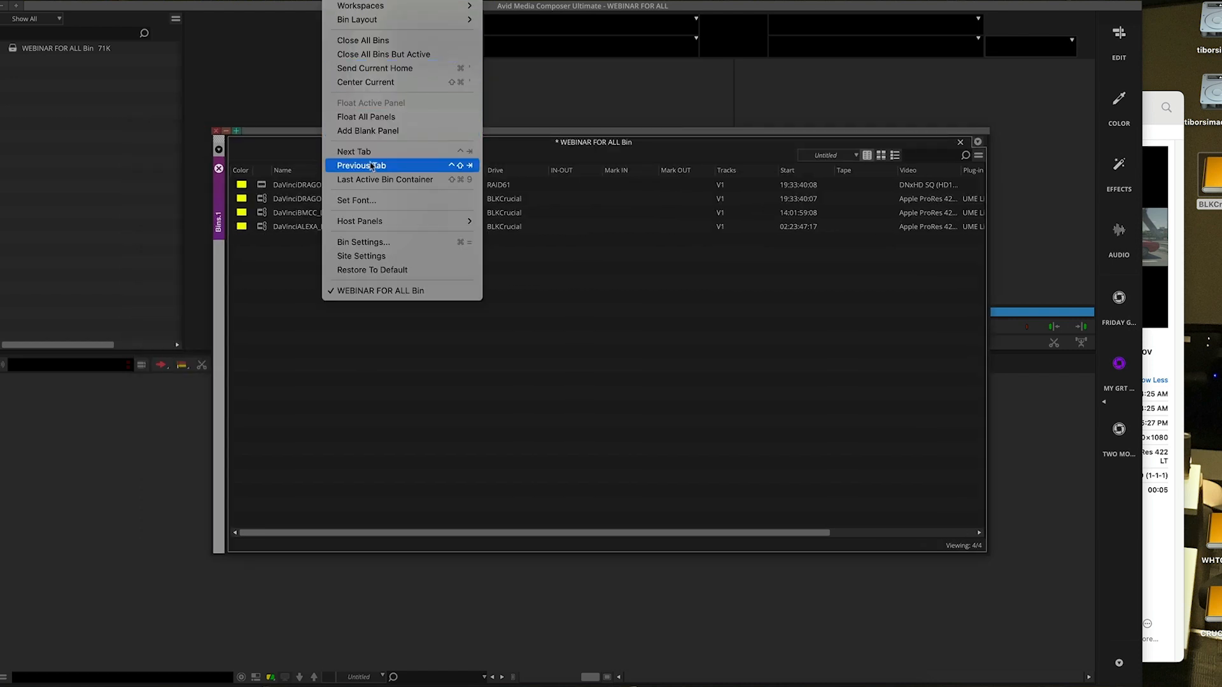
left_click(371, 200)
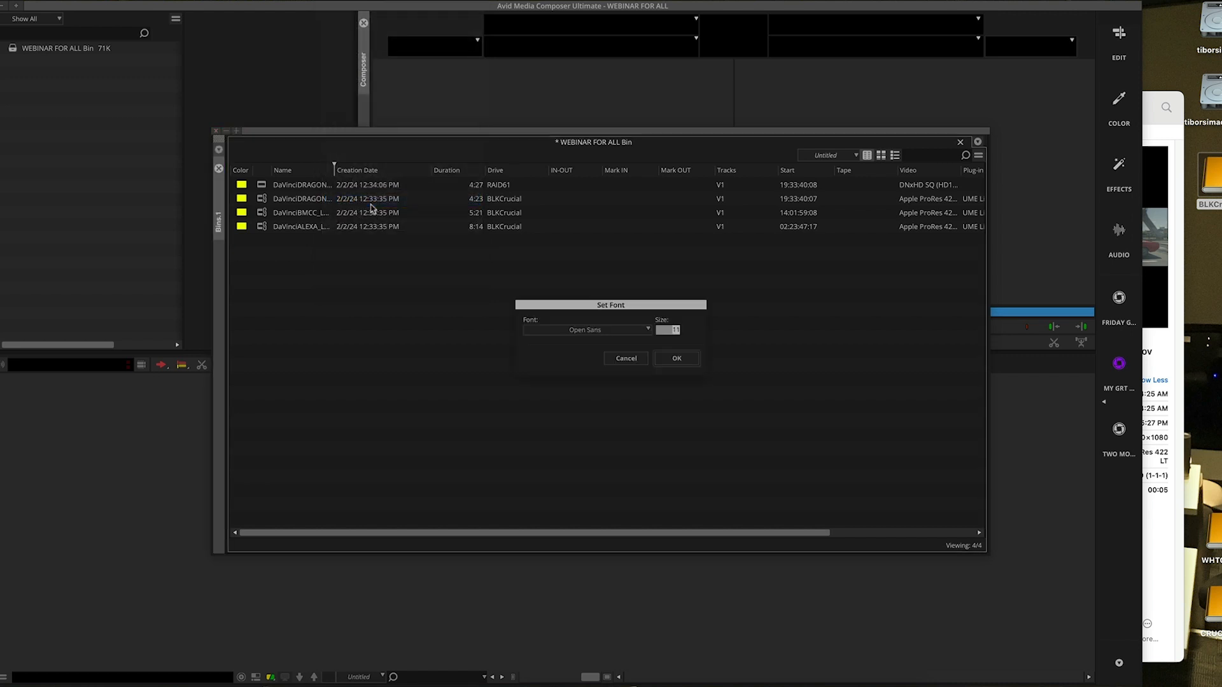
type("30")
key("Return")
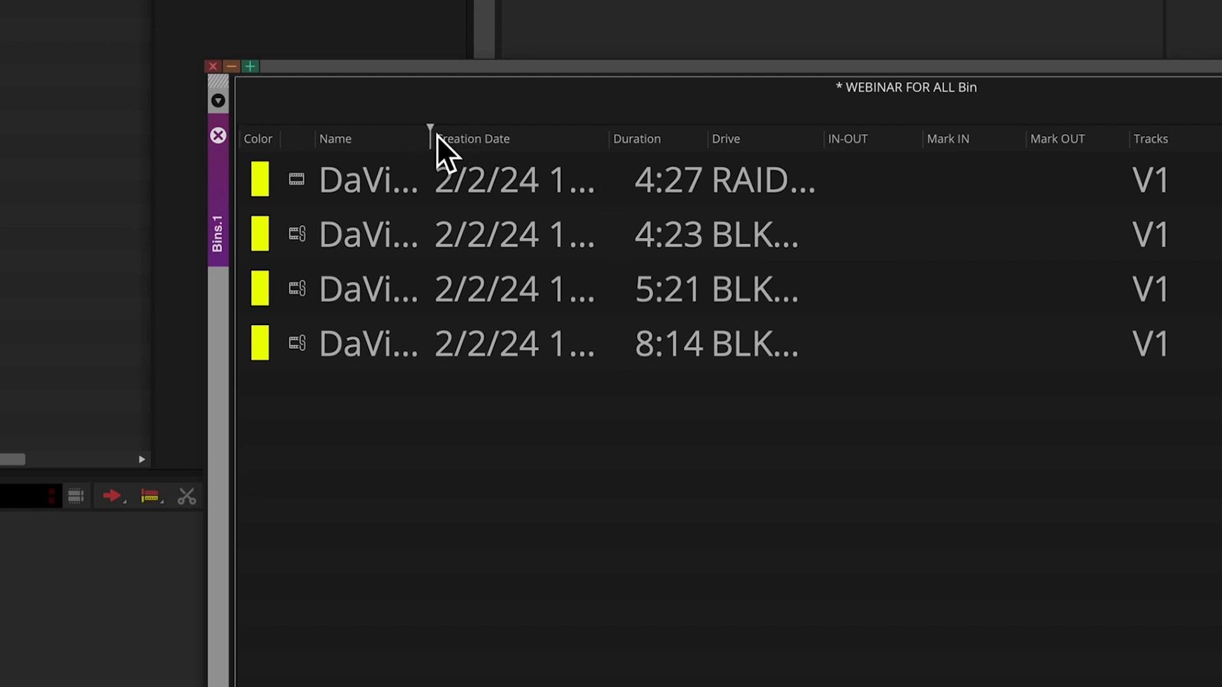
- Widen the Name column to fit the full clip names and compare the linked and imported DaVinciDRAGON_LOG clip icons
left_click_drag(431, 136, 766, 145)
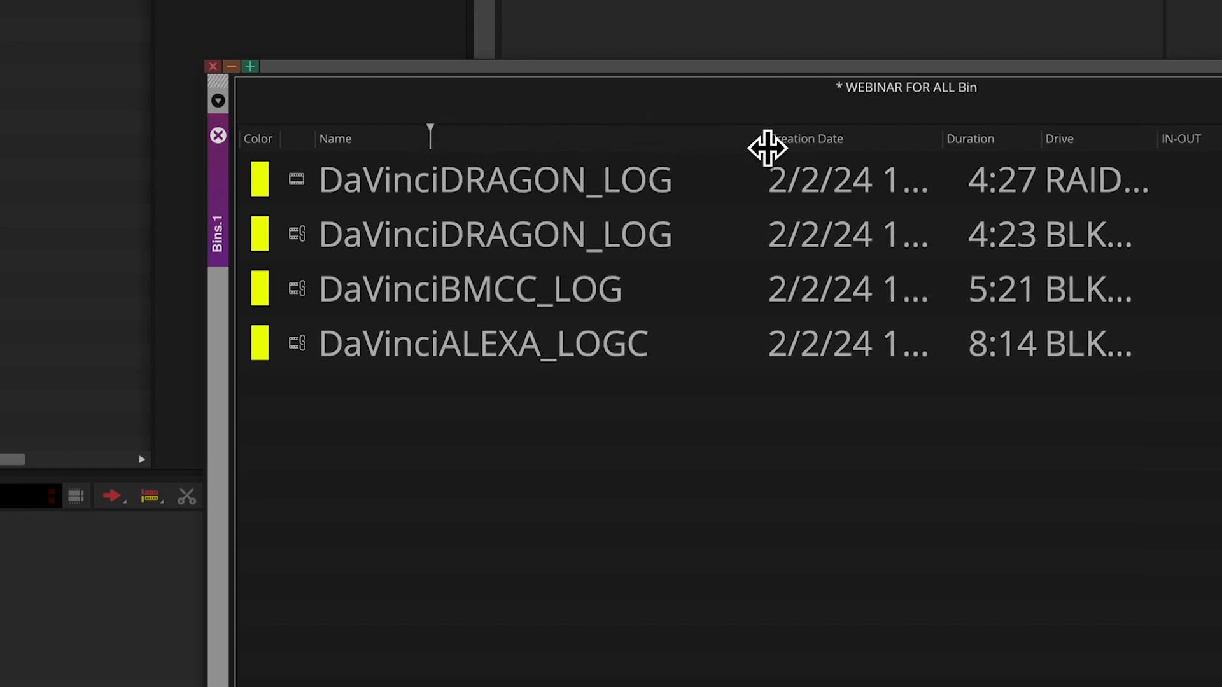
left_click(302, 239)
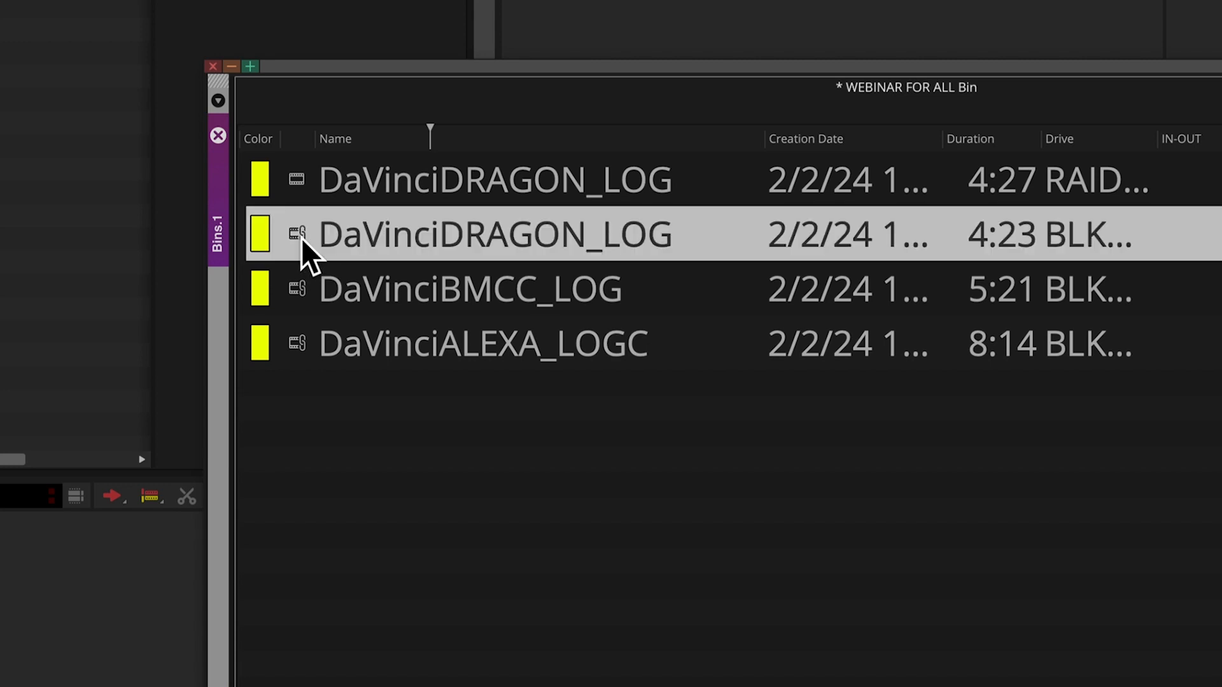
left_click(296, 179)
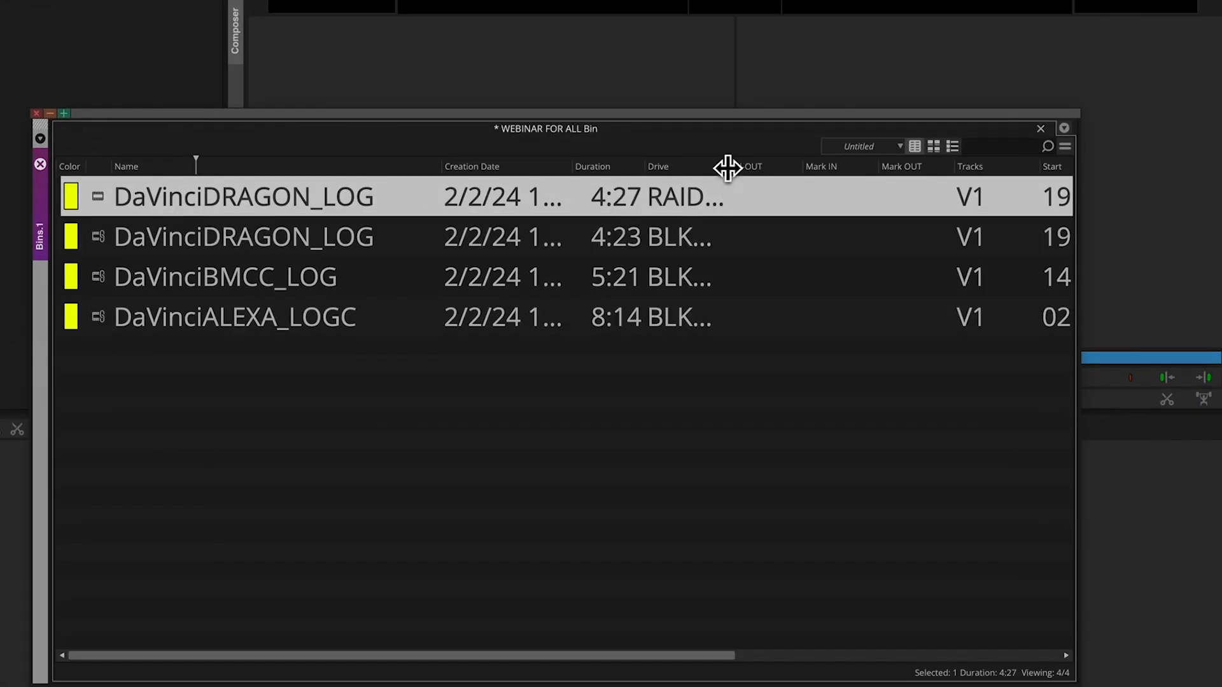
- Widen the Drive column to fit the full drive names and compare where the linked and imported DaVinciDRAGON_LOG clips are stored
left_click_drag(729, 168, 924, 169)
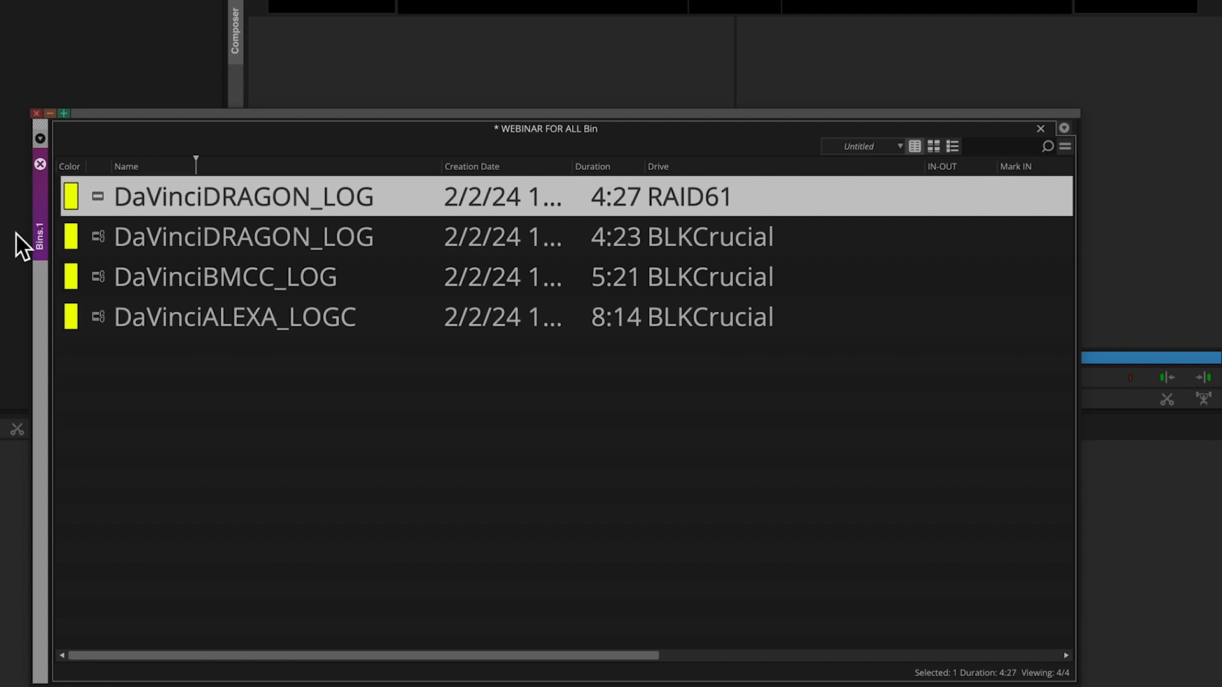
left_click(98, 236)
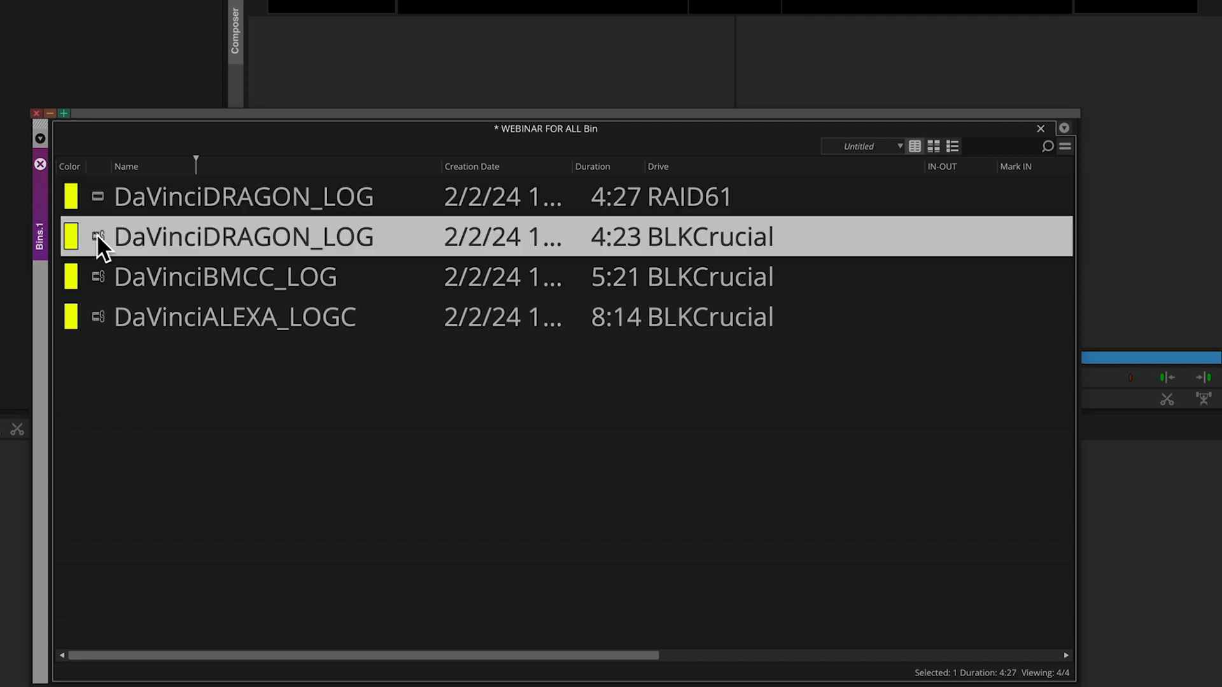
left_click(103, 197)
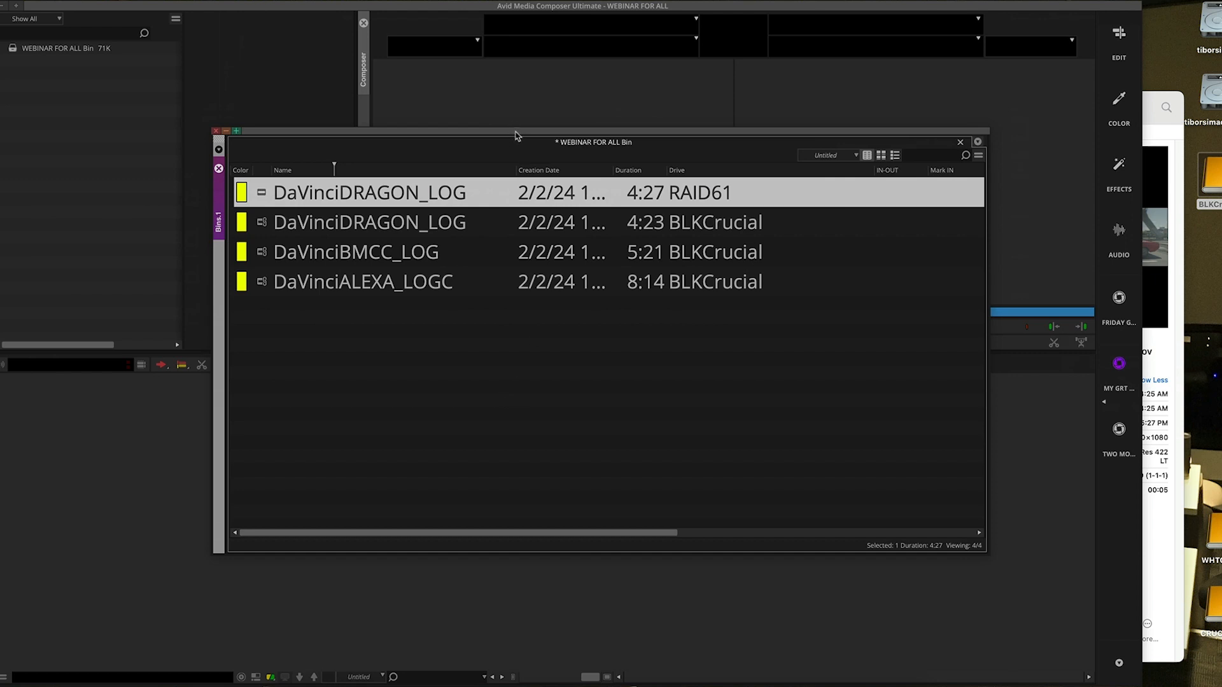
- Import GH010062.MP4 from the 22-2024FebWebinarAVID folder into the bin using Import Media
right_click(383, 361)
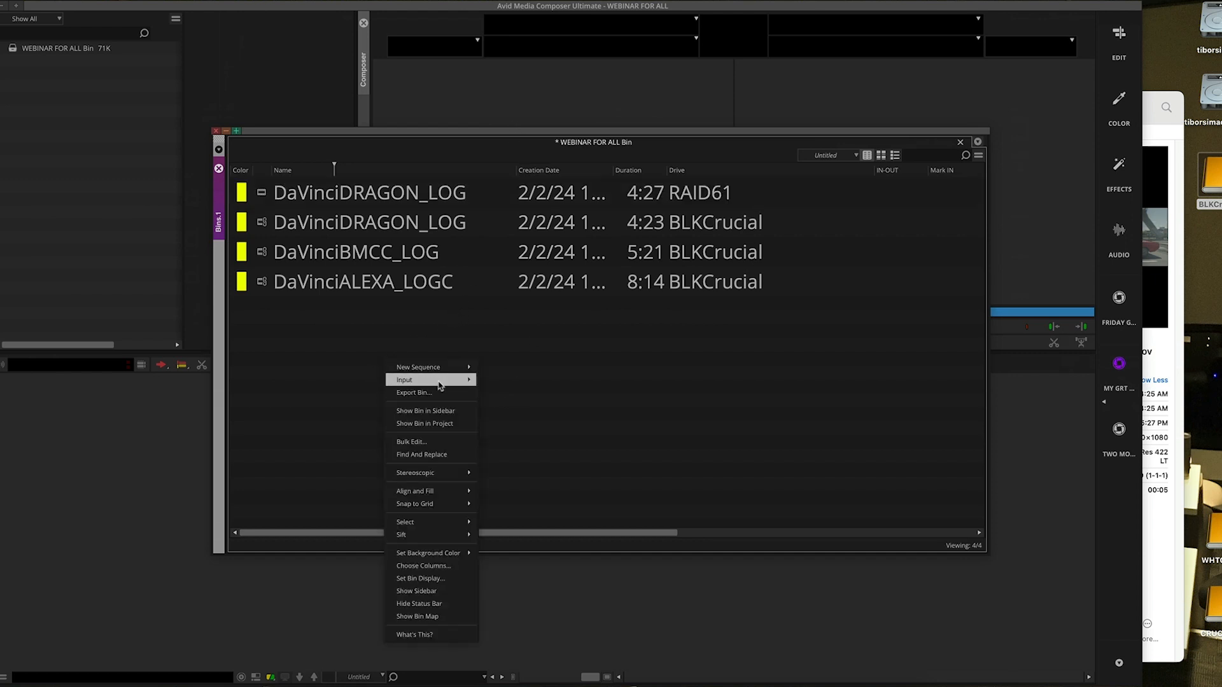
mouse_move(437, 384)
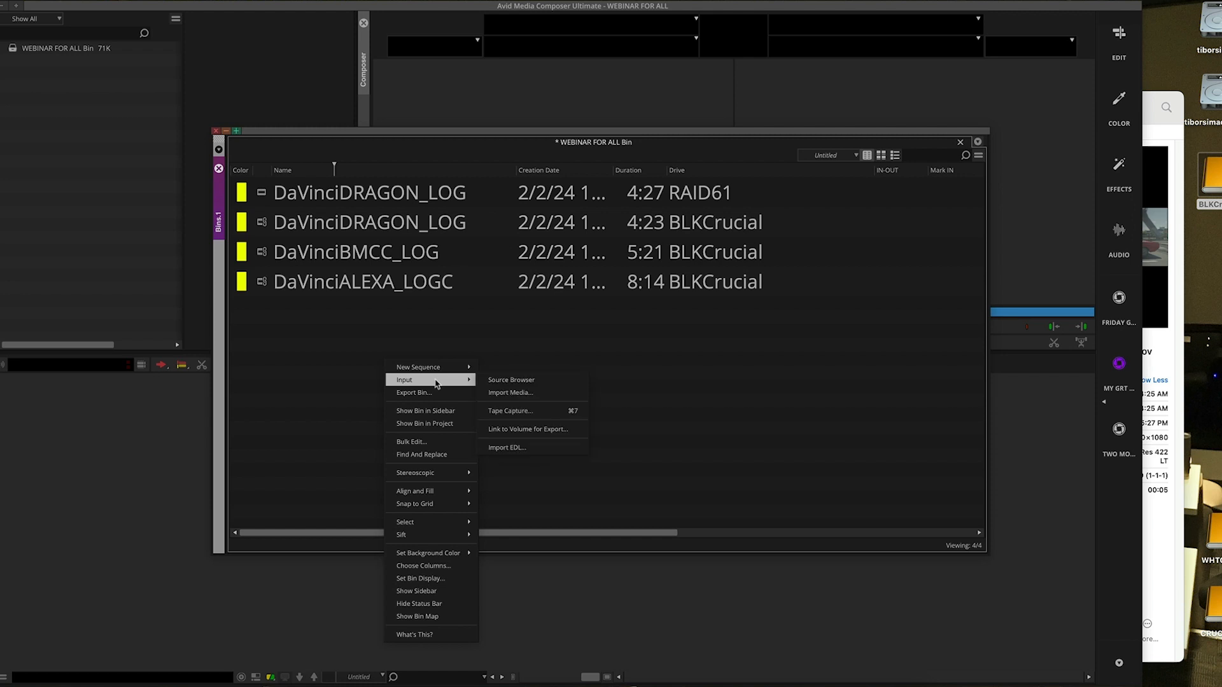
left_click(504, 393)
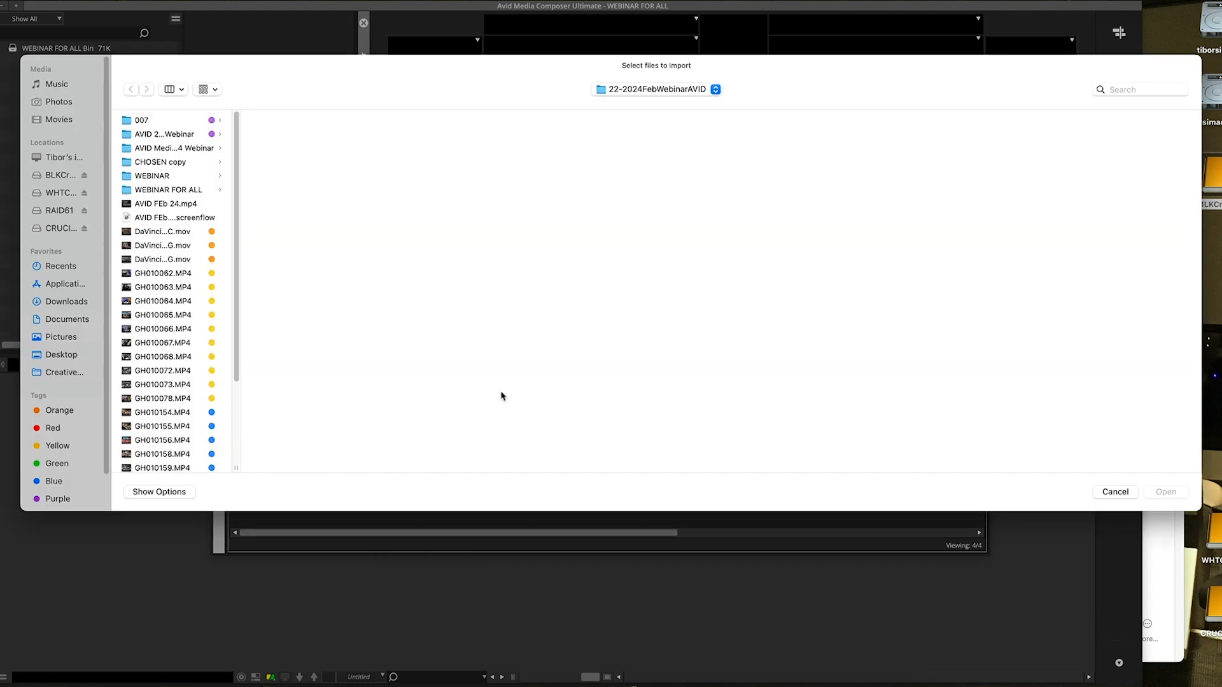
left_click(191, 234)
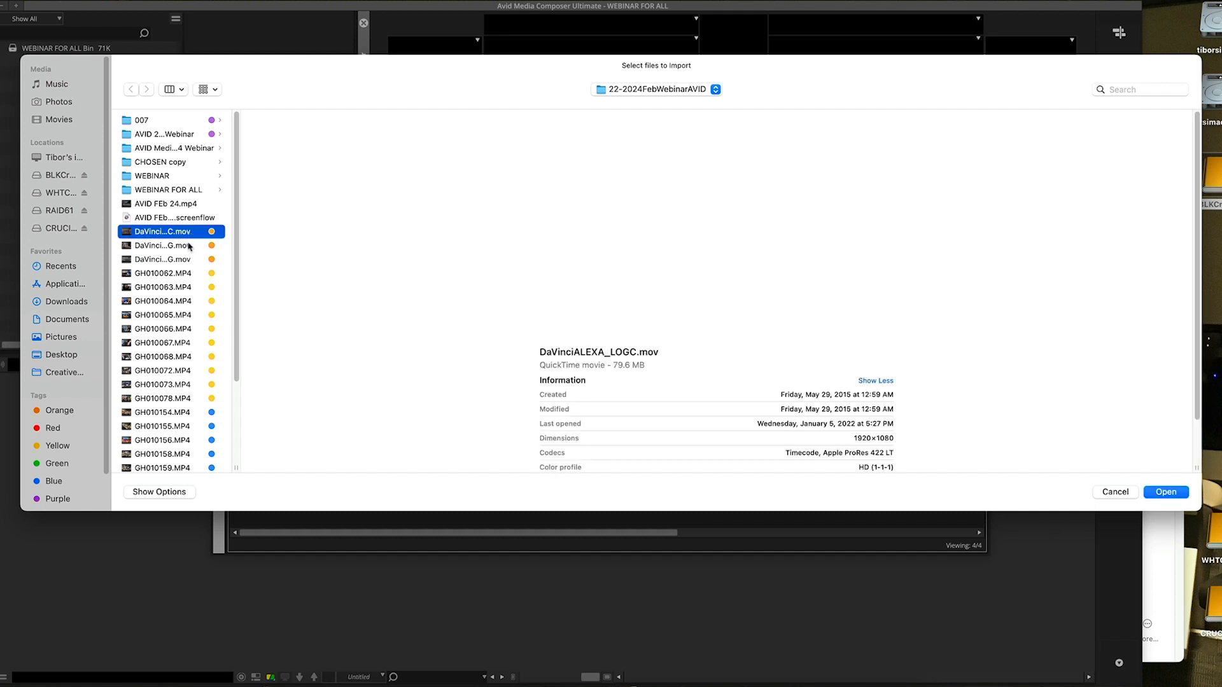
left_click(178, 277)
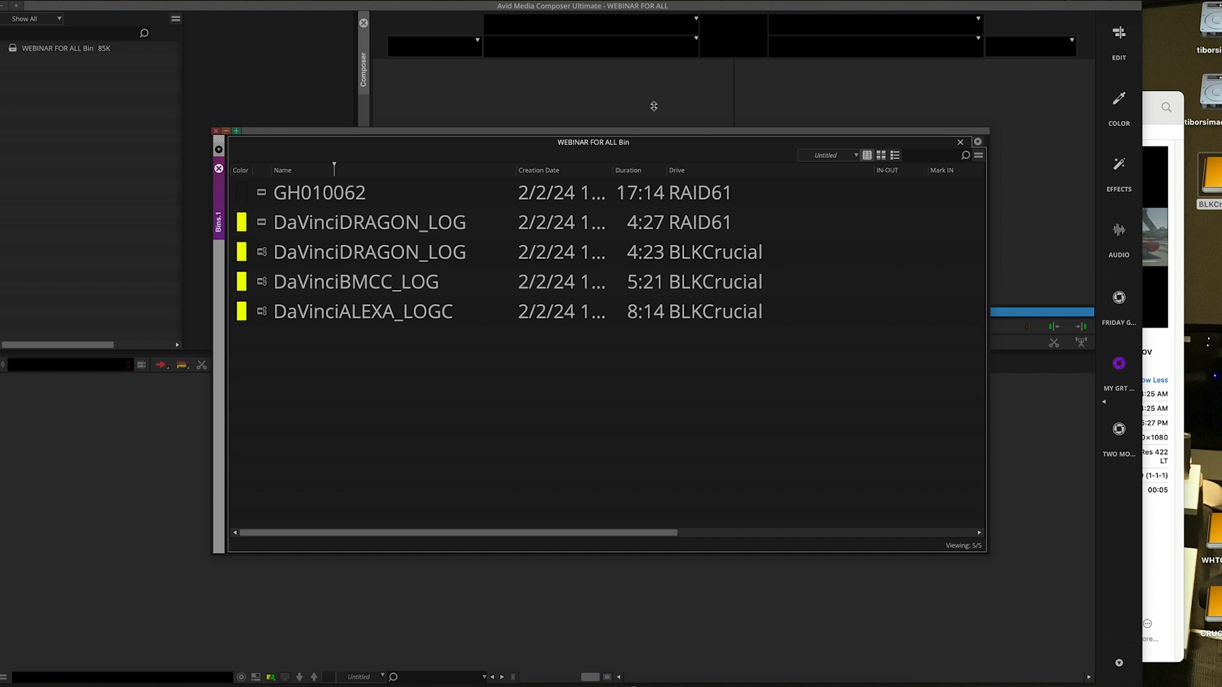
- Check the import video resolution and target drive in the project's Media Creation settings, and close the settings without changes
left_click(689, 173)
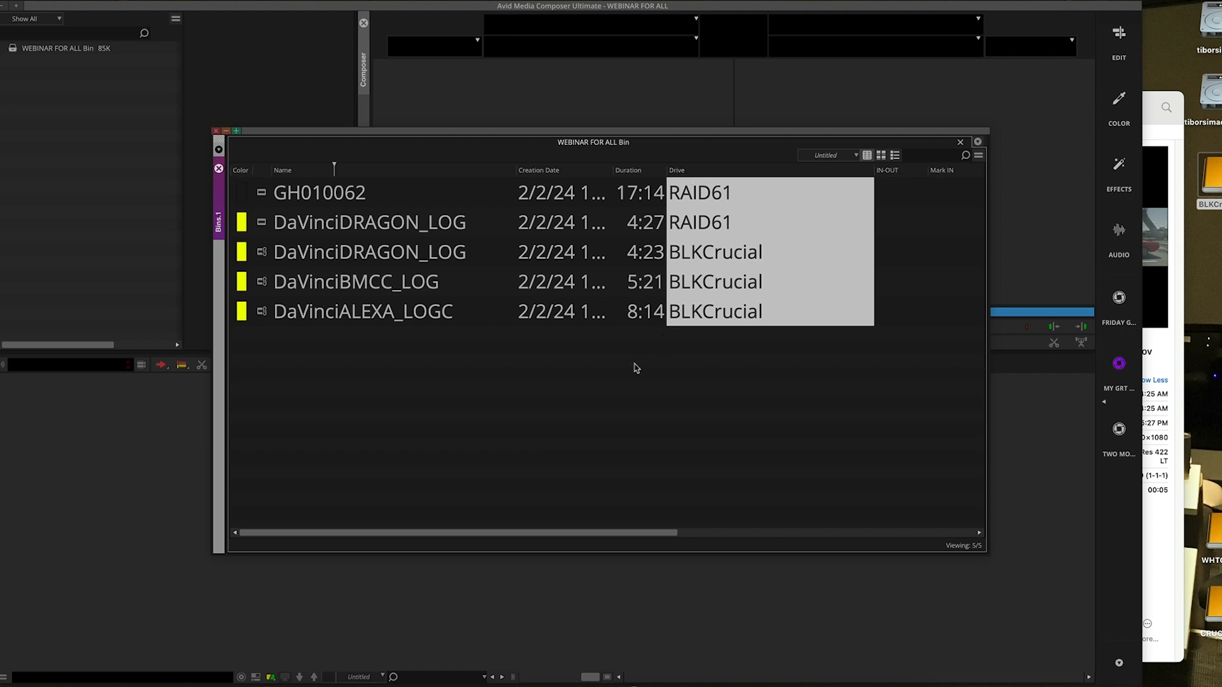
key("super+equal")
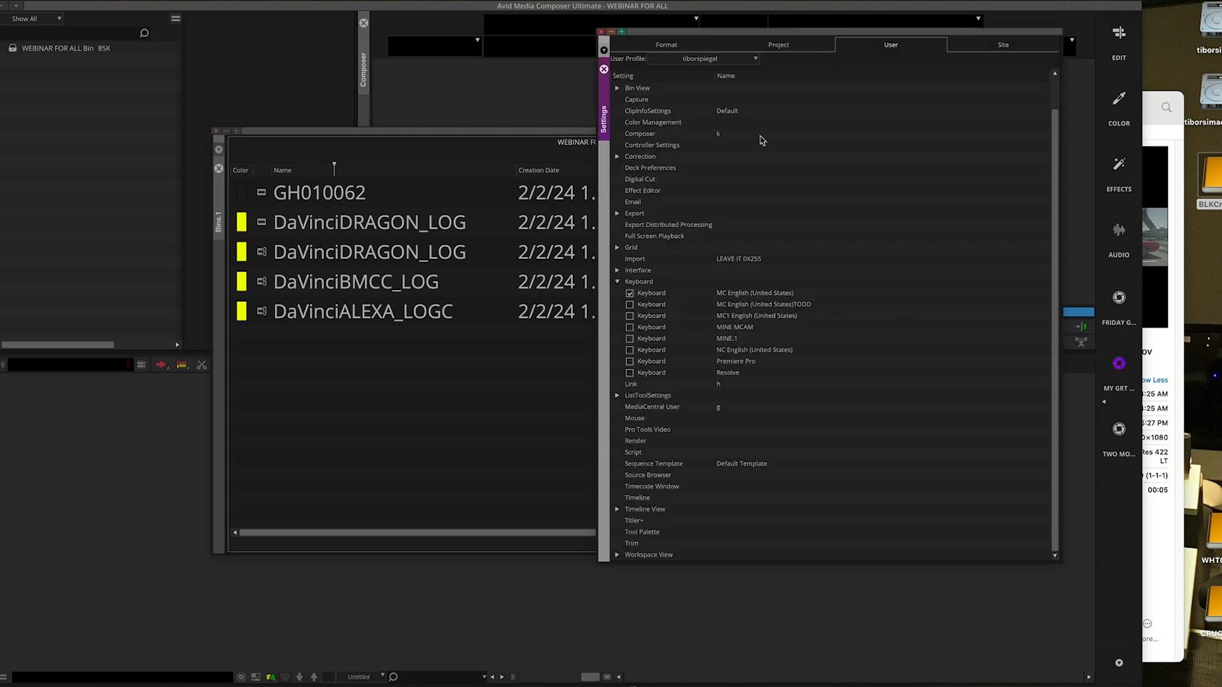
left_click_drag(751, 35, 551, 105)
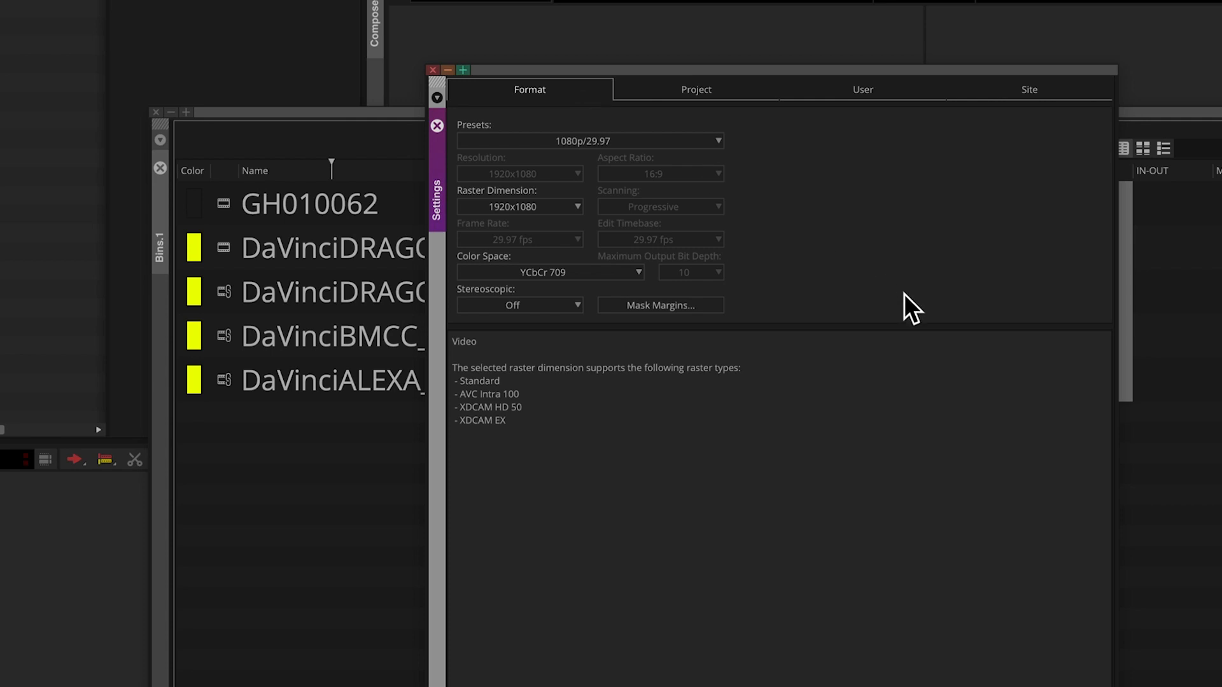
left_click(700, 92)
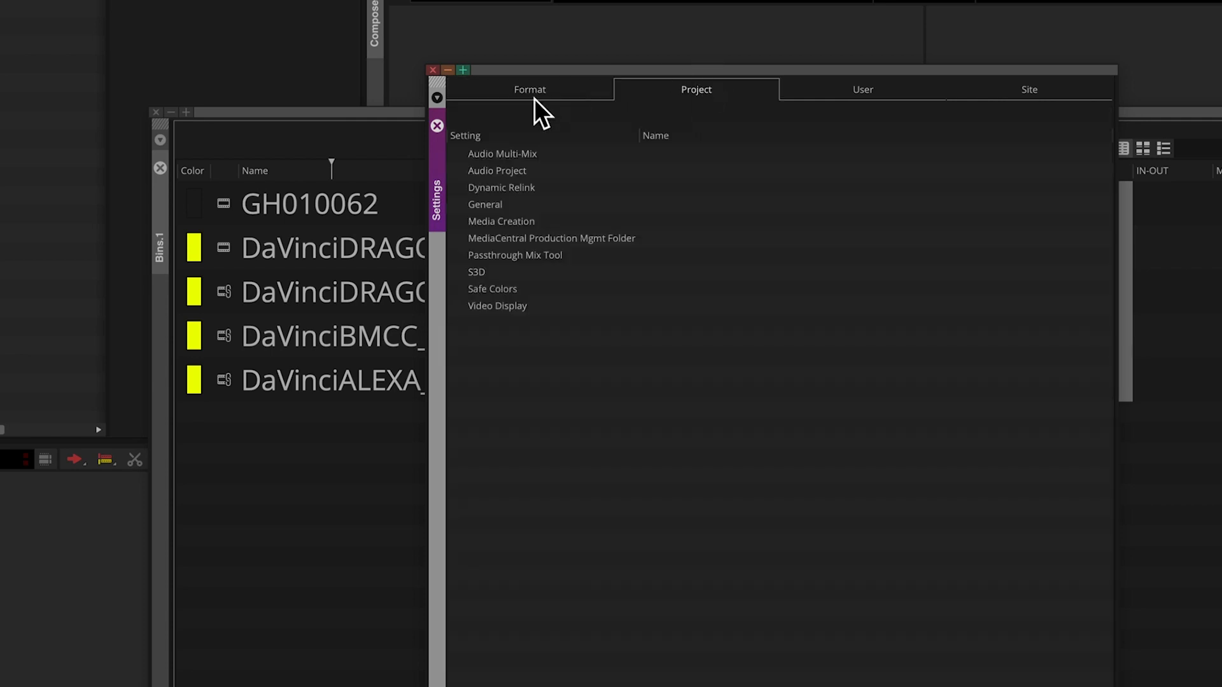
left_click(509, 223)
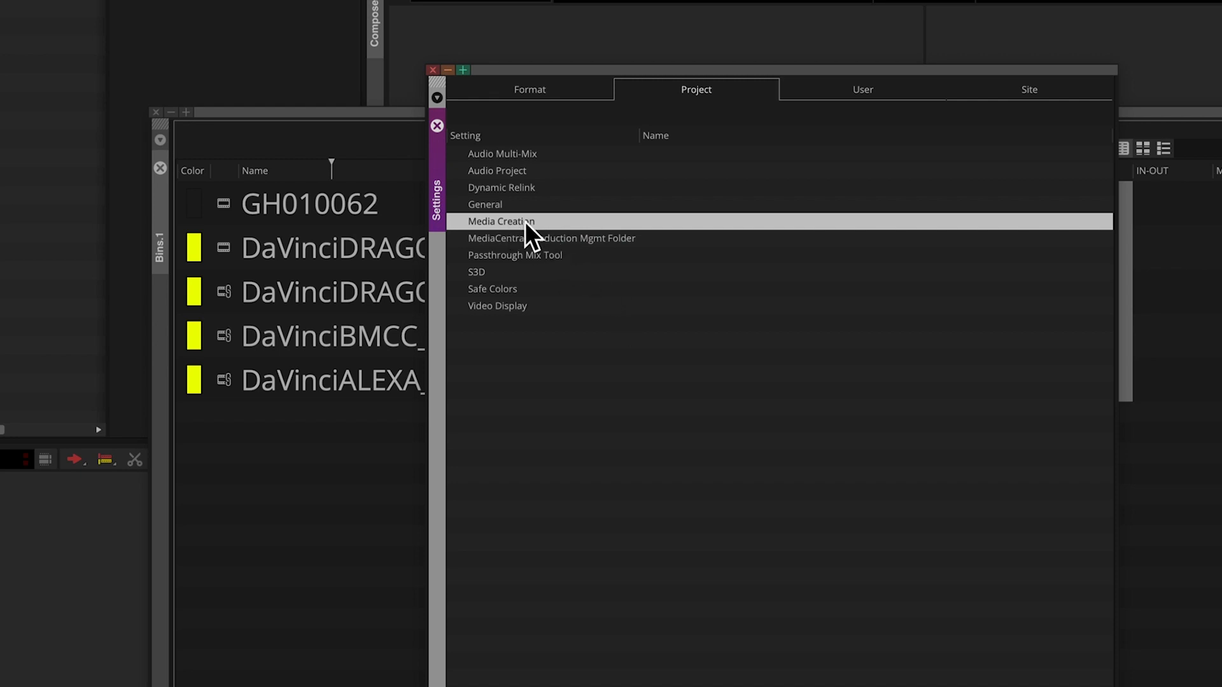
double_click(525, 221)
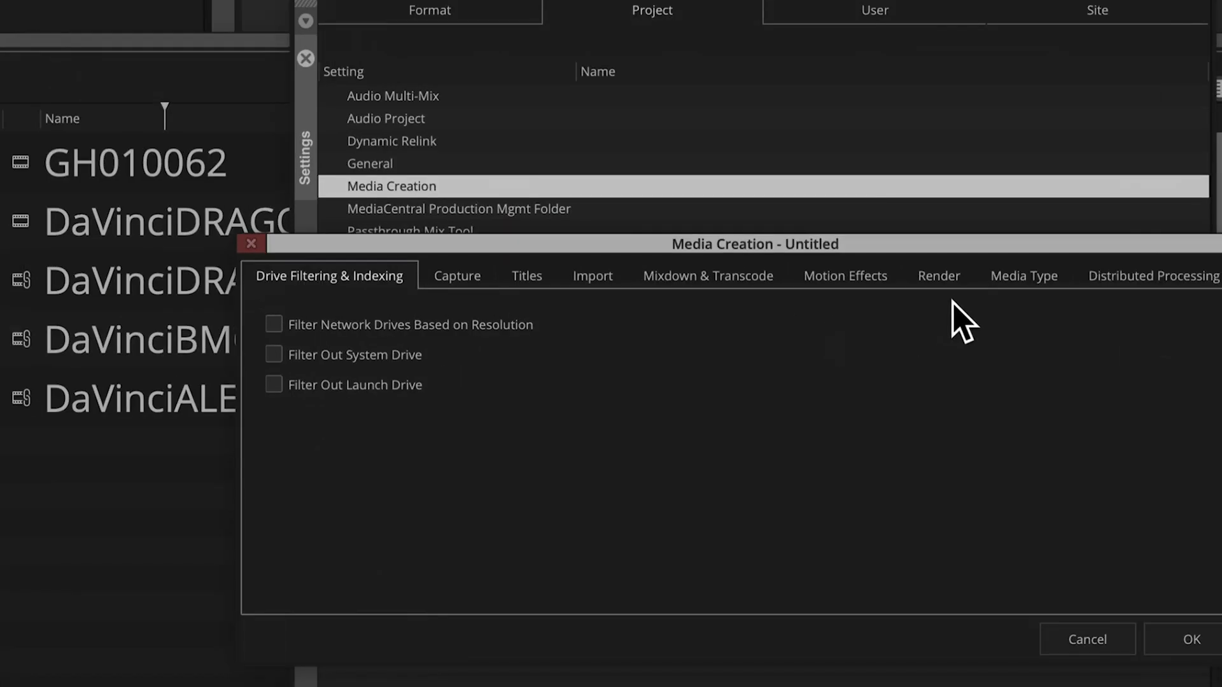
left_click(592, 275)
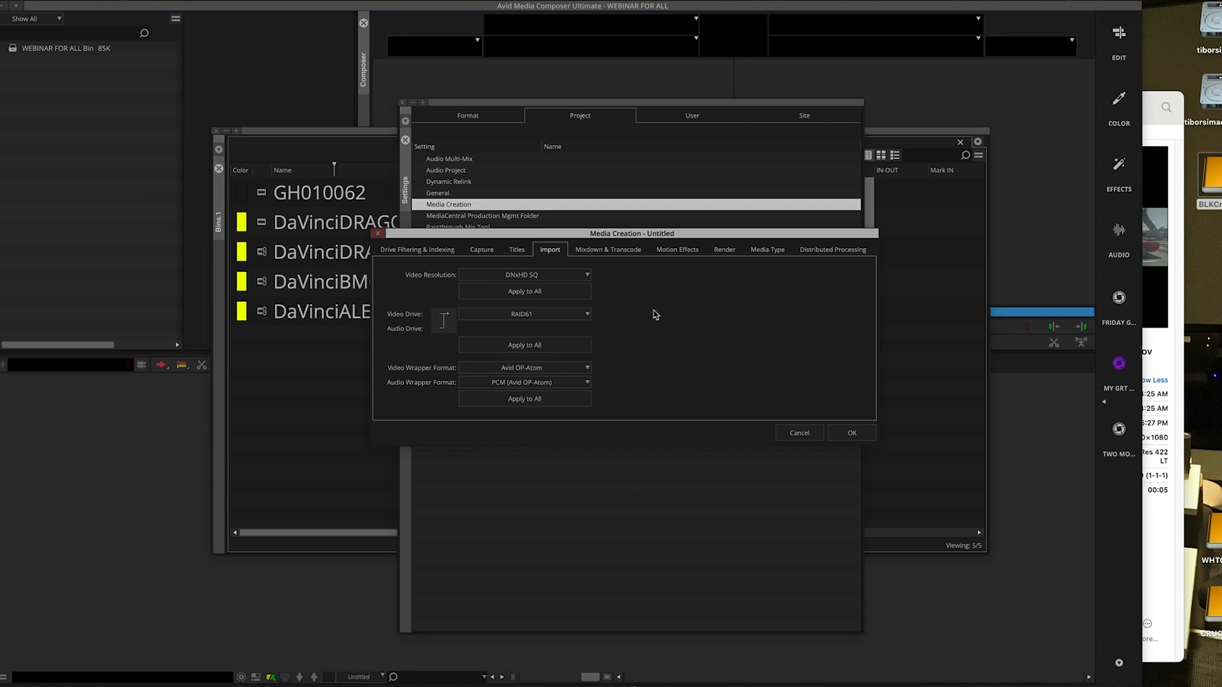
left_click(806, 438)
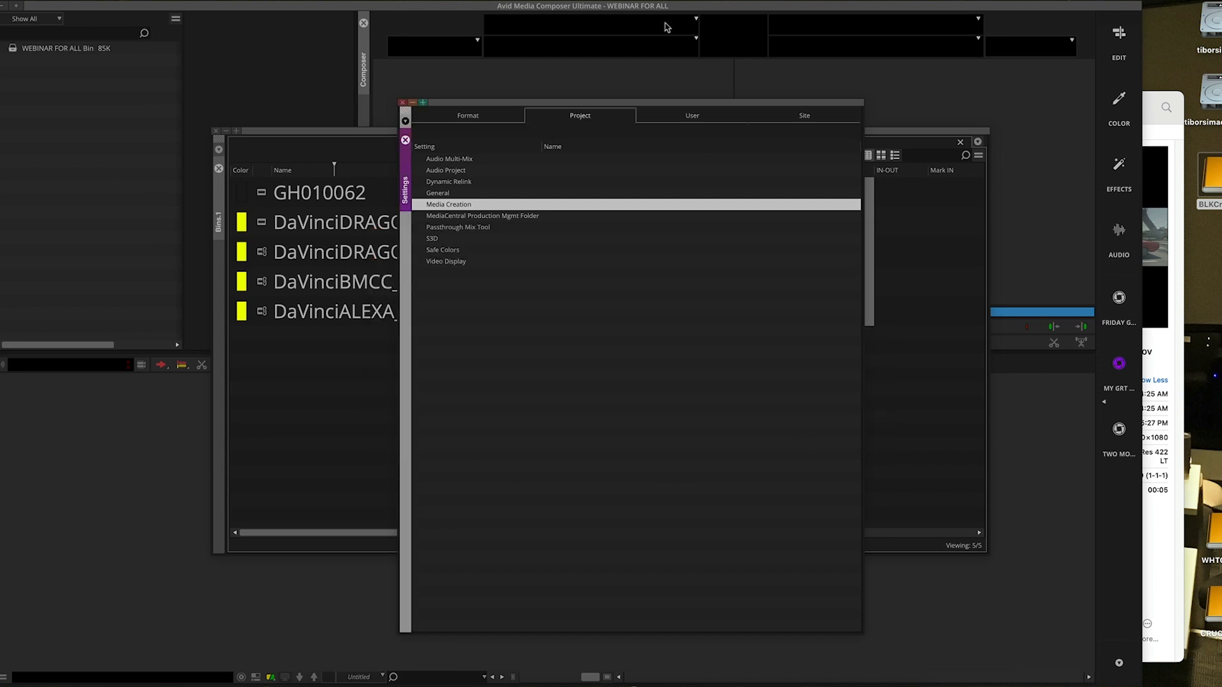
left_click(401, 101)
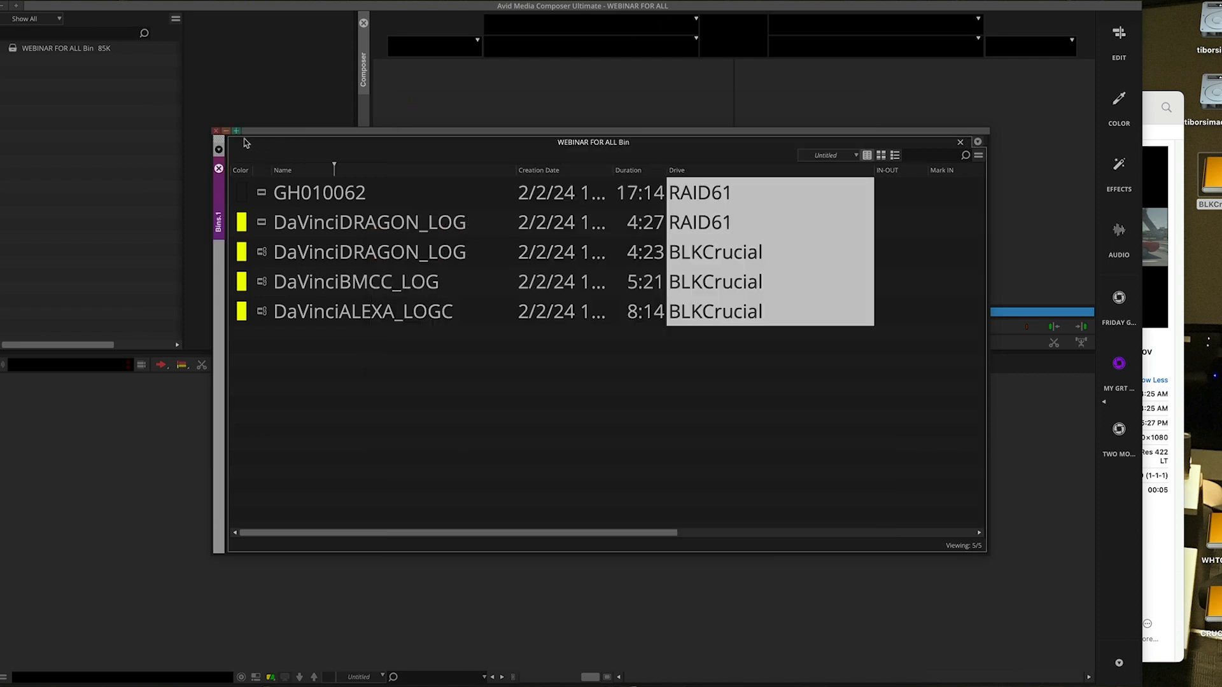
- Close the bin and the WEBINAR FOR ALL project, and open the AVID 2024 Feb Webinar project
left_click(216, 130)
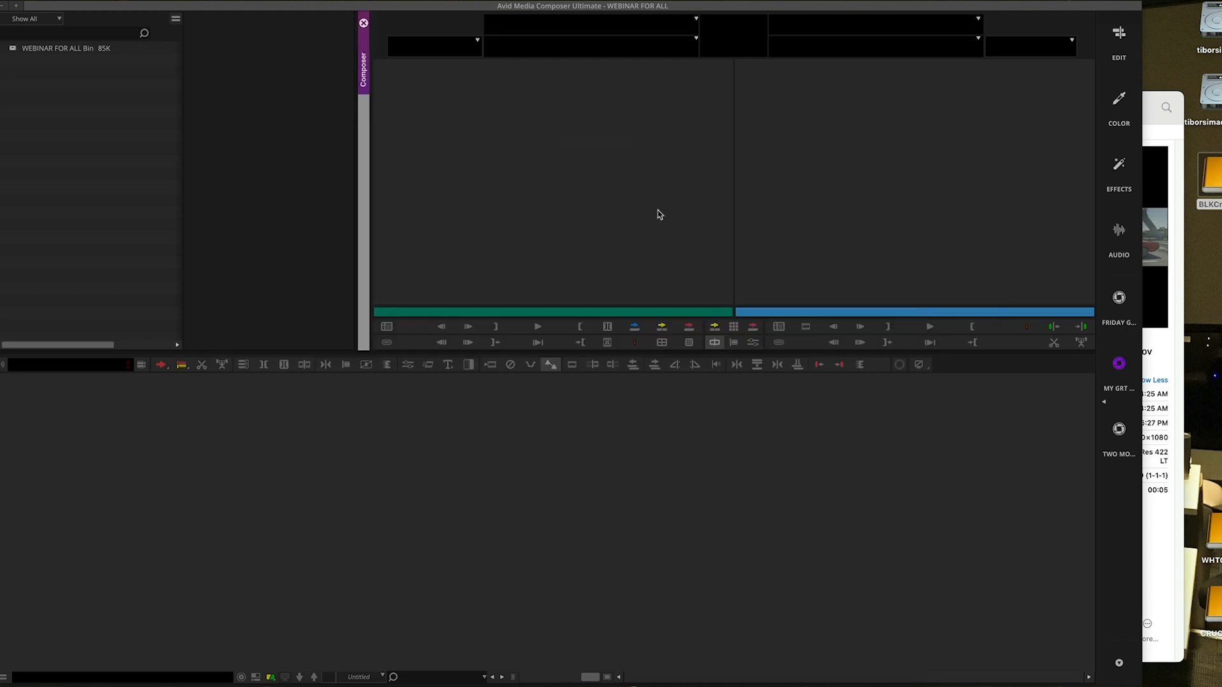
key("super+w")
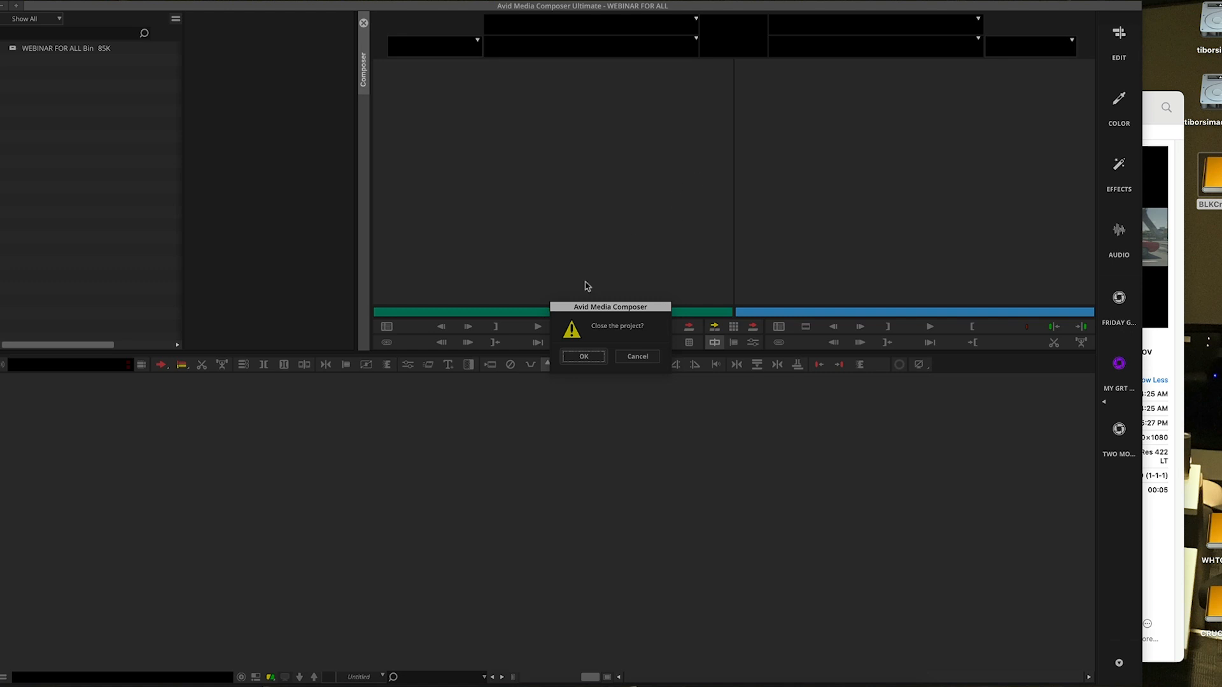
left_click(586, 356)
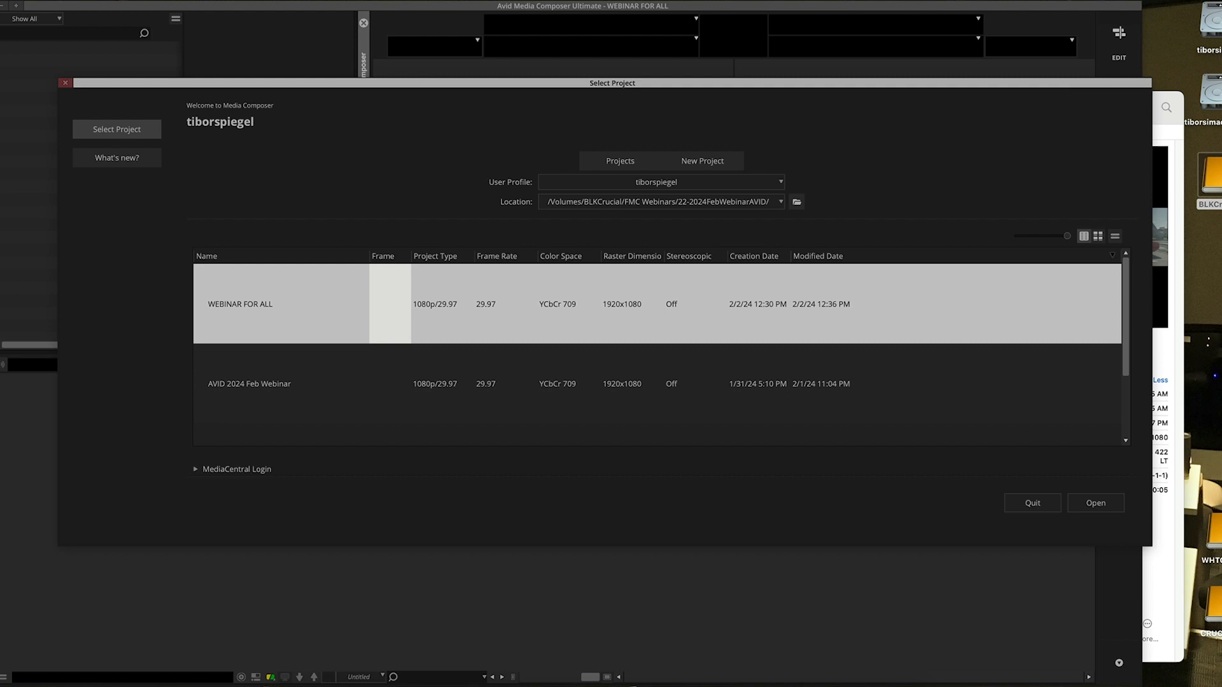
left_click(261, 389)
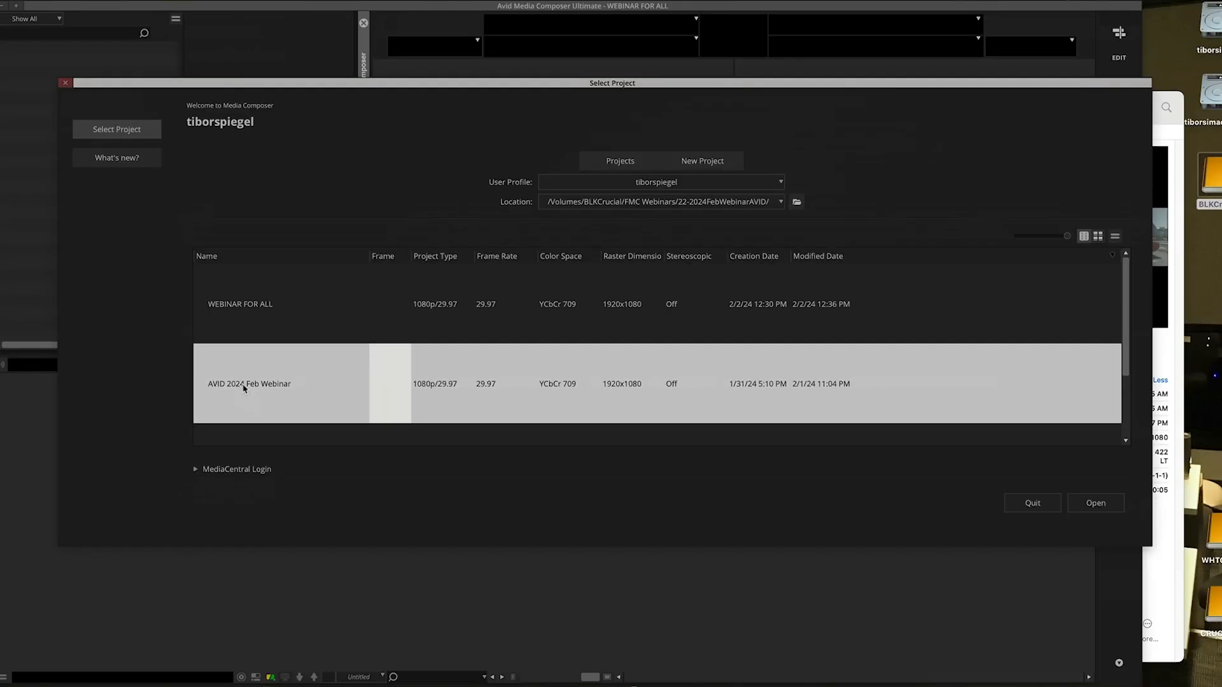
double_click(243, 388)
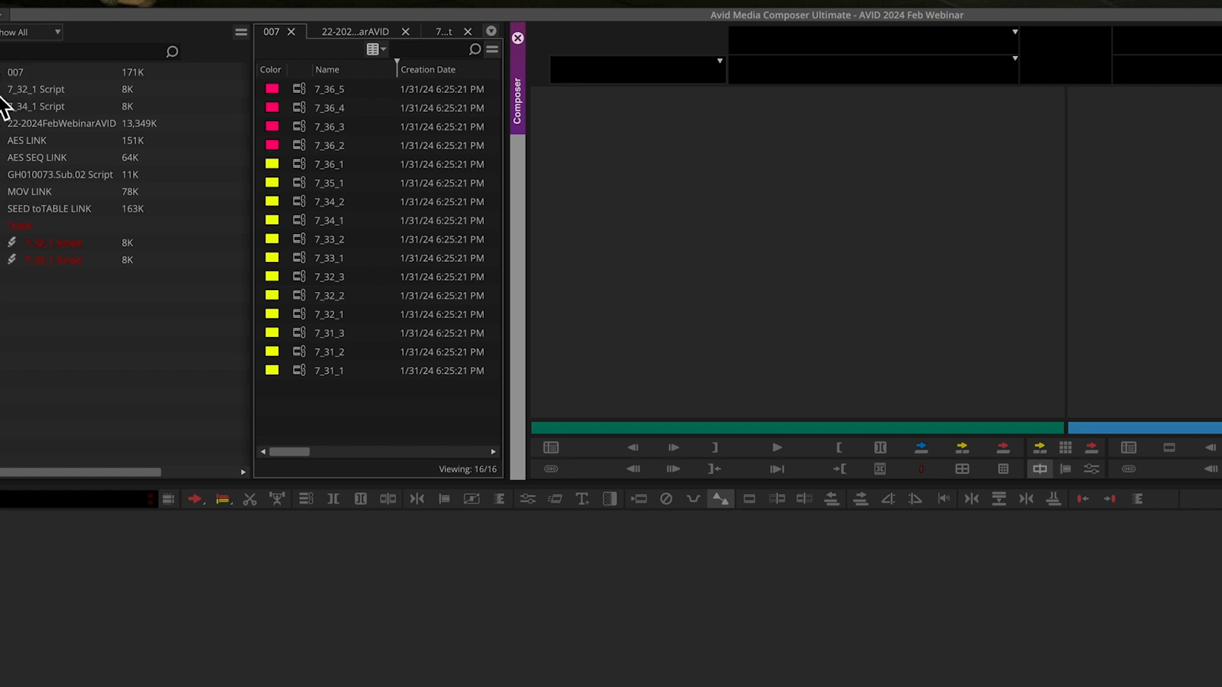
- Delete the 7_32_1 Script, 7_34_1 Script and GH010073.Sub.02 Script items from the project
left_click(8, 94)
left_click(4, 108, "shift")
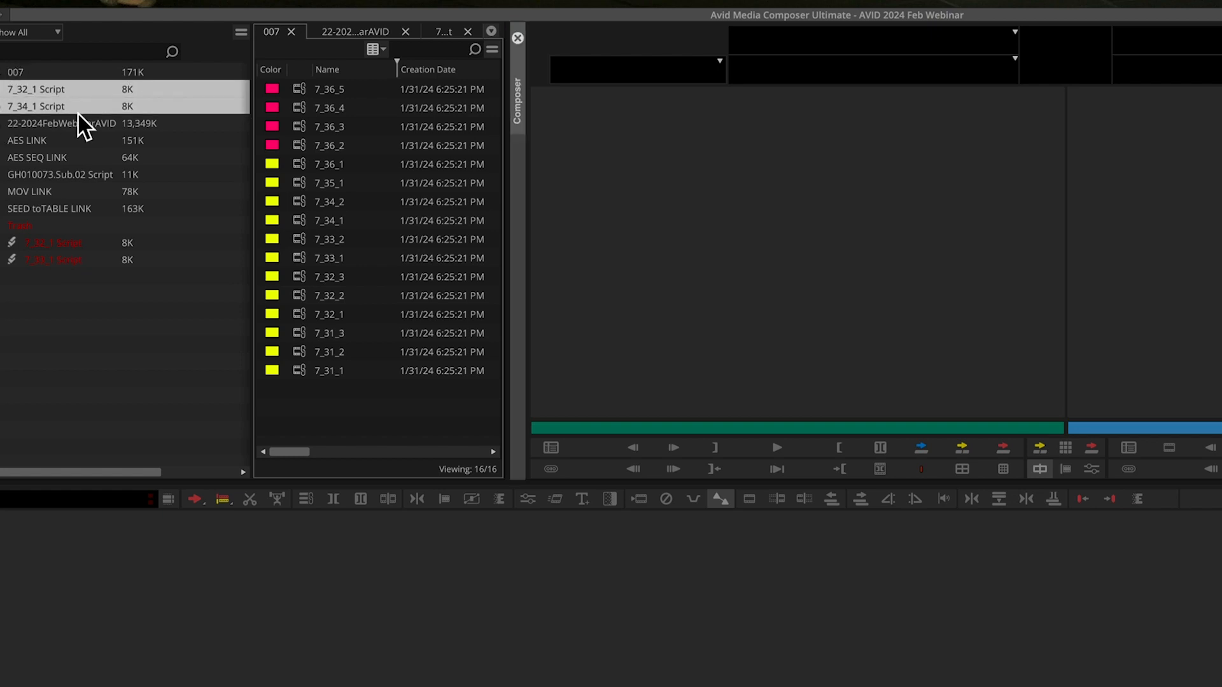
left_click(7, 181, "shift")
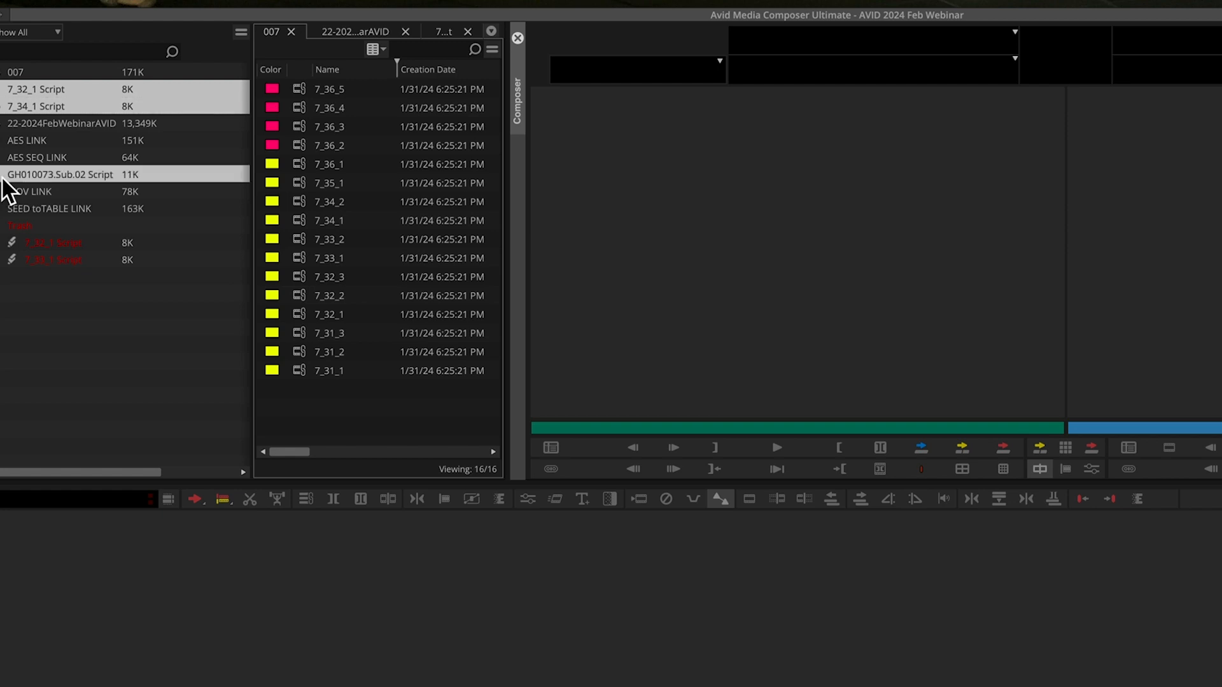
key("Delete")
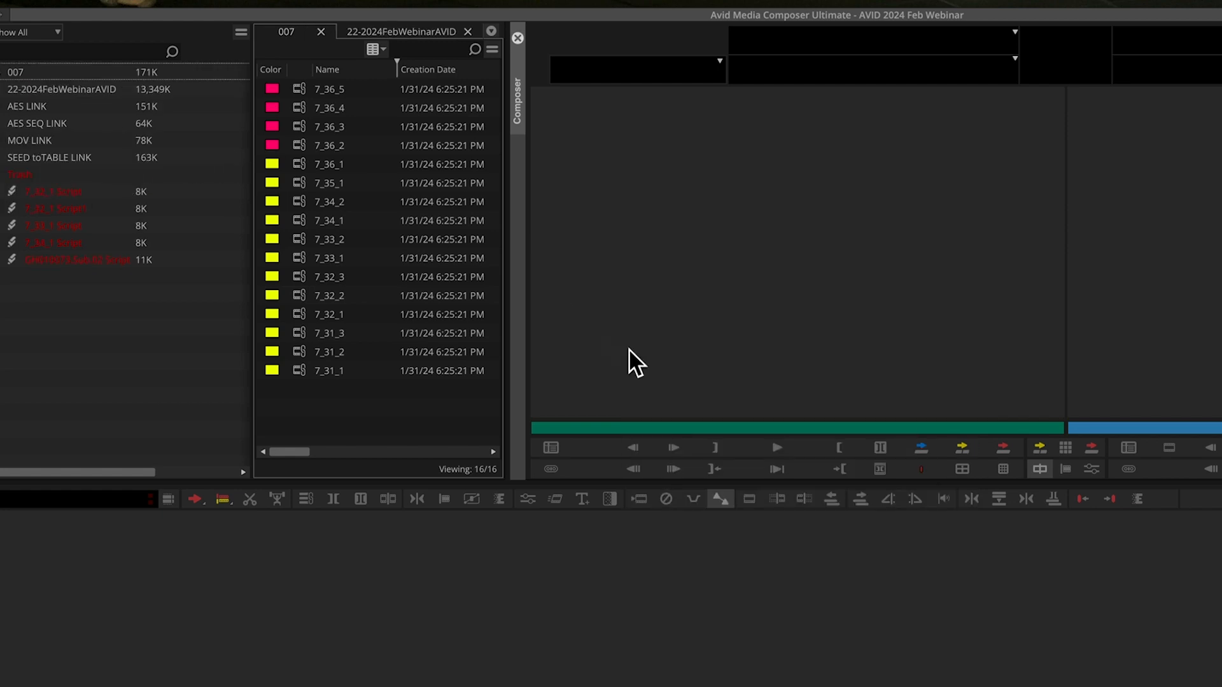
- Empty the project's Trash to permanently remove the deleted scripts
right_click(14, 177)
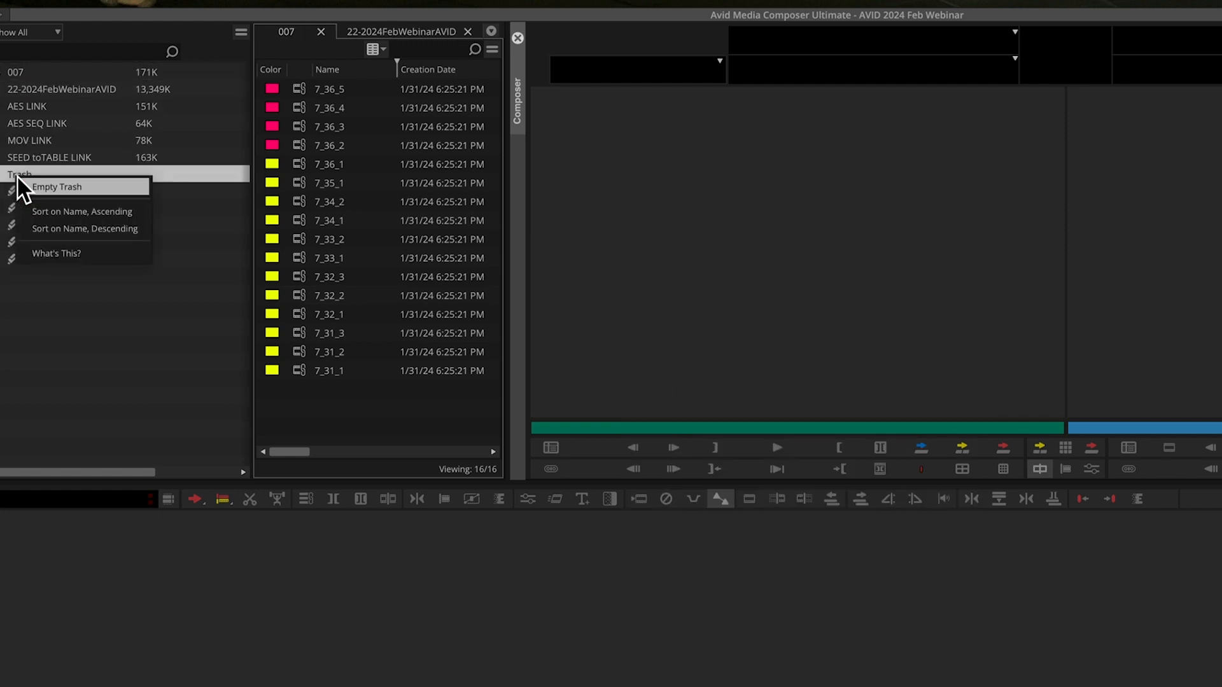
left_click(46, 186)
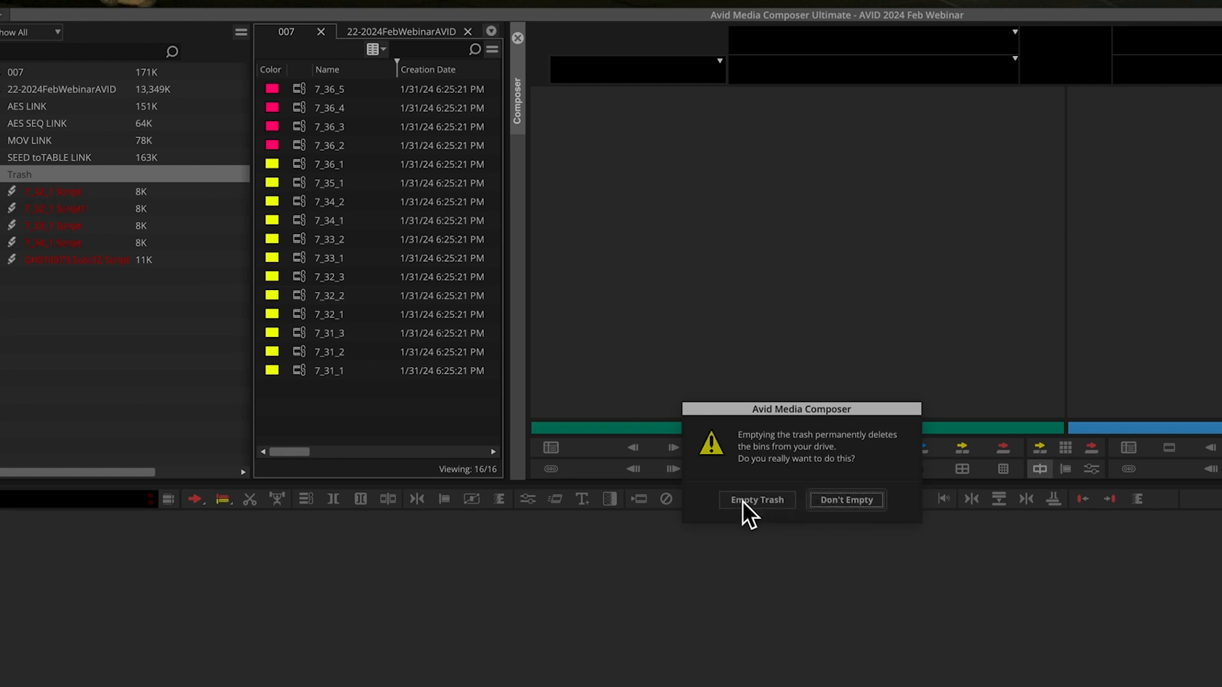
left_click(758, 503)
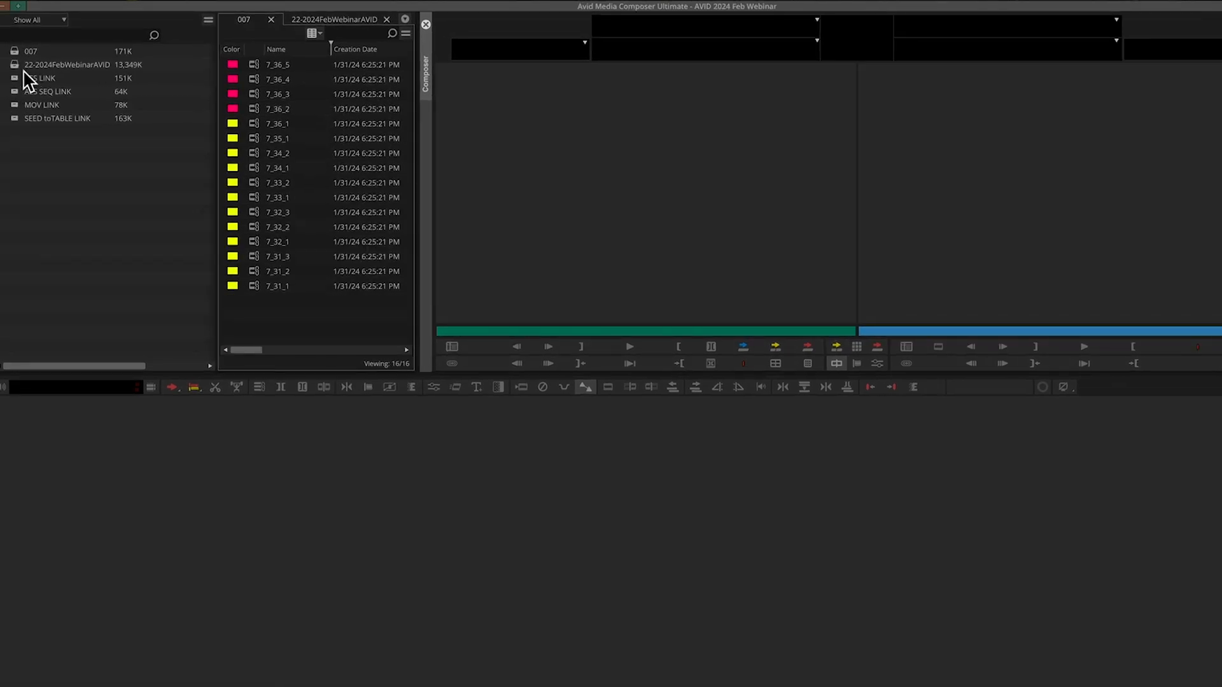
- Load clip 7_33_1 from the 007 bin into the source monitor and scrub back to its slate
left_click(18, 53)
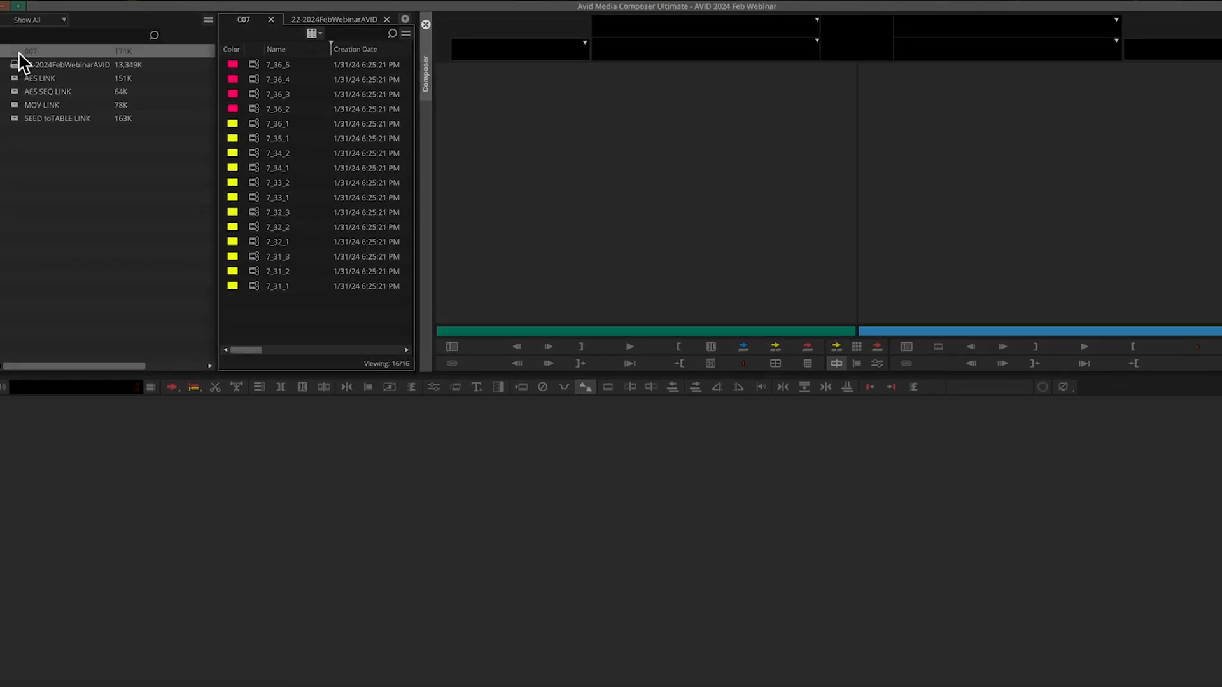
double_click(239, 197)
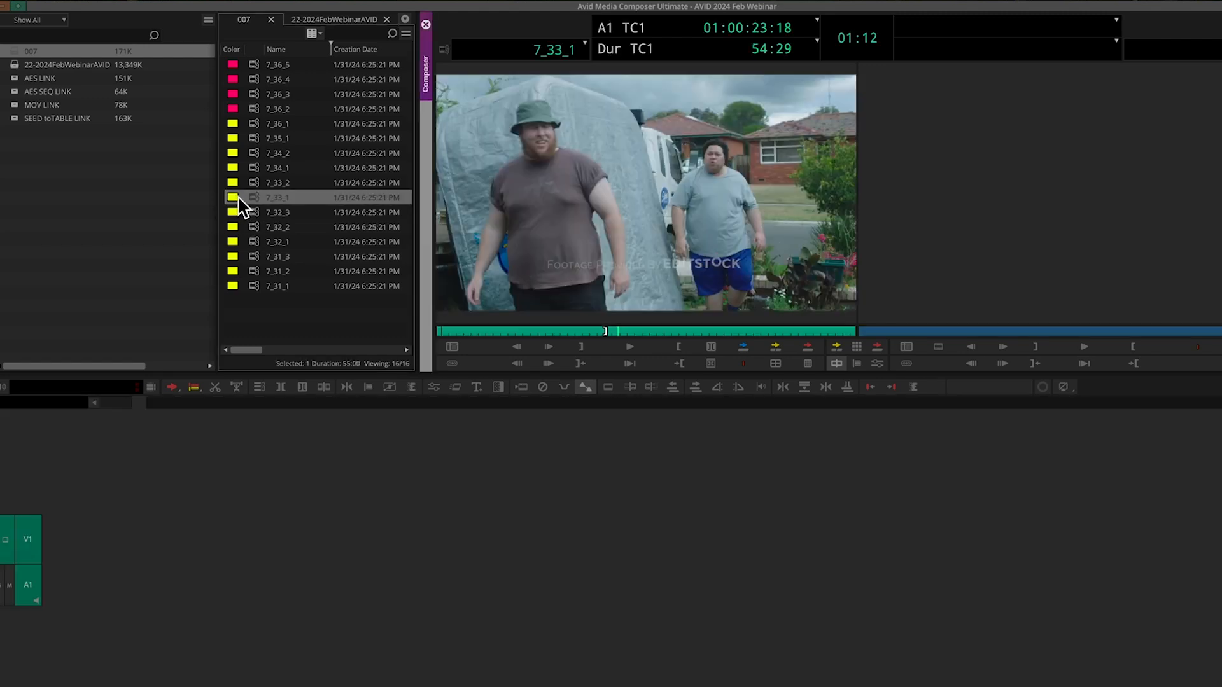
left_click_drag(595, 332, 477, 339)
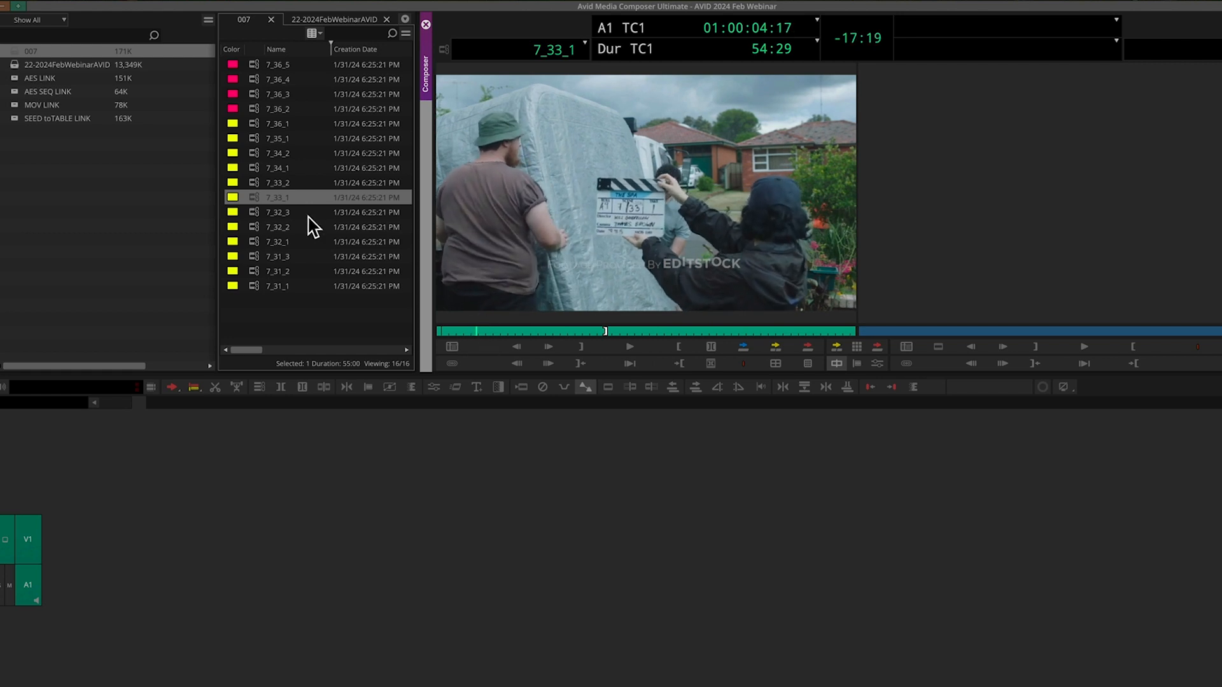
- Load clip 7_32_3 into the source monitor, scrub and play through its dialogue, and move back near the slate
double_click(258, 214)
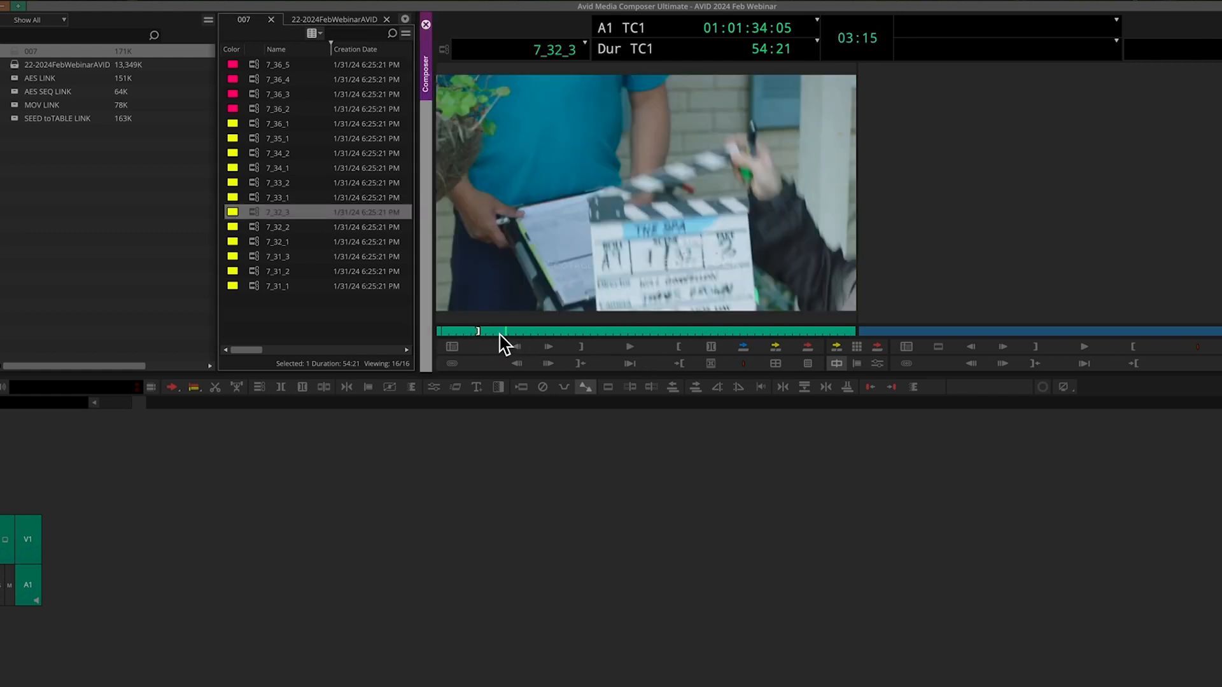
left_click_drag(502, 332, 586, 332)
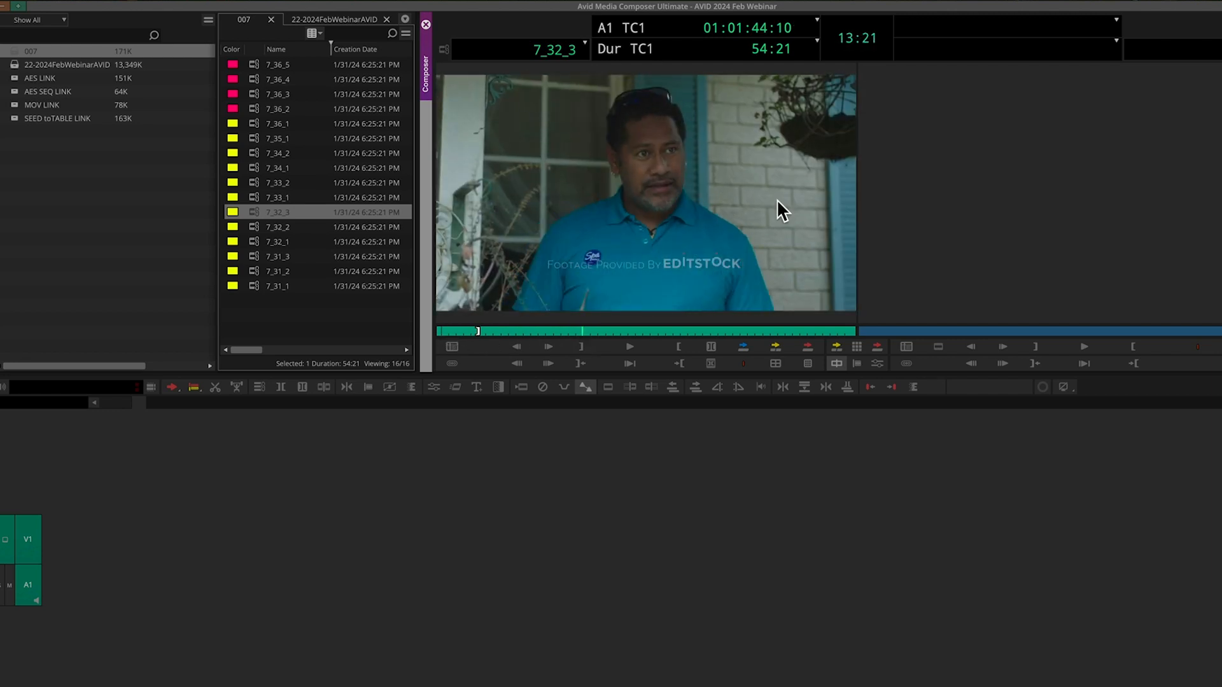
left_click(633, 347)
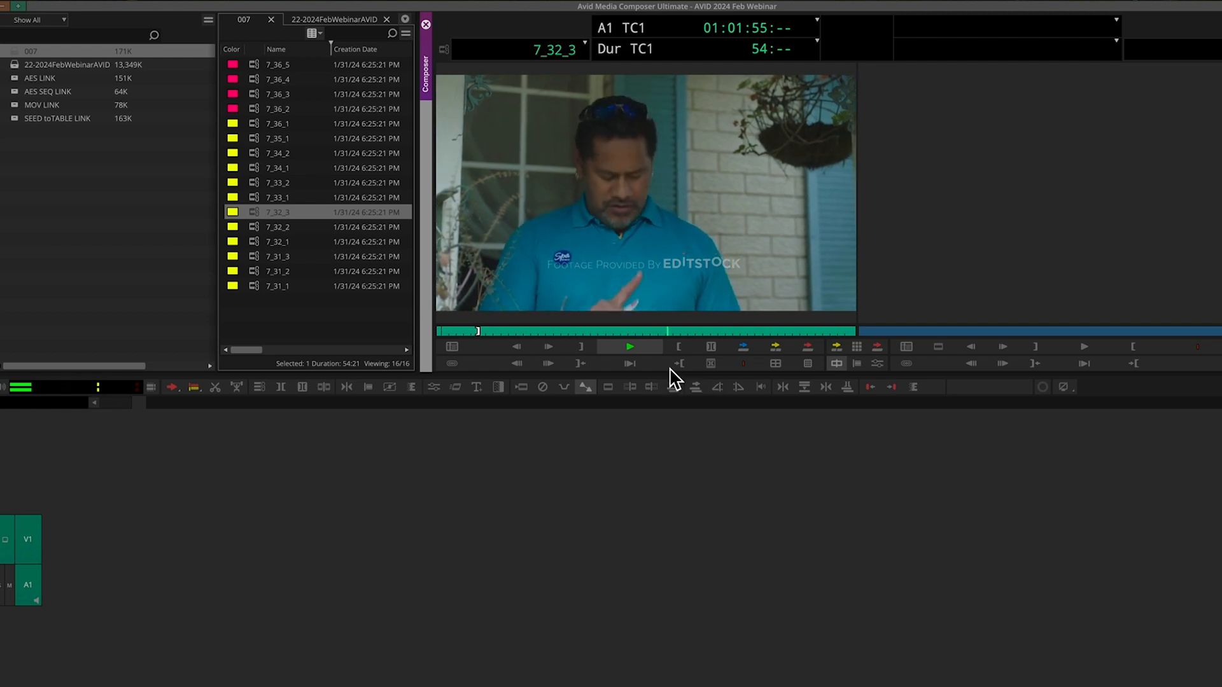
key("space")
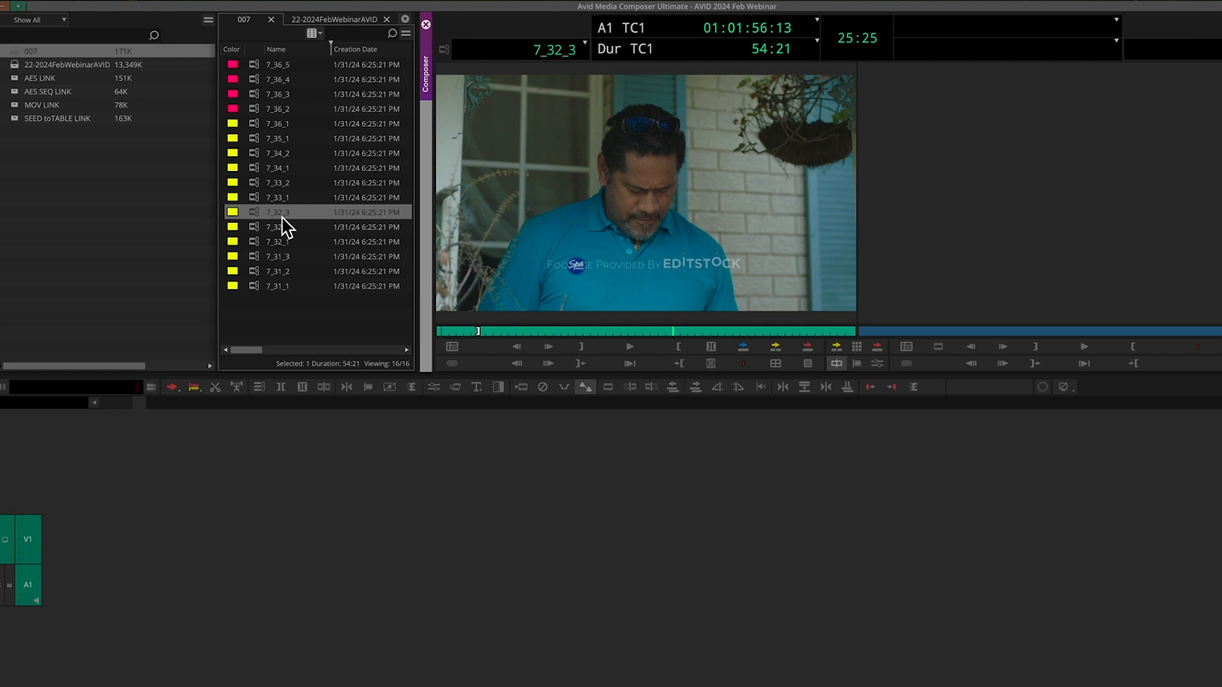
left_click(254, 214)
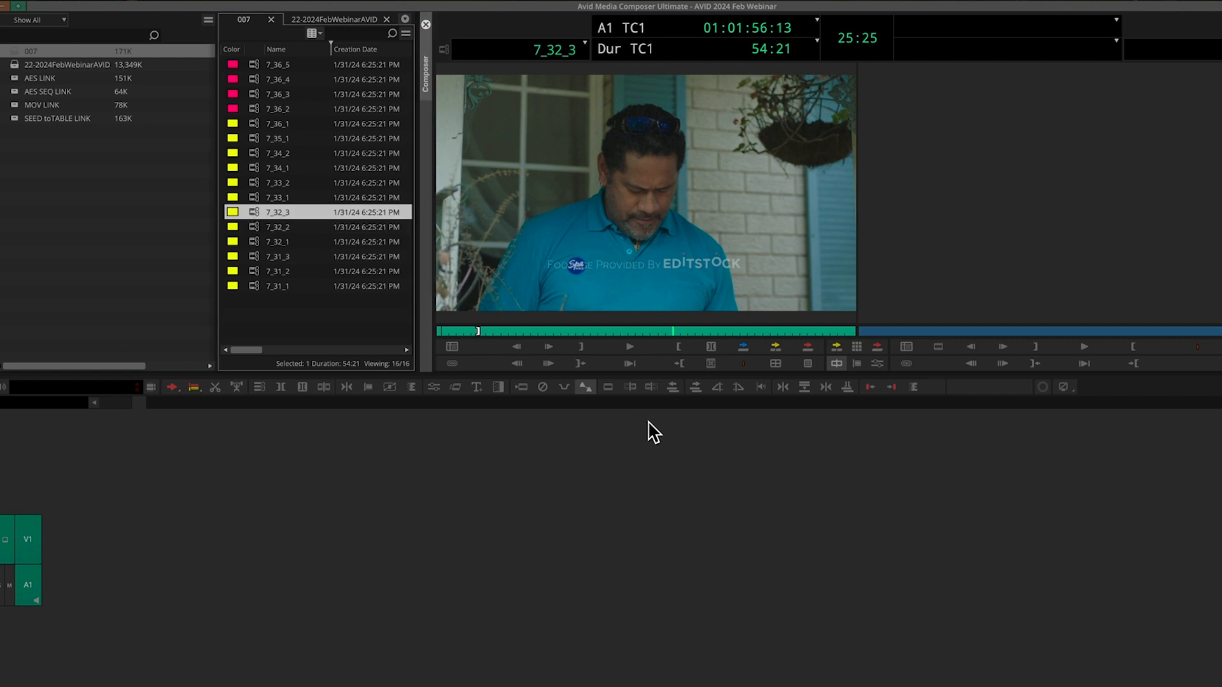
left_click(697, 331)
left_click(500, 331)
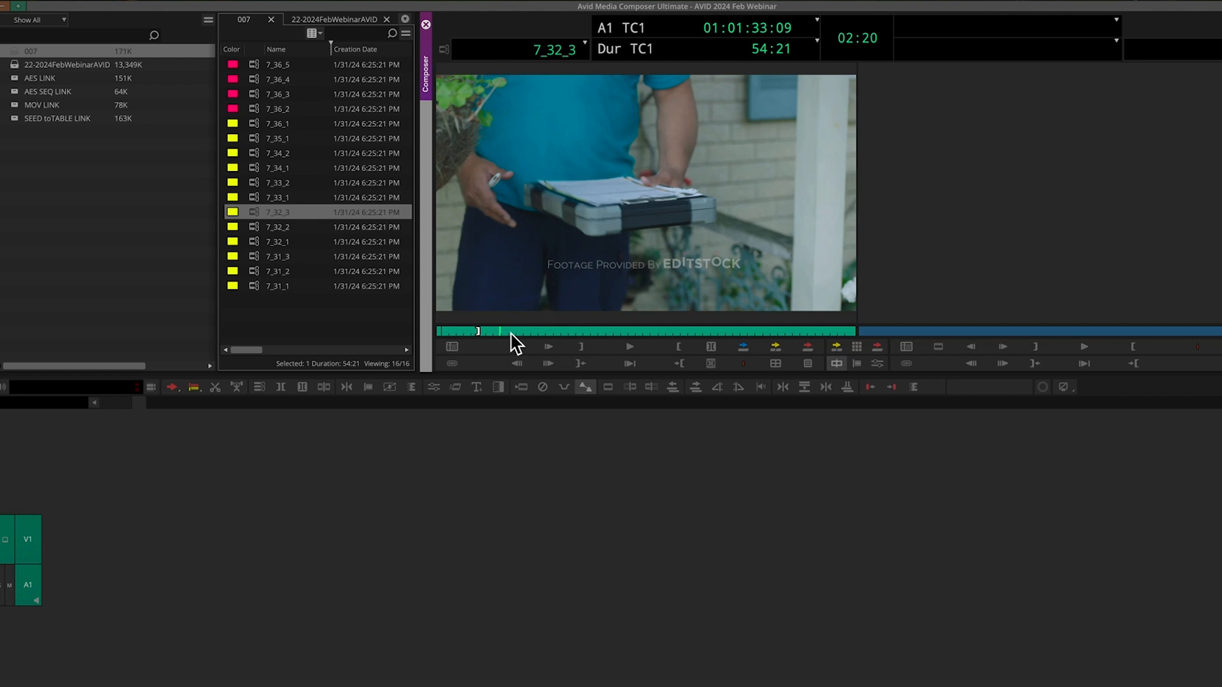
- Create a script from clip 7_32_3 and widen the bin area to show the full transcript lines
right_click(256, 222)
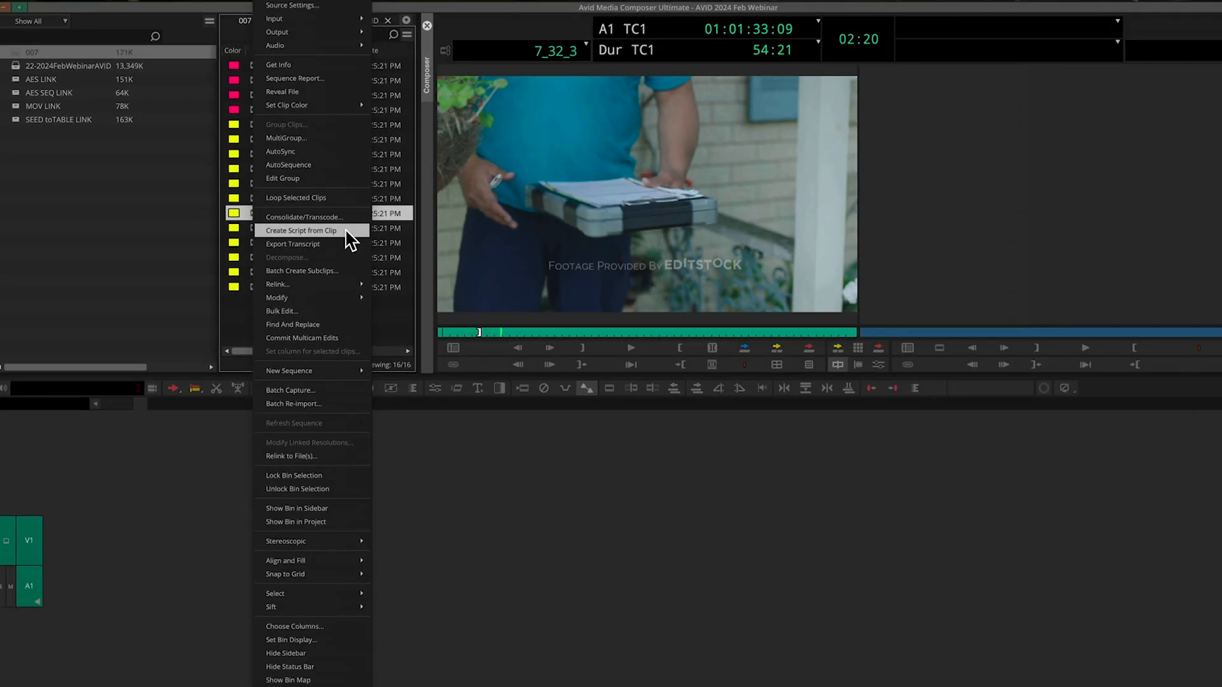
left_click(377, 235)
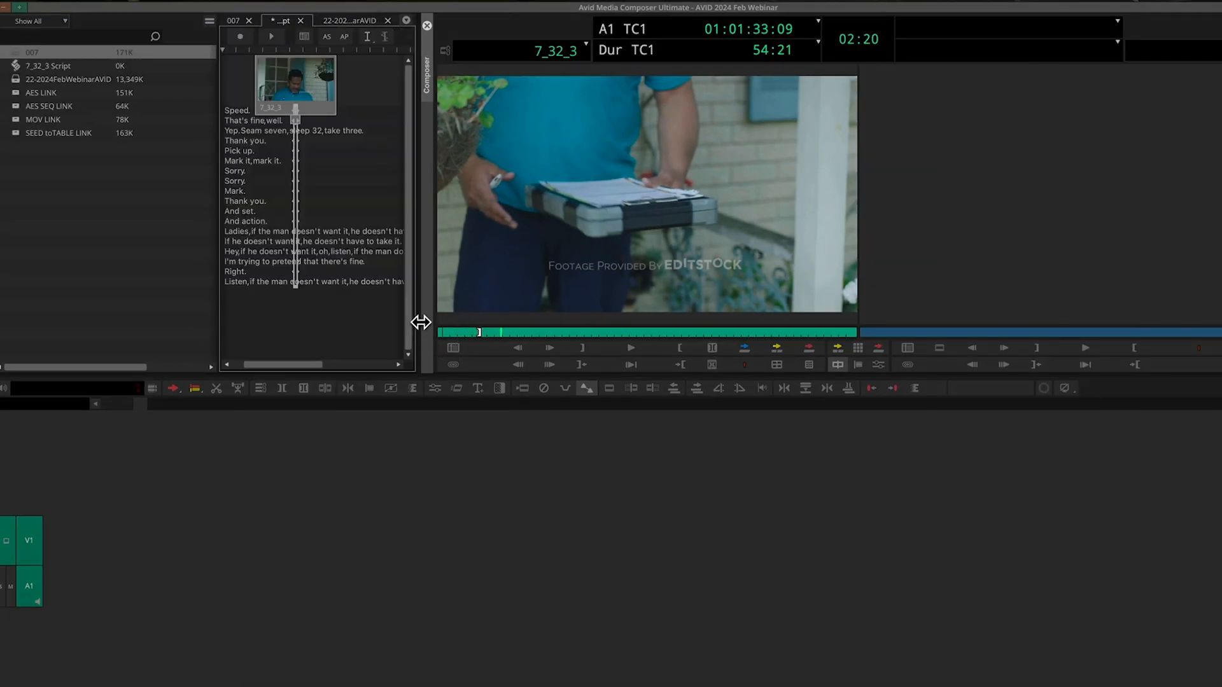
left_click_drag(420, 322, 770, 319)
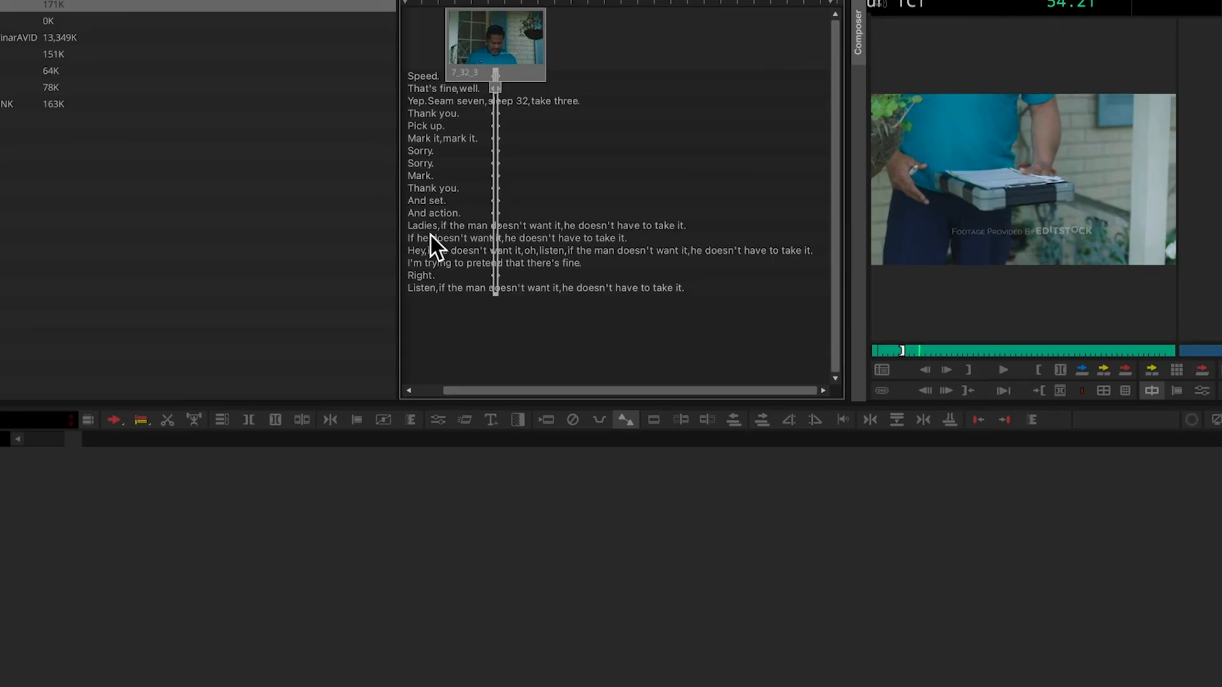
left_click_drag(519, 364, 471, 365)
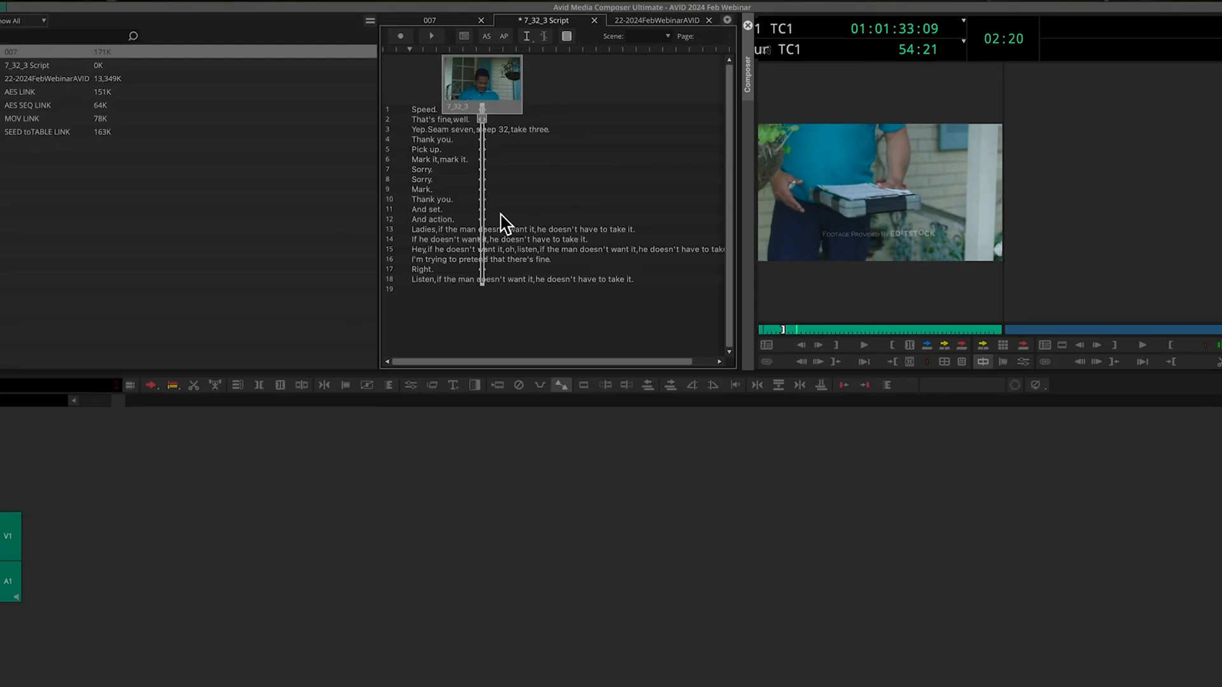
- Cue clip 7_32_3 from the script mark at line 12, "And action.", and play it
left_click(482, 219)
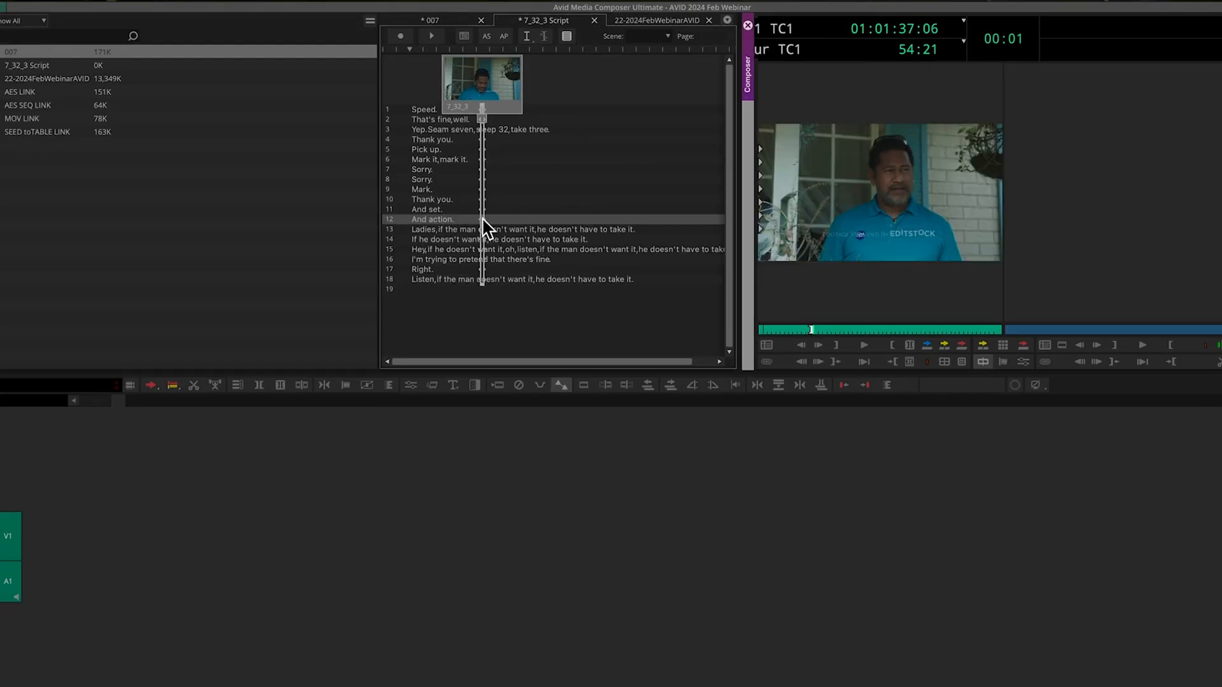
key("space")
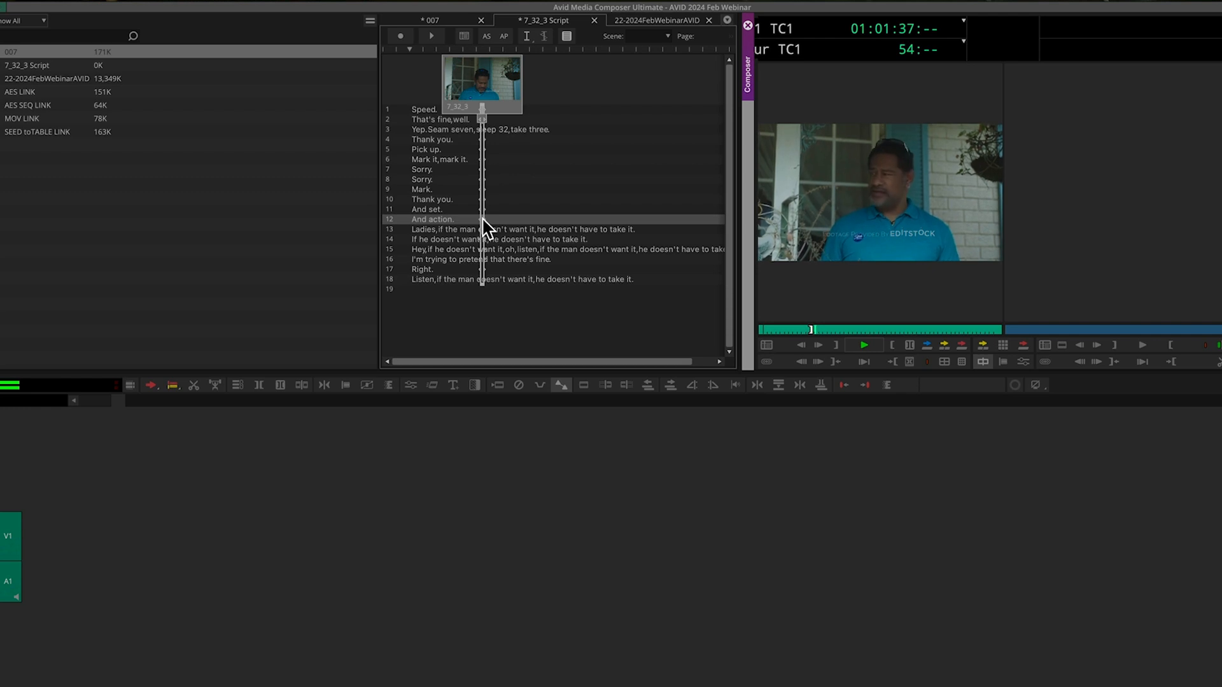
- Stop playback, then select script line 16, "I'm trying to pretend that there's fine.", and play clip 7_32_3 from there
key("space")
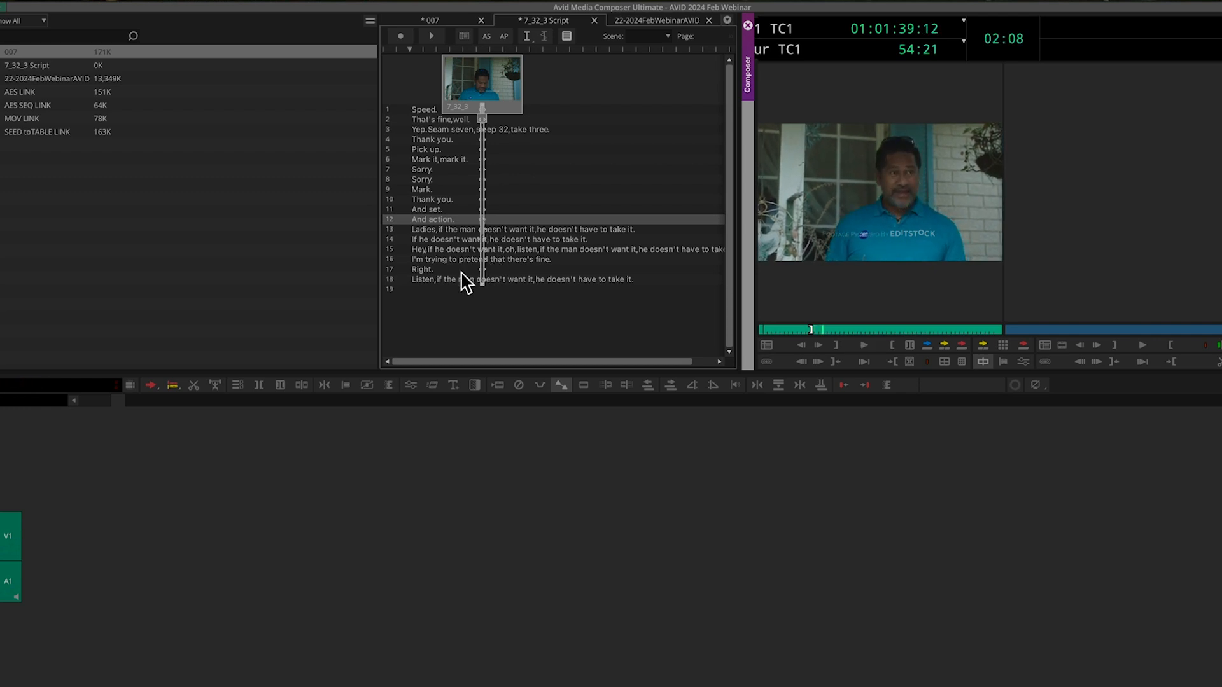
left_click(469, 261)
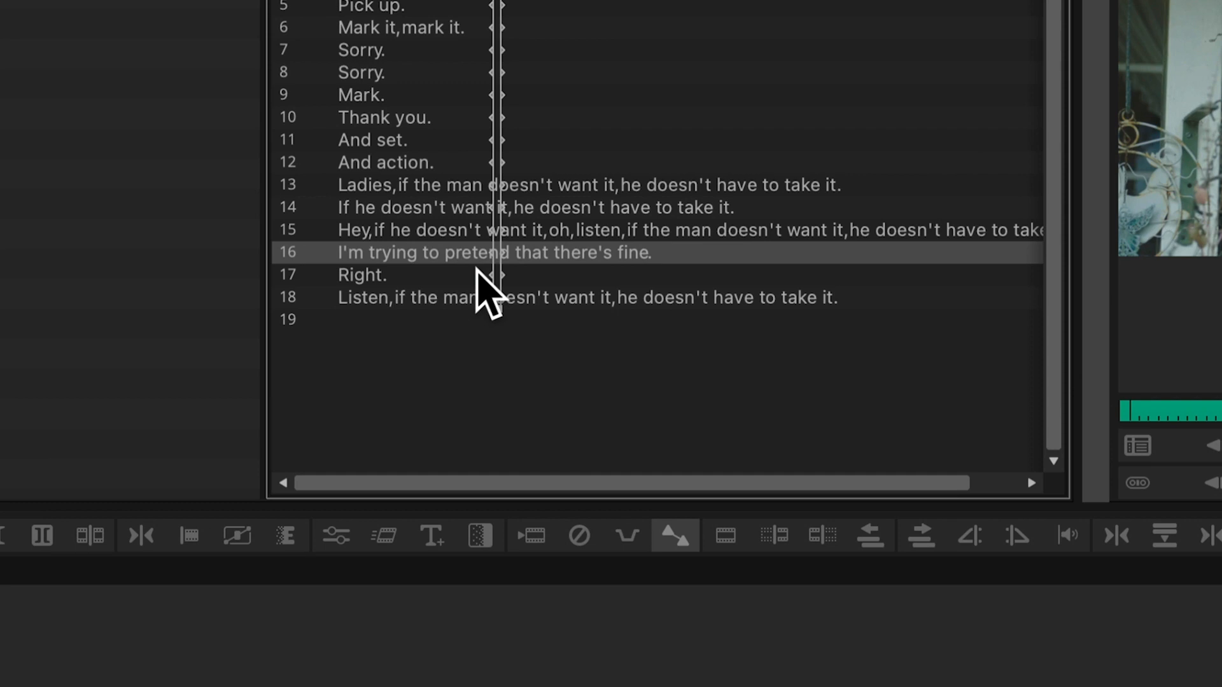
key("space")
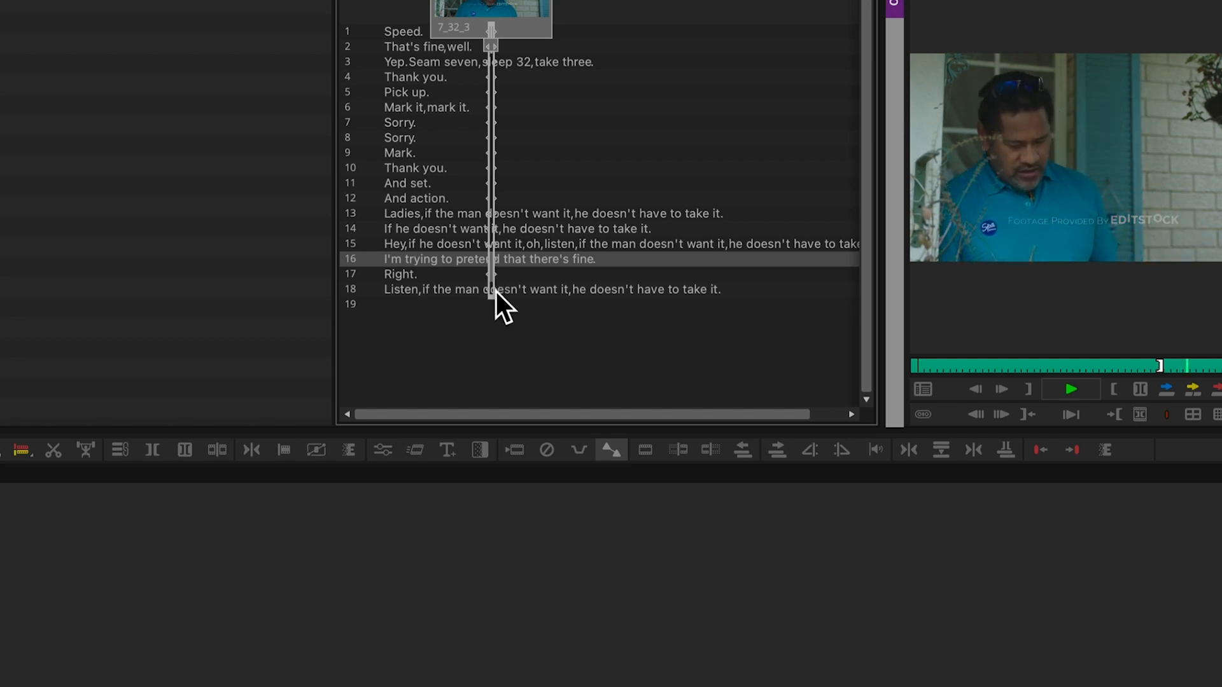
- Cue clip 7_32_3 from the script mark at line 18, play it, and stop playback
left_click(429, 292)
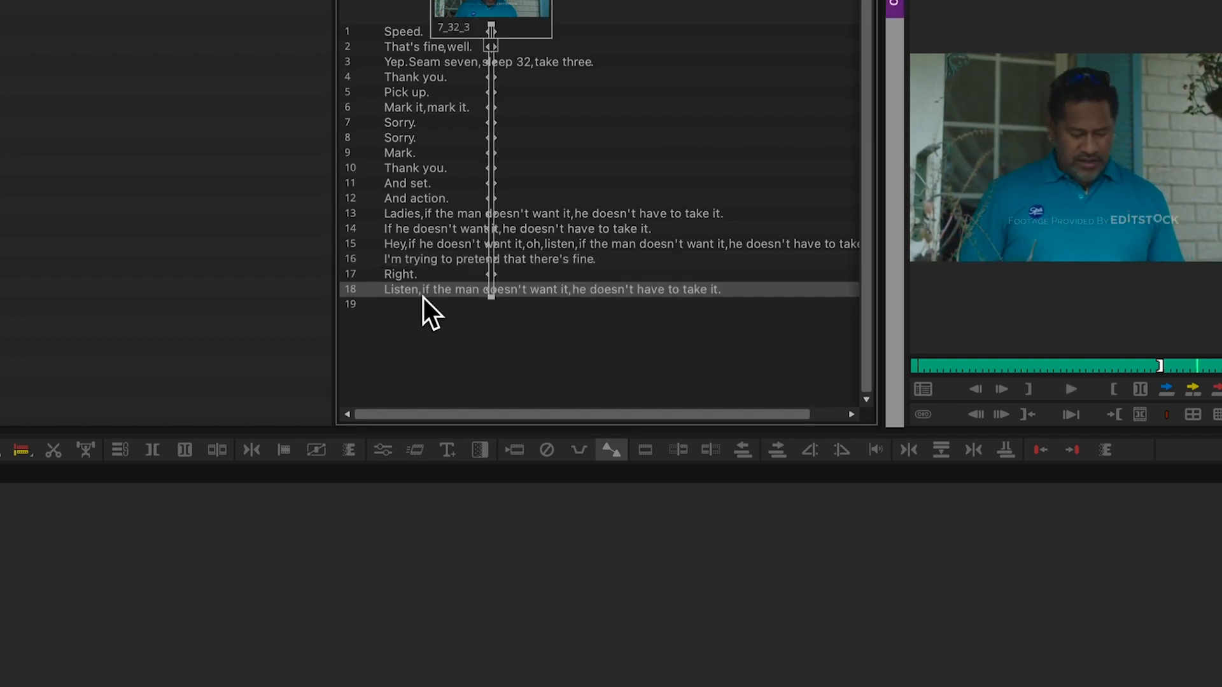
double_click(488, 289)
key("space")
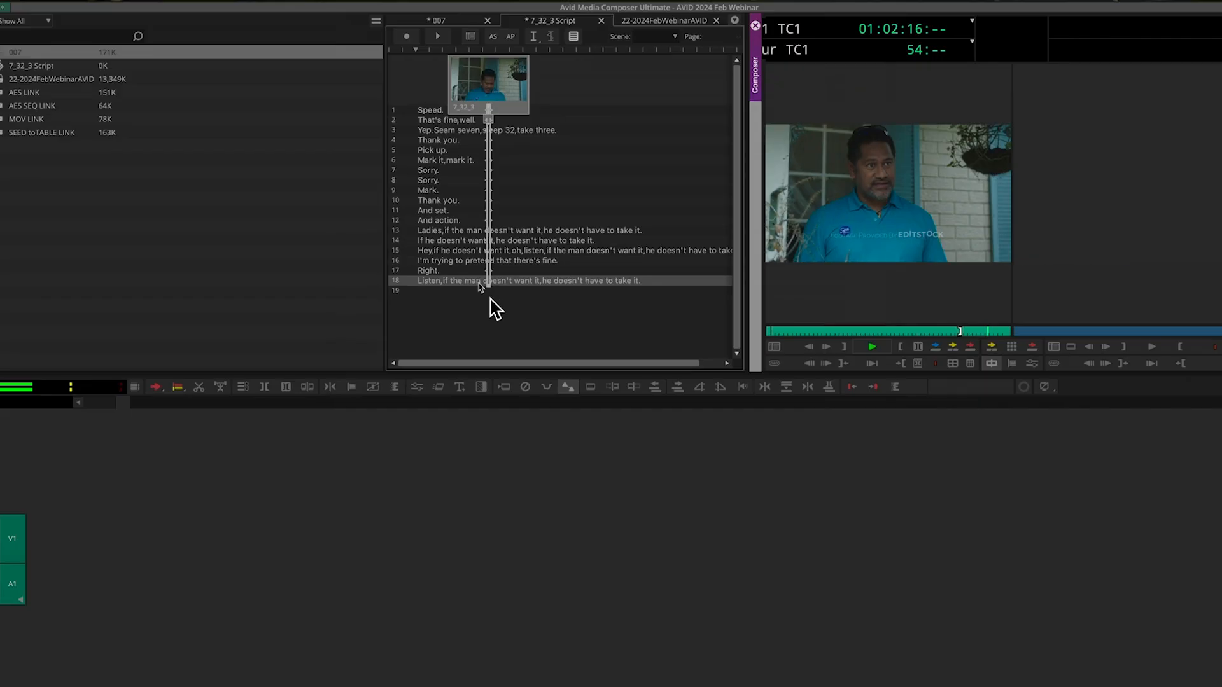
key("space")
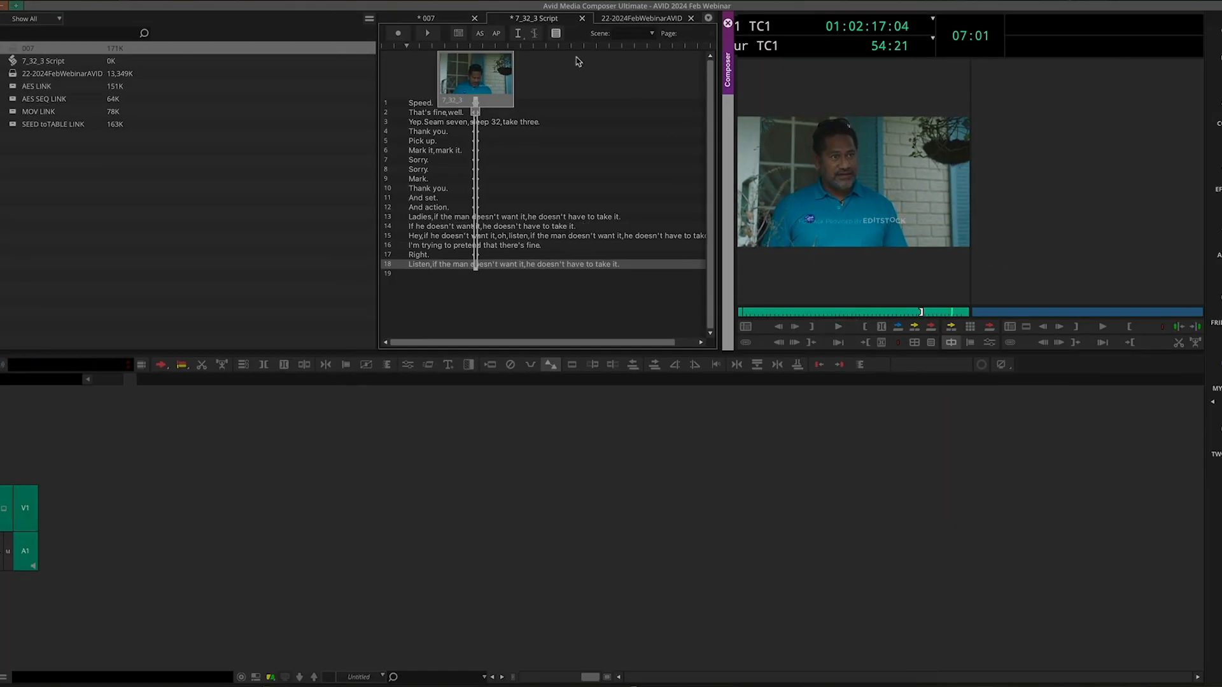
- Close the 007 bin, the 7_32_3 Script, and the 22-2024FebWebinarAVID bin
left_click(474, 18)
left_click(527, 19)
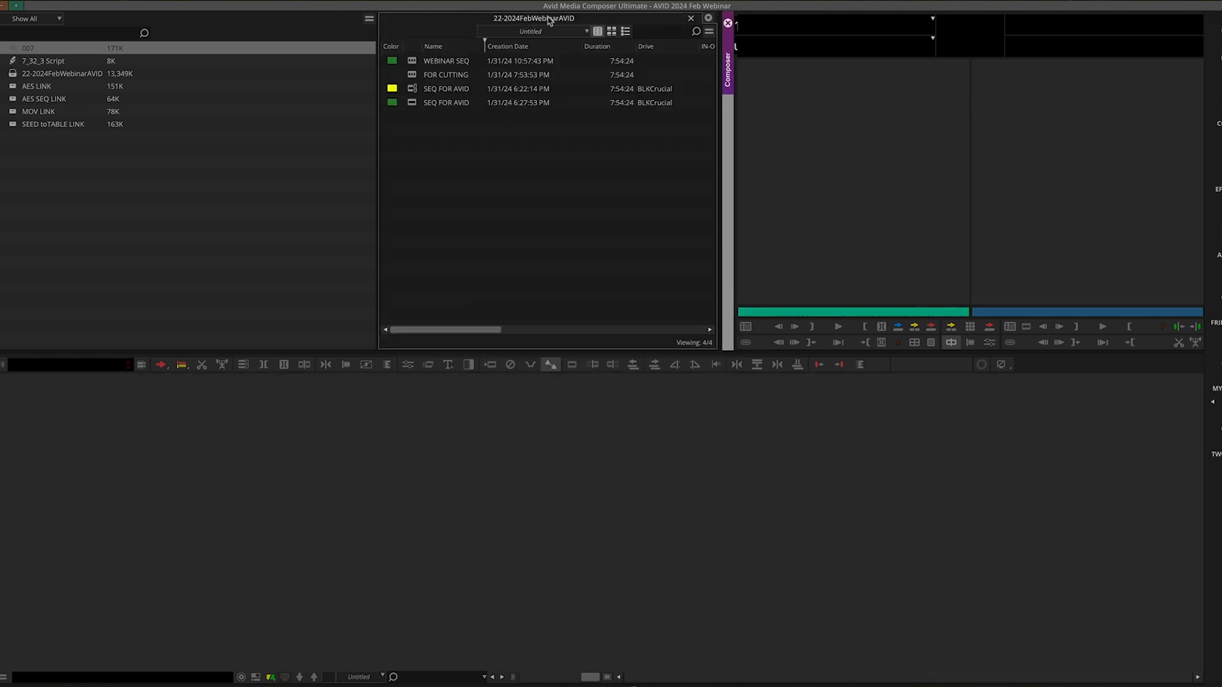
left_click(691, 20)
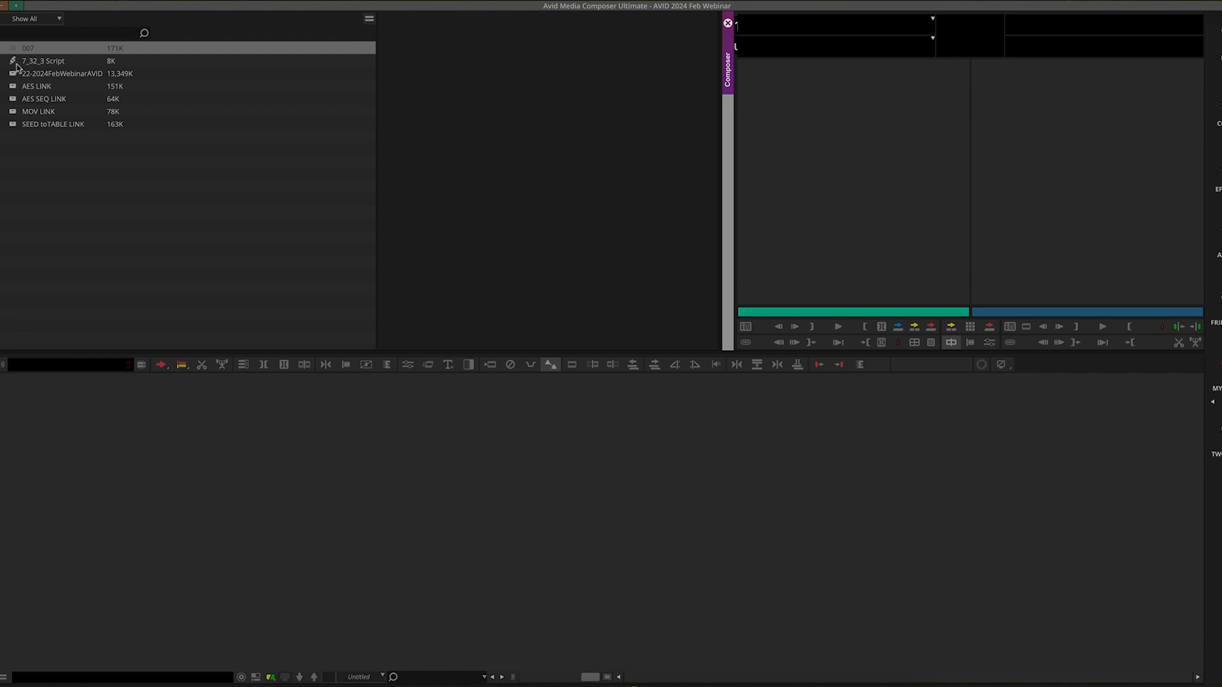
- Reopen 7_32_3 Script, detach it as a floating window, and enlarge and reposition it
double_click(11, 64)
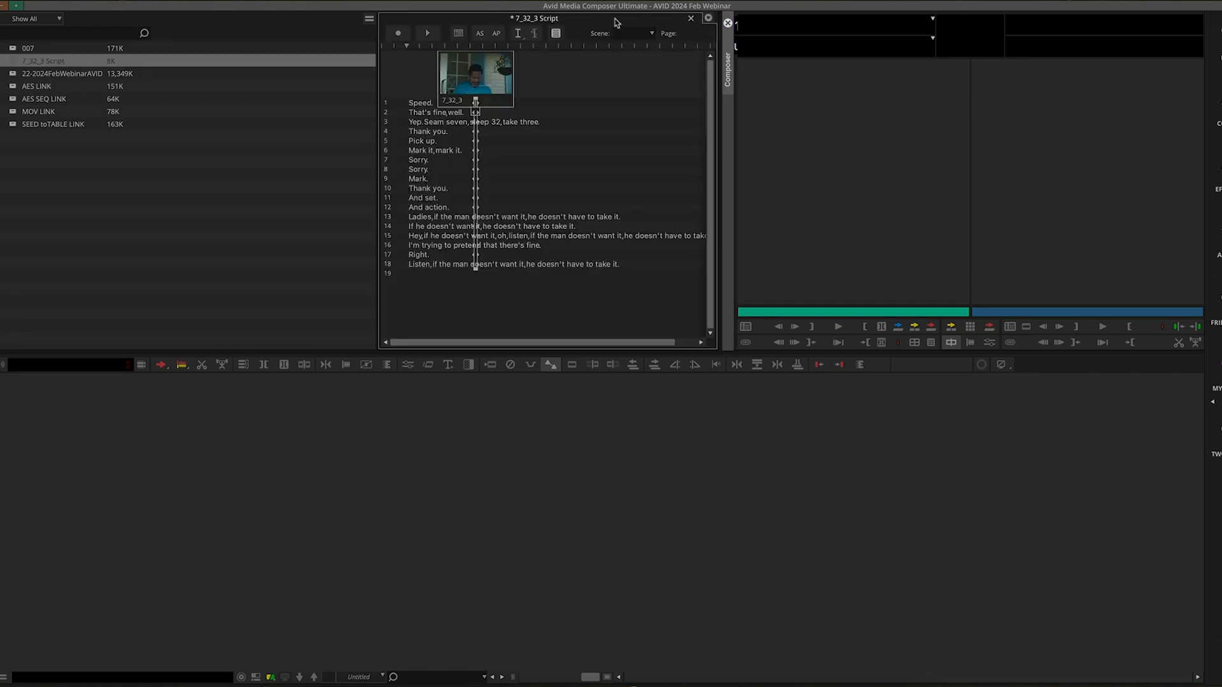
left_click_drag(677, 19, 334, 119)
left_click_drag(658, 469, 995, 655)
left_click_drag(626, 118, 486, 120)
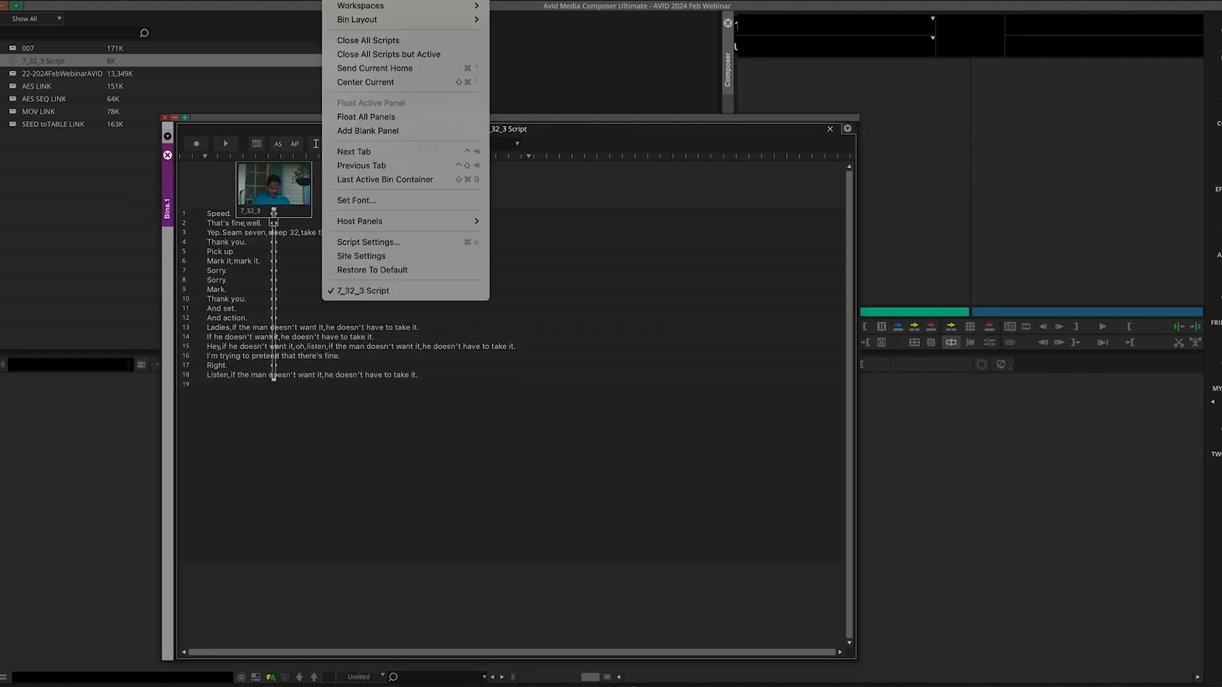
- Enlarge the script's font size and shift the 7_32_3 take toward the ends of the dialogue lines
left_click(389, 203)
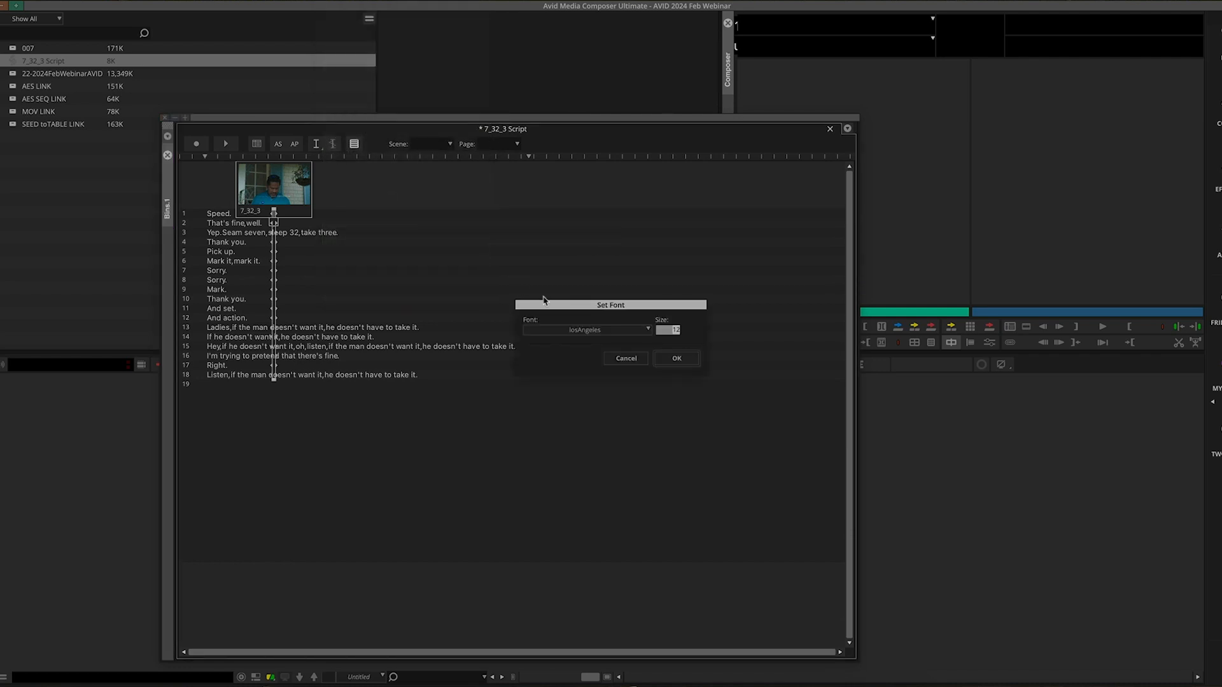
key("Return")
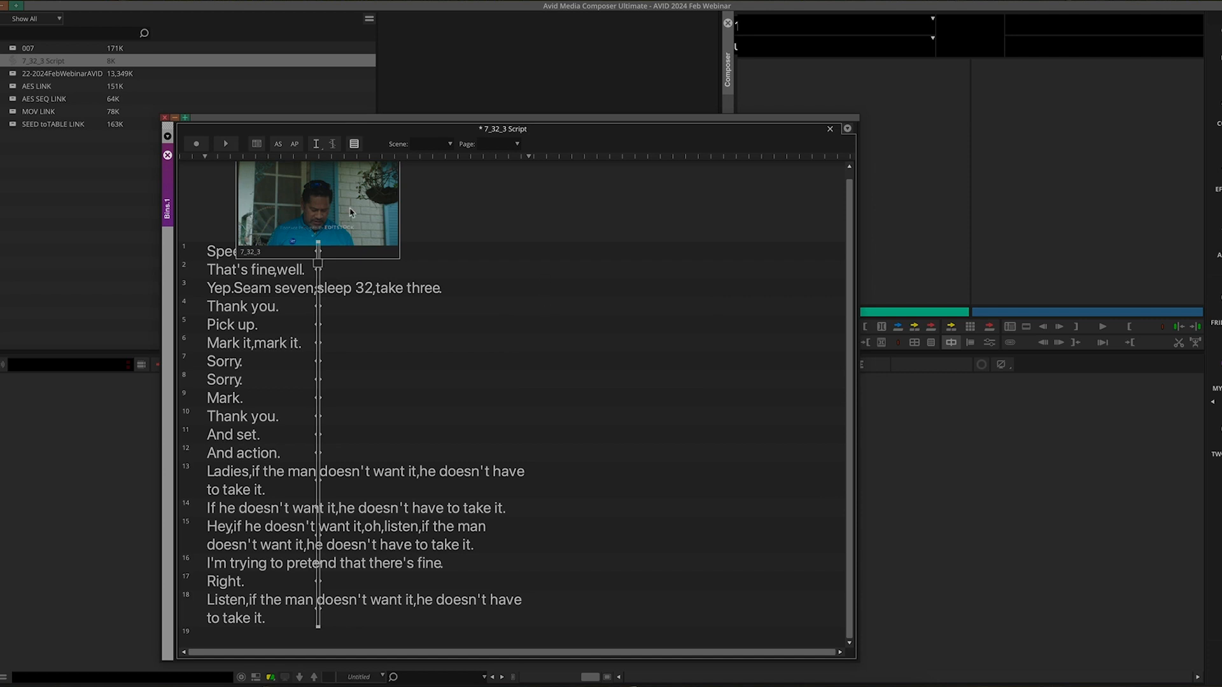
left_click_drag(350, 213, 534, 206)
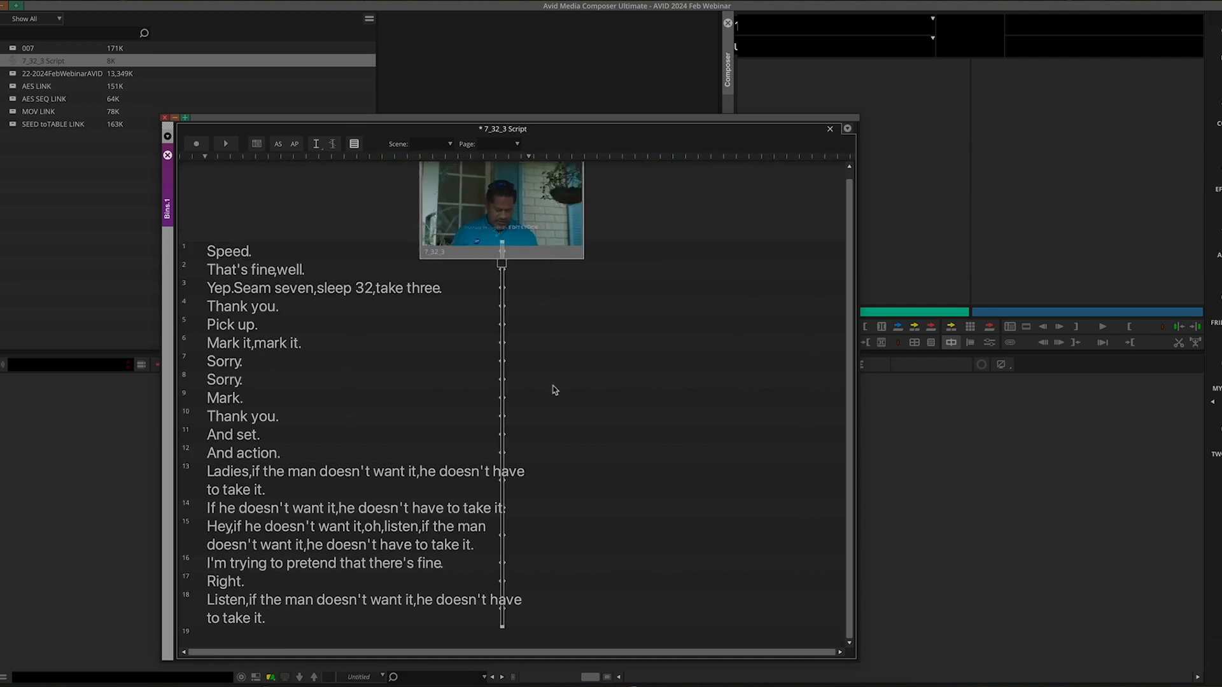
- Move and narrow the script window to uncover the source monitor, and play clip 7_32_3 from line 13
left_click_drag(743, 121, 594, 120)
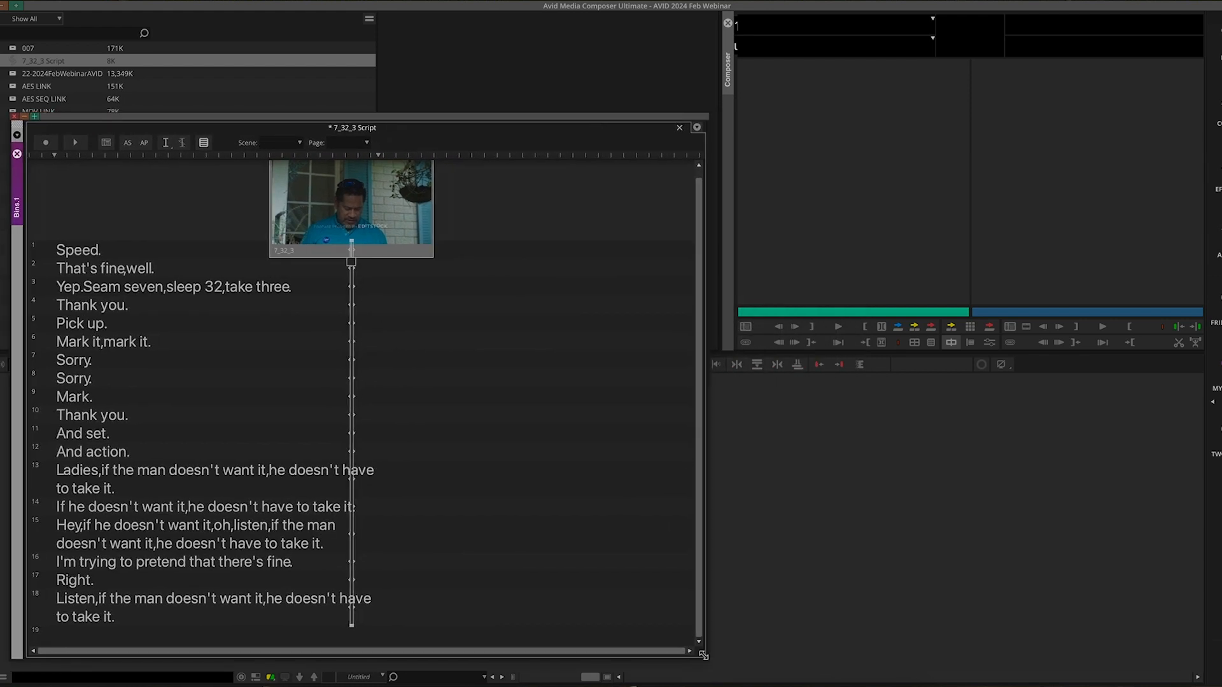
left_click_drag(708, 669, 555, 668)
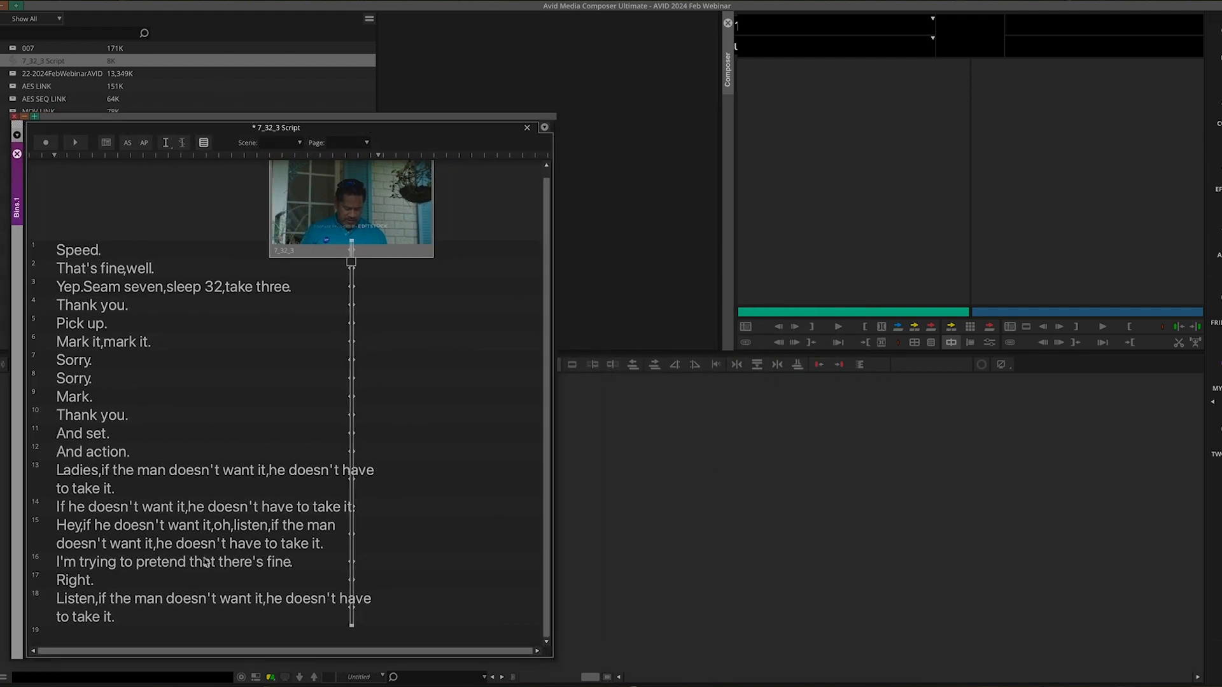
left_click(164, 472)
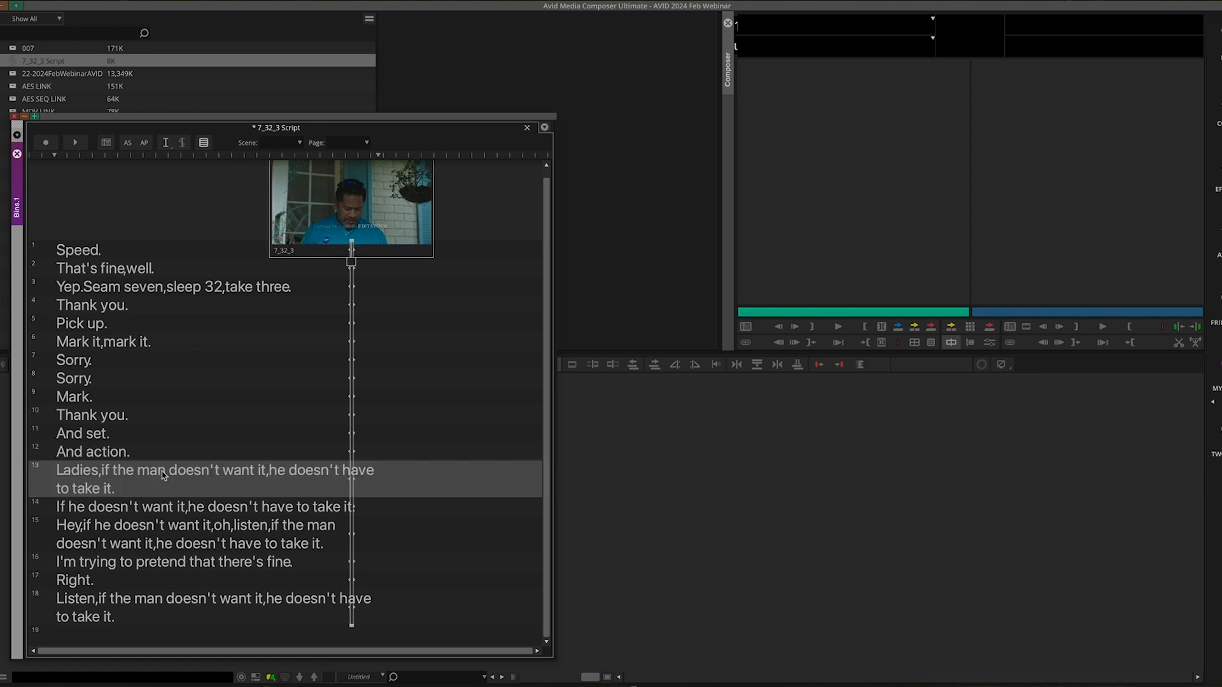
key("space")
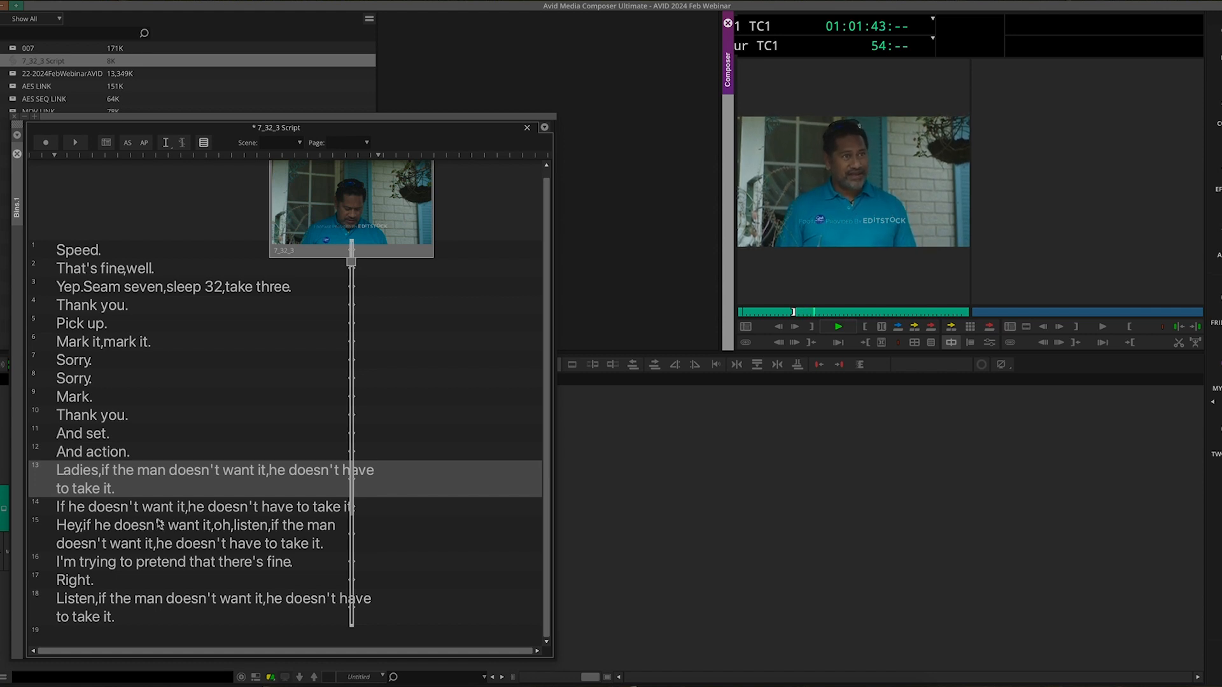
key("space")
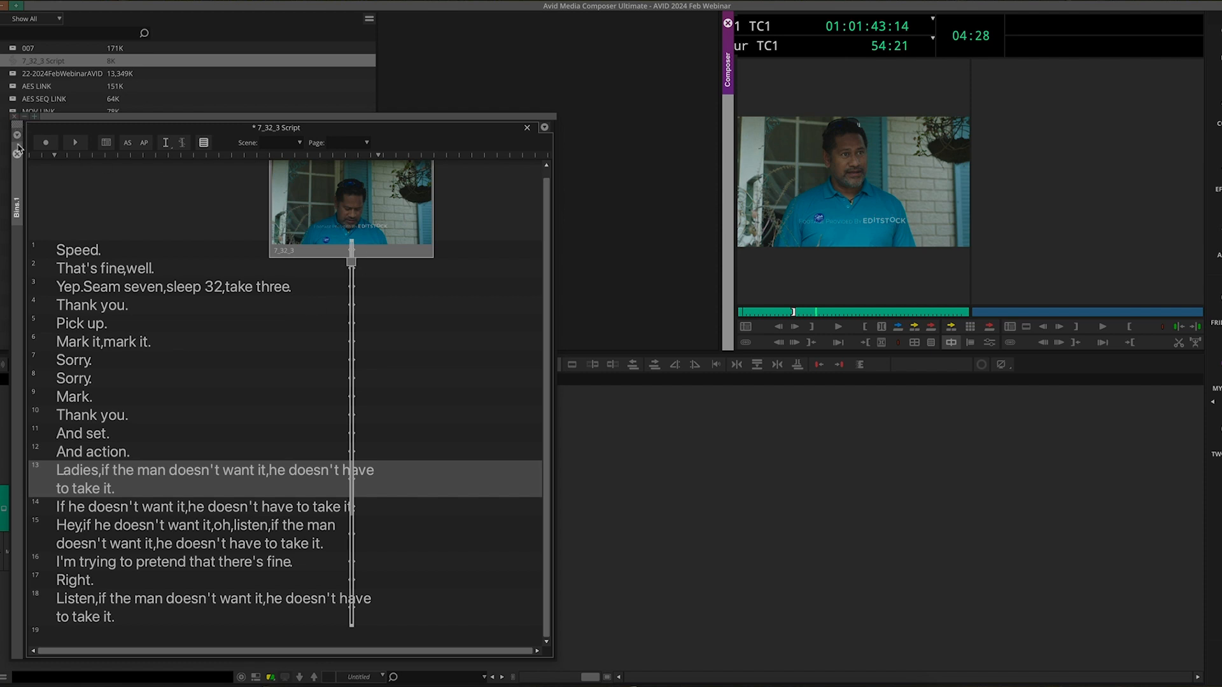
- Close the floating script window and restore the My grt WORSPACE workspace to its saved layout
left_click_drag(75, 120, 236, 136)
left_click(176, 132)
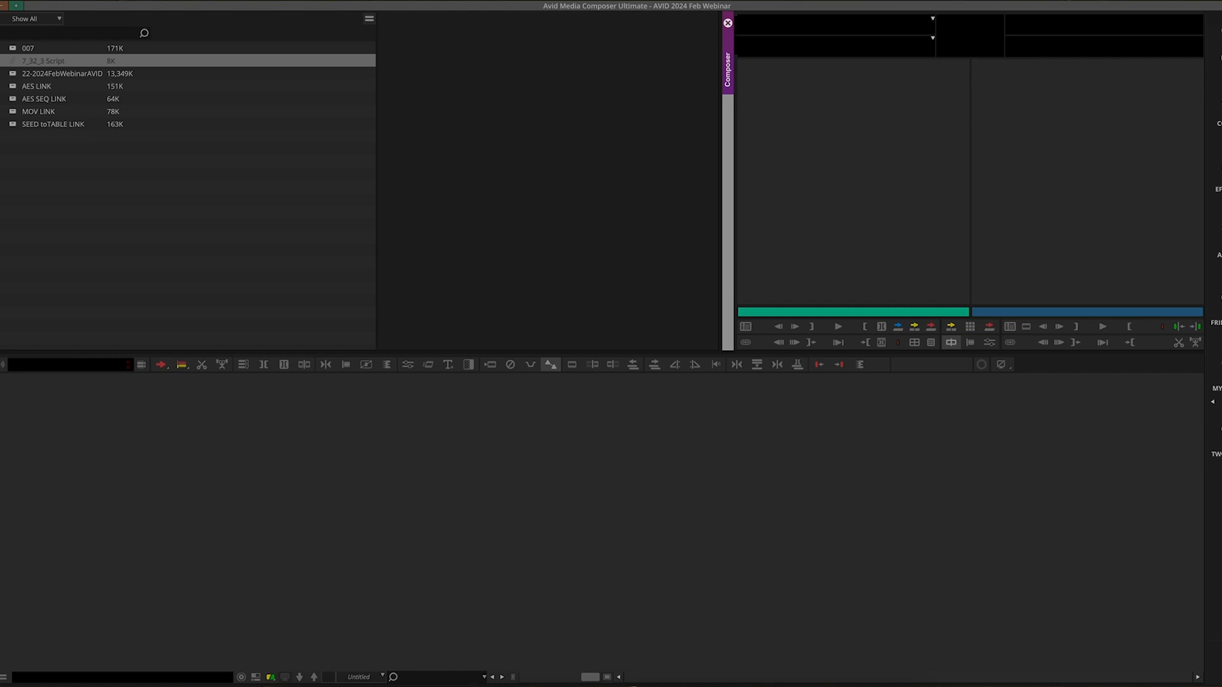
left_click(1213, 71)
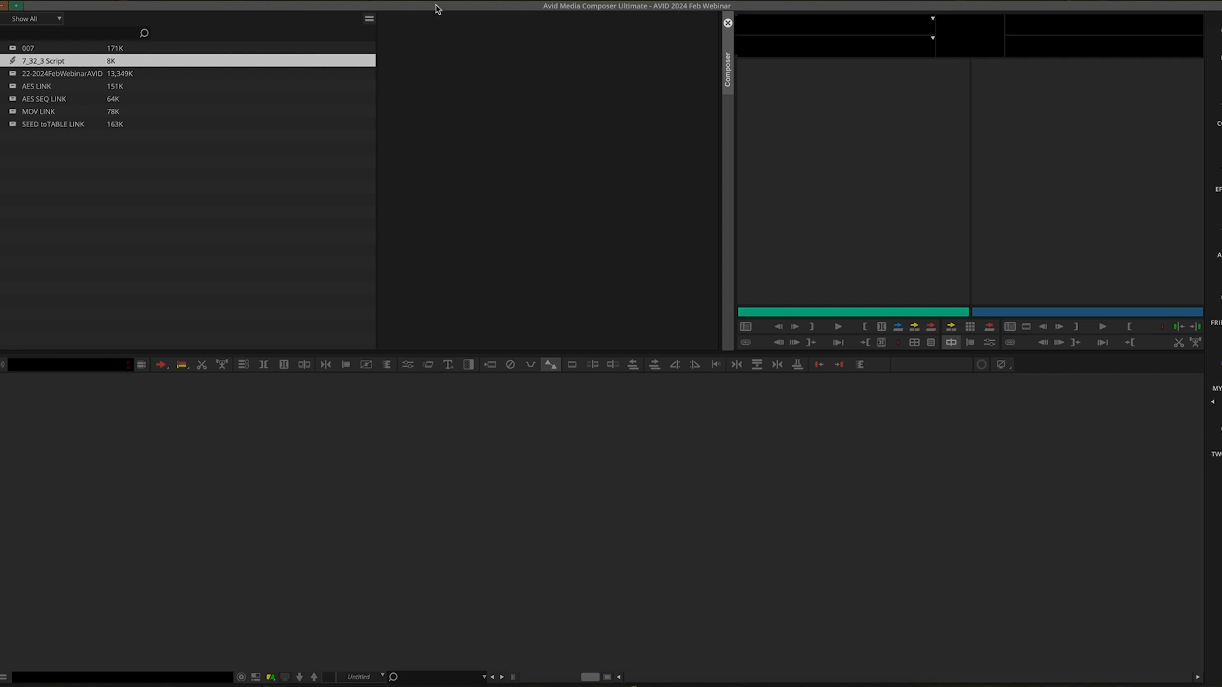
left_click(345, 0)
mouse_move(349, 5)
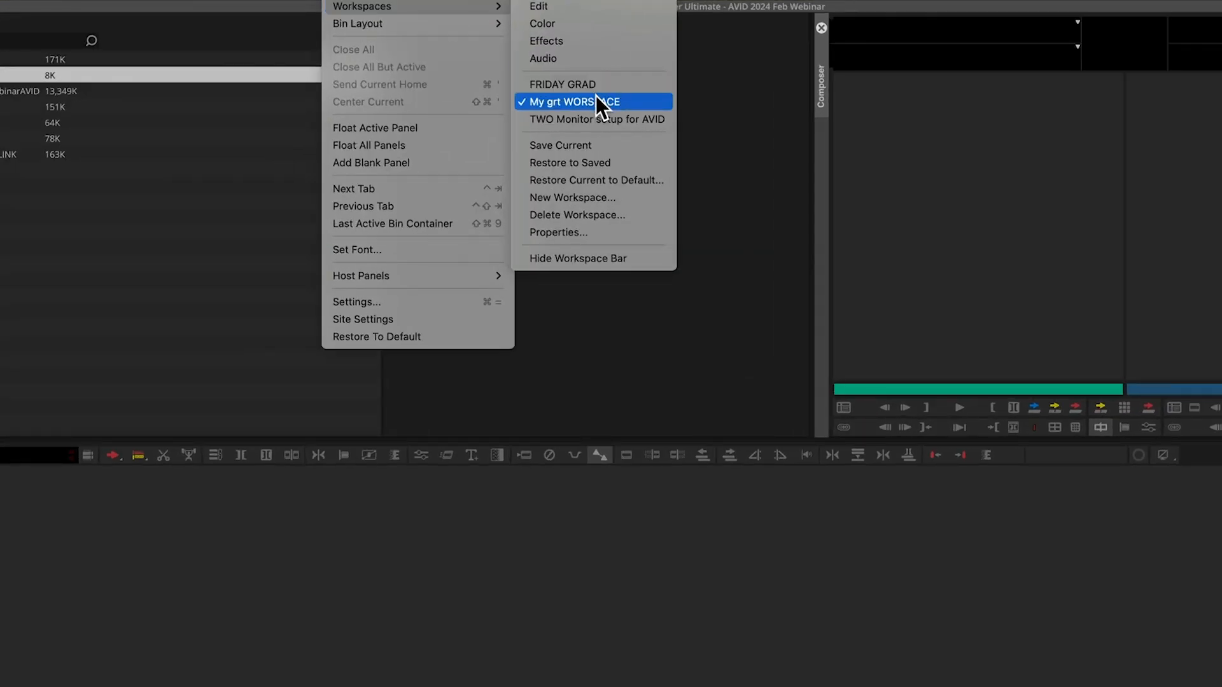
left_click(592, 162)
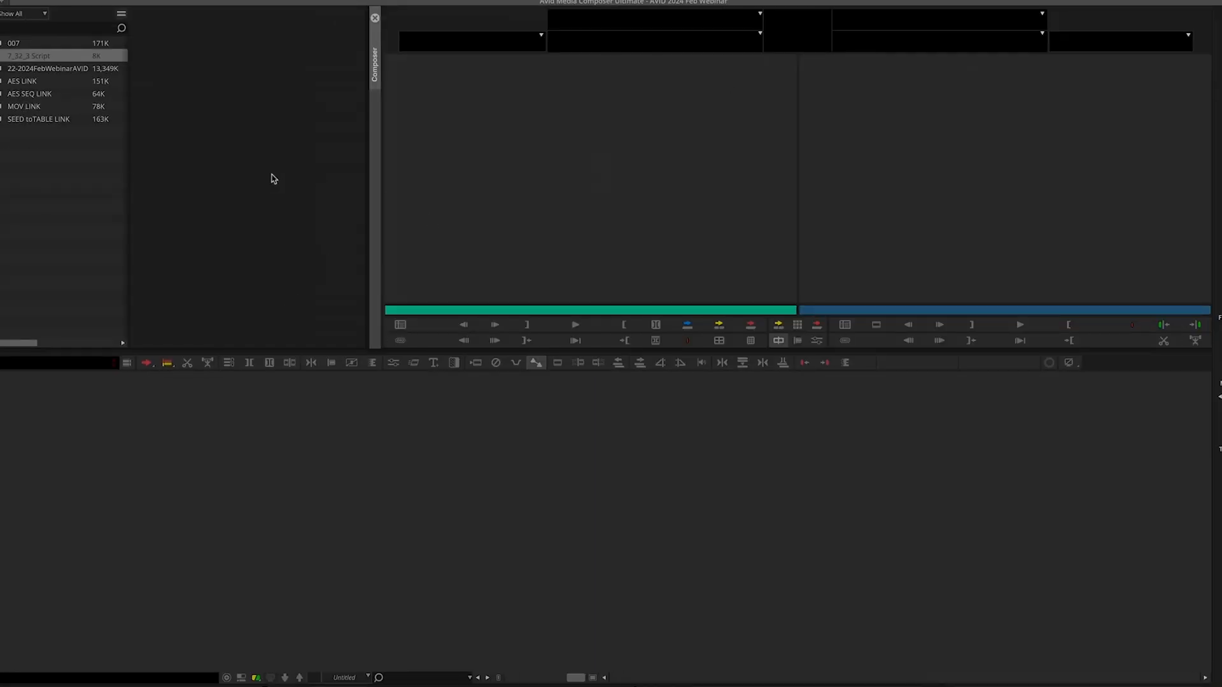
- Open the 007 bin, preview clips 7_32_2 and 7_32_1, and load clip 7_31_3 into the source monitor
double_click(1, 44)
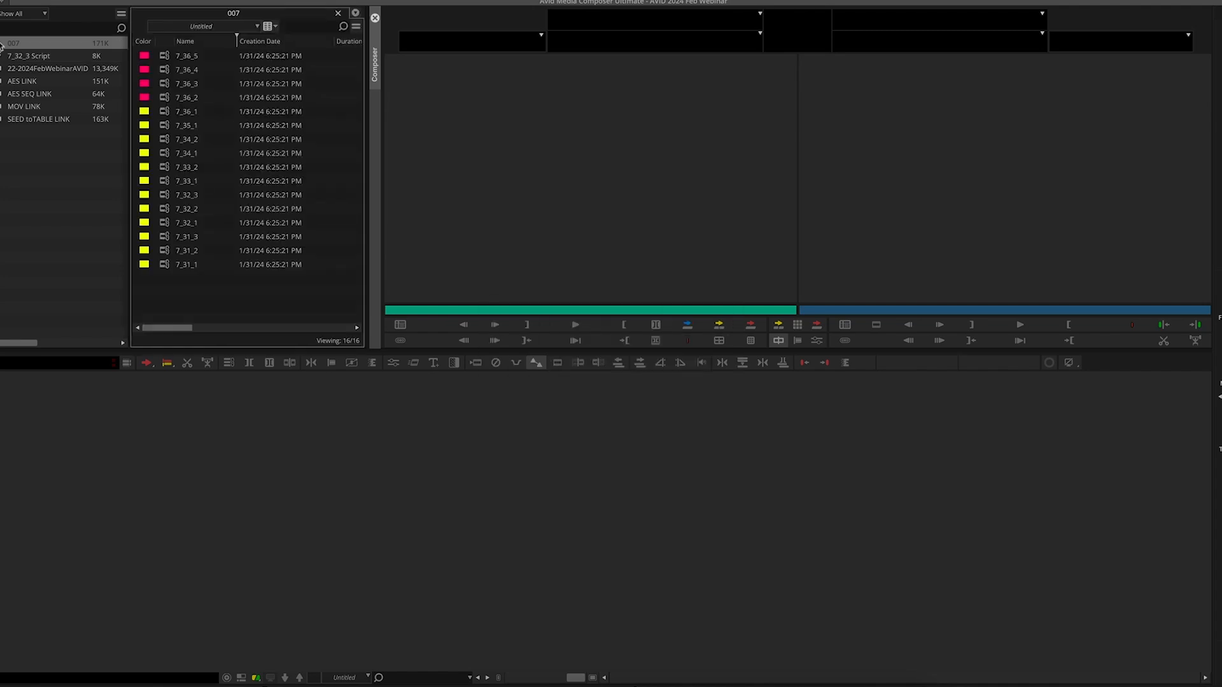
double_click(171, 210)
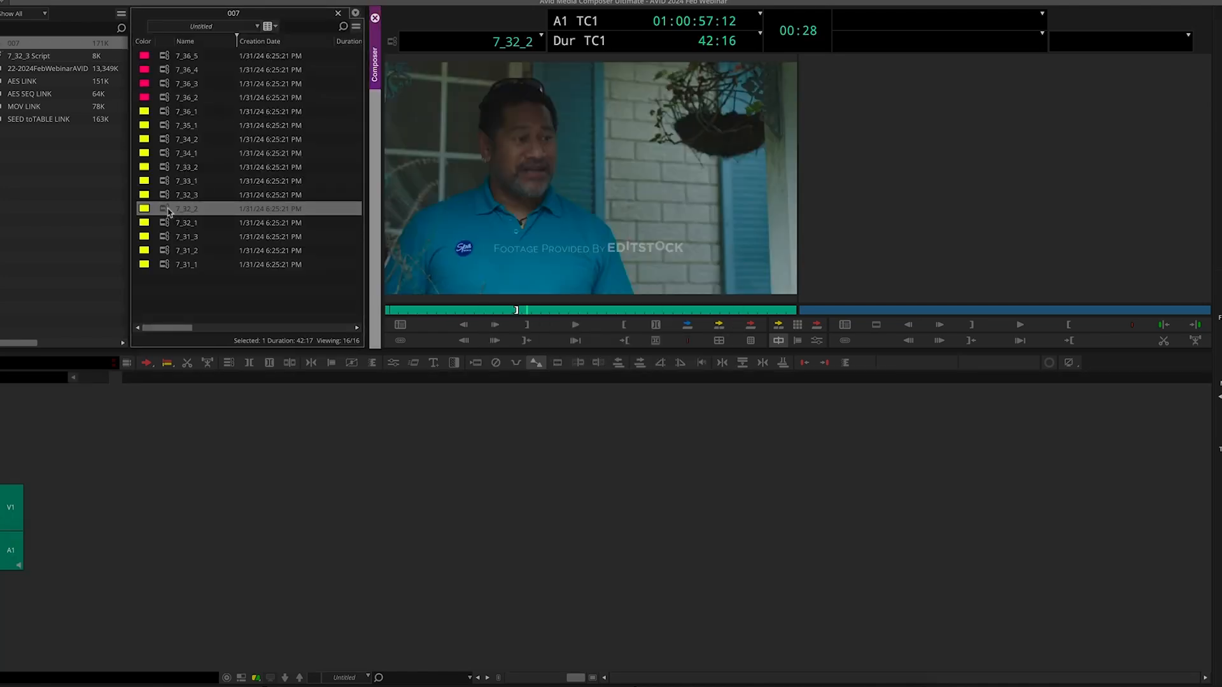
left_click(168, 225)
double_click(167, 228)
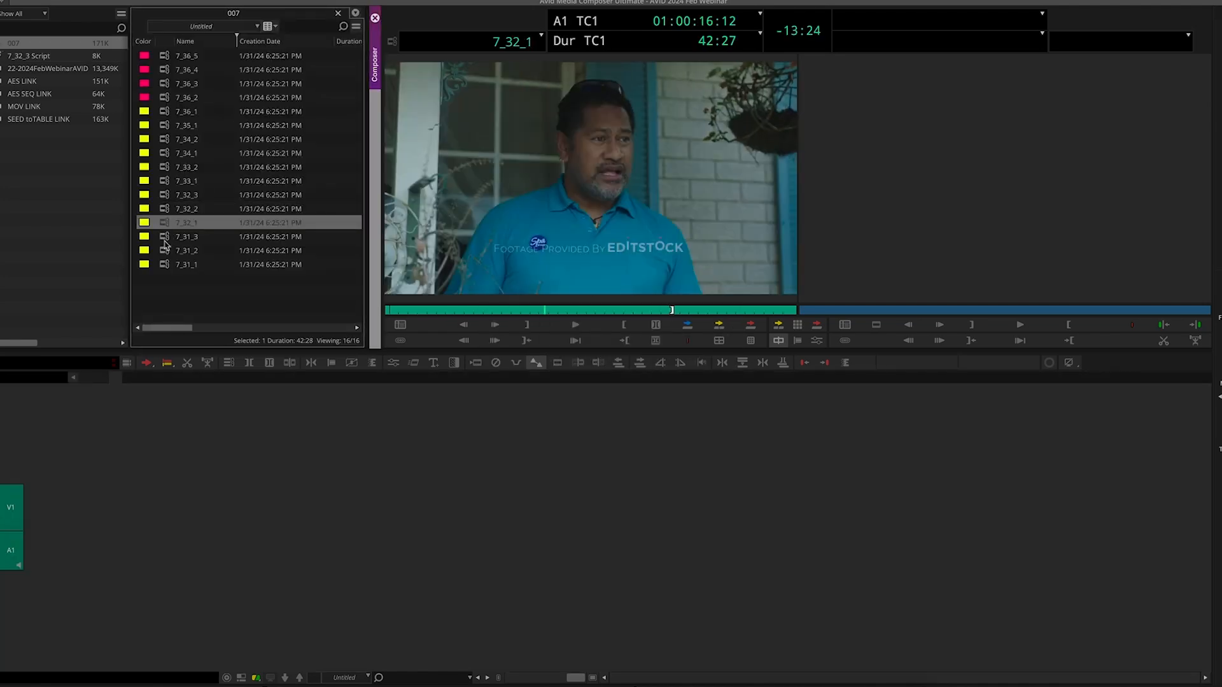
double_click(165, 238)
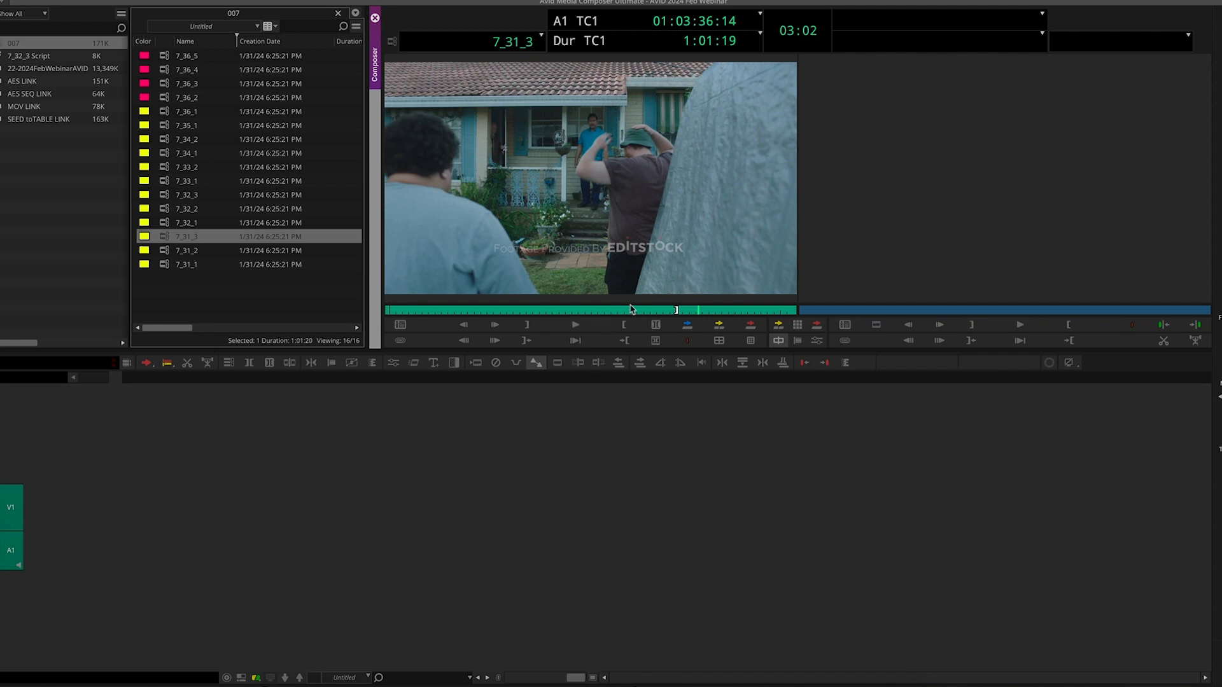
- Scrub through clip 7_31_3, display its source tracks and waveform in the timeline, and play its dialogue
left_click_drag(631, 310, 526, 310)
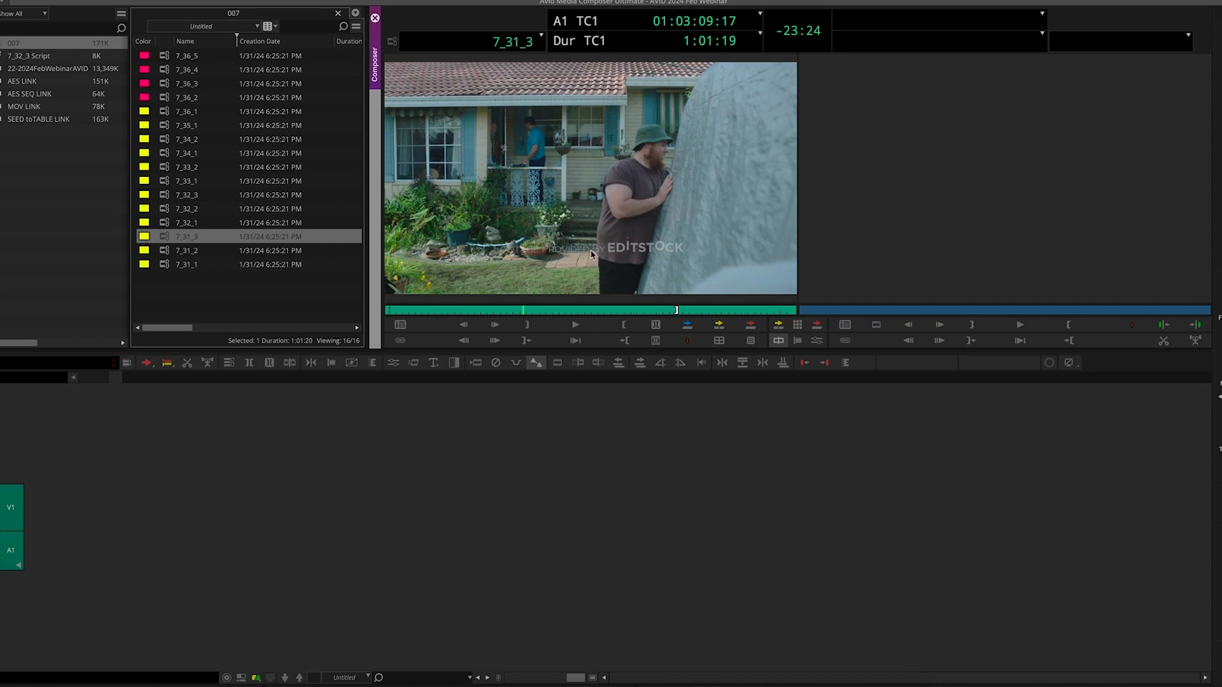
left_click(241, 678)
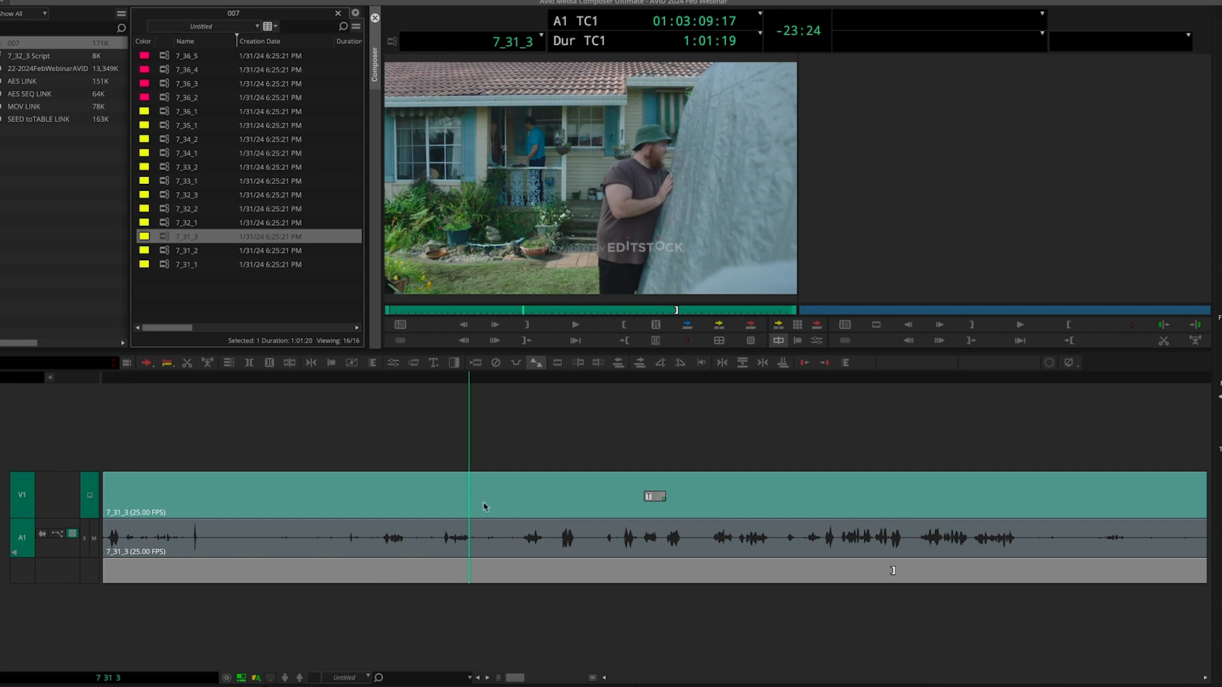
left_click_drag(481, 382, 560, 389)
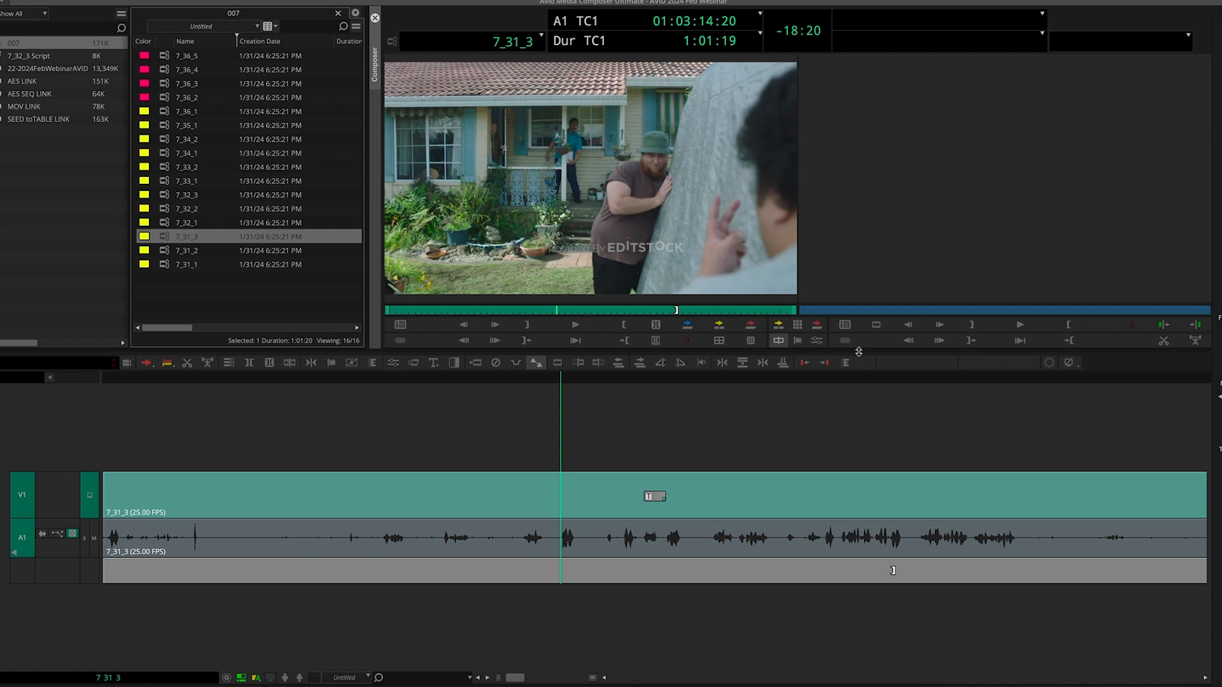
key("space")
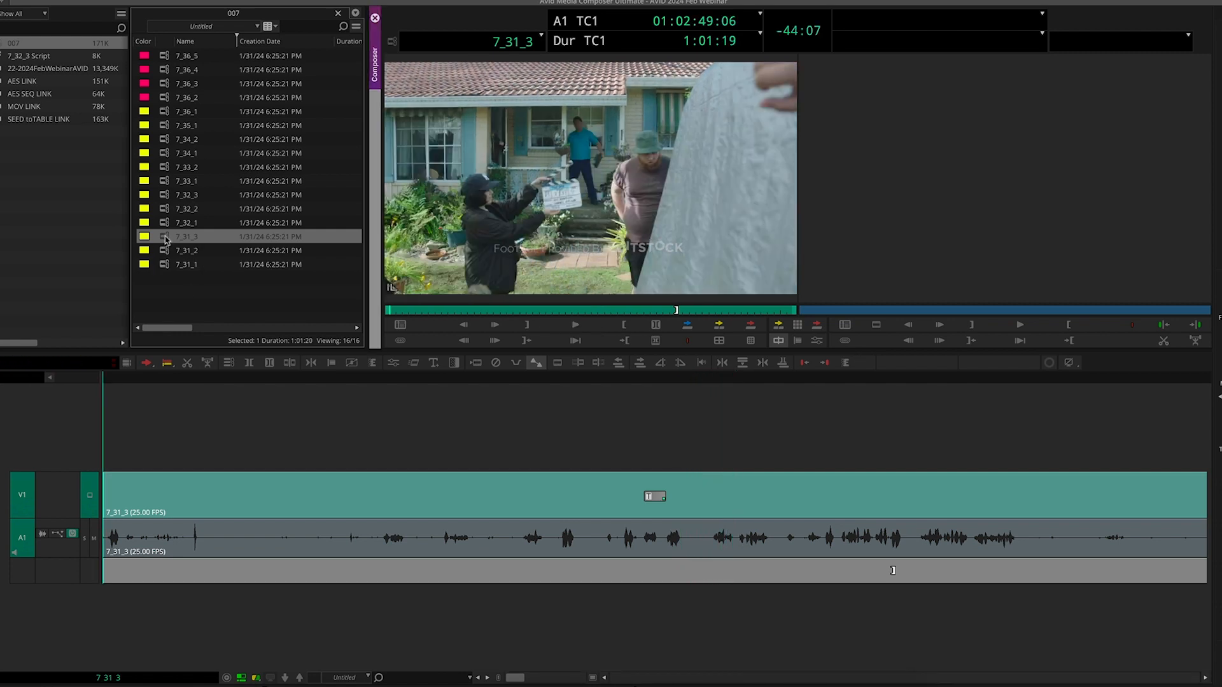
- Create a script from clip 7_31_3 and bring its line numbers into view
right_click(165, 239)
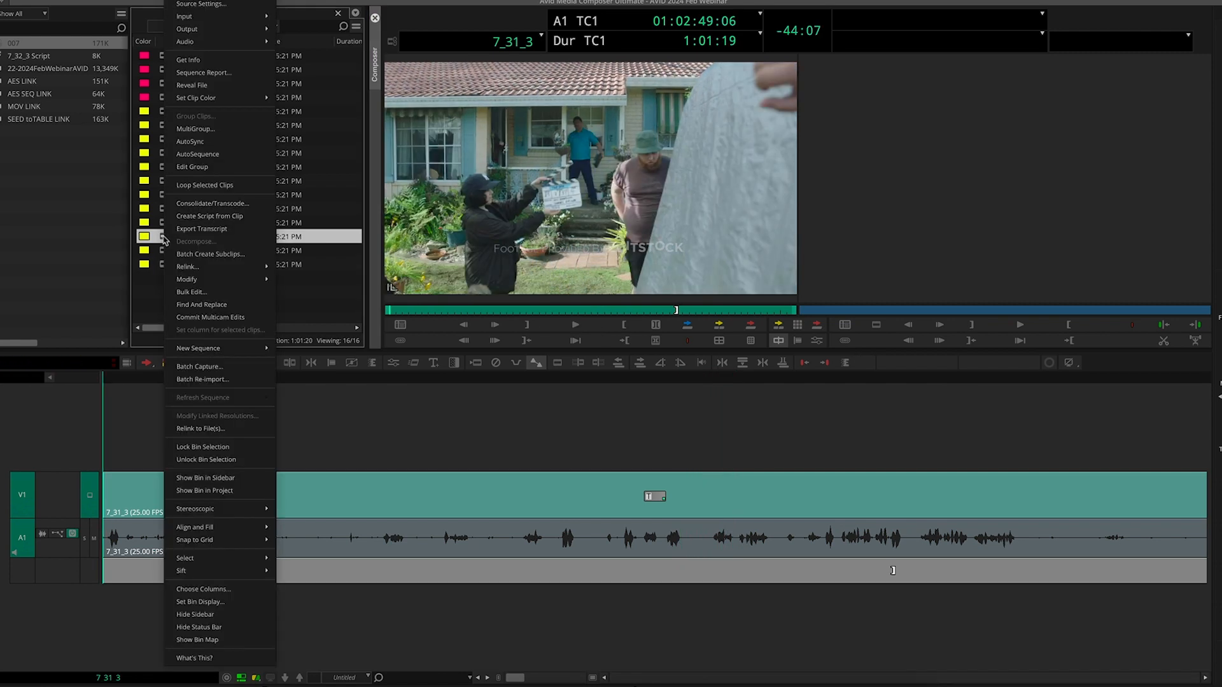
left_click(197, 216)
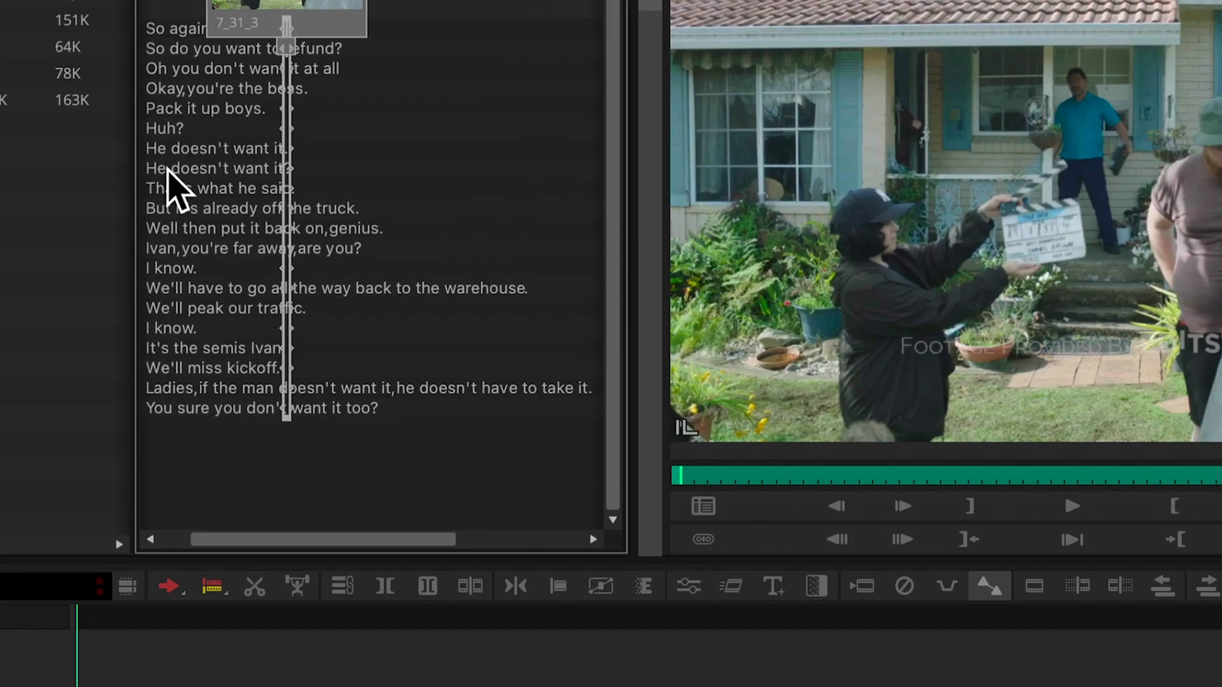
left_click_drag(250, 546, 158, 546)
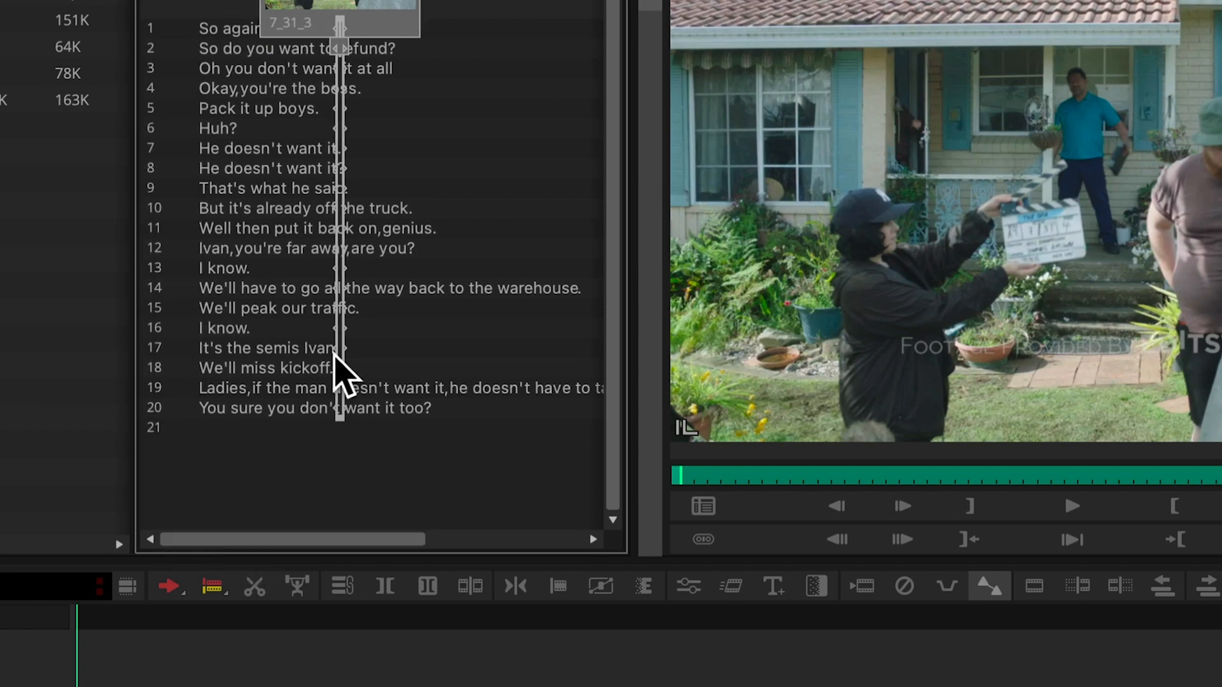
- Play clip 7_31_3 from script line 17 and stop playback
left_click(212, 349)
key("space")
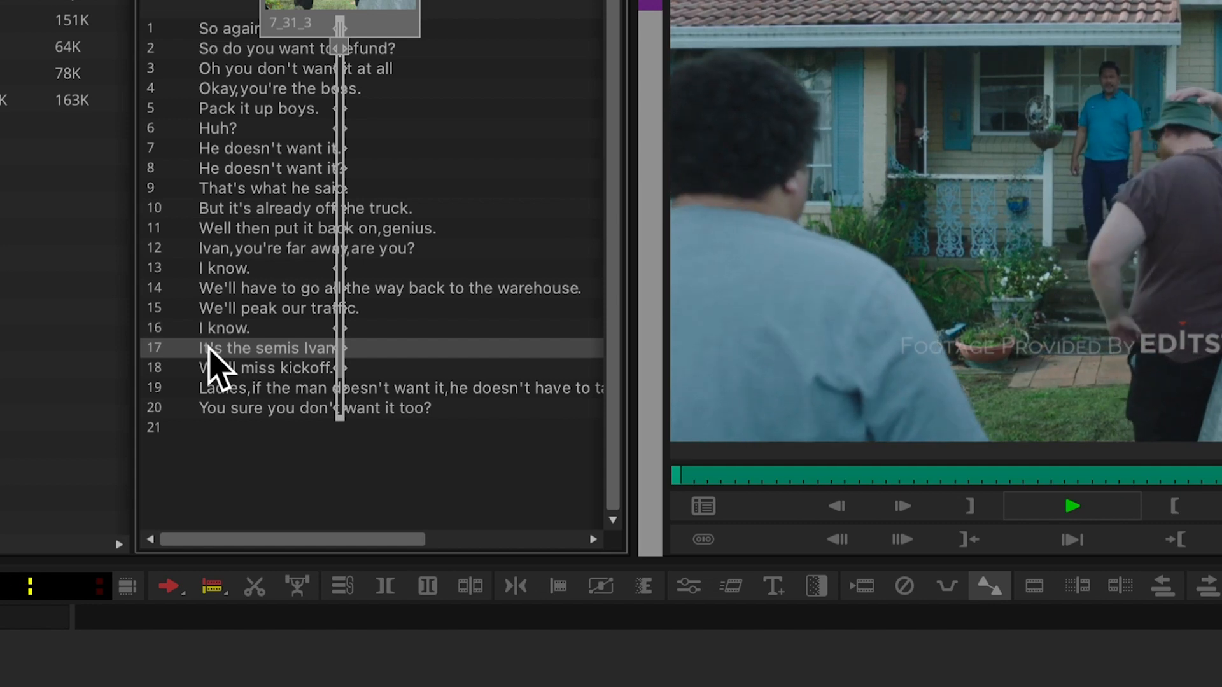
key("space")
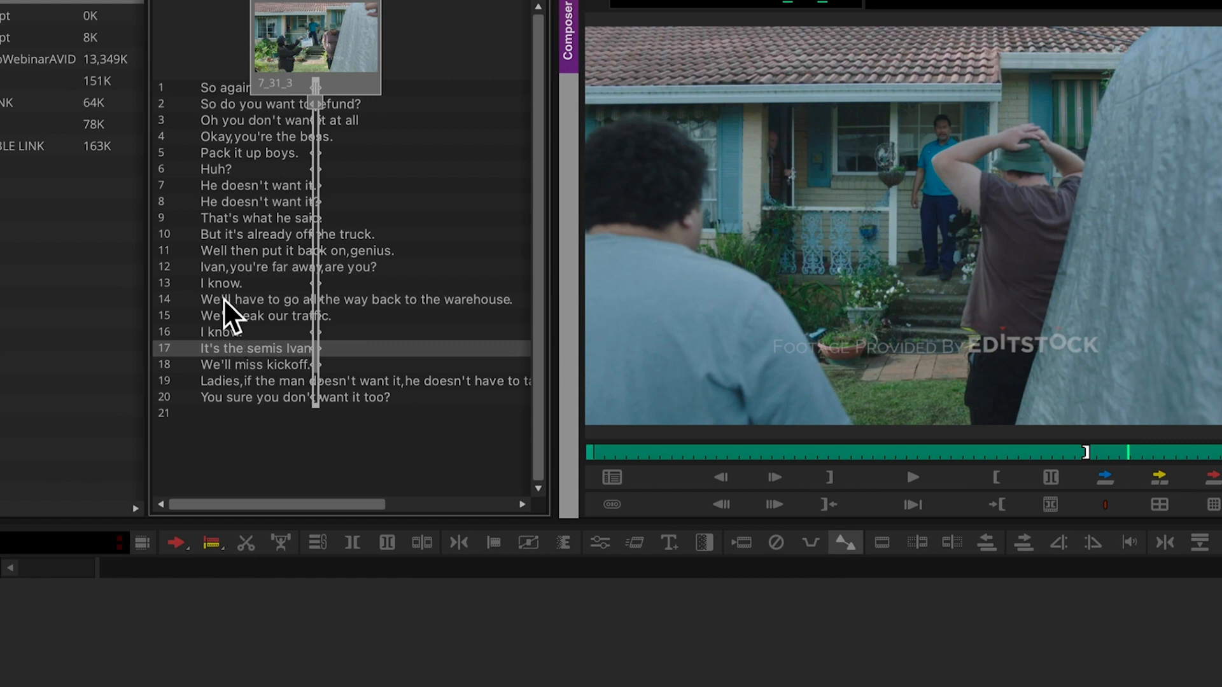
- Play clip 7_31_3 from script line 14 and again from script line 10, stopping playback each time
left_click(224, 298)
key("space")
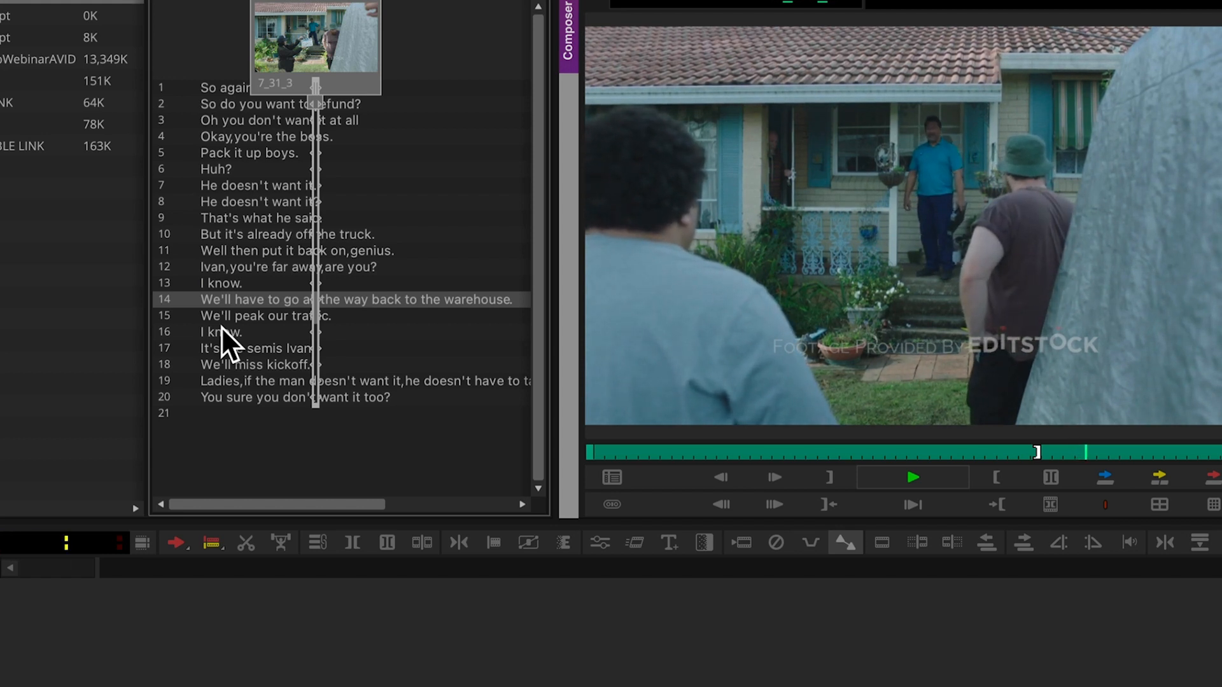
key("space")
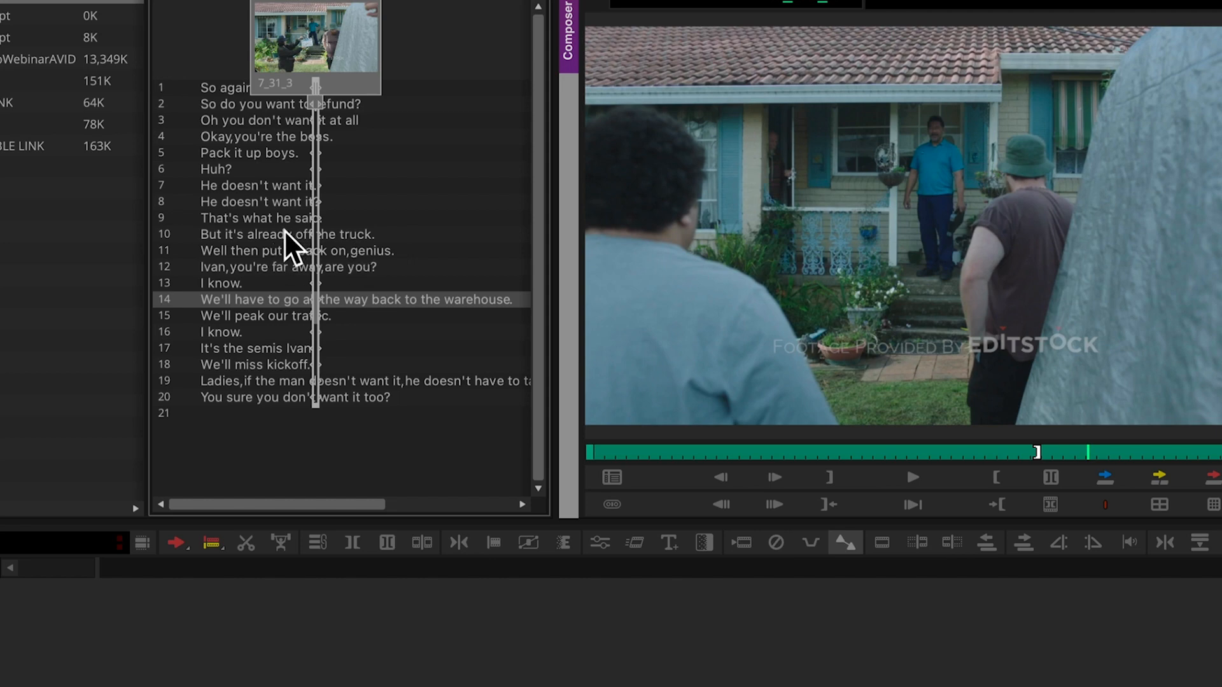
left_click(266, 235)
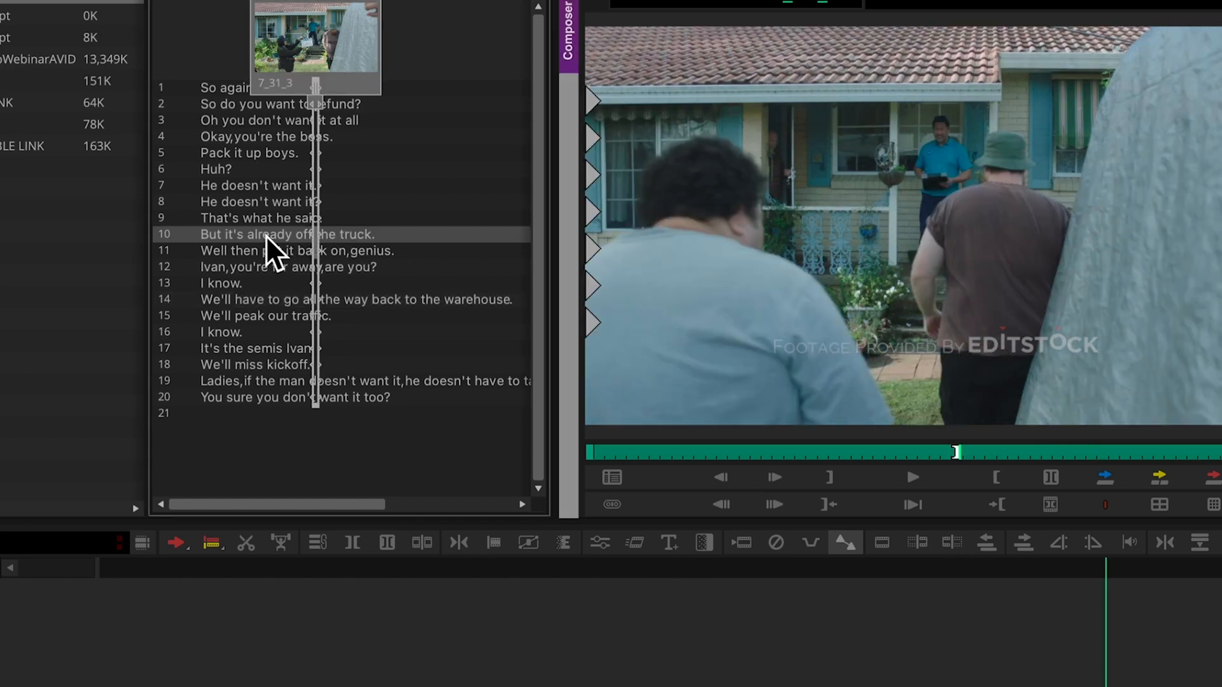
key("space")
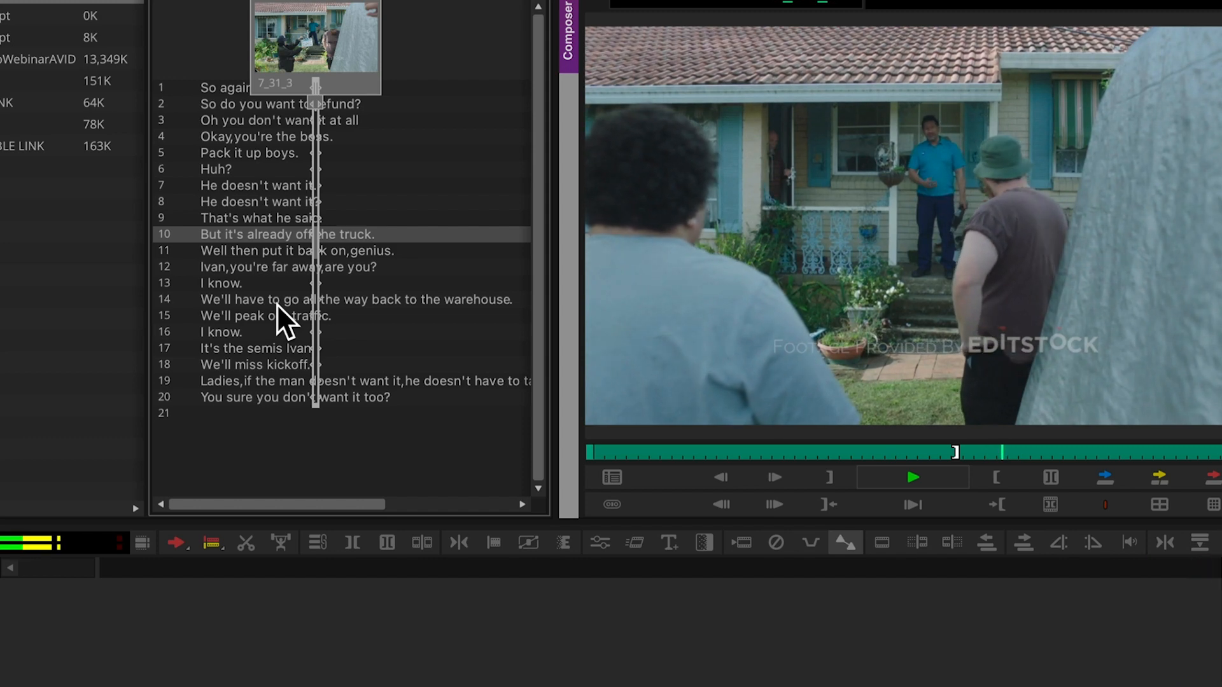
key("space")
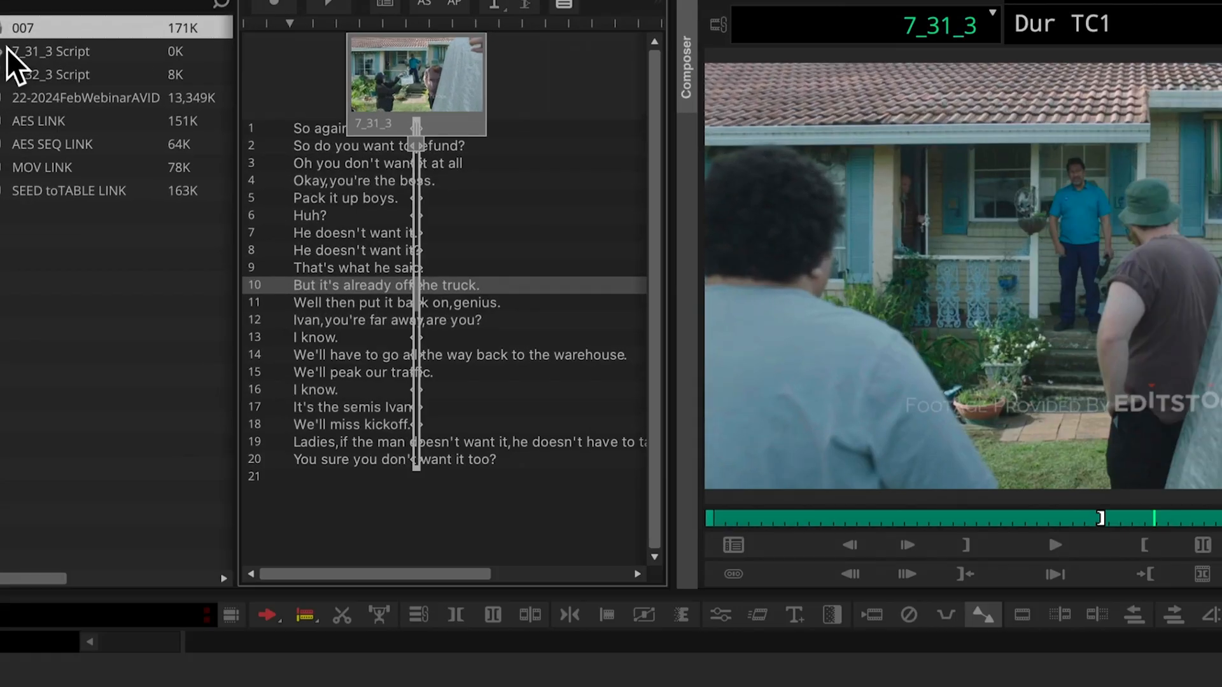
- Delete the 7_31_3 Script from the project's bin list
left_click(6, 56)
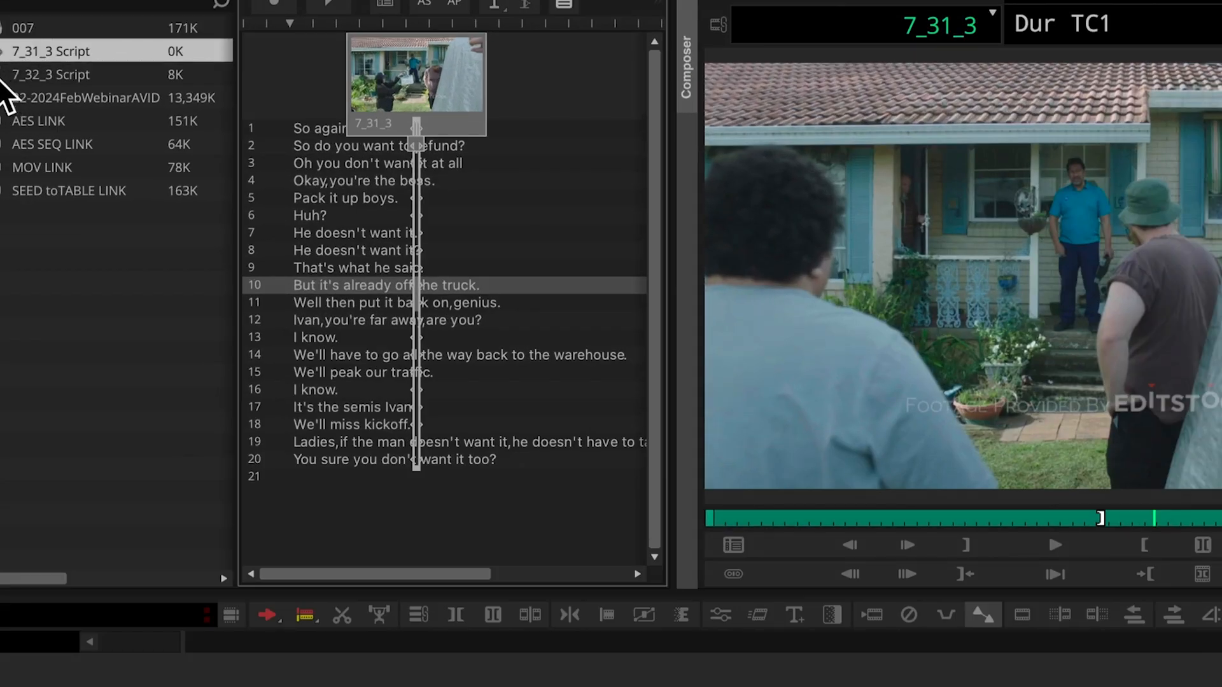
left_click(4, 75)
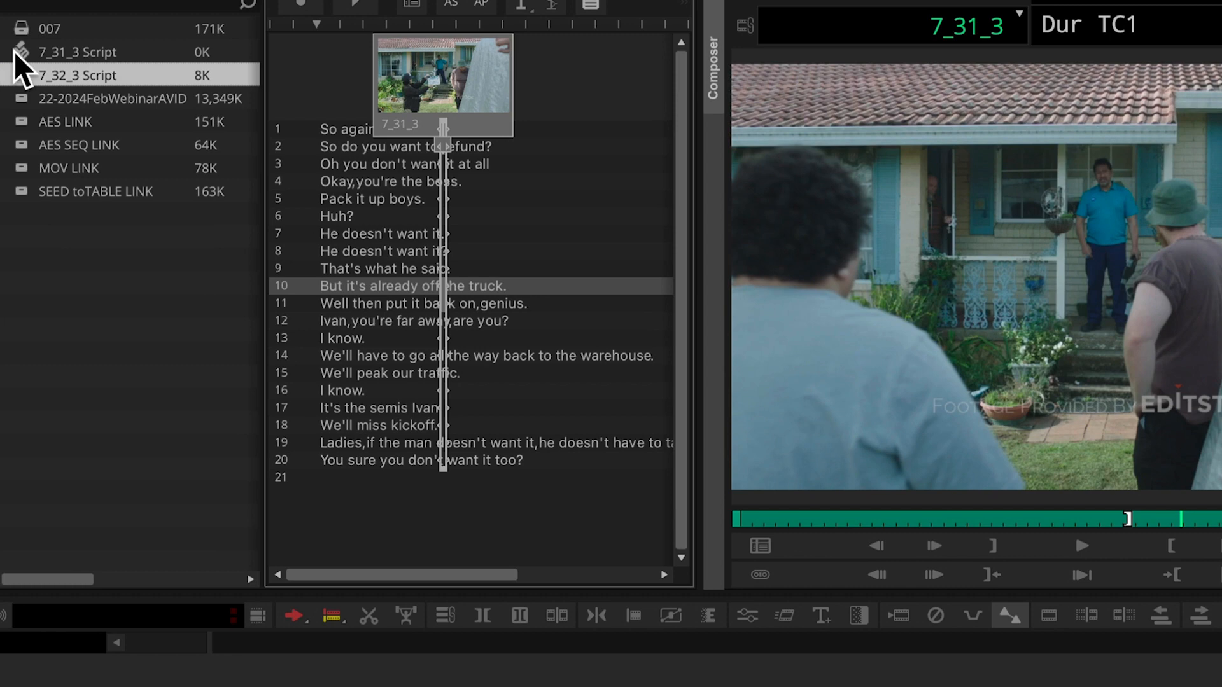
left_click(18, 55)
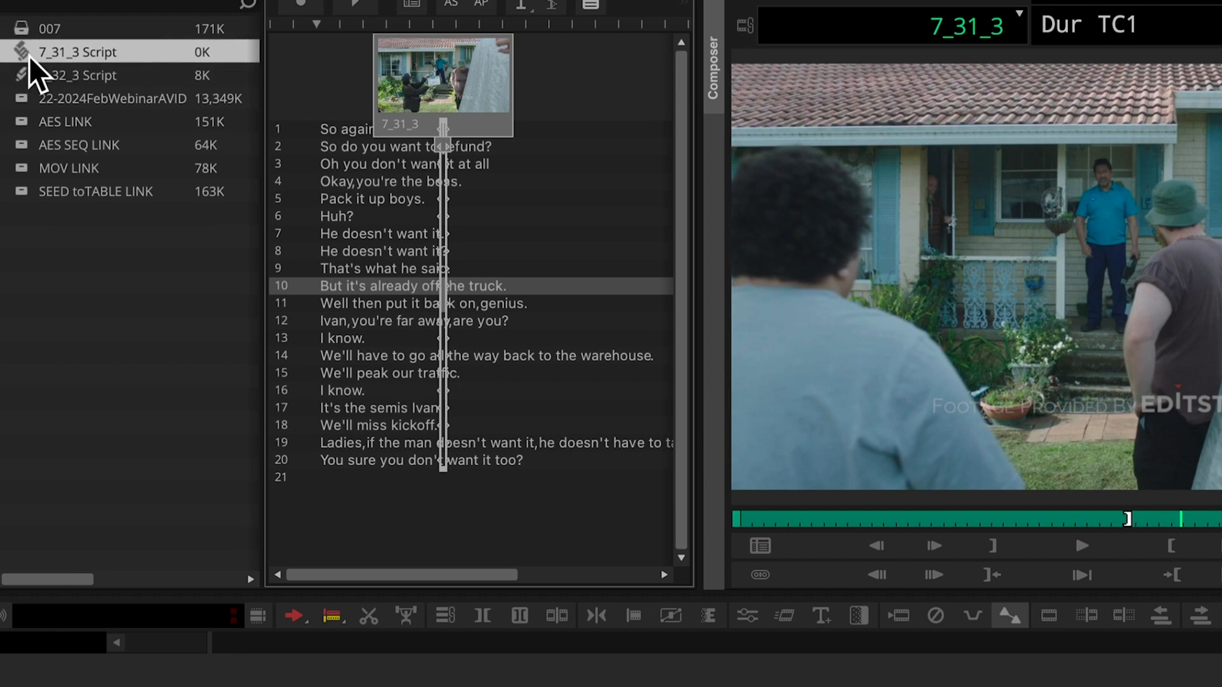
key("Delete")
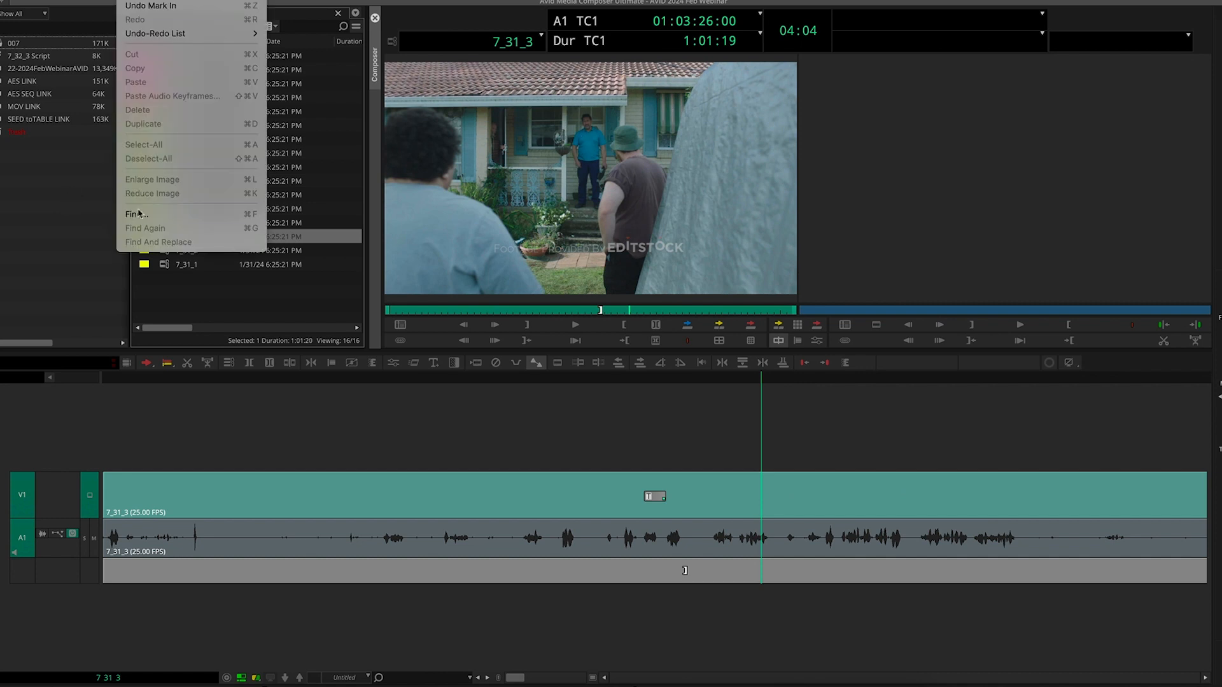
- Search the bins in the project for the spoken phrase "lets pack it up" with PhraseFind AI
left_click(138, 215)
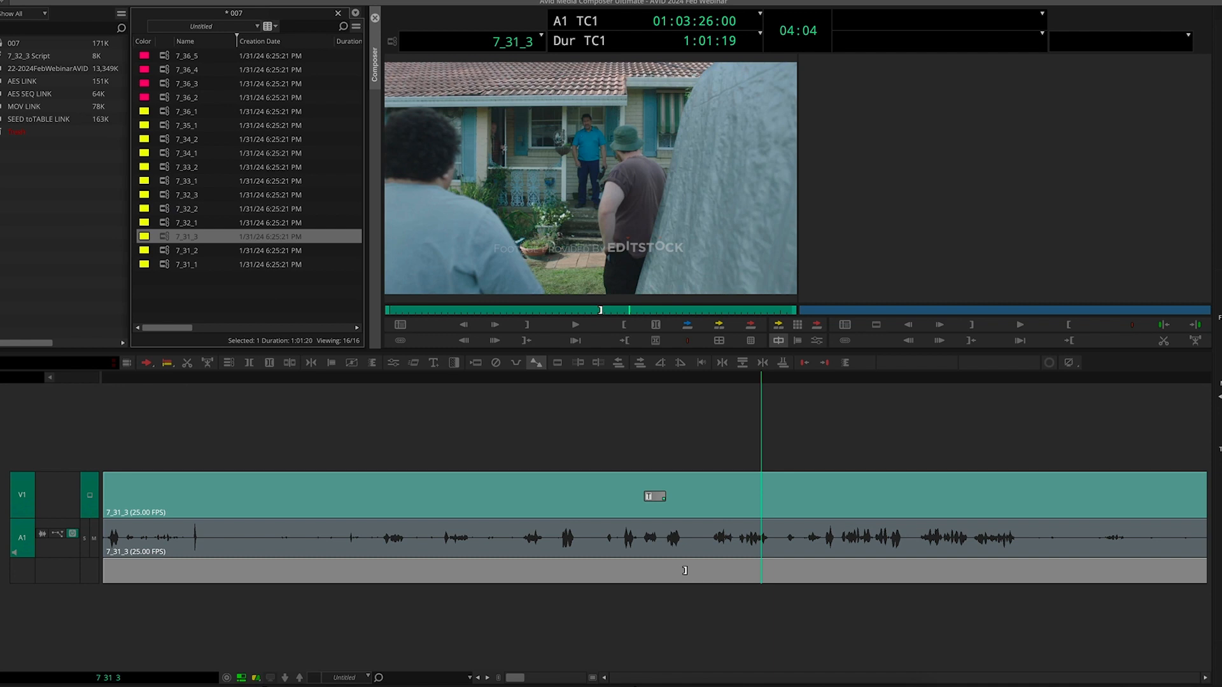
key("ctrl+f")
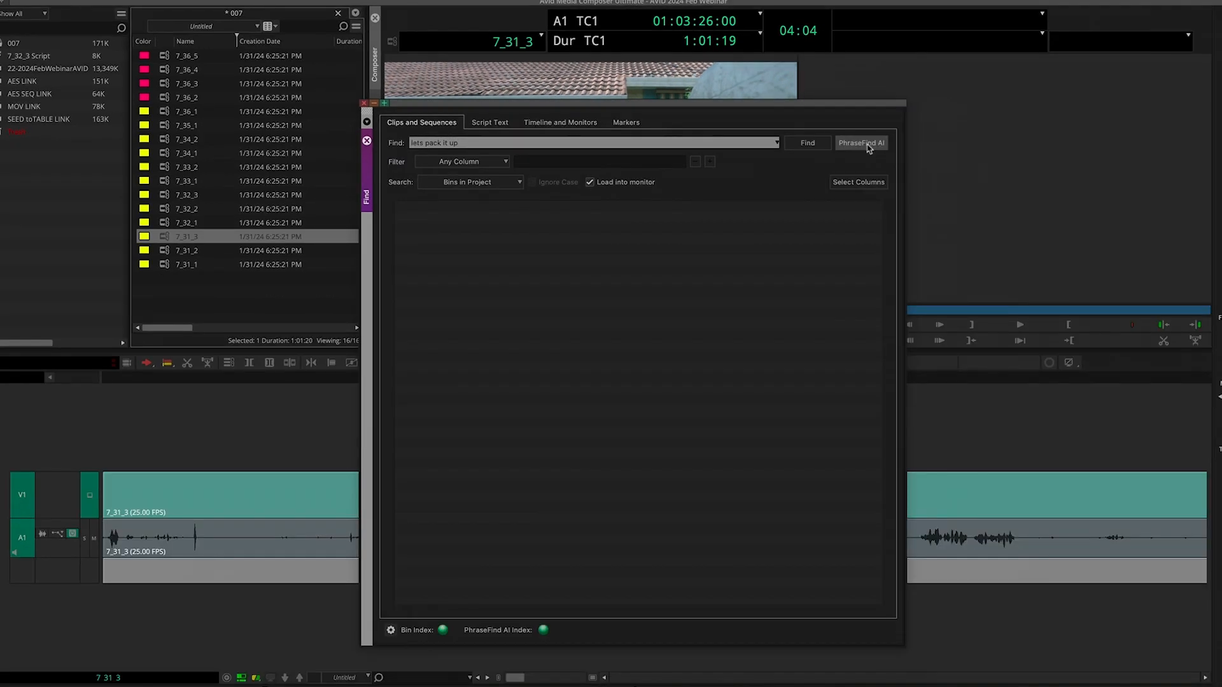
left_click(864, 143)
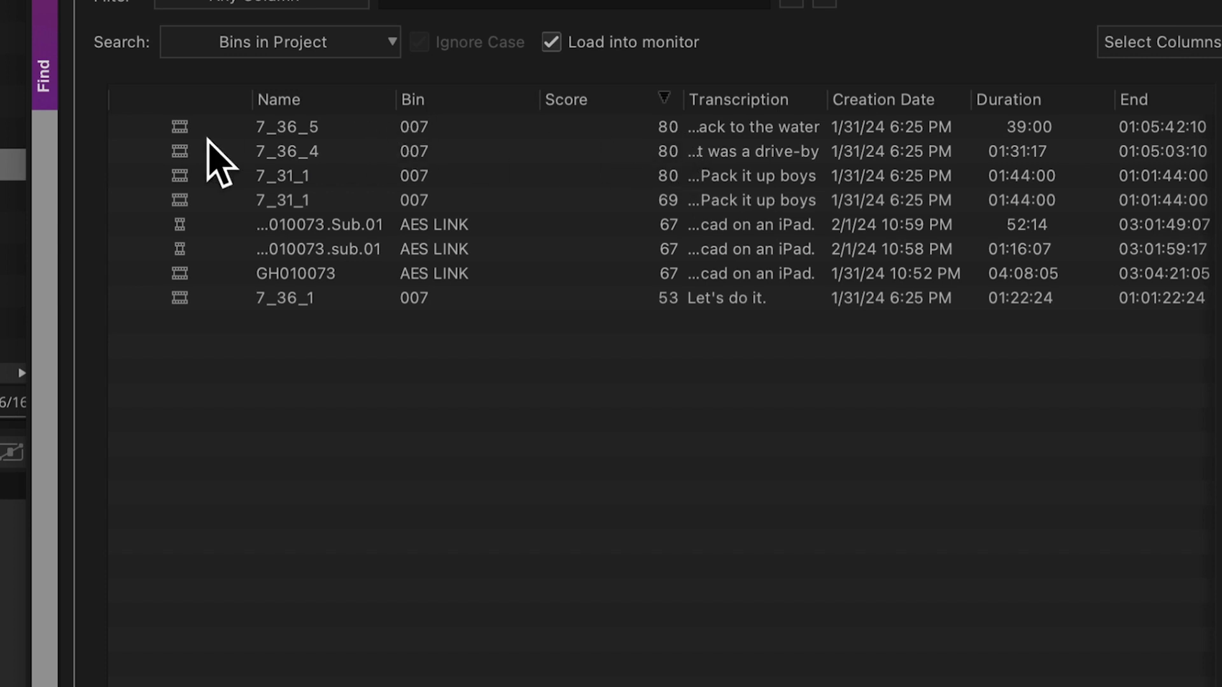
- Load search result 7_36_5 into the source monitor and play its matched dialogue with the monitor uncovered
left_click(179, 127)
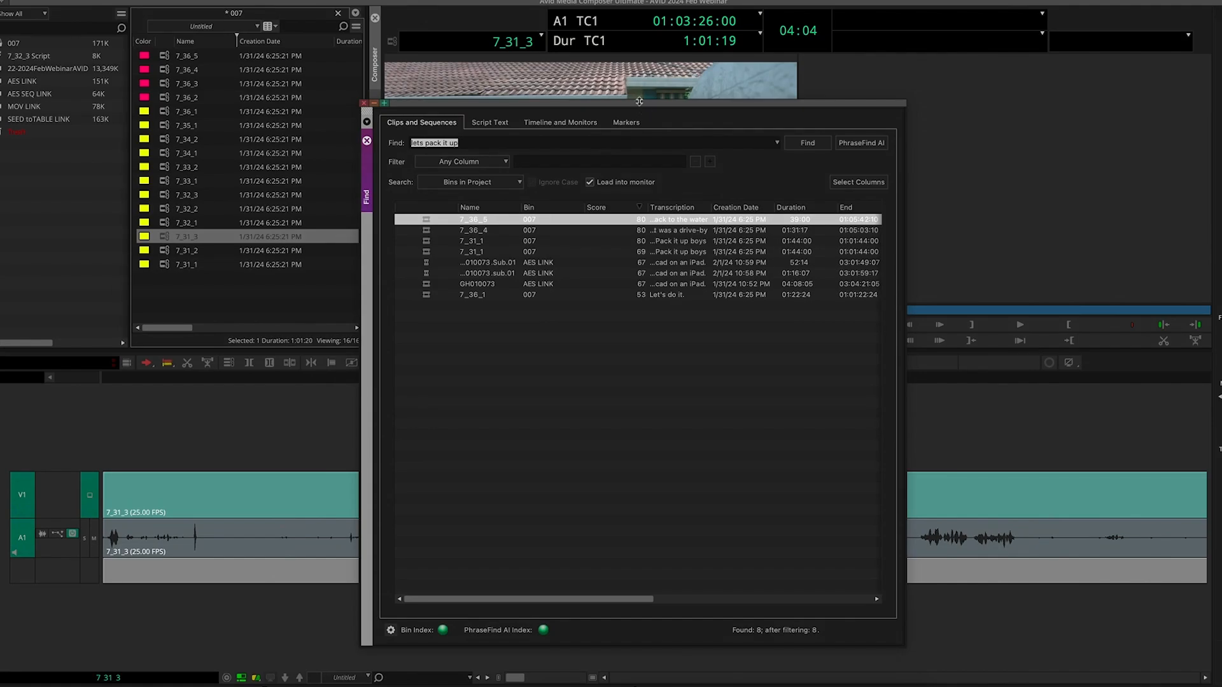
left_click_drag(641, 108, 271, 133)
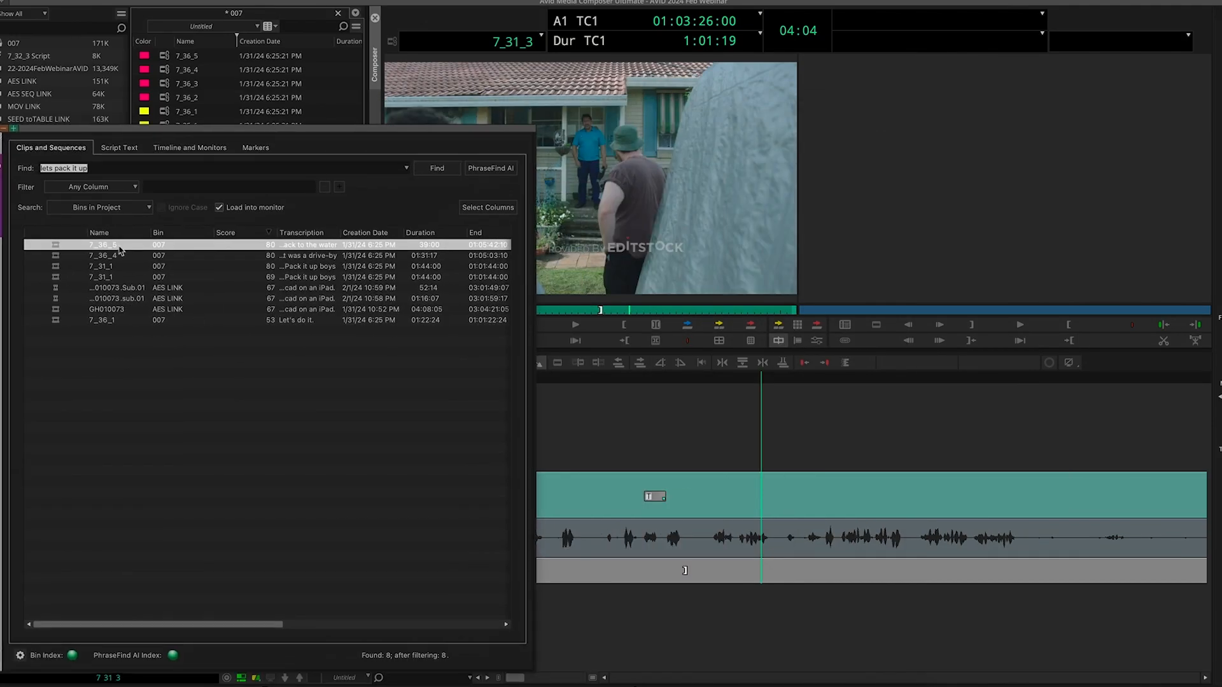
double_click(53, 248)
key("space")
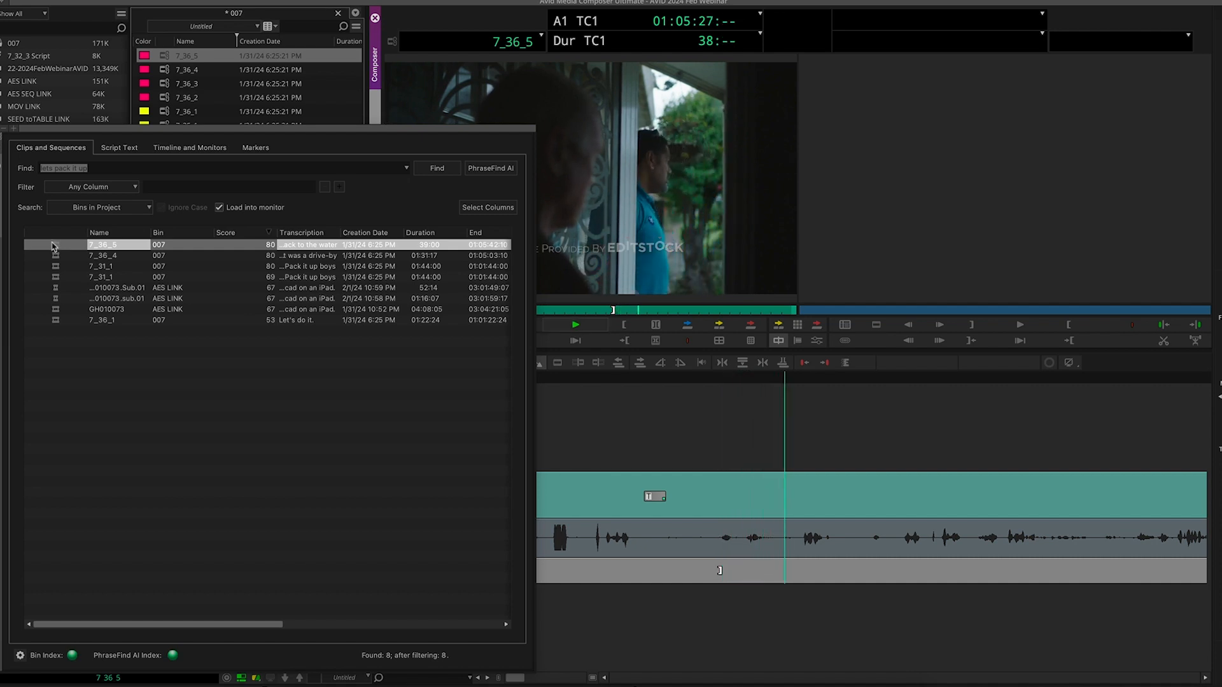
key("space")
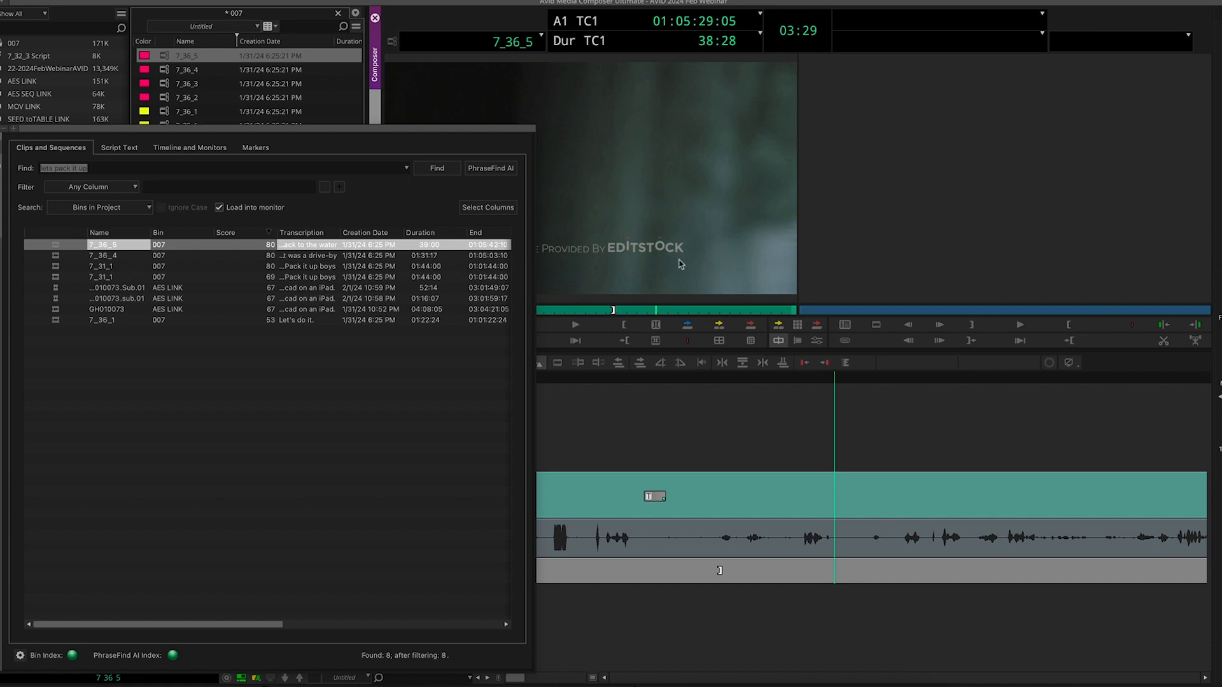
- Load the higher-scoring 7_31_1 result, play its matched phrase with the source monitor uncovered, and stop playback
left_click(58, 257)
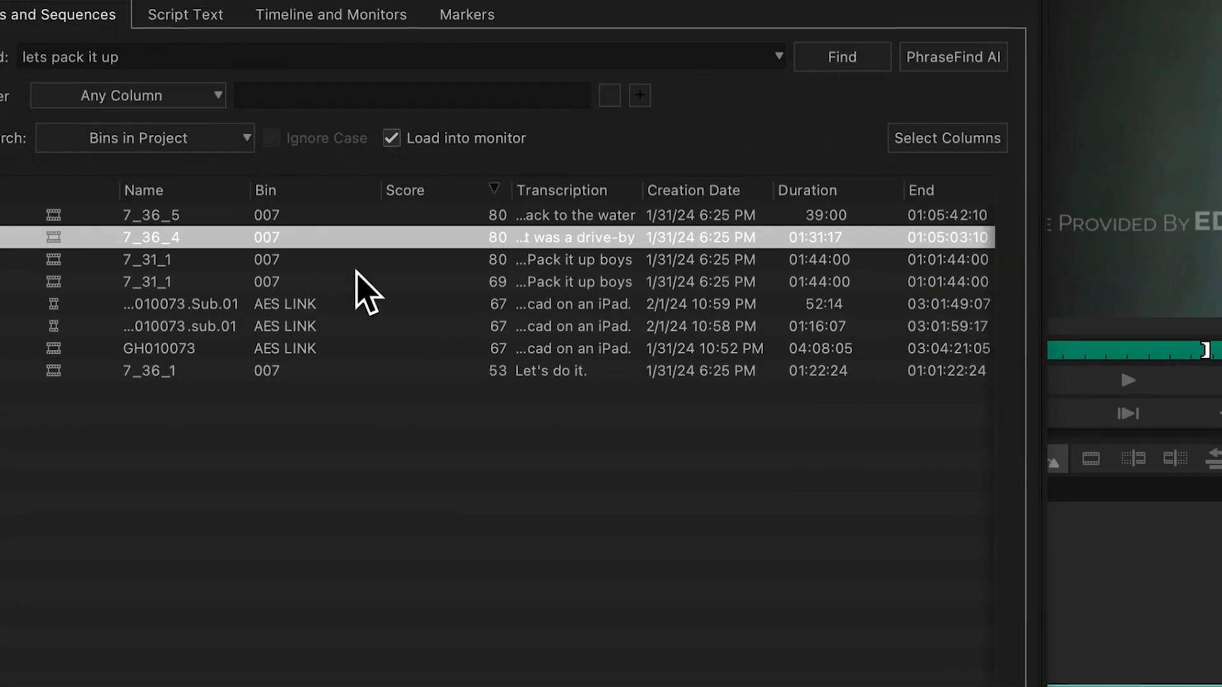
left_click(58, 261)
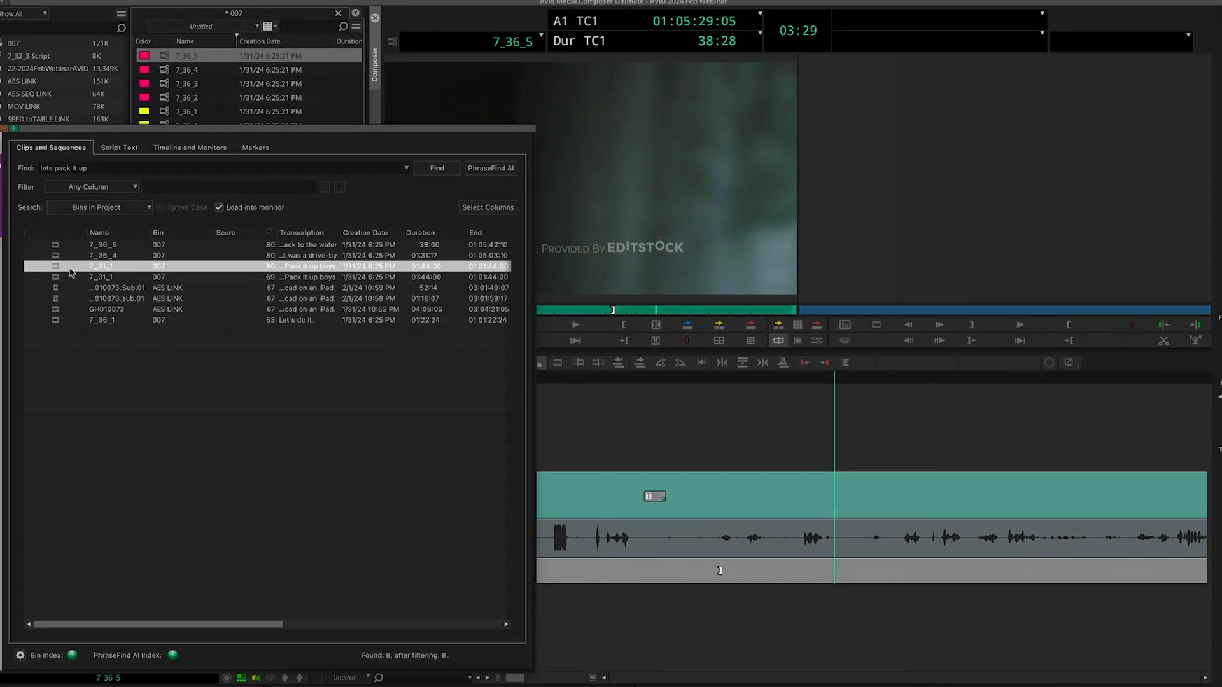
double_click(57, 267)
key("space")
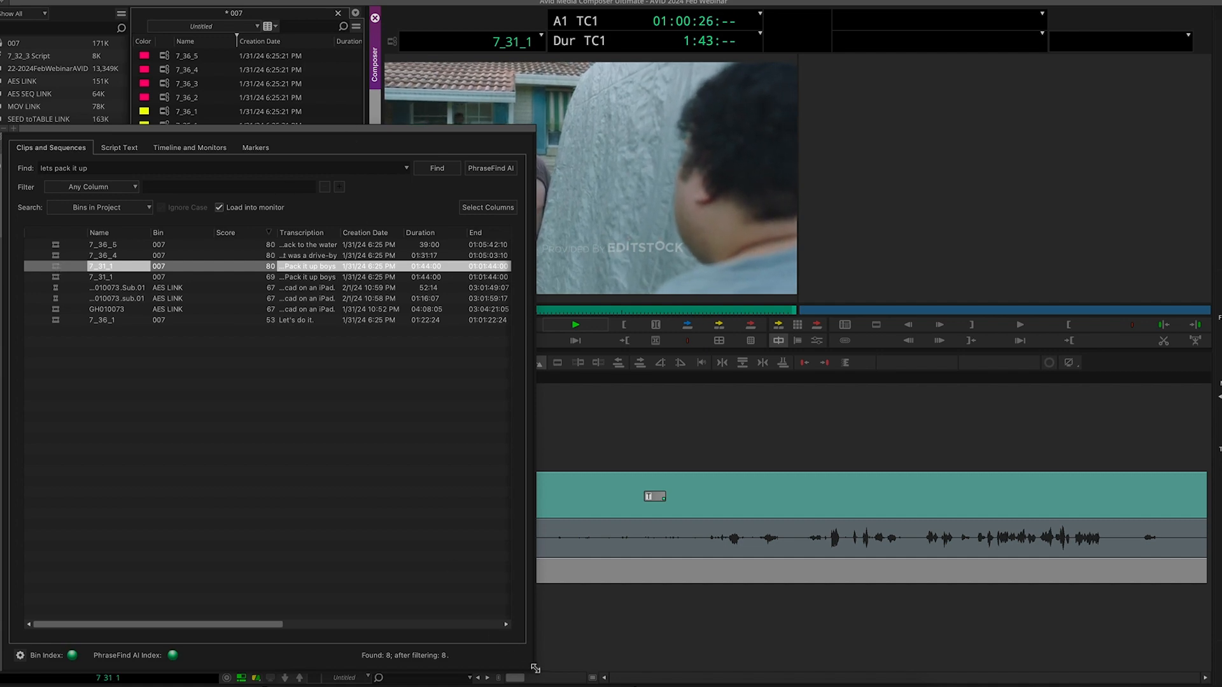
left_click_drag(403, 134, 699, 286)
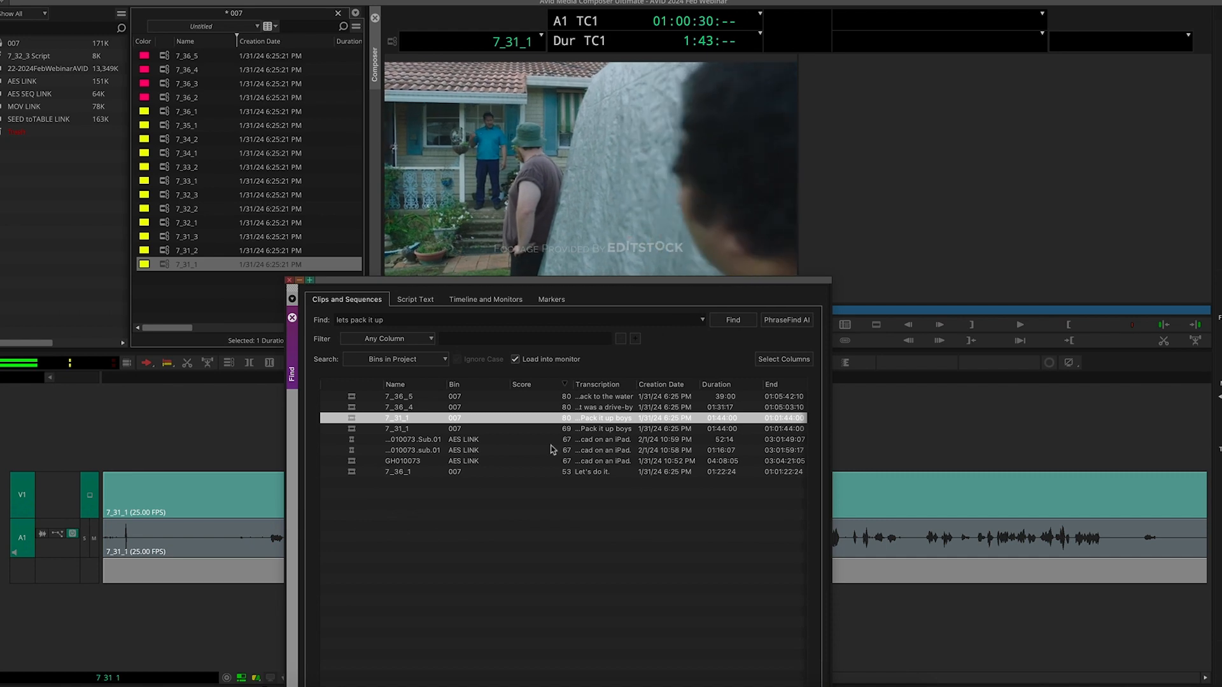
left_click_drag(458, 281, 271, 421)
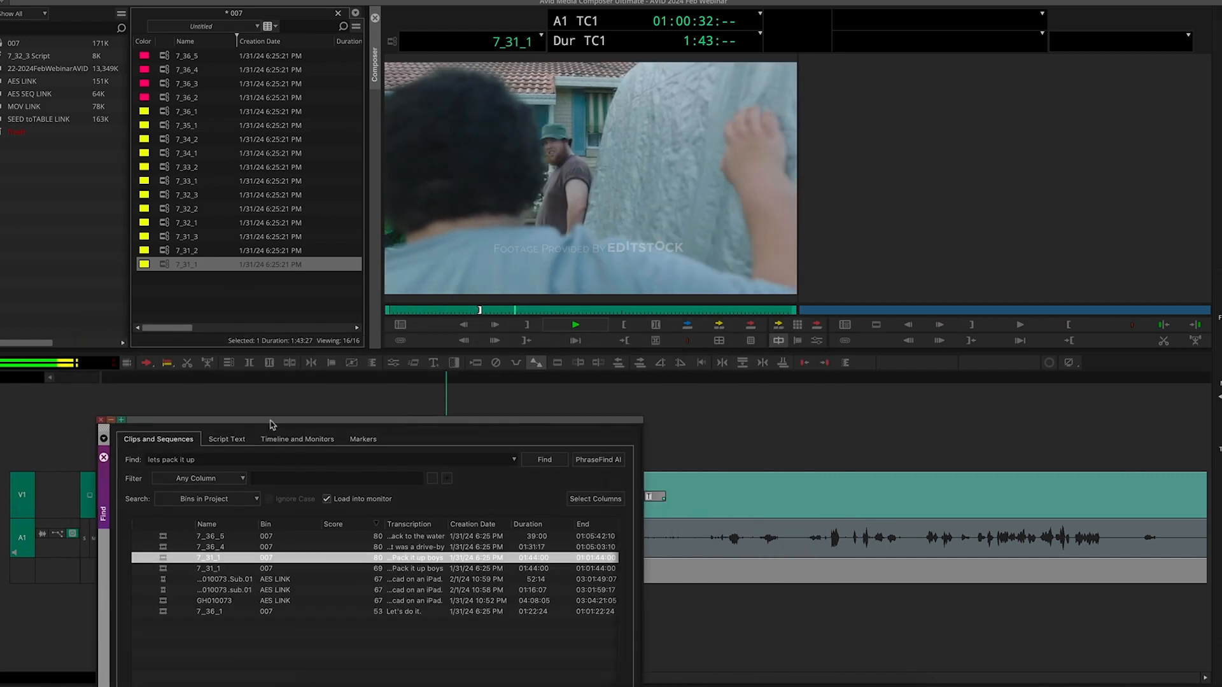
left_click(576, 326)
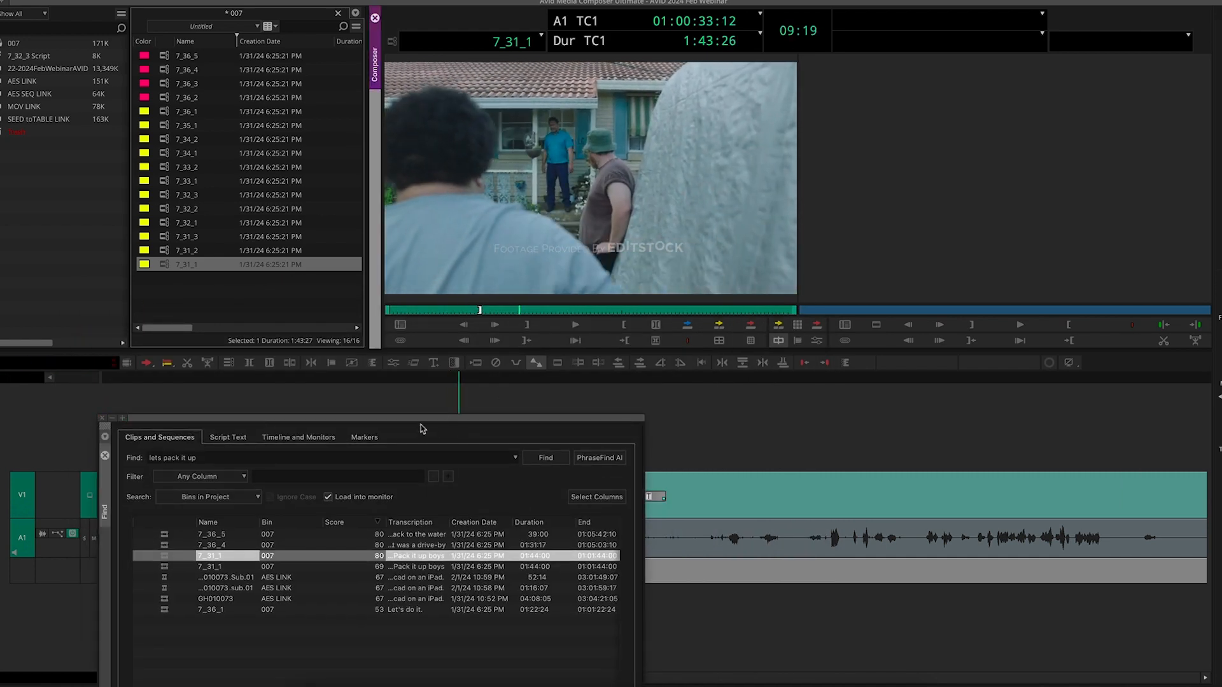
- Widen the Transcription column of the search results and read the matched phrases from 7_36_5 through GH010073
left_click_drag(424, 421, 395, 113)
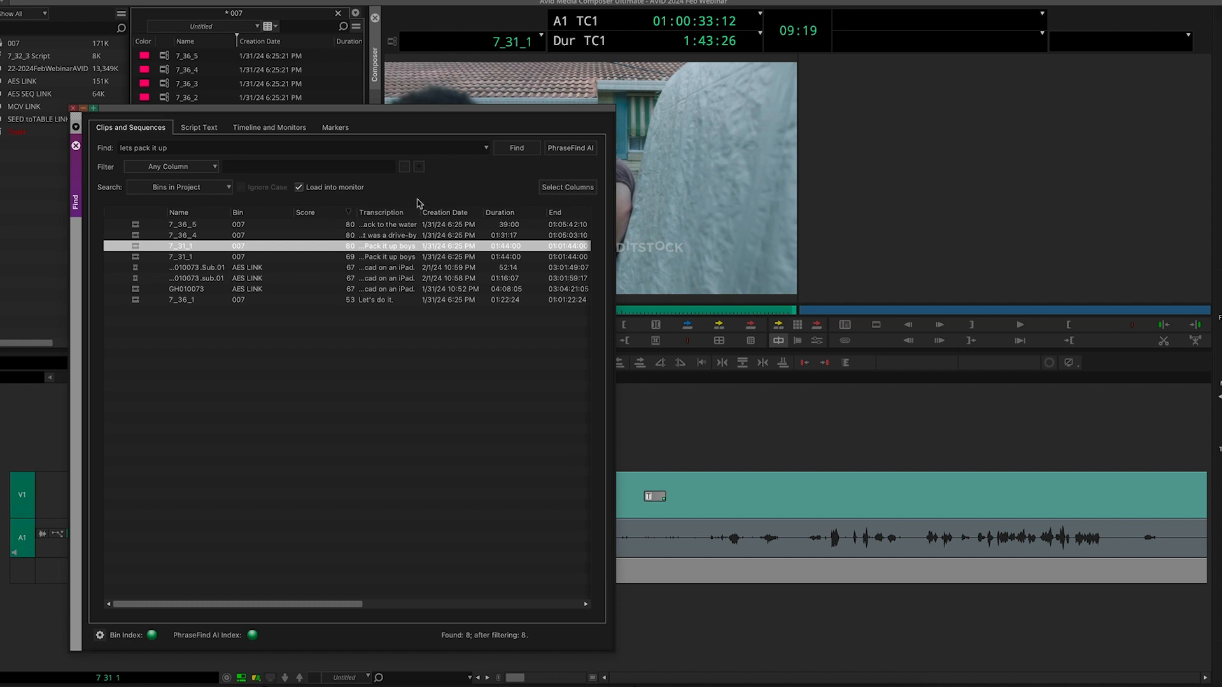
left_click_drag(418, 216, 586, 208)
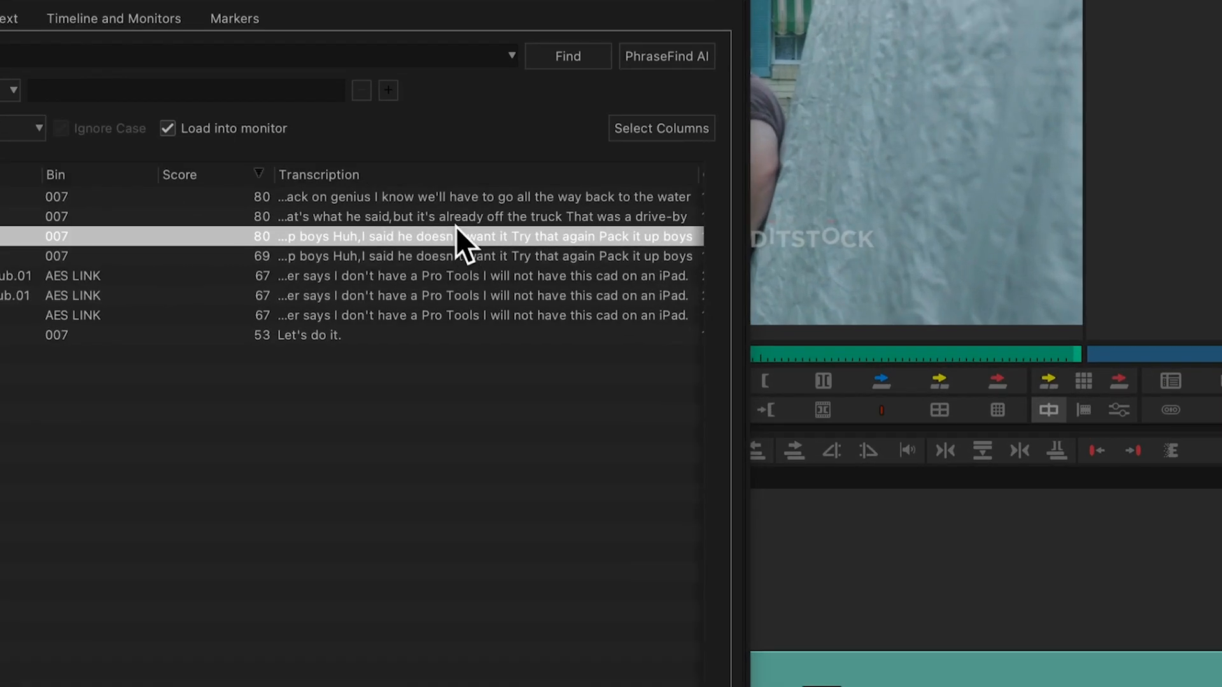
left_click(449, 227)
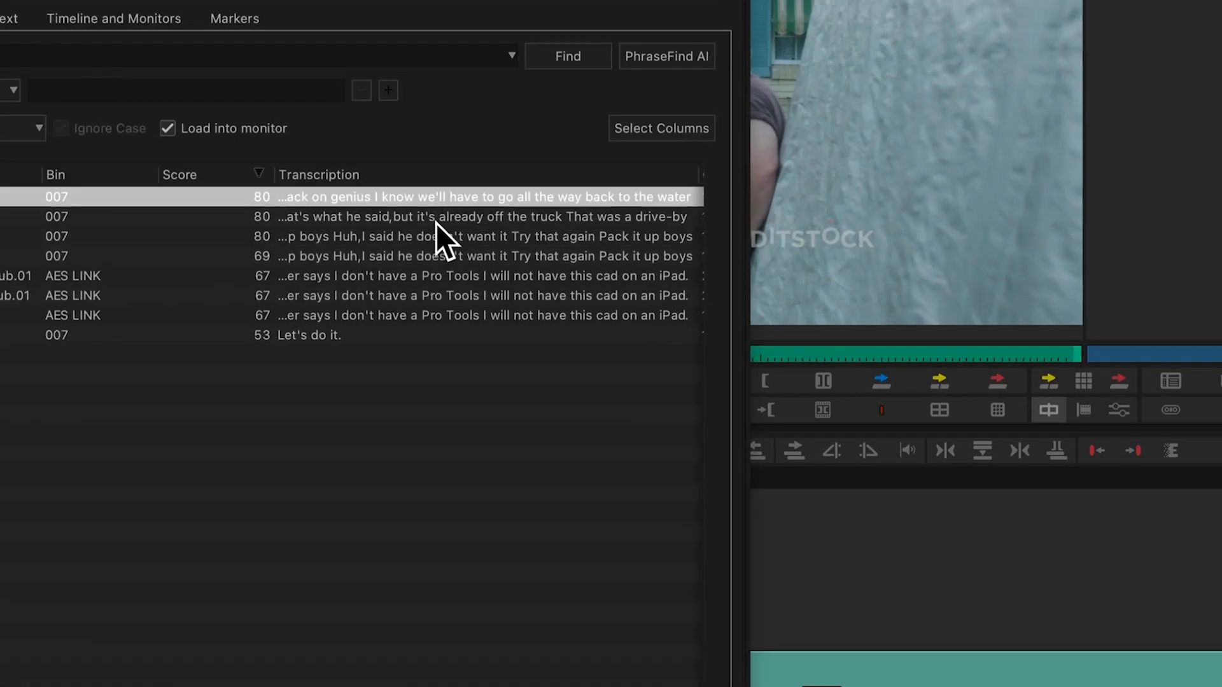
left_click(437, 222)
left_click(439, 237)
left_click(441, 256)
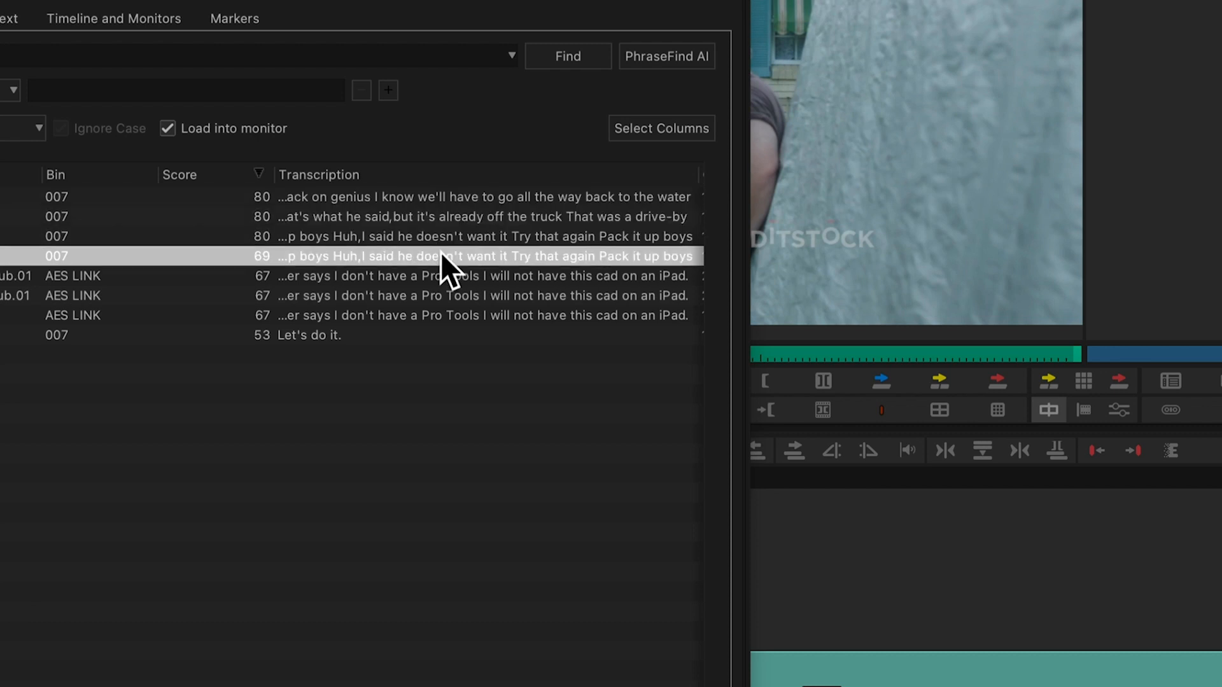
left_click(441, 274)
left_click(440, 295)
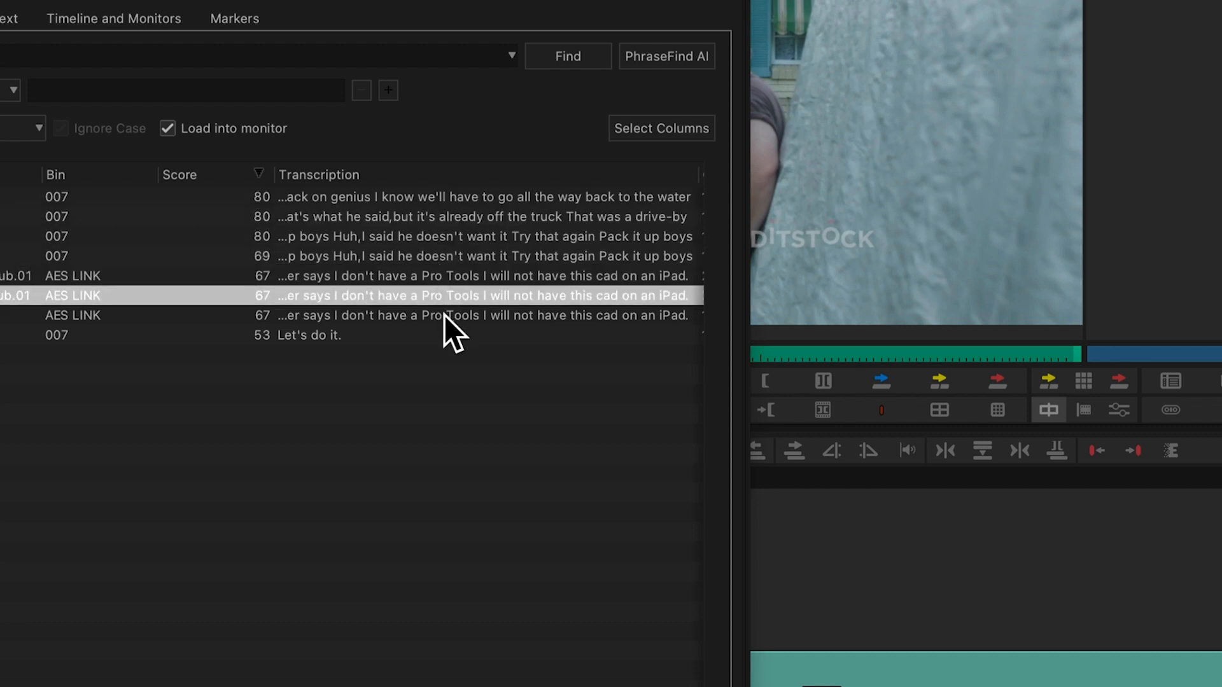
left_click(444, 316)
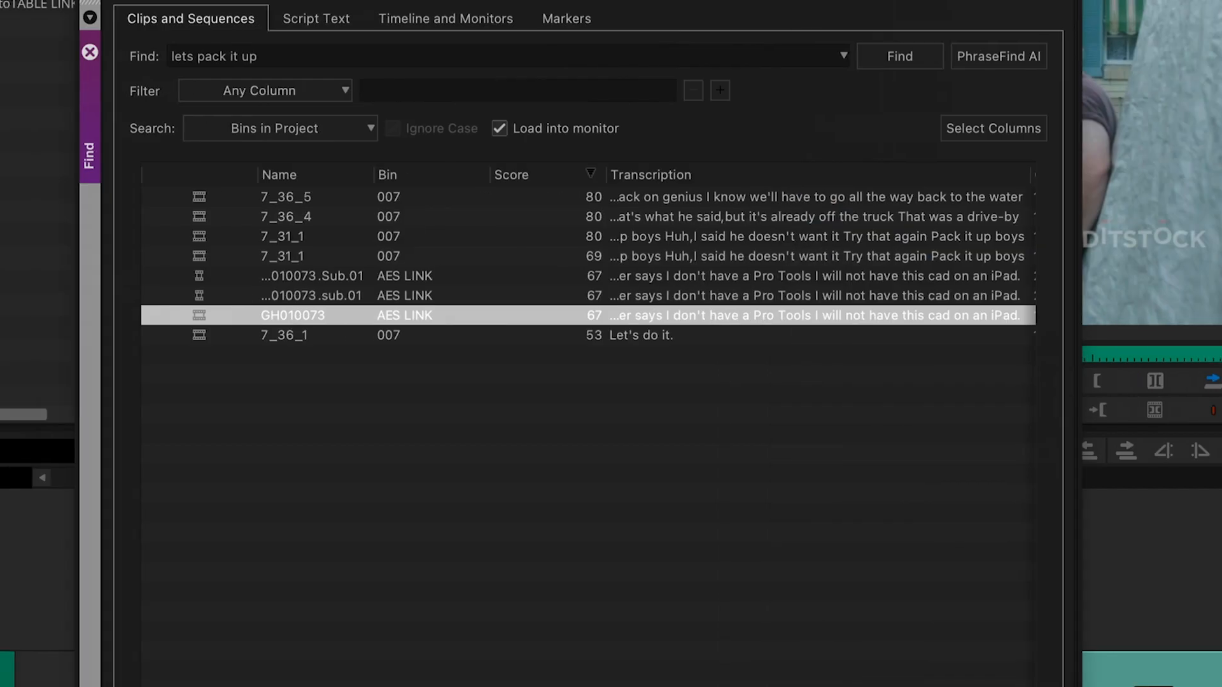
- Compare the clips, scores and transcriptions of the 007 and AES LINK search results
left_click(283, 194)
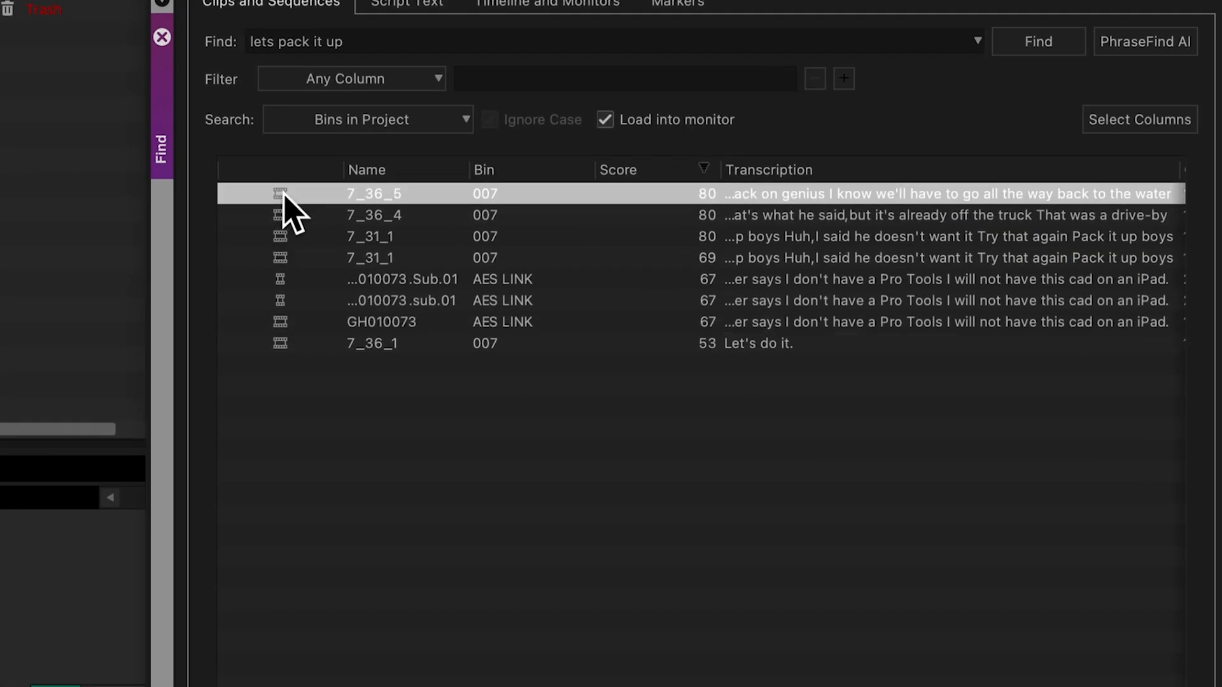
left_click(280, 239)
left_click(281, 261)
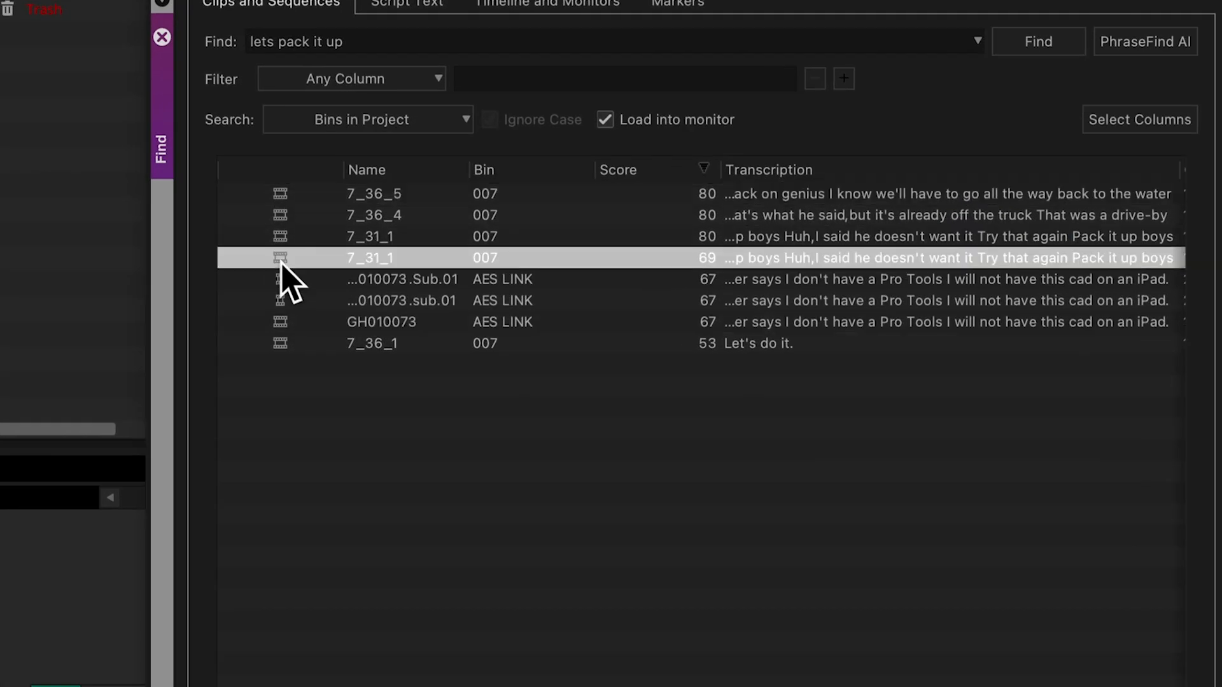
left_click(280, 280)
left_click(281, 302)
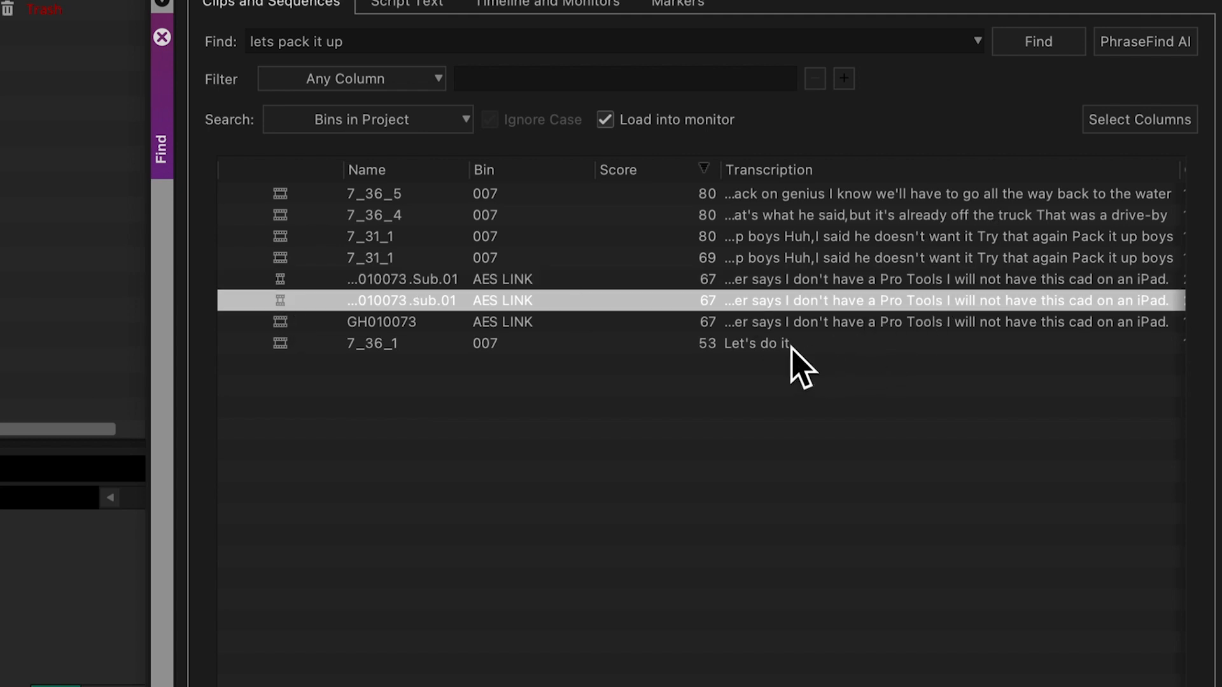
- Load search result 7_36_1, play its "Let's do it." match with the source monitor uncovered, and stop playback
left_click(280, 344)
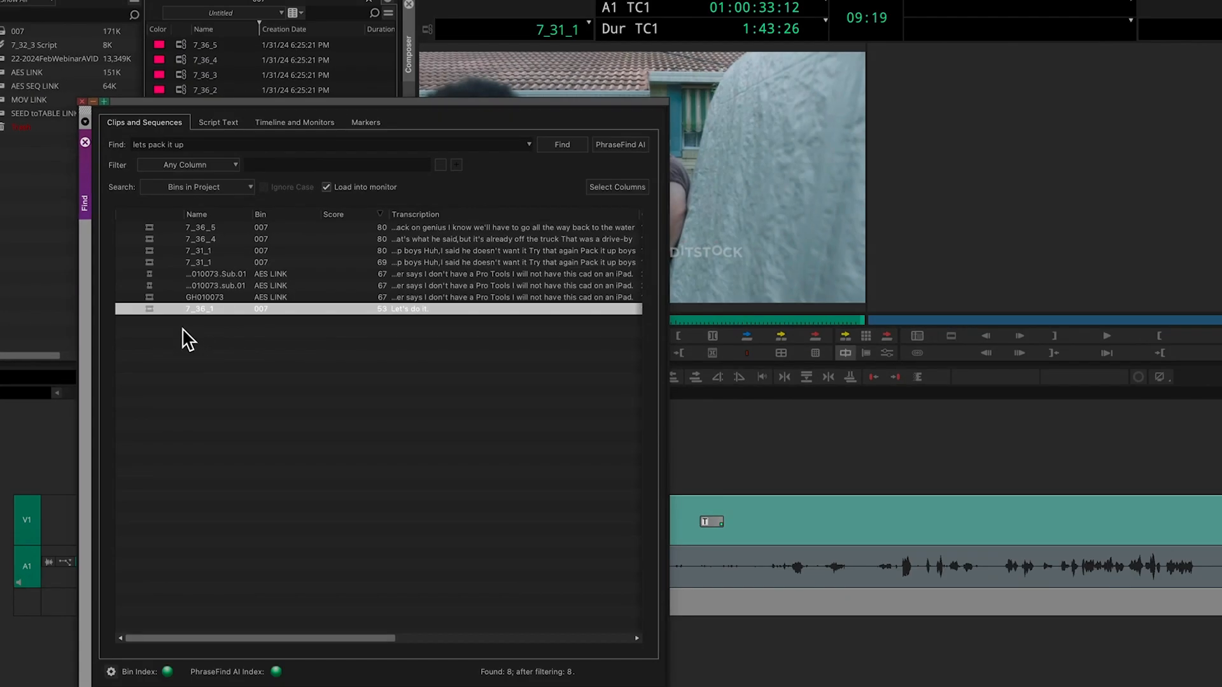
left_click(149, 310)
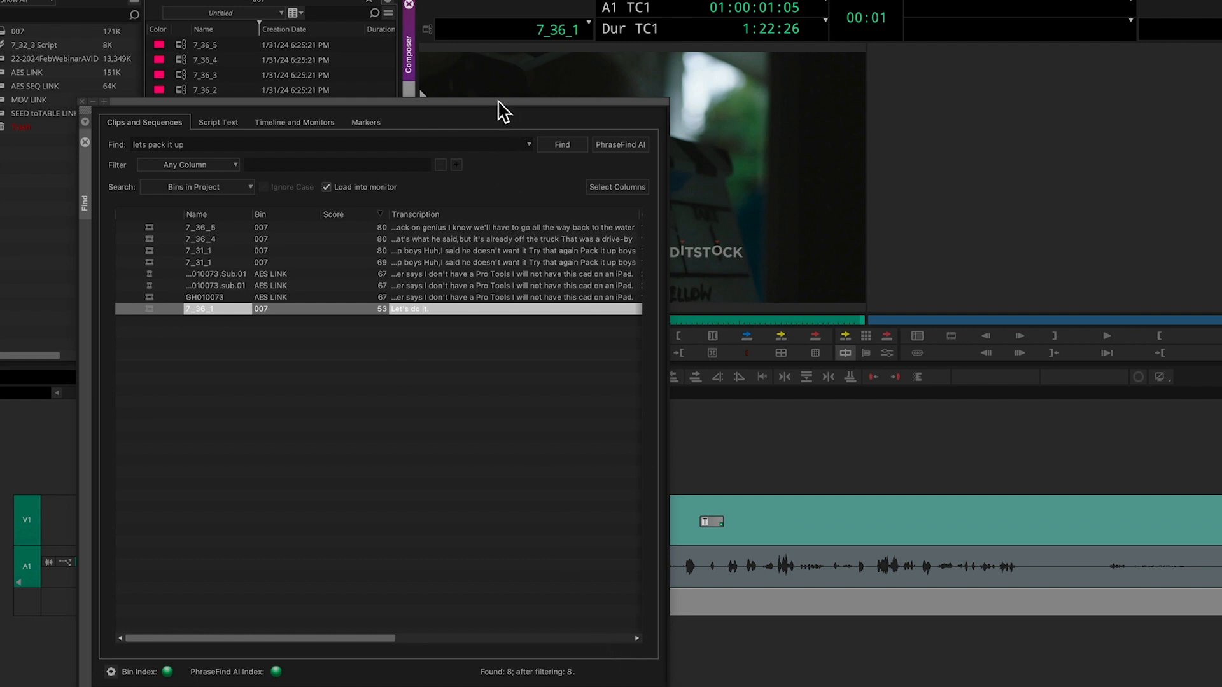
left_click_drag(499, 112, 469, 401)
left_click(626, 339)
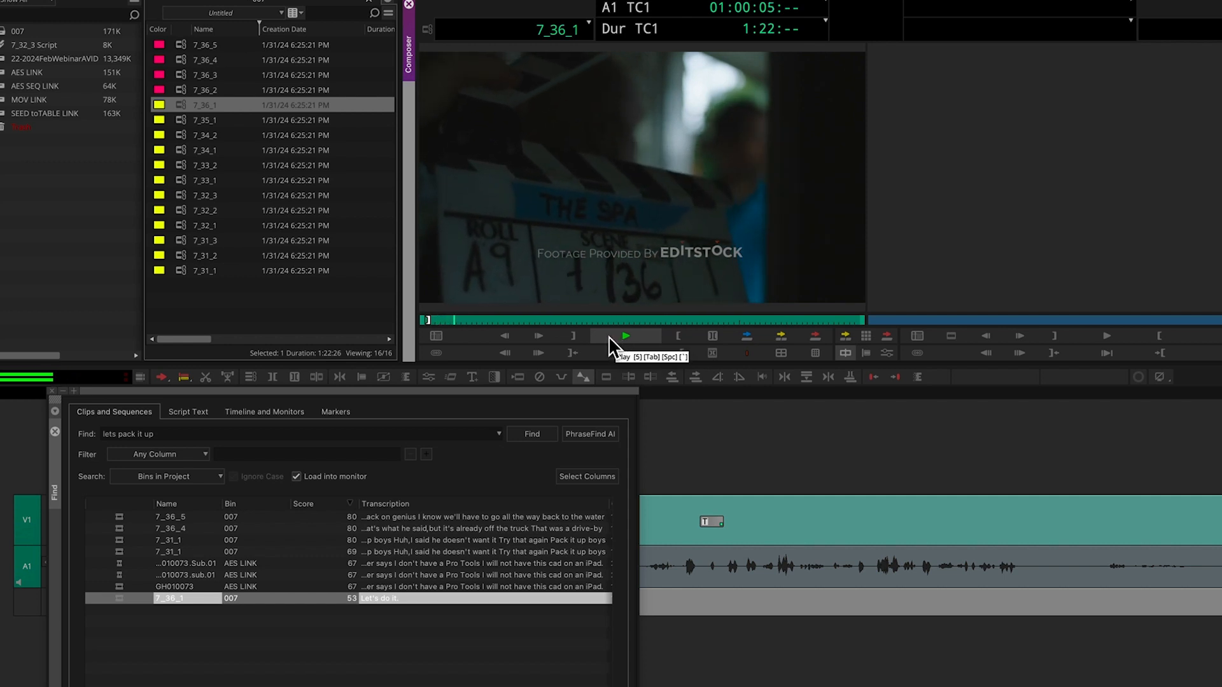
left_click(609, 336)
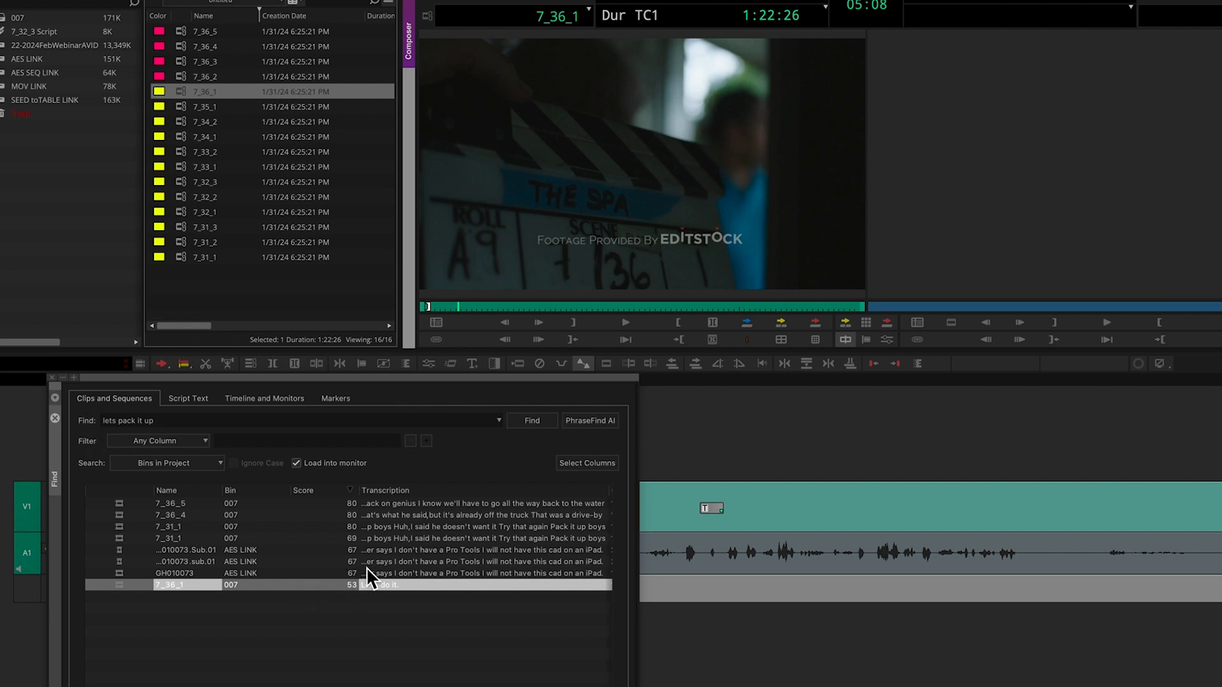
- Load and play the first GH010073.Sub.01 search result and the higher-scoring 7_31_1 result, stopping playback after each
left_click(119, 551)
key("space")
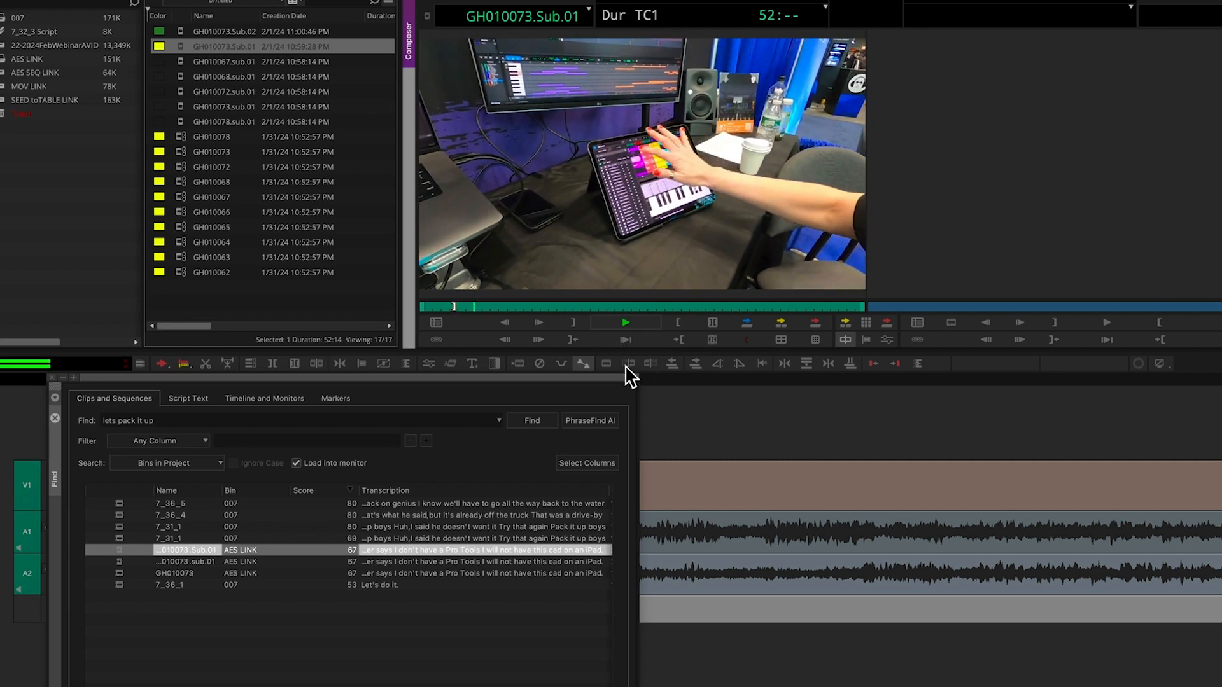
key("space")
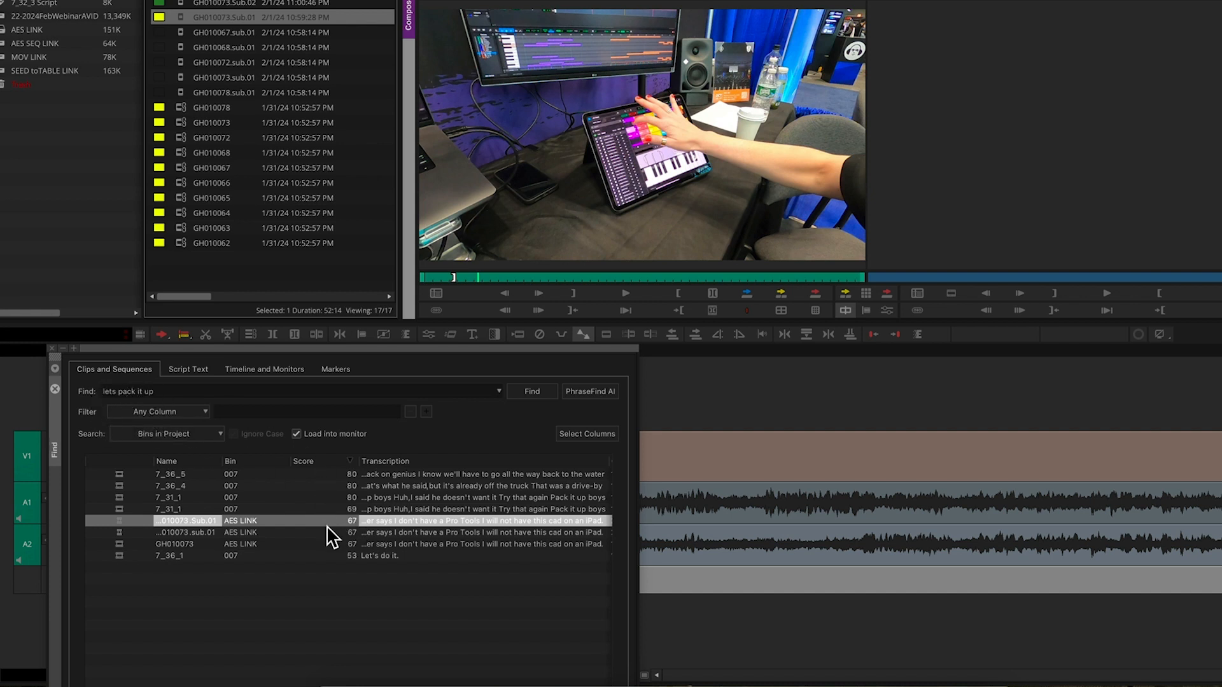
left_click(120, 499)
key("space")
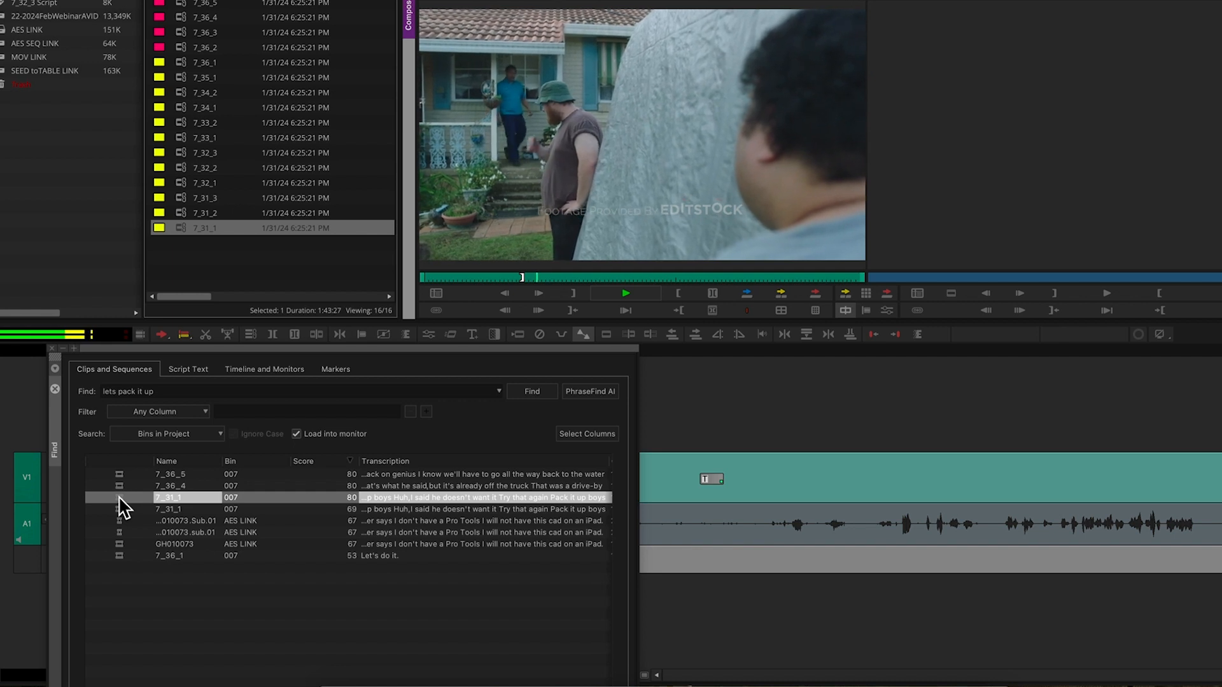
key("space")
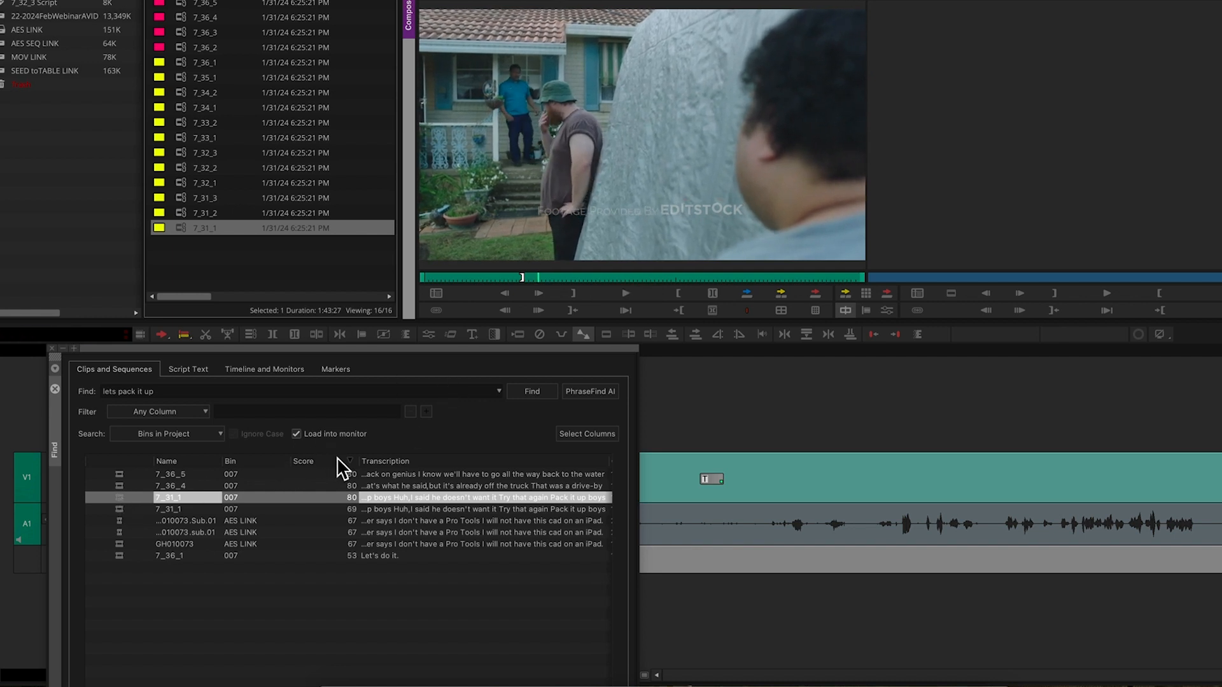
- Close the Find window and play clip 7_31_1 from about 01:00:39:21 in the source monitor
left_click_drag(424, 348, 507, 174)
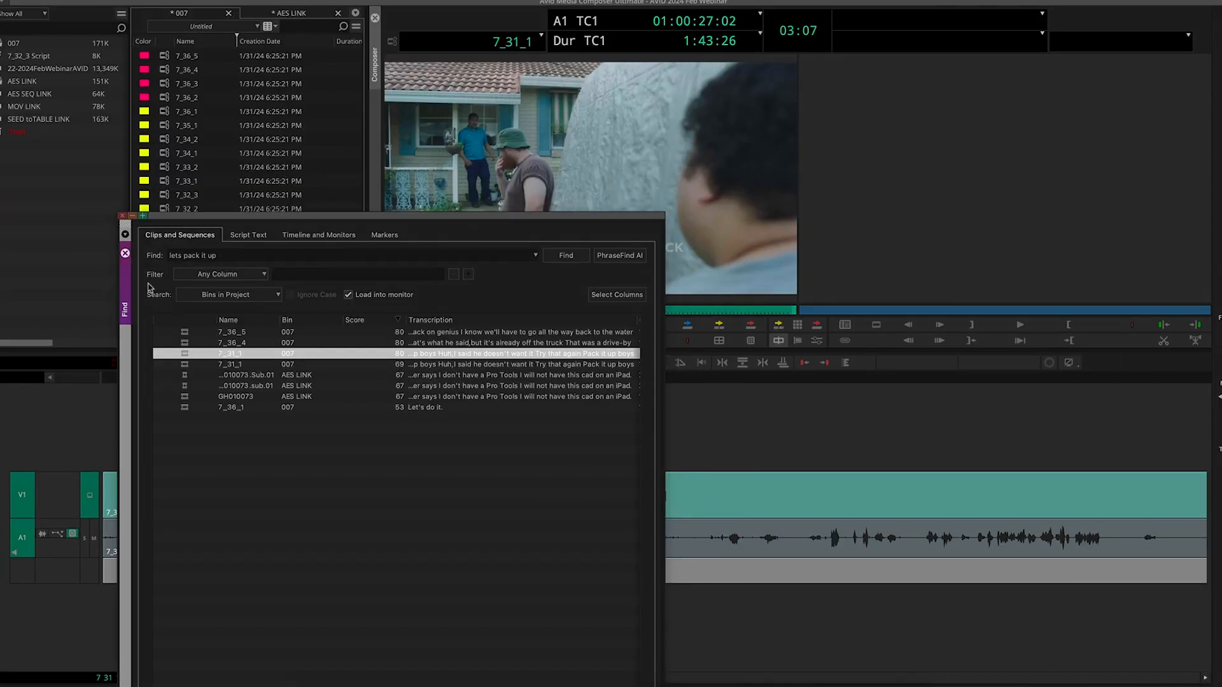
left_click(120, 214)
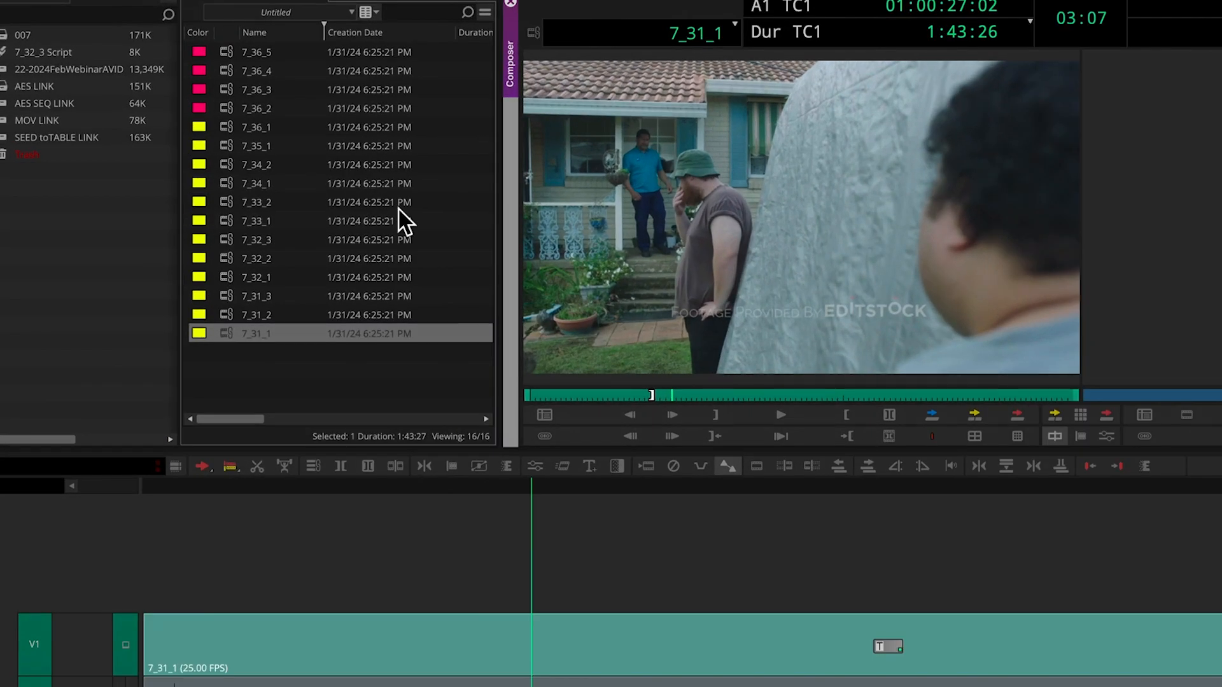
left_click(10, 37)
left_click_drag(598, 390, 739, 401)
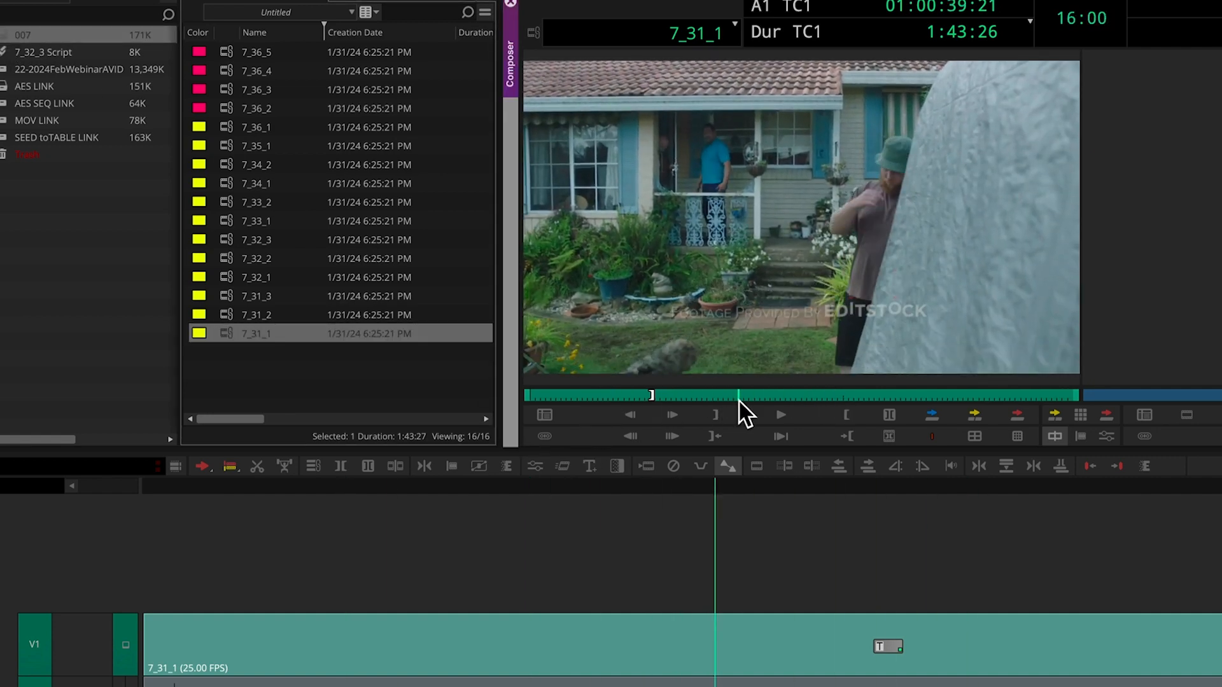
left_click(782, 419)
key("space")
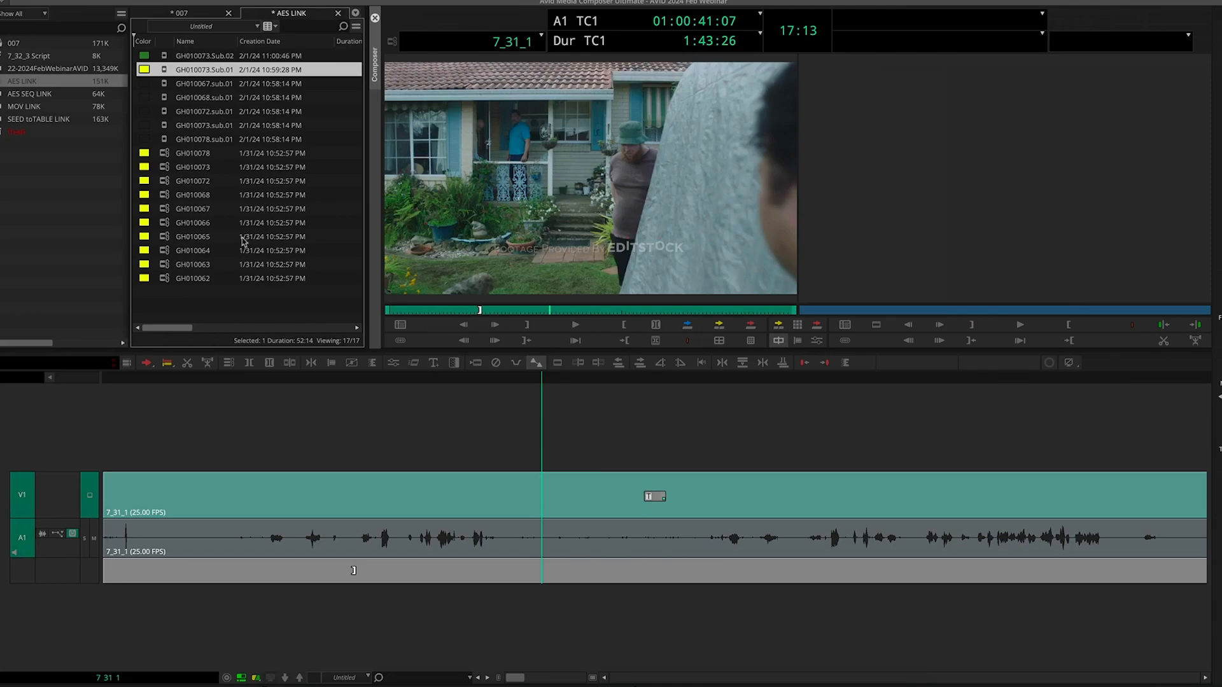
- Load clips GH010066 and GH010078 from the AES LINK bin and scrub through each in the source monitor
double_click(165, 224)
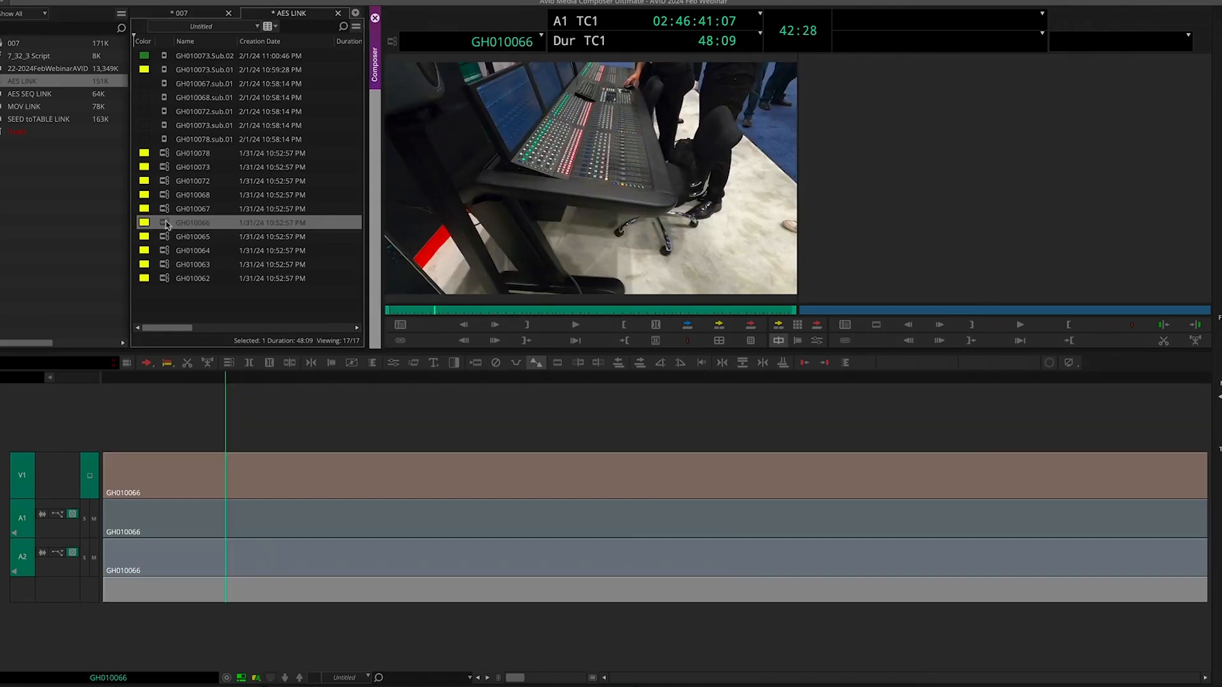
mouse_move(520, 313)
left_mouse_down()
mouse_move(636, 313)
mouse_move(487, 313)
mouse_move(552, 313)
mouse_move(498, 316)
mouse_move(528, 321)
left_mouse_up()
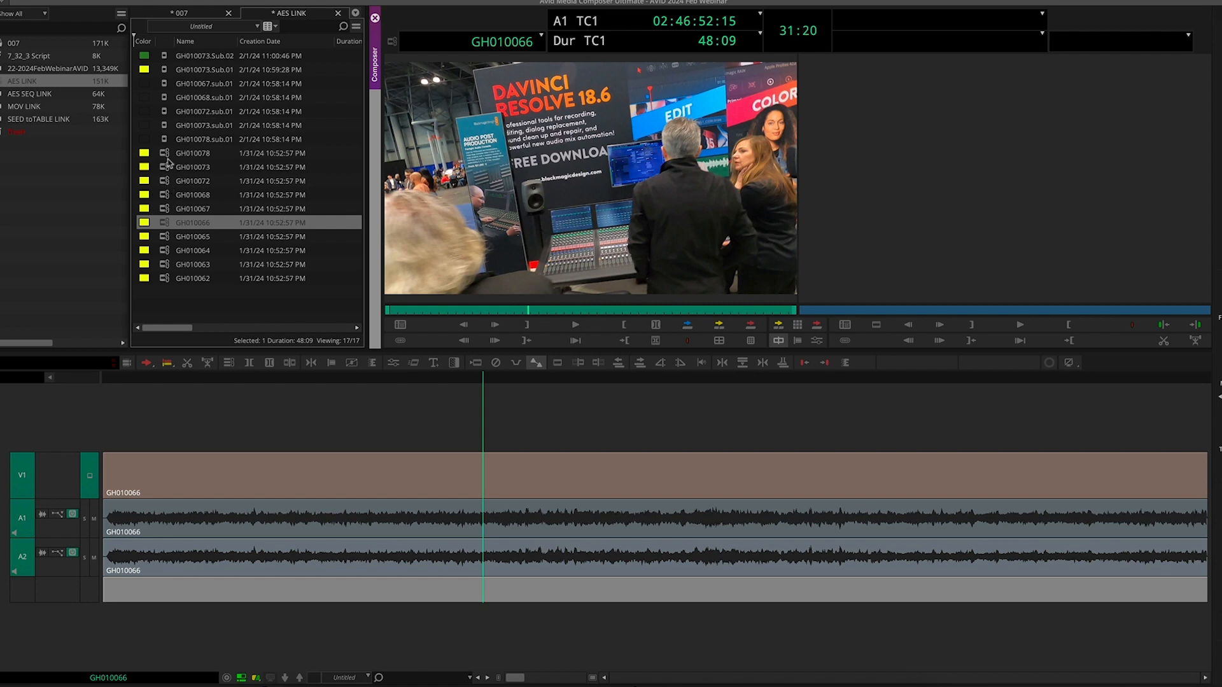
double_click(169, 162)
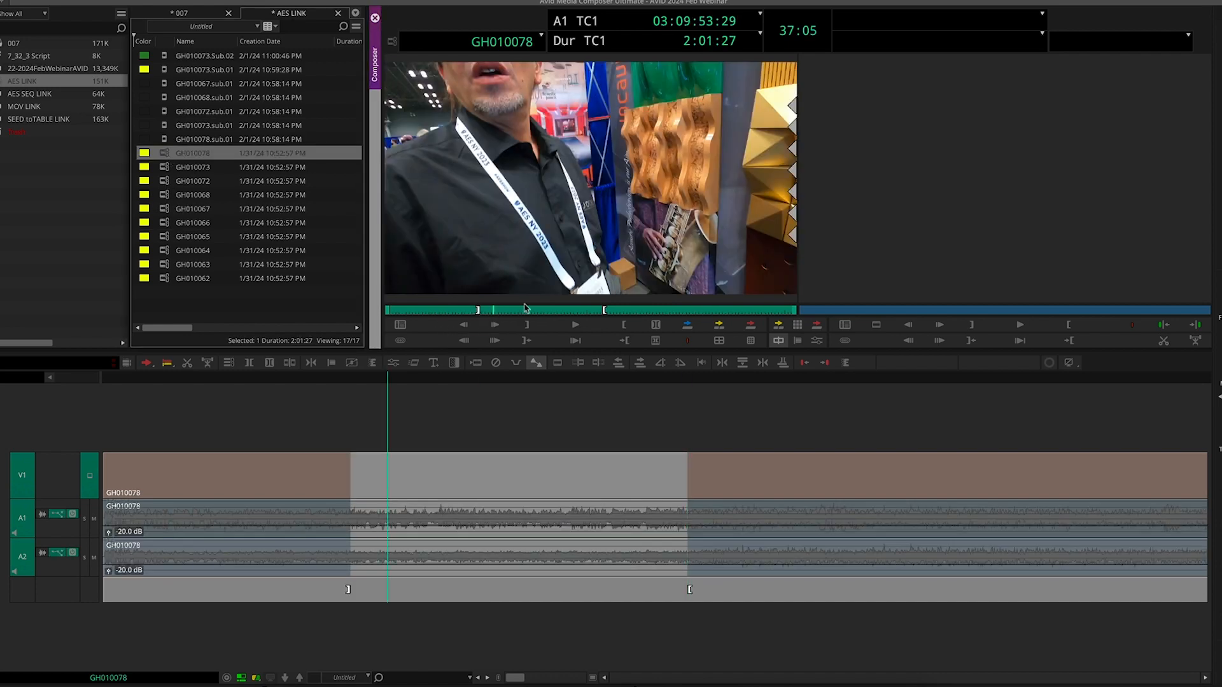
left_click_drag(526, 309, 562, 312)
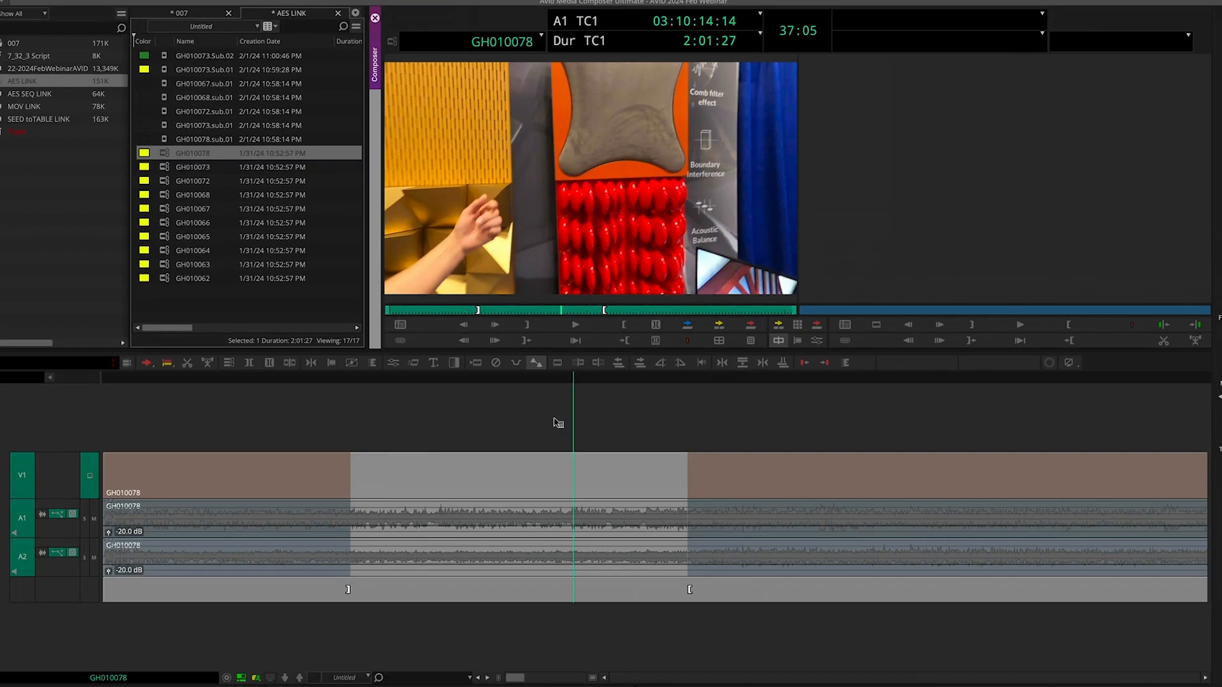
left_click_drag(567, 316, 481, 316)
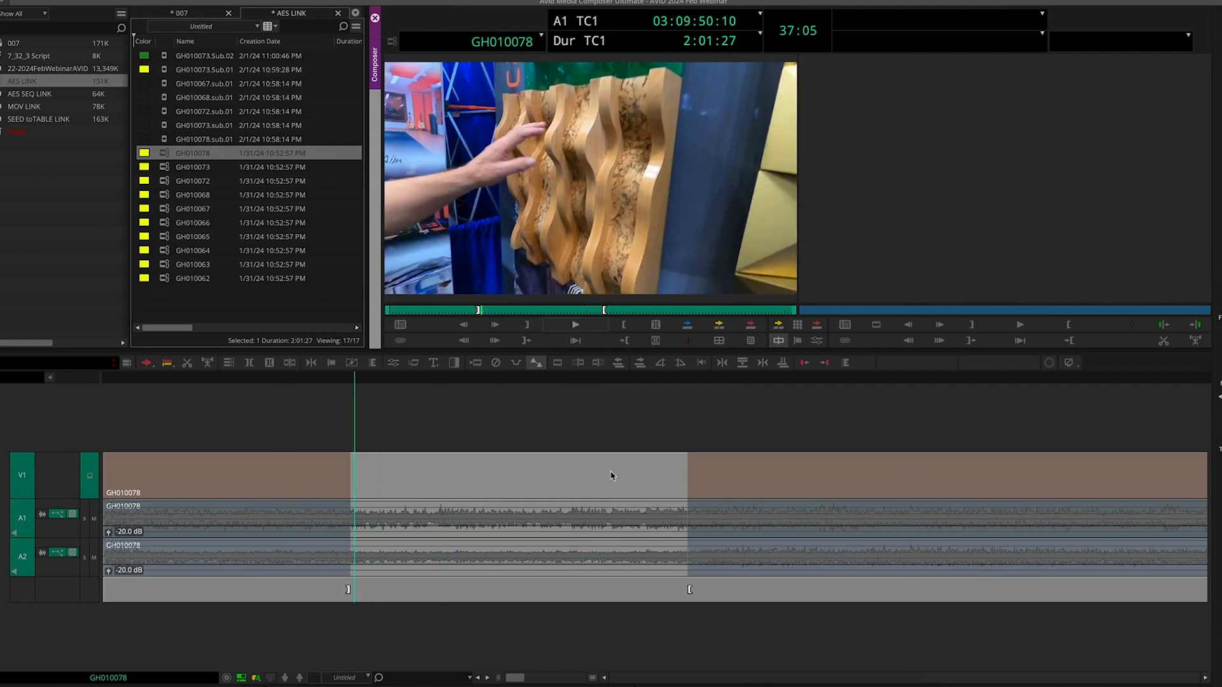
- Play GH010078 from near its in mark and again from an earlier point near its start, stopping after each
key("space")
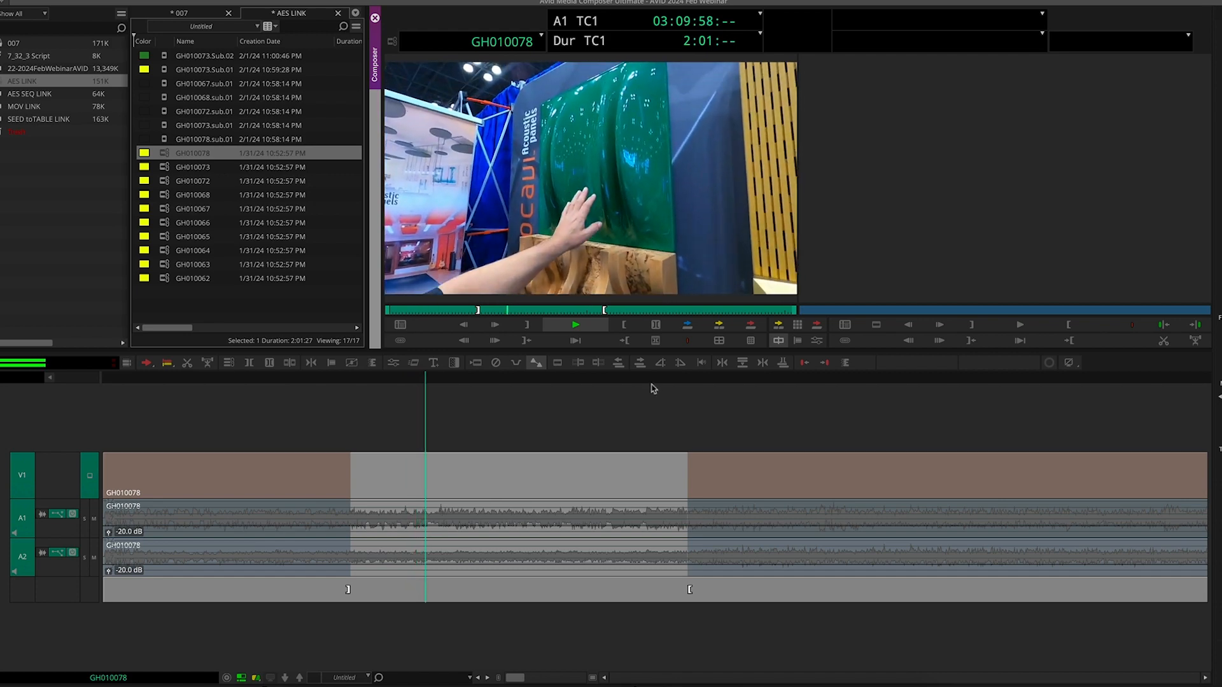
key("space")
left_click_drag(449, 315, 402, 317)
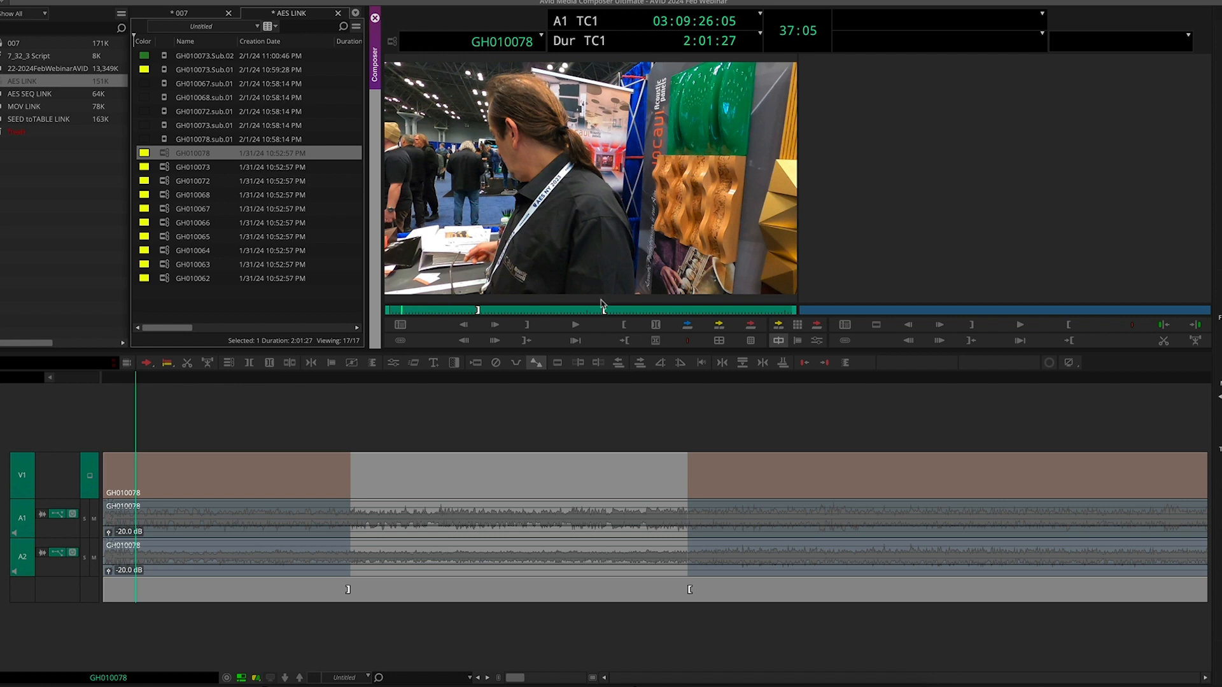
left_click(582, 330)
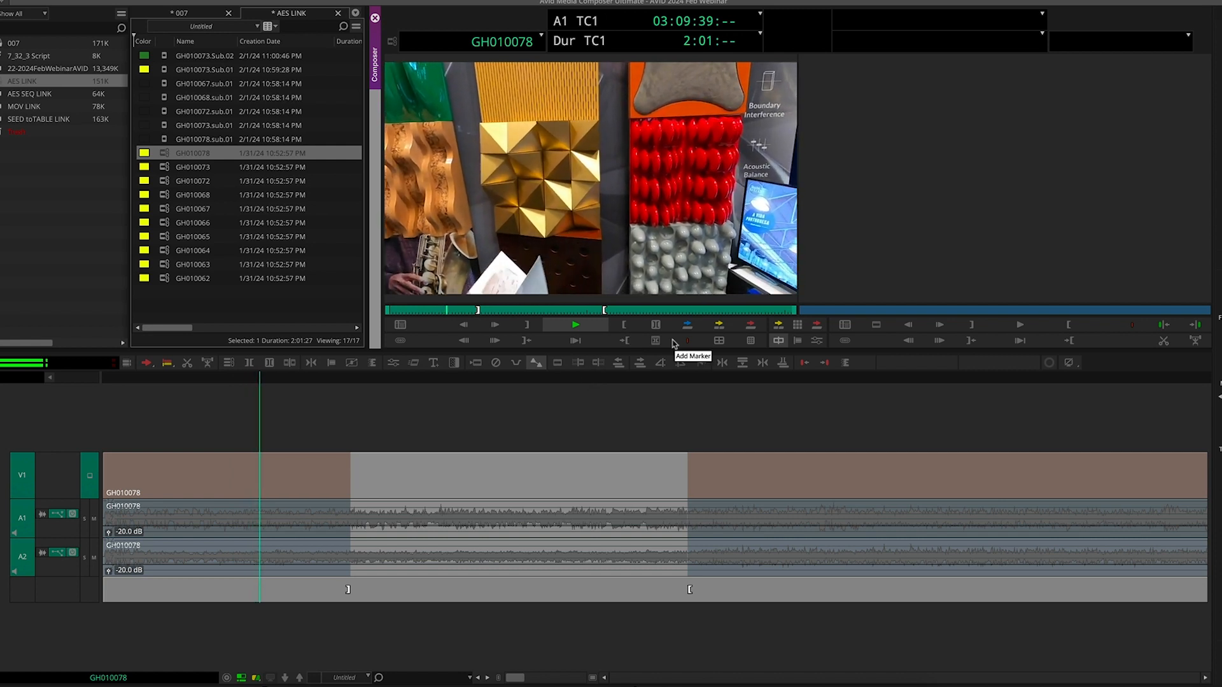
key("space")
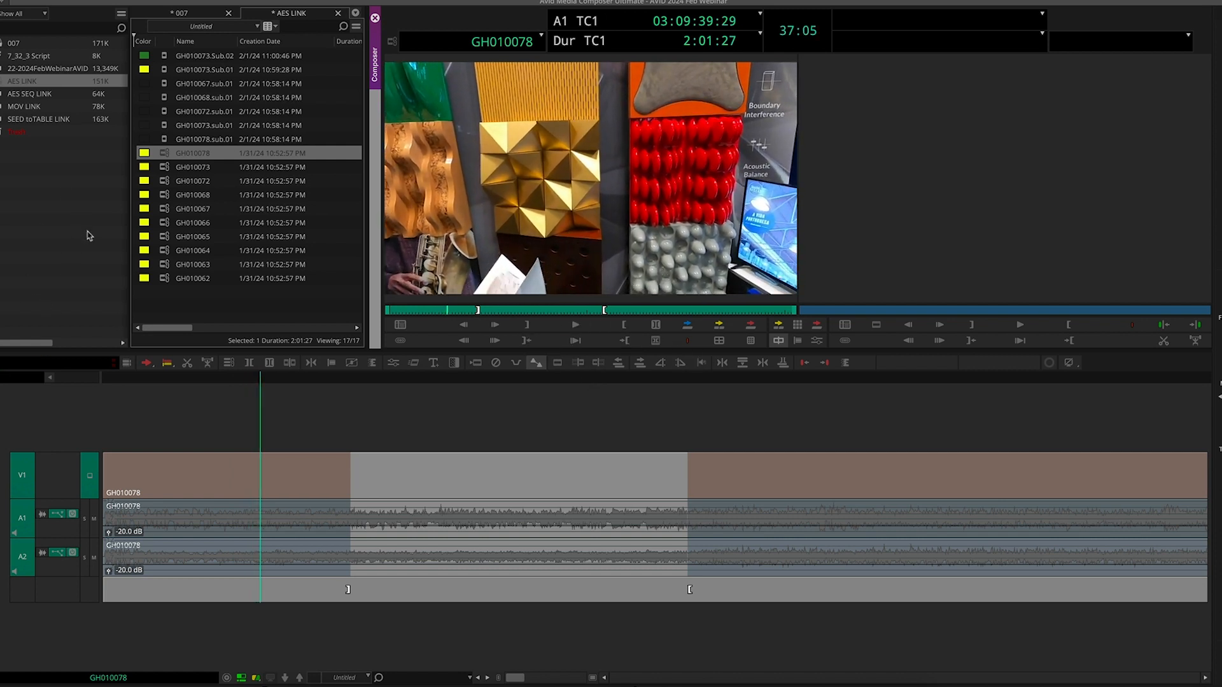
- Create a script from clip GH010078 and widen the bin container so the full transcript lines fit
right_click(164, 154)
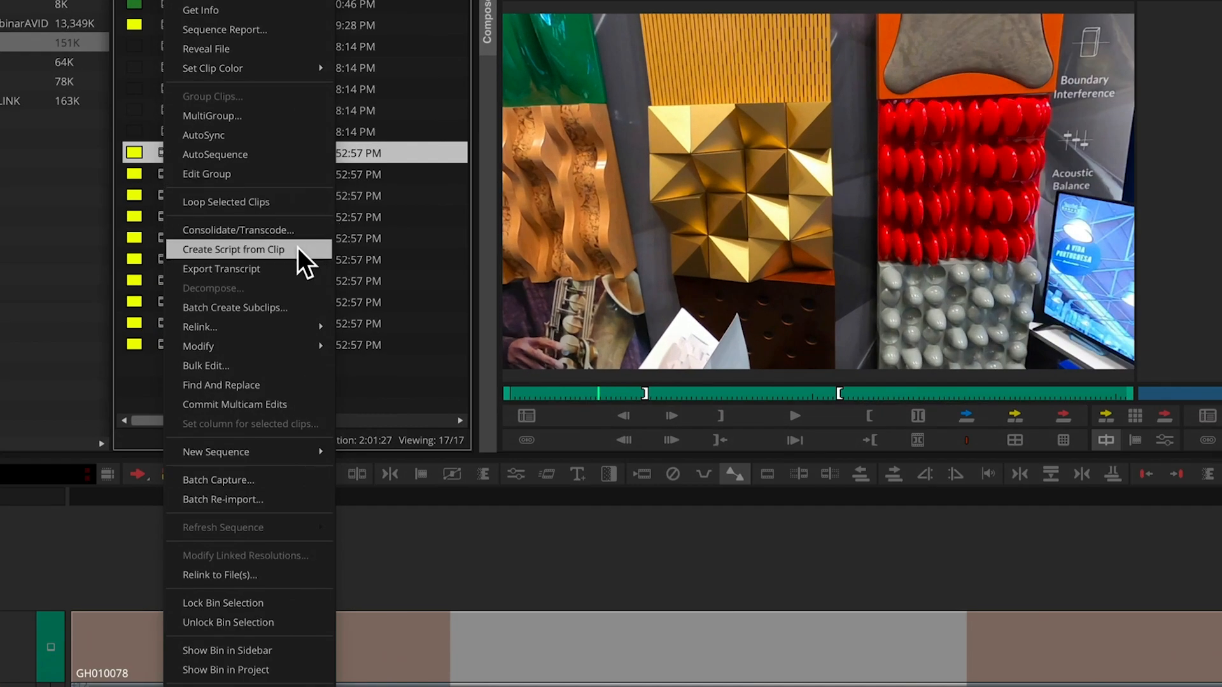
left_click(298, 247)
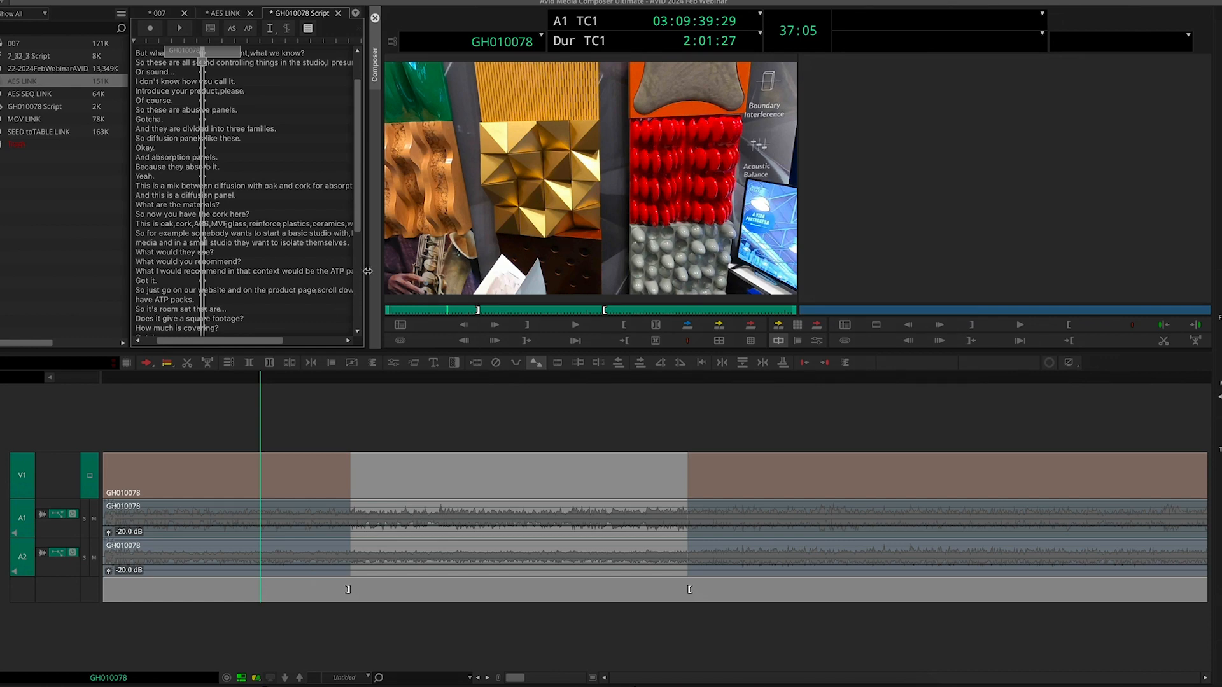
left_click_drag(368, 271, 523, 272)
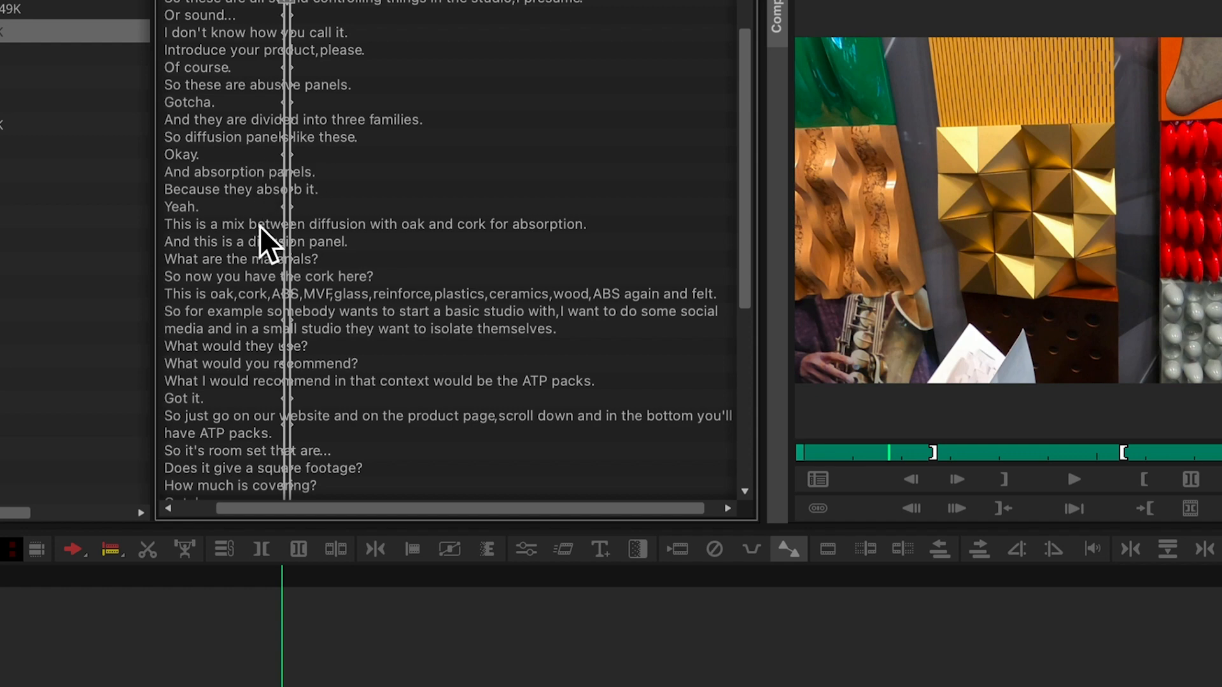
- Play GH010078 from its script lines on the oak and cork mix, "So now you have the cork here?", and the ATP packs recommendation
left_click(286, 224)
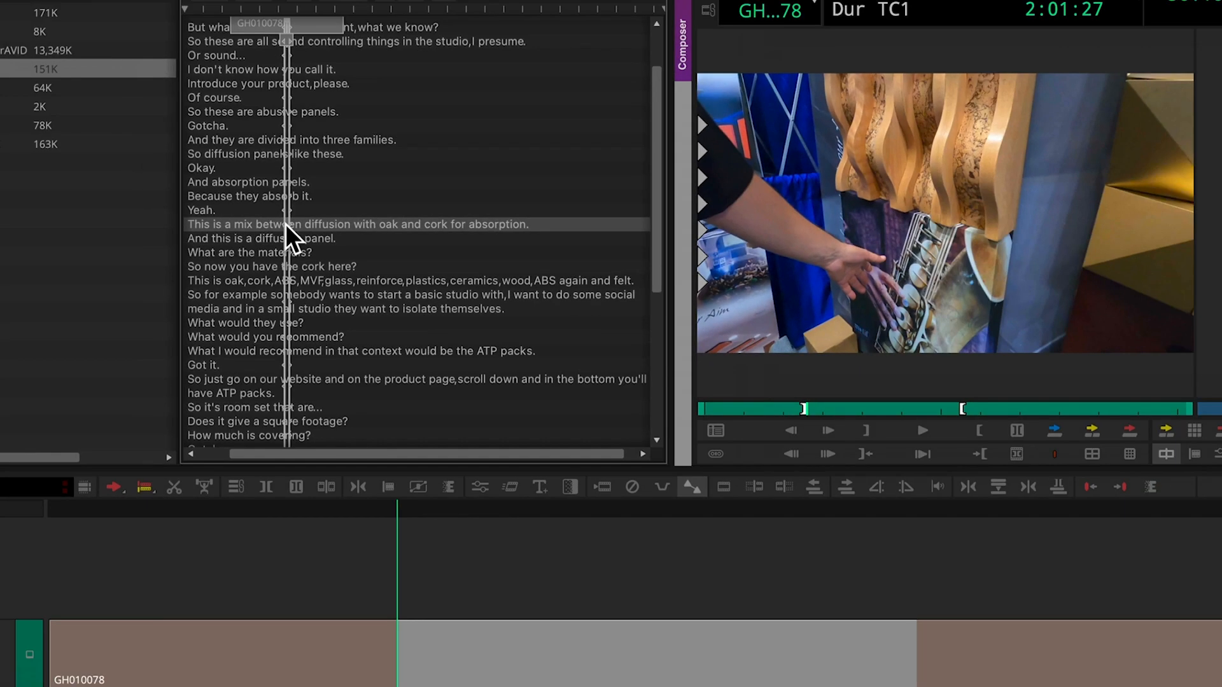
key("space")
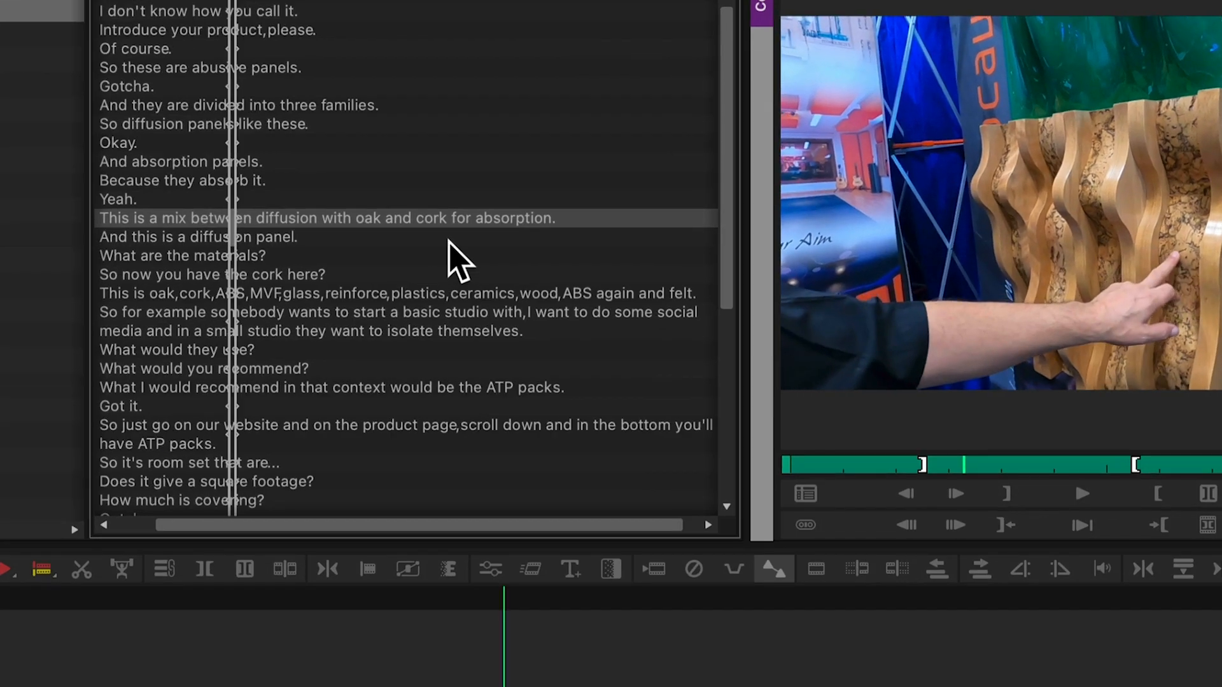
left_click(236, 276)
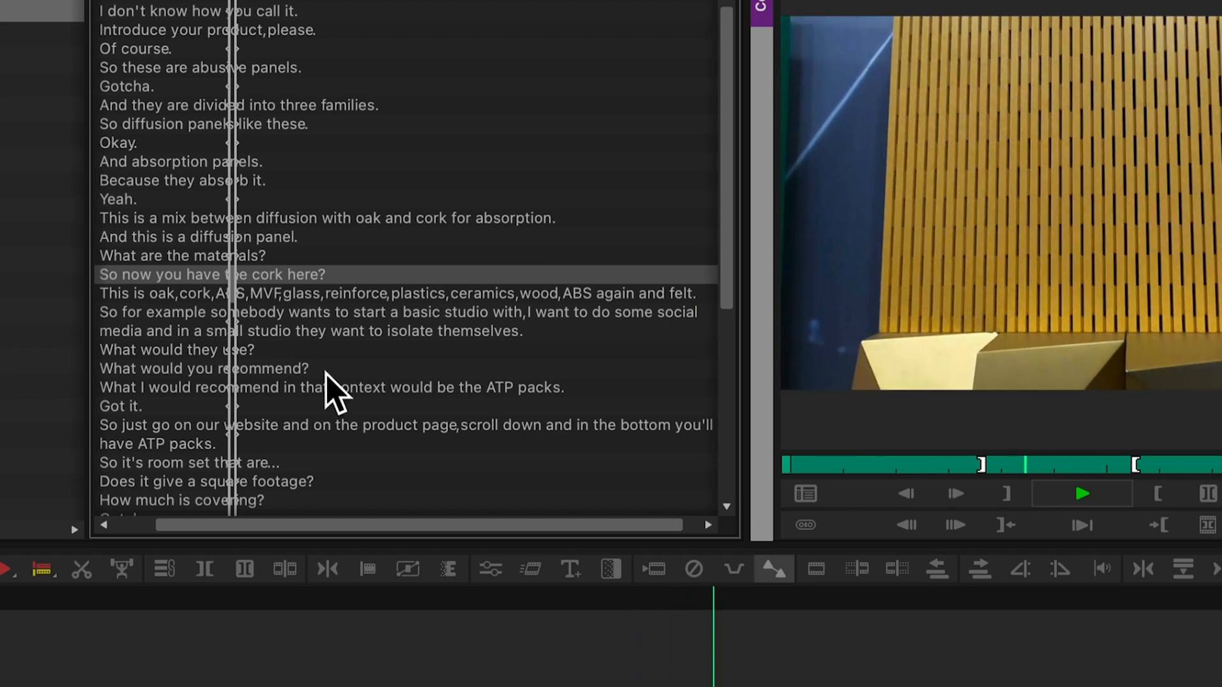
key("space")
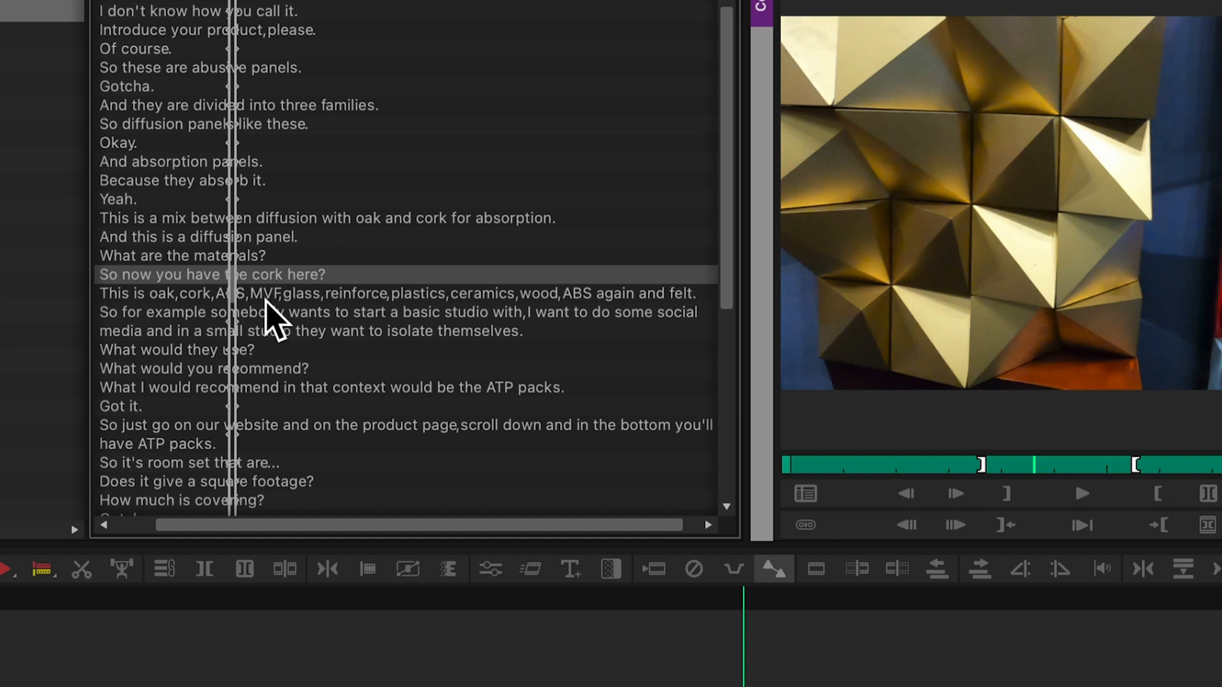
left_click(230, 390)
double_click(230, 389)
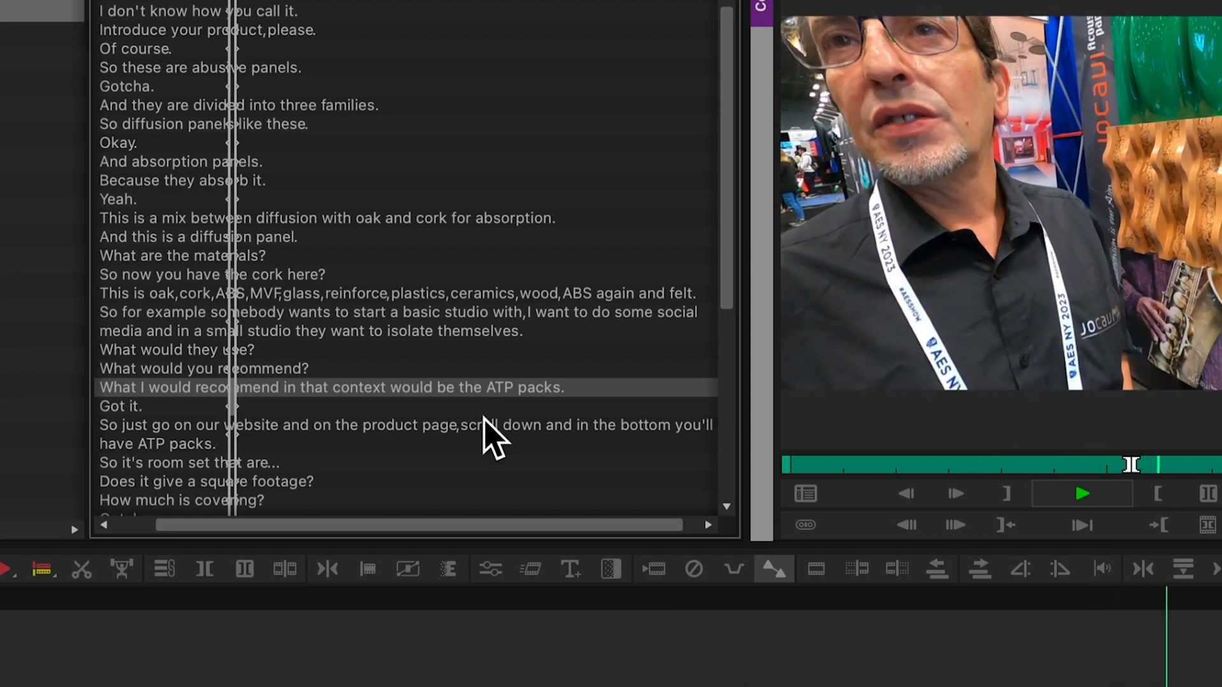
key("space")
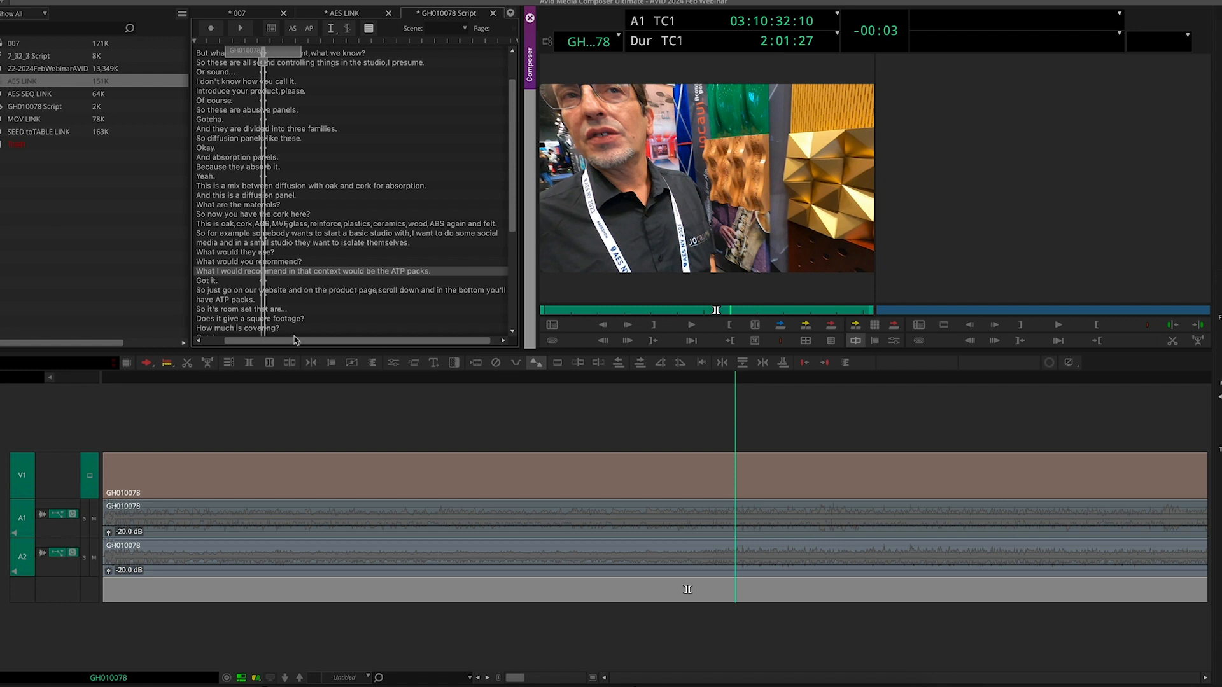
left_click_drag(294, 342, 270, 342)
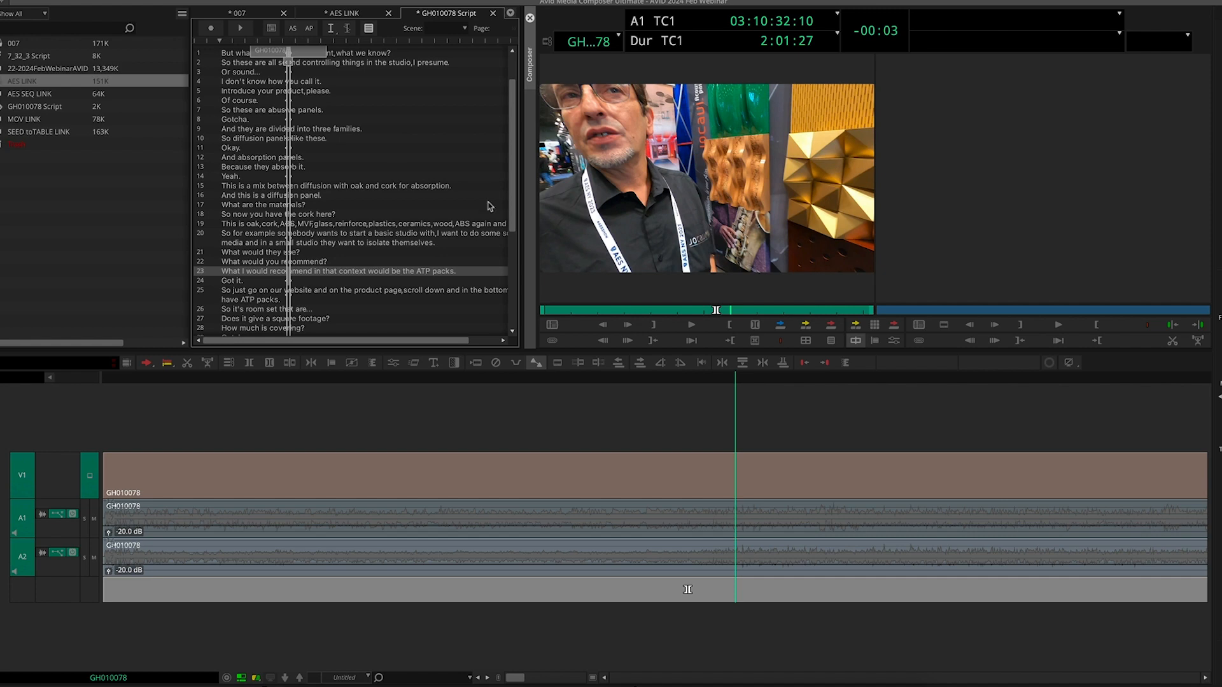
left_click_drag(677, 311, 738, 310)
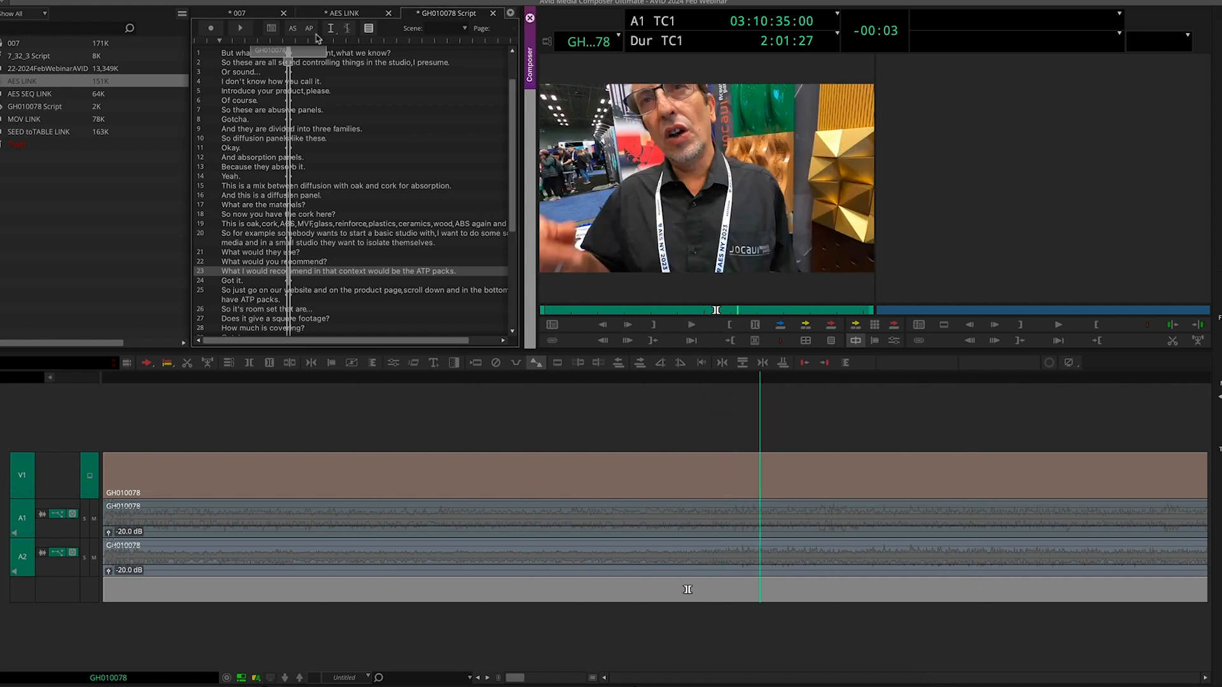
- Delete the seven subclips, GH010073.Sub.02 through GH010078.sub.01, from the AES LINK bin
key("ctrl+shift+Tab")
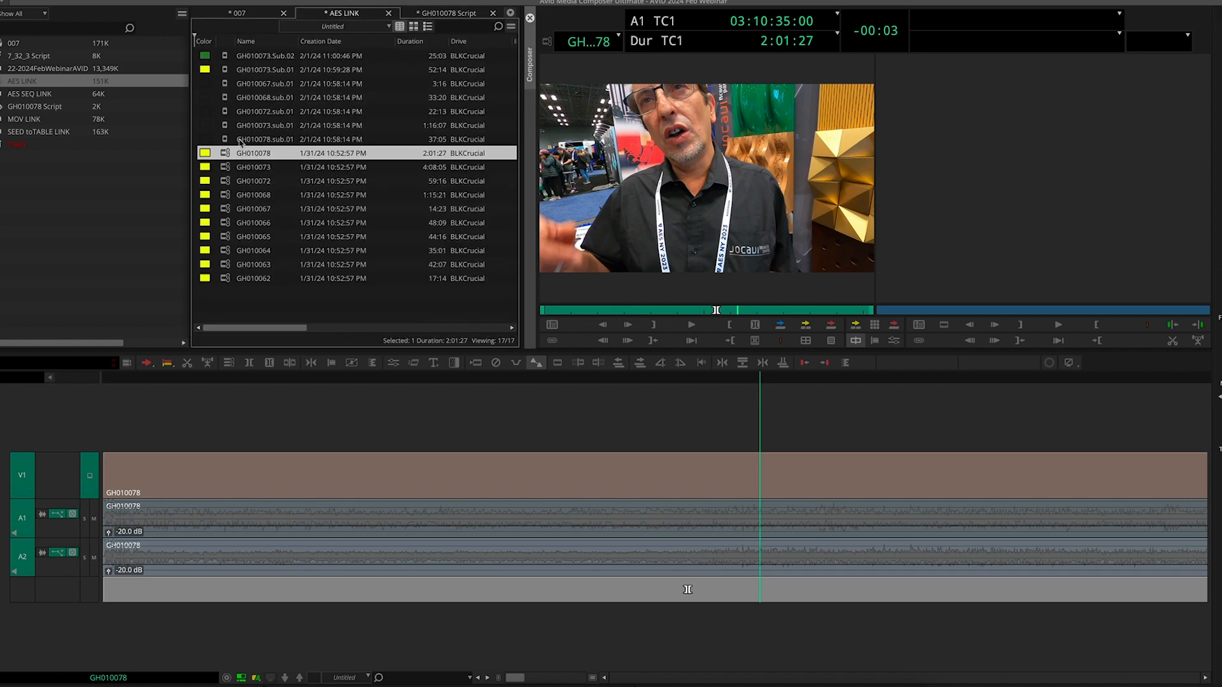
left_click(224, 139)
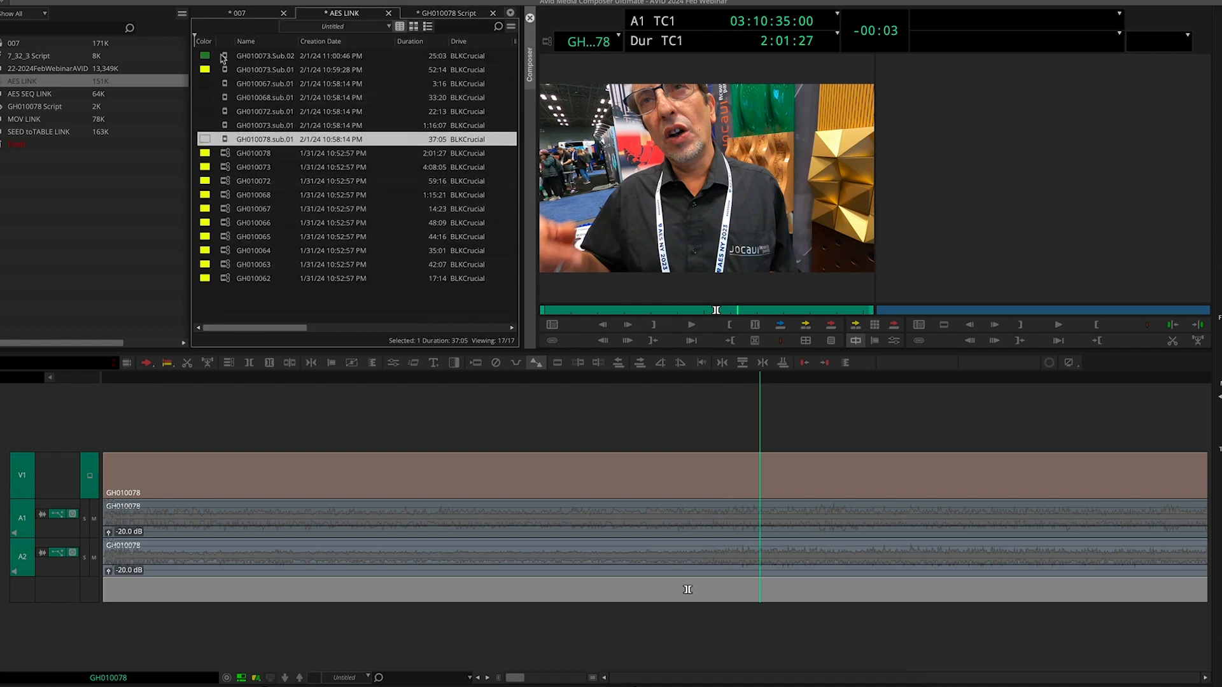
left_click(225, 57, "shift")
key("Delete")
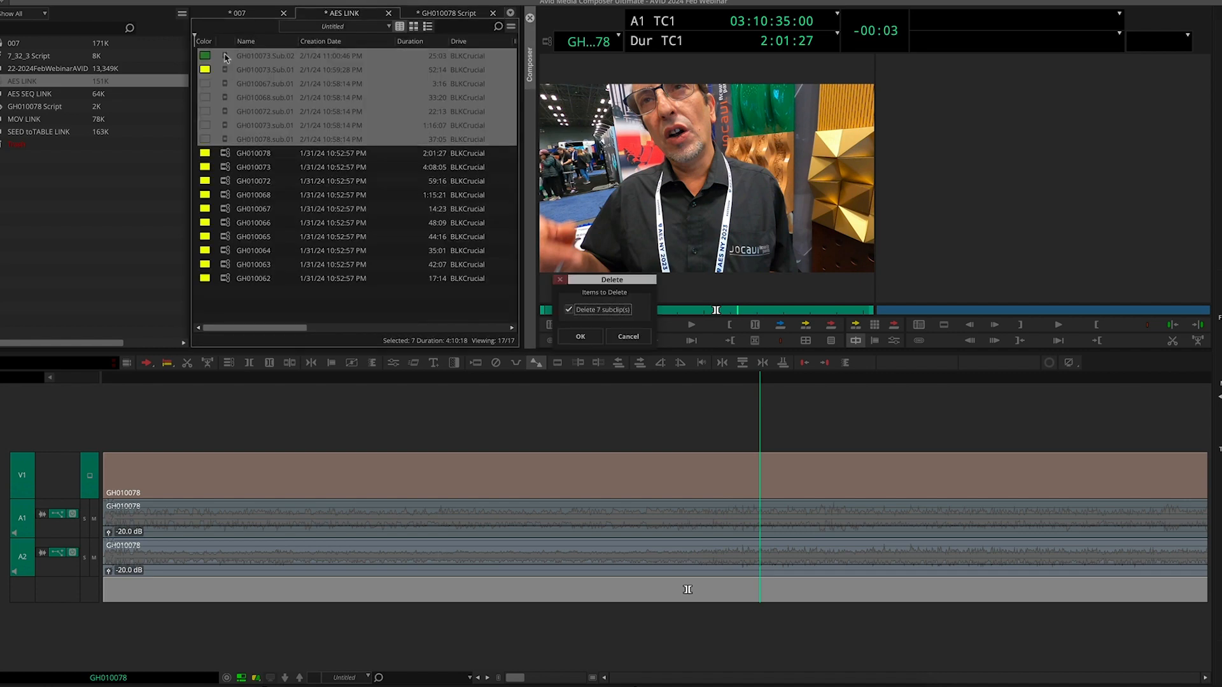
left_click(582, 337)
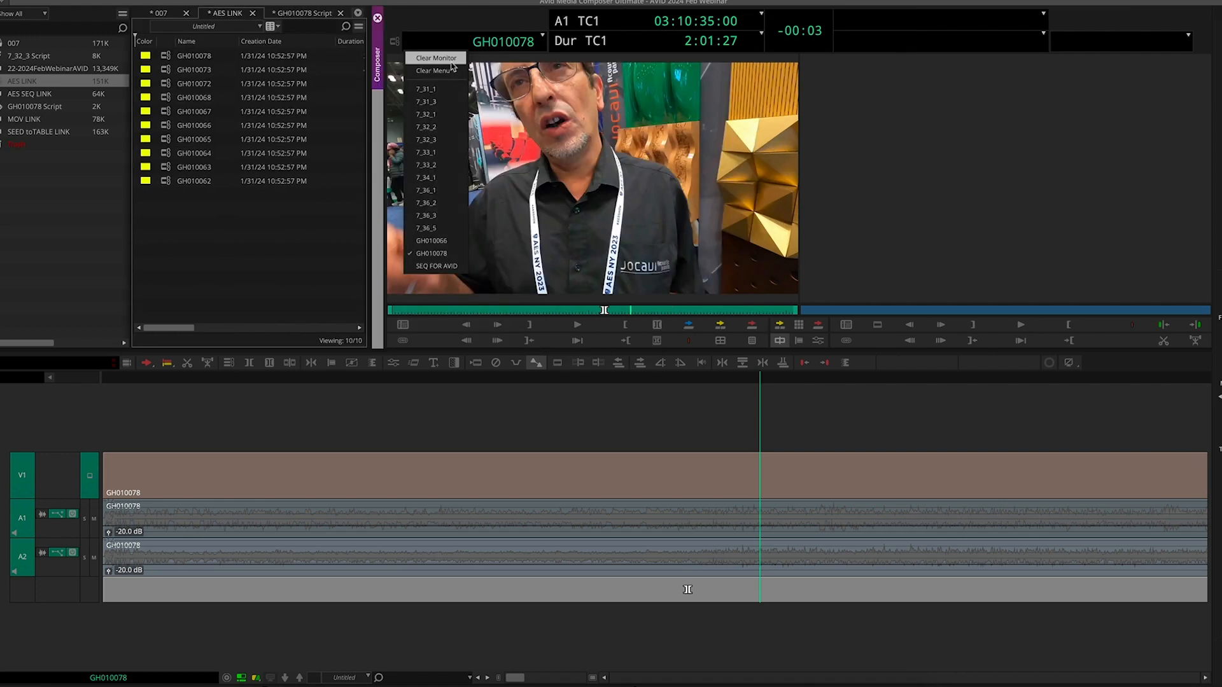
- Clear the source monitor and its list of previously loaded clips
left_click(451, 60)
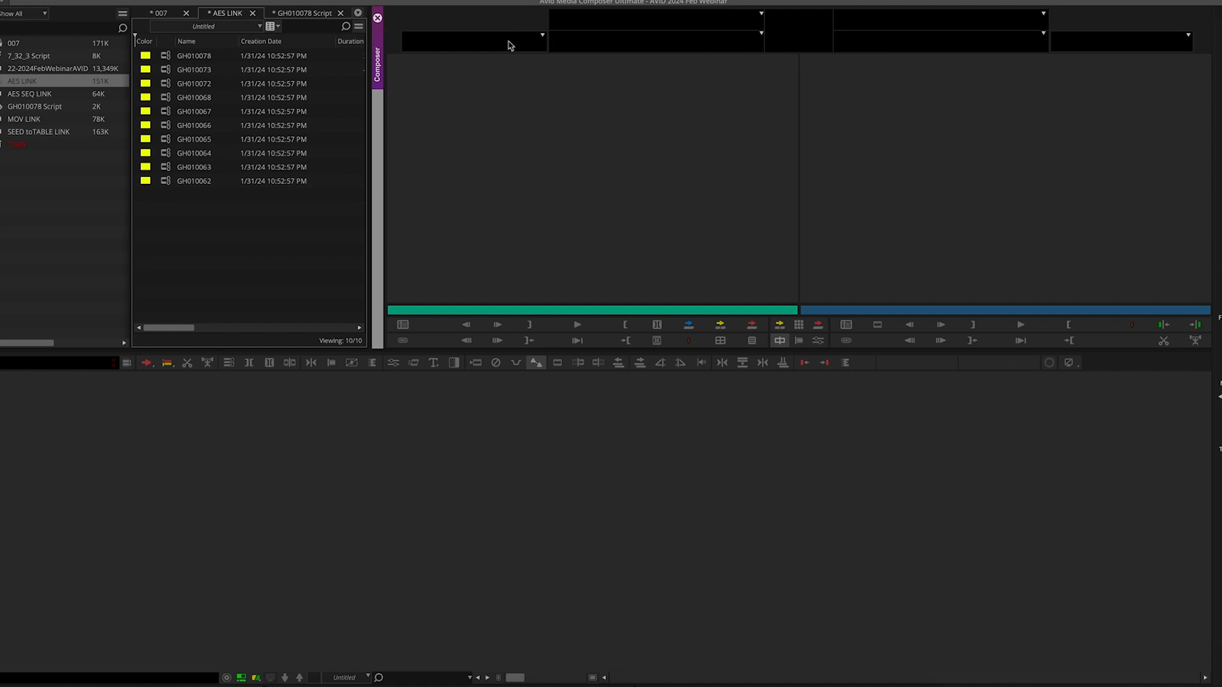
left_click(544, 37)
left_click(455, 72)
- Load GH010078 into the source monitor and mark an in-to-out range about 15:07 long, ending at 03:10:05:07
double_click(165, 58)
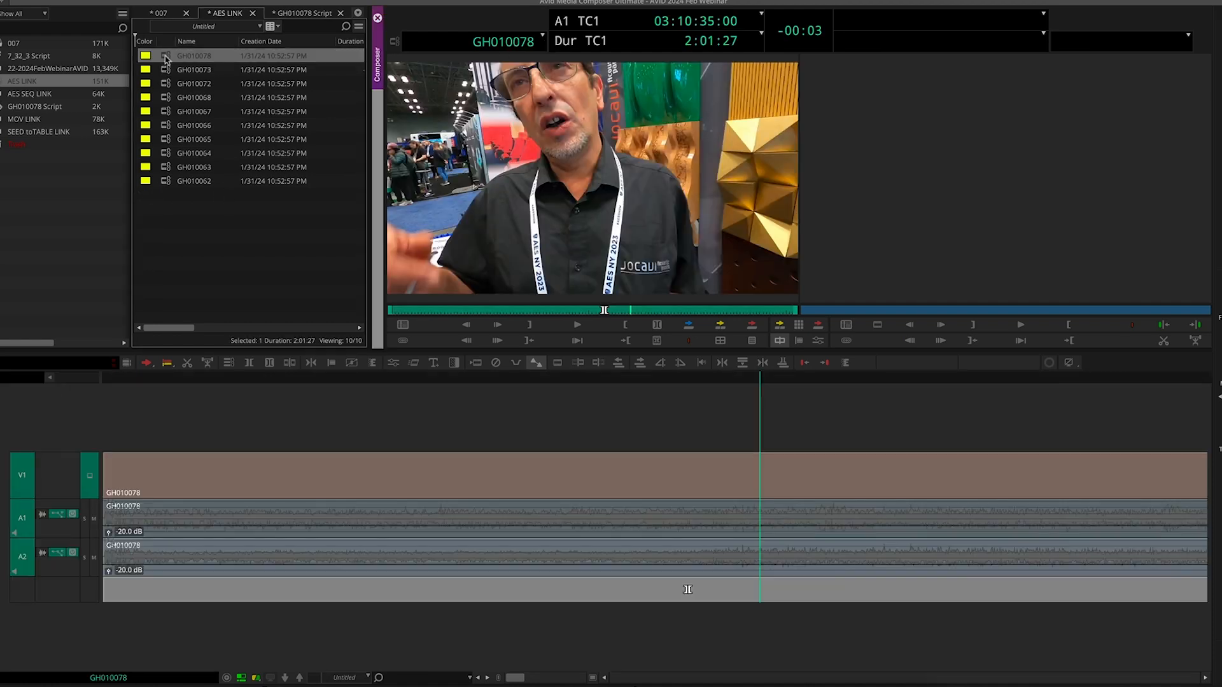
left_click_drag(472, 311, 533, 312)
key("i")
key("o")
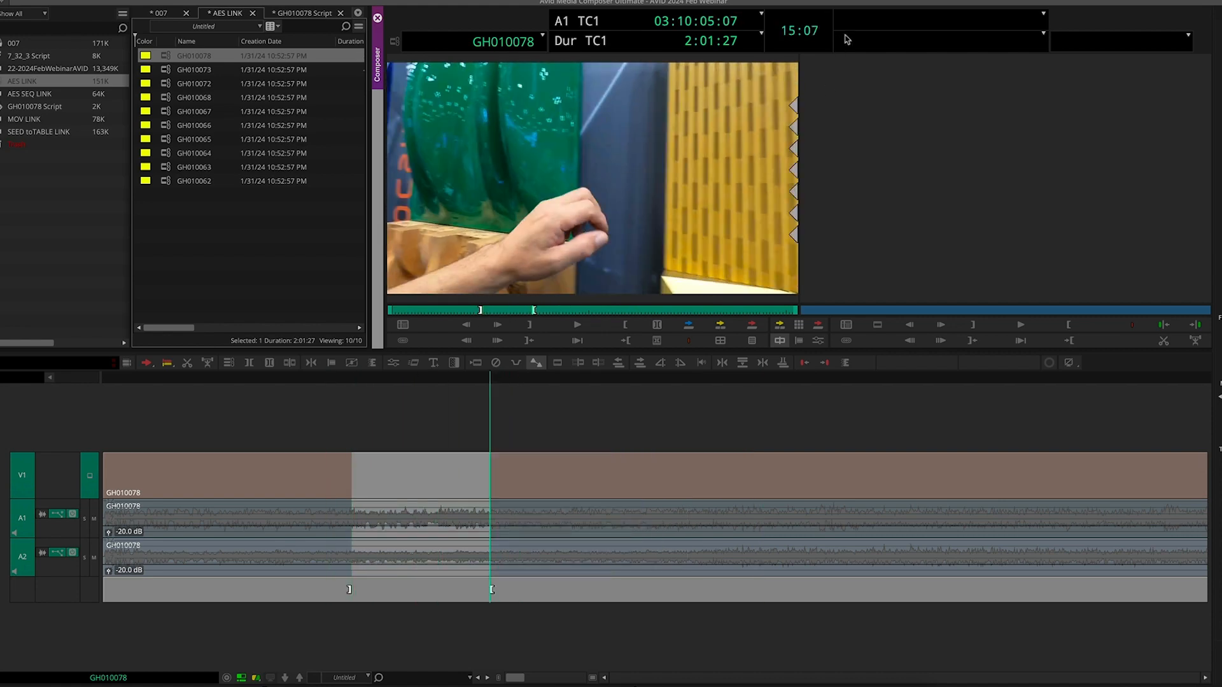
- Review the marked ranges of GH010073 and GH010072 in the source monitor and make a subclip of GH010072 in the AES LINK bin
double_click(171, 70)
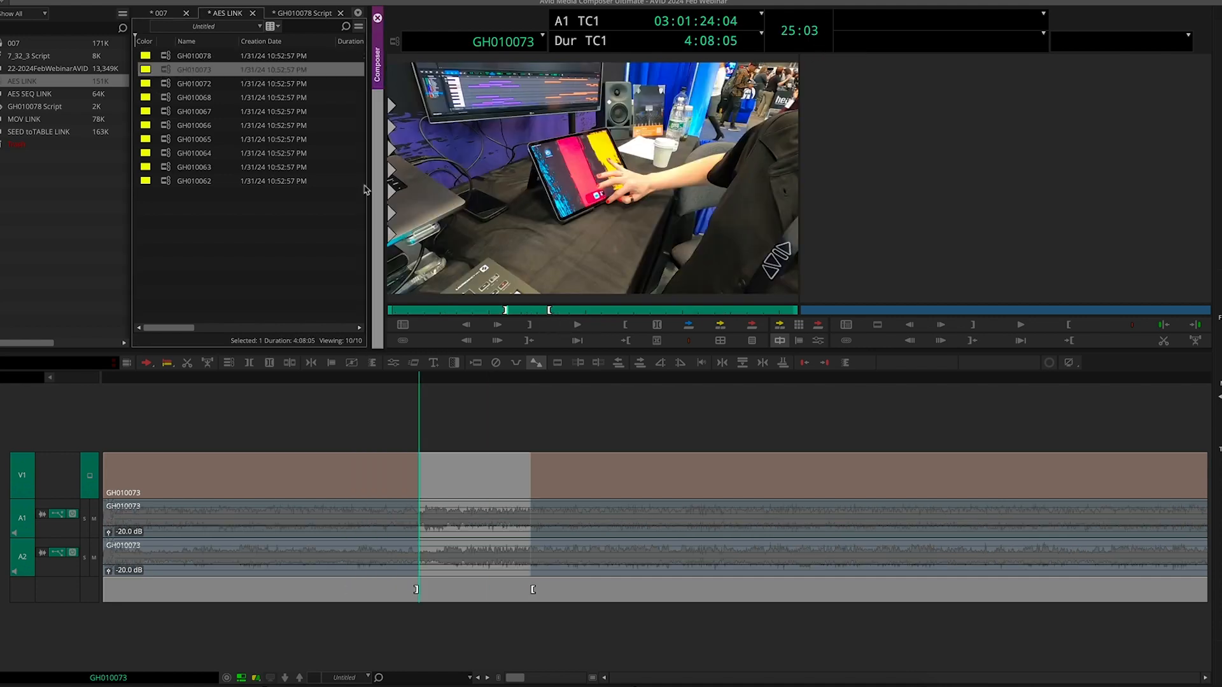
double_click(164, 84)
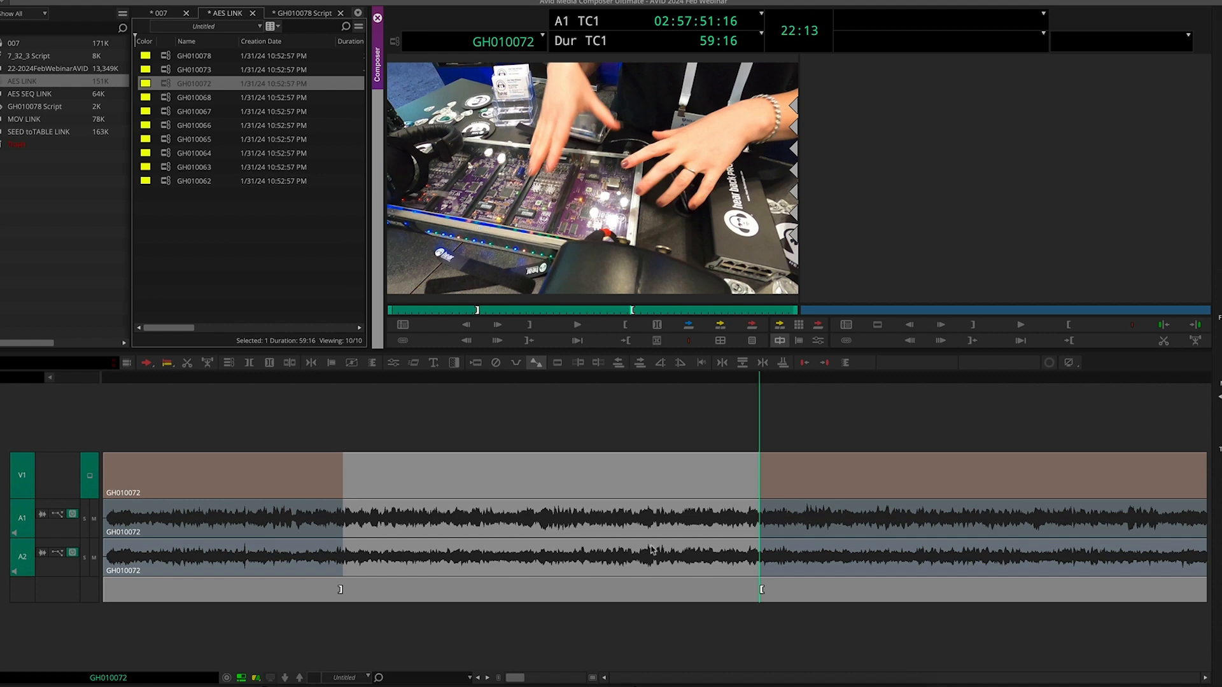
mouse_move(496, 312)
left_mouse_down()
mouse_move(465, 311)
mouse_move(520, 316)
mouse_move(417, 317)
mouse_move(476, 314)
left_mouse_up()
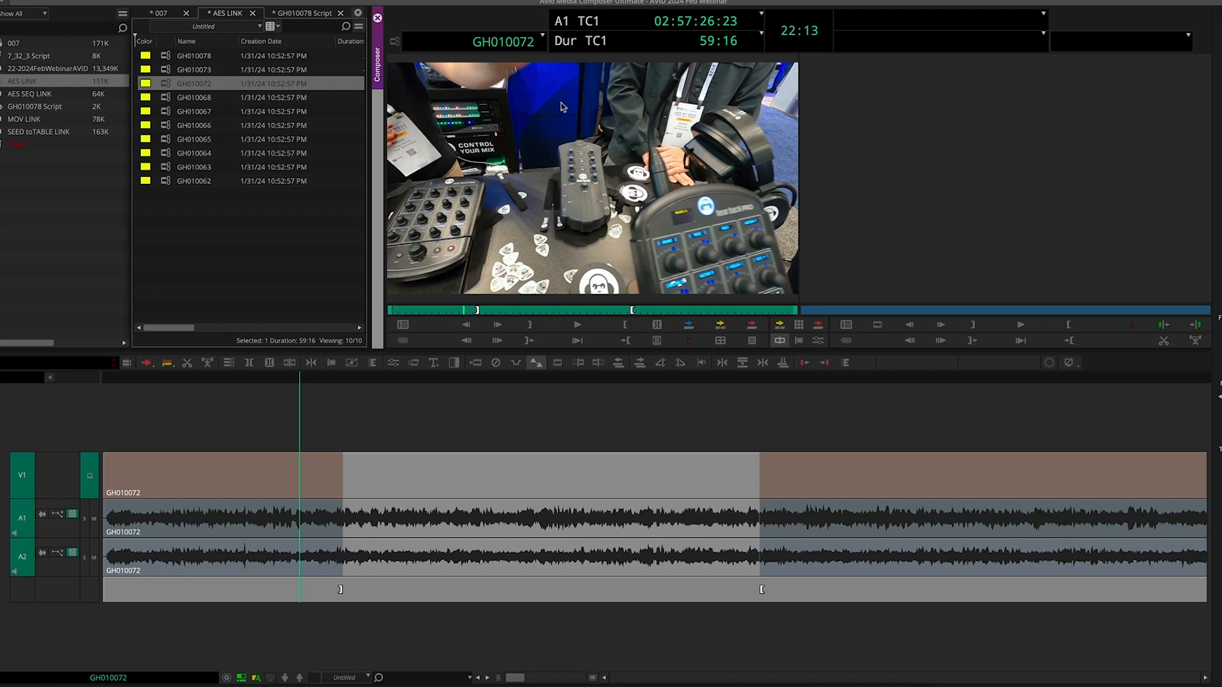
left_click_drag(562, 107, 278, 238)
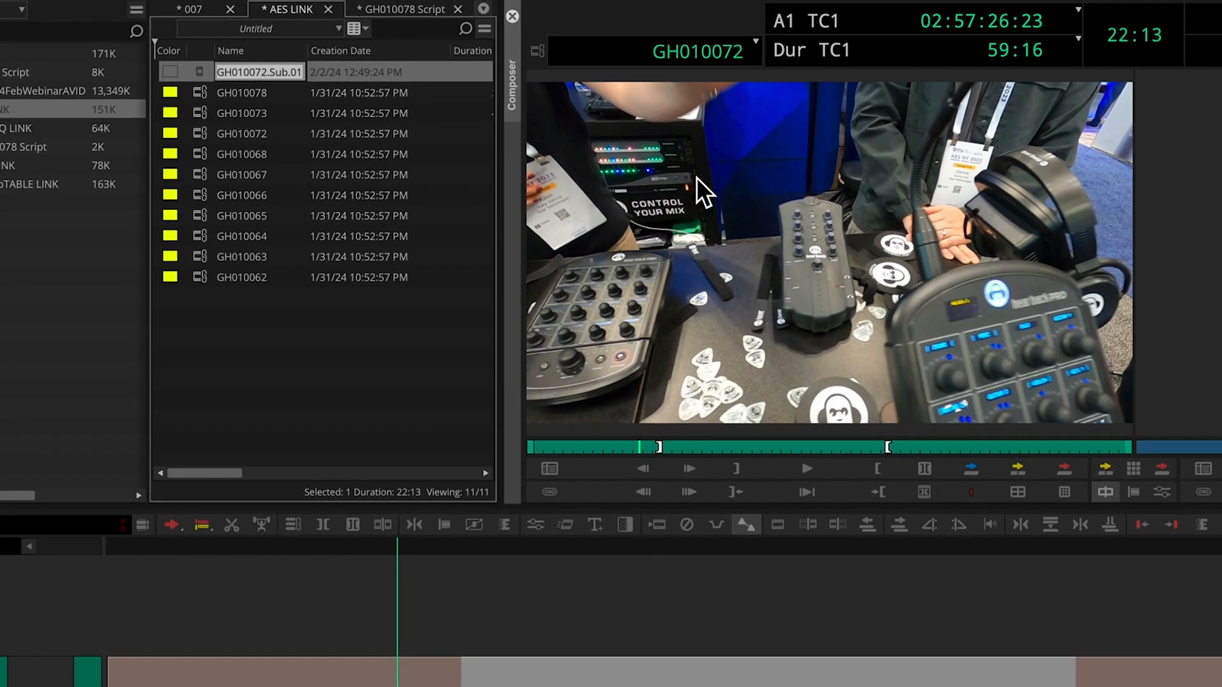
- Delete the GH010072 subclip from the AES LINK bin
left_click(198, 71)
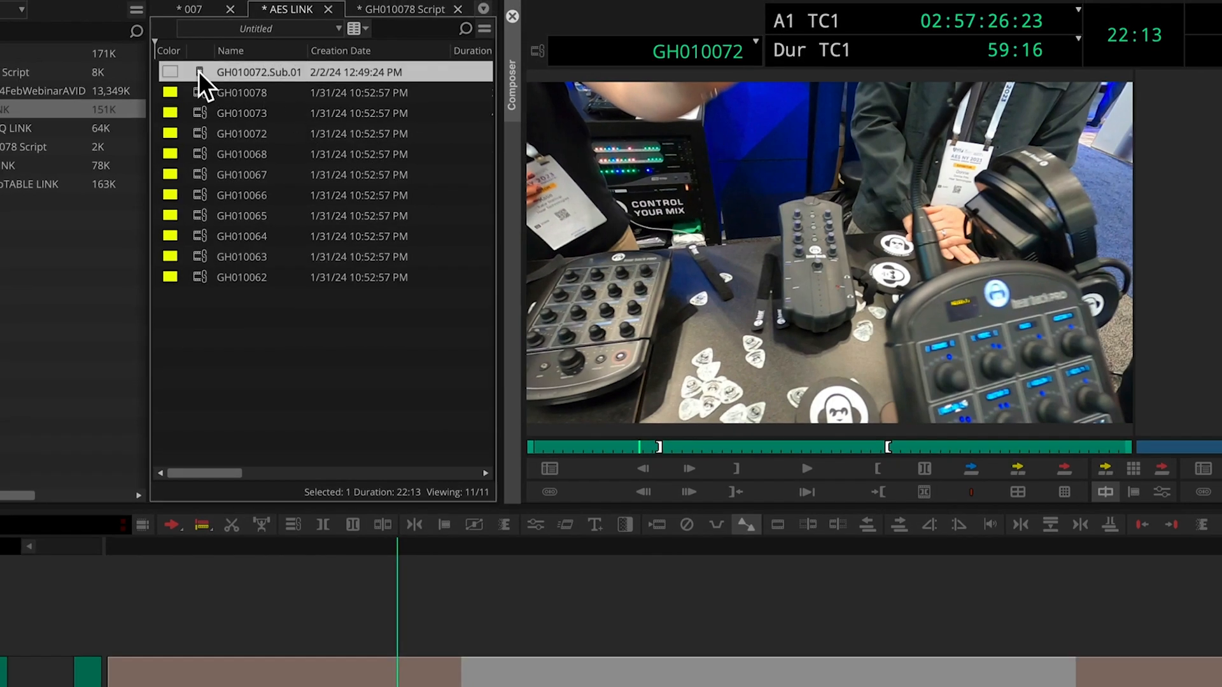
key("Delete")
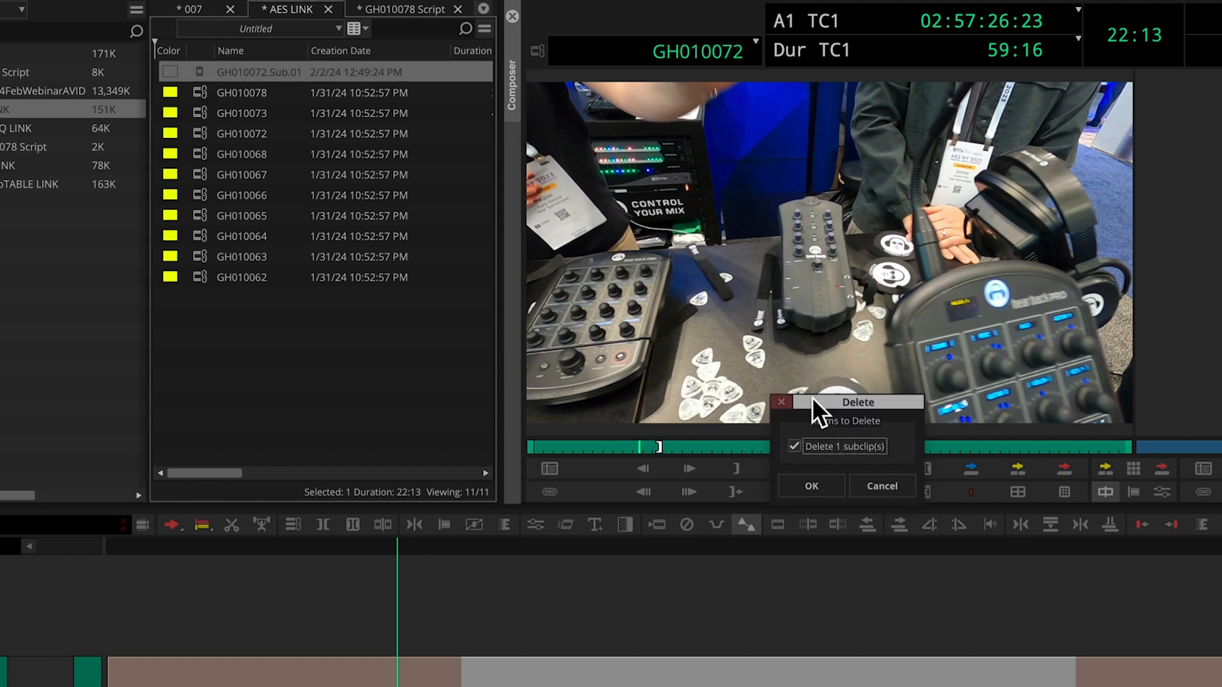
left_click(827, 490)
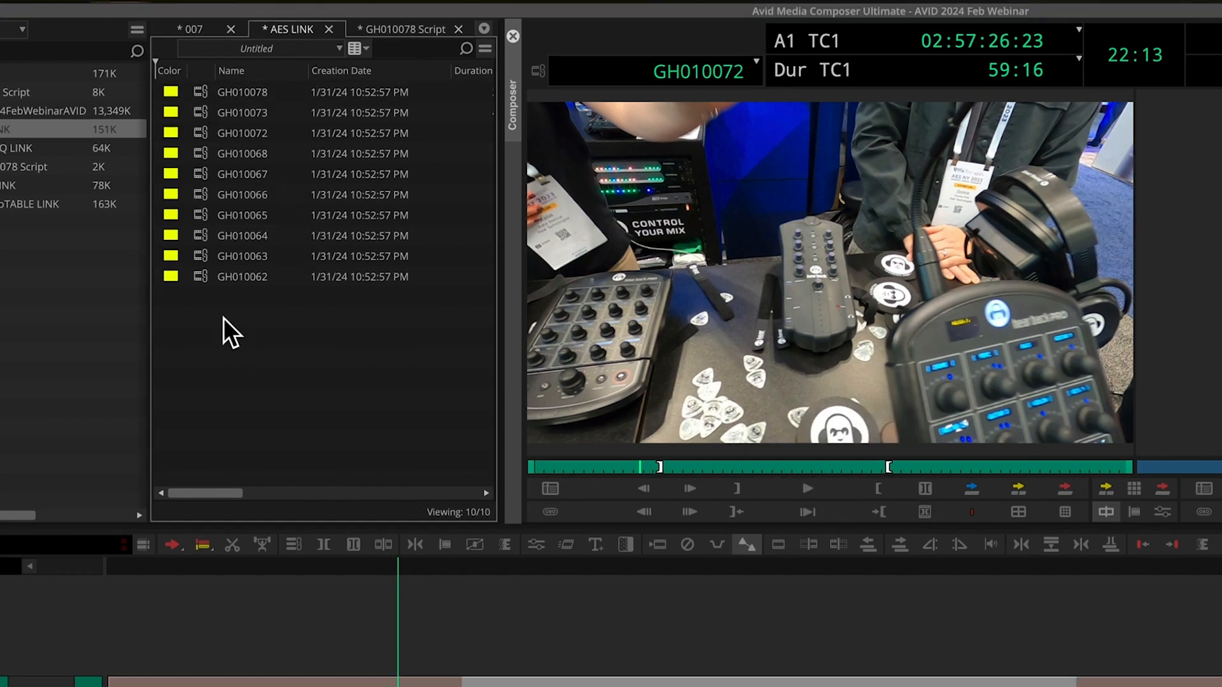
- Load GH010065 into the source monitor and mark an in-to-out range about 07:00 long, ending at 02:46:01:22
left_click(207, 193)
double_click(207, 219)
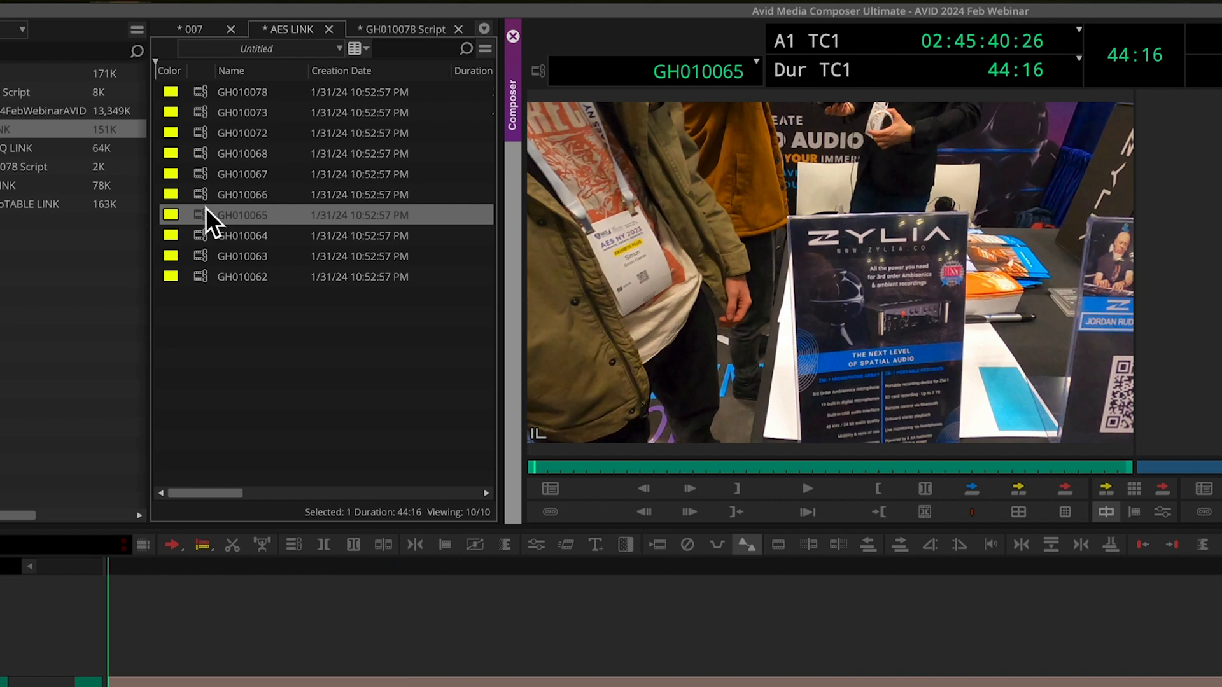
left_click(718, 469)
key("i")
left_click(813, 469)
key("o")
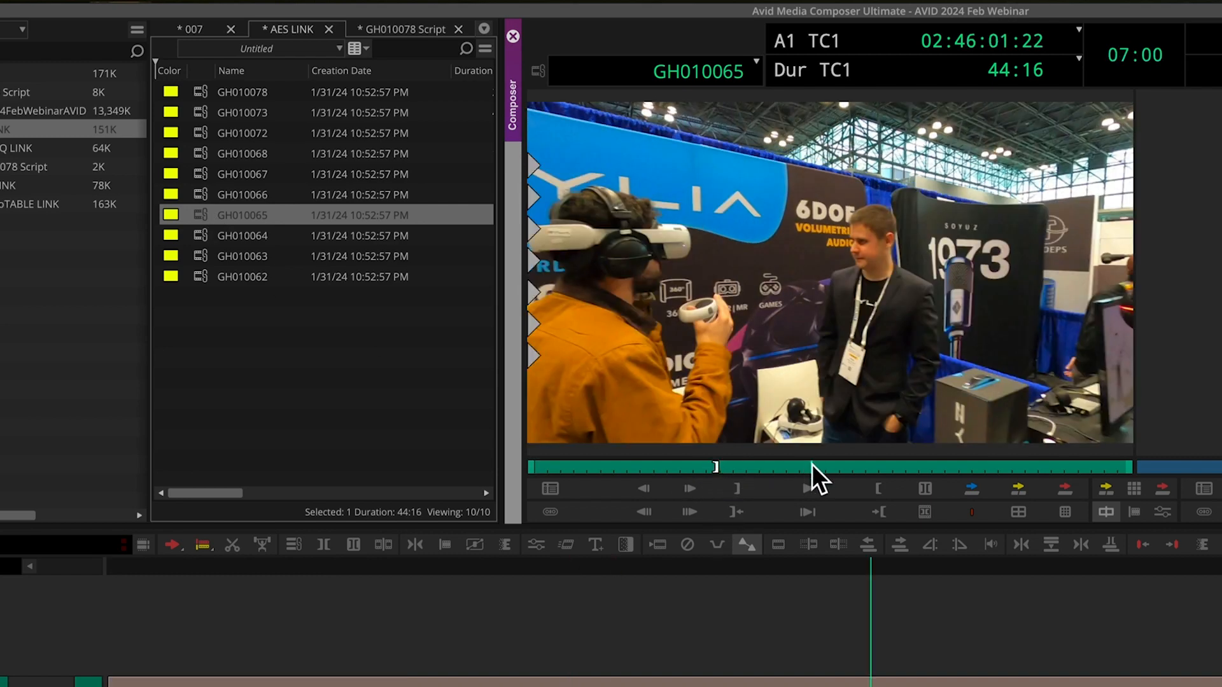
- Load GH010064 and mark an in-to-out range about 02:24 long, ending at 02:44:18:27
double_click(196, 234)
left_click(738, 469)
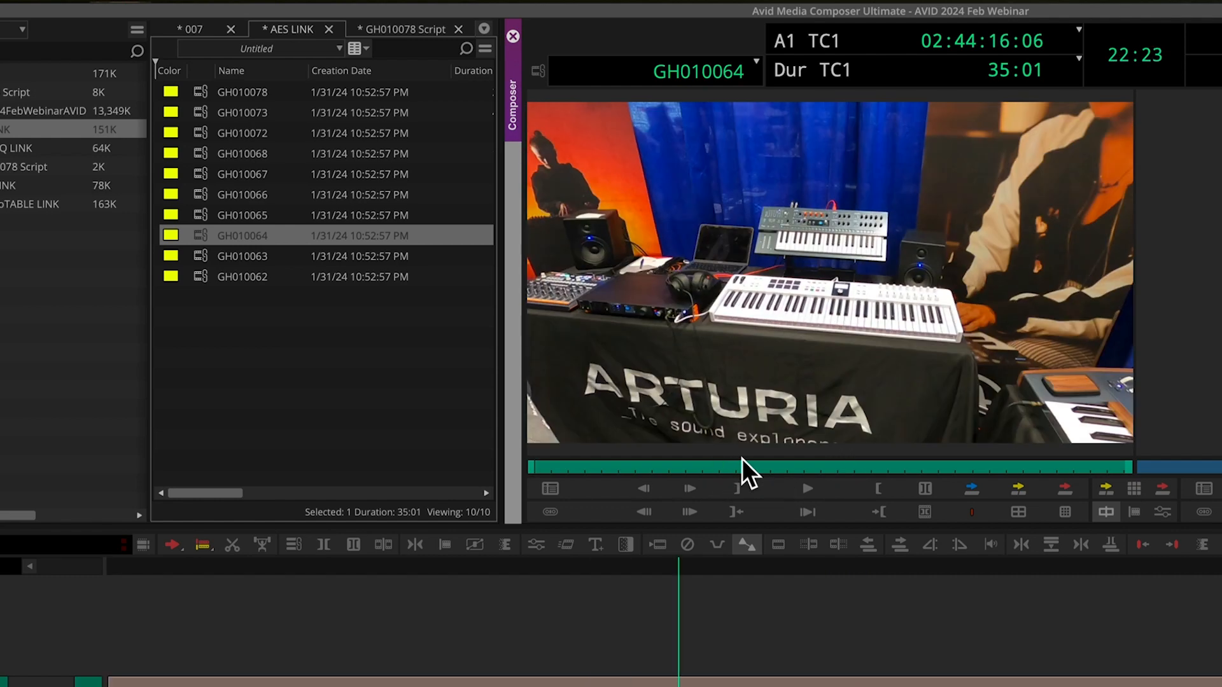
key("i")
left_click(790, 471)
key("o")
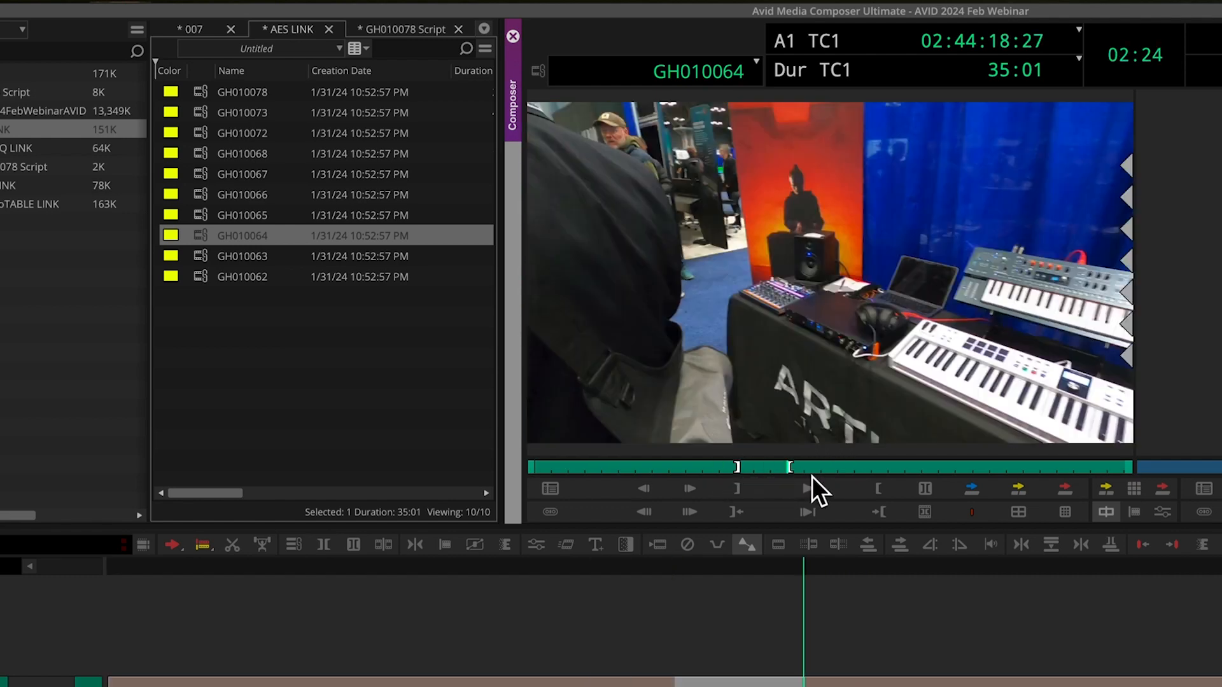
- Load GH010063 and mark an in-to-out range about 05:05 long, starting at 02:43:10:15
double_click(199, 256)
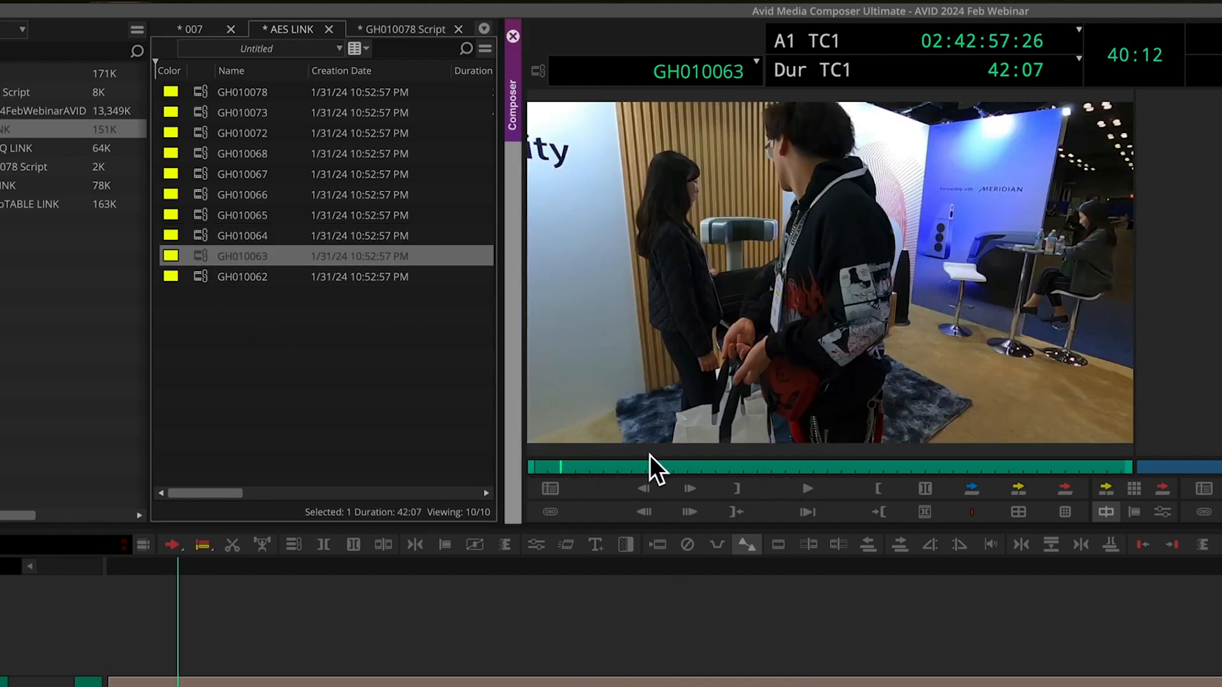
left_click(737, 469)
key("i")
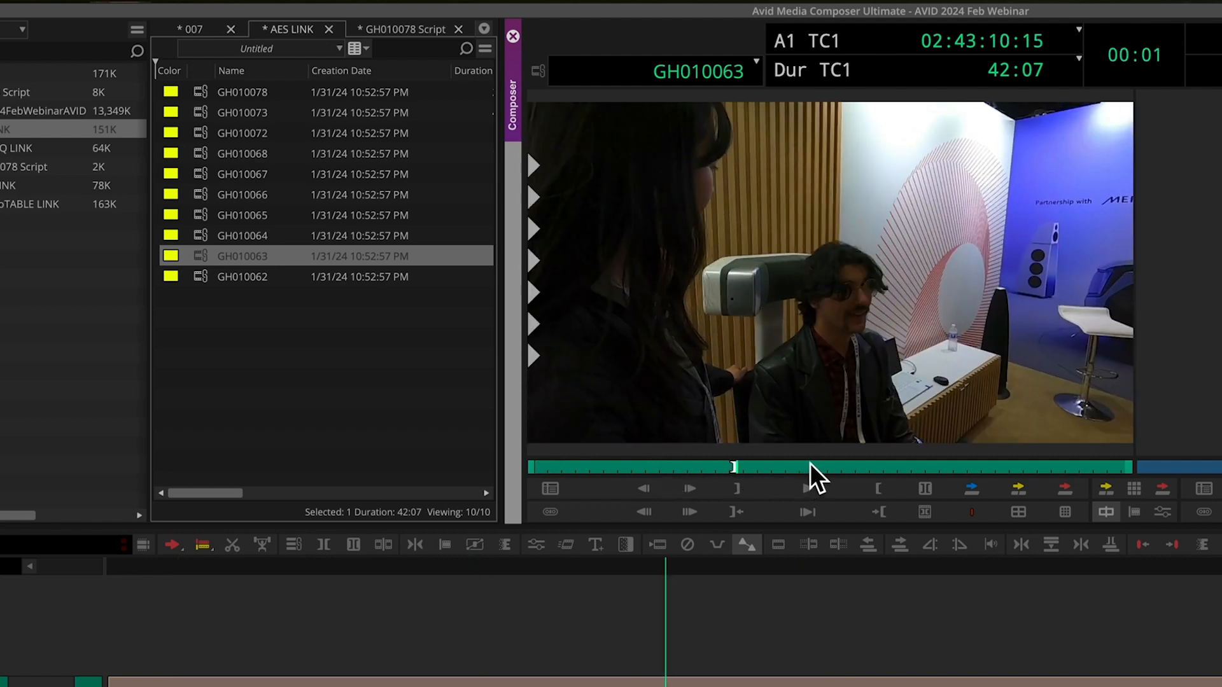
left_click(812, 469)
key("o")
- Load GH010062 and mark an in-to-out range about 02:03 long, from 02:37:58:00 to 02:38:00:02
double_click(194, 277)
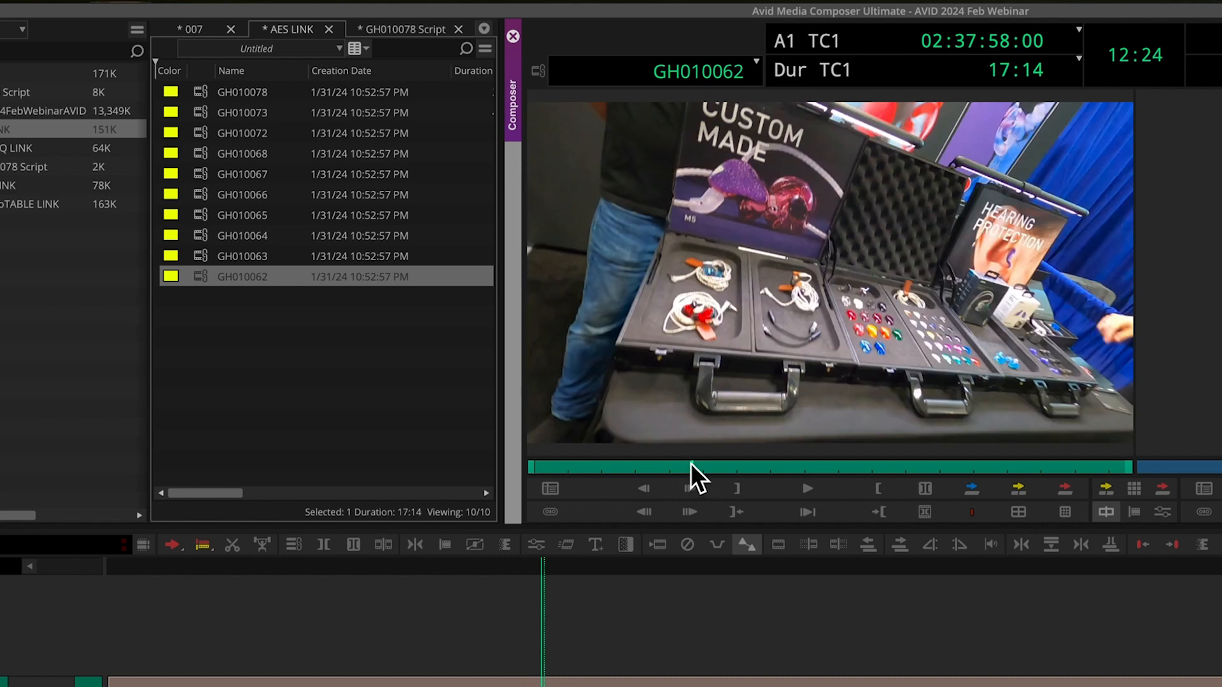
key("i")
left_click(763, 465)
key("o")
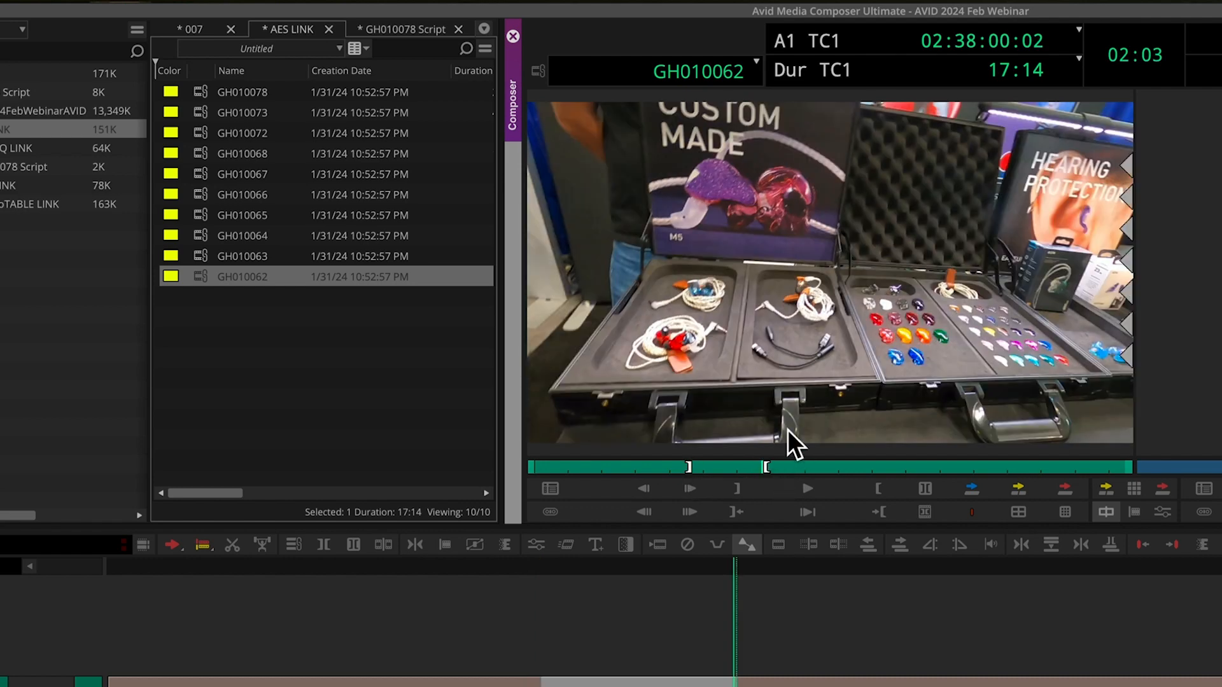
- Load GH010066 and mark an in-to-out range about 07:20 long, from 02:46:50:03 to 02:46:57:22
double_click(208, 194)
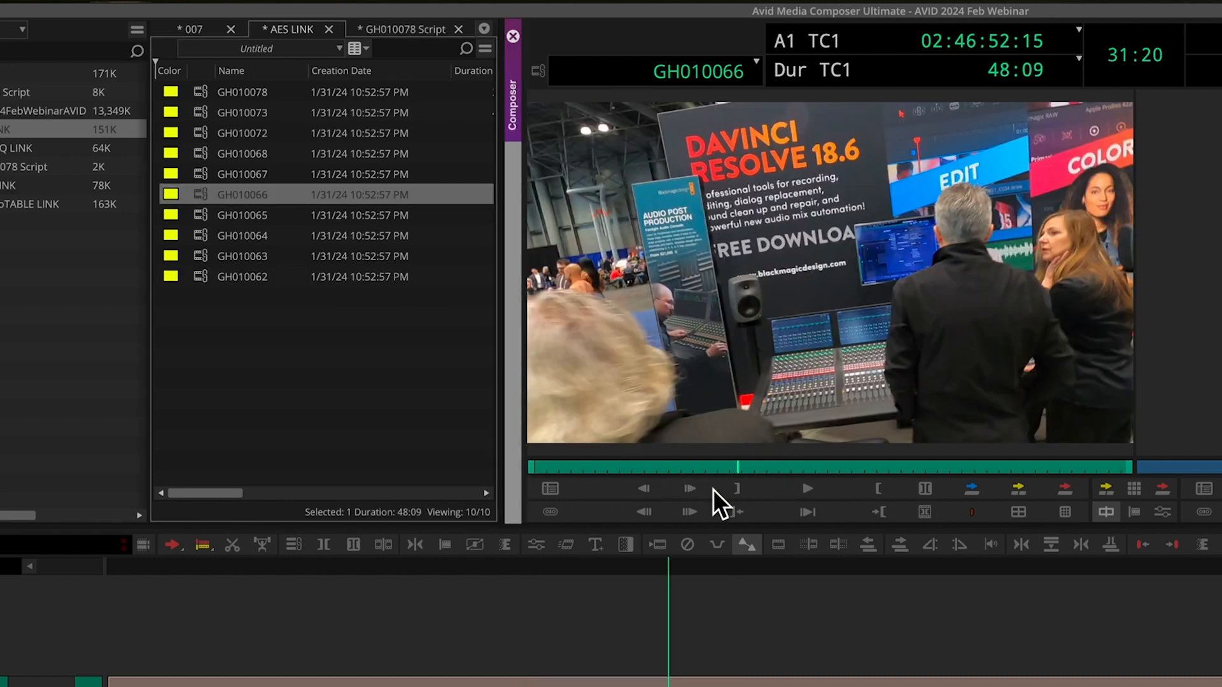
left_click(708, 467)
key("i")
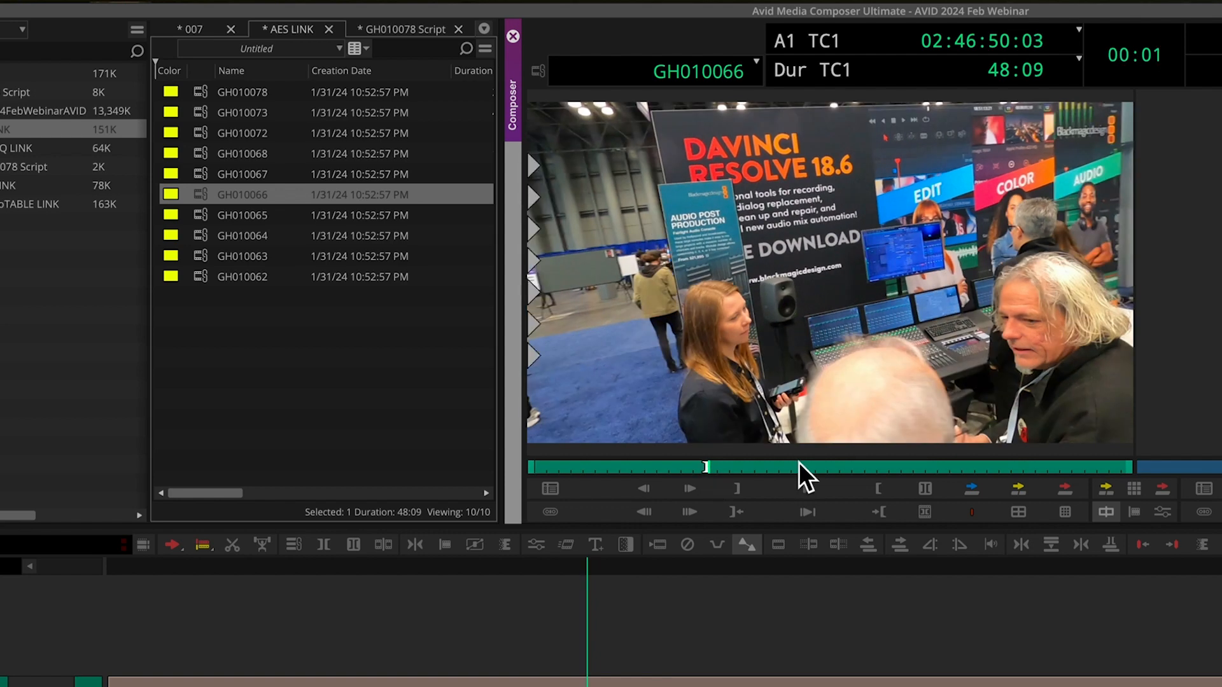
left_click(805, 467)
key("o")
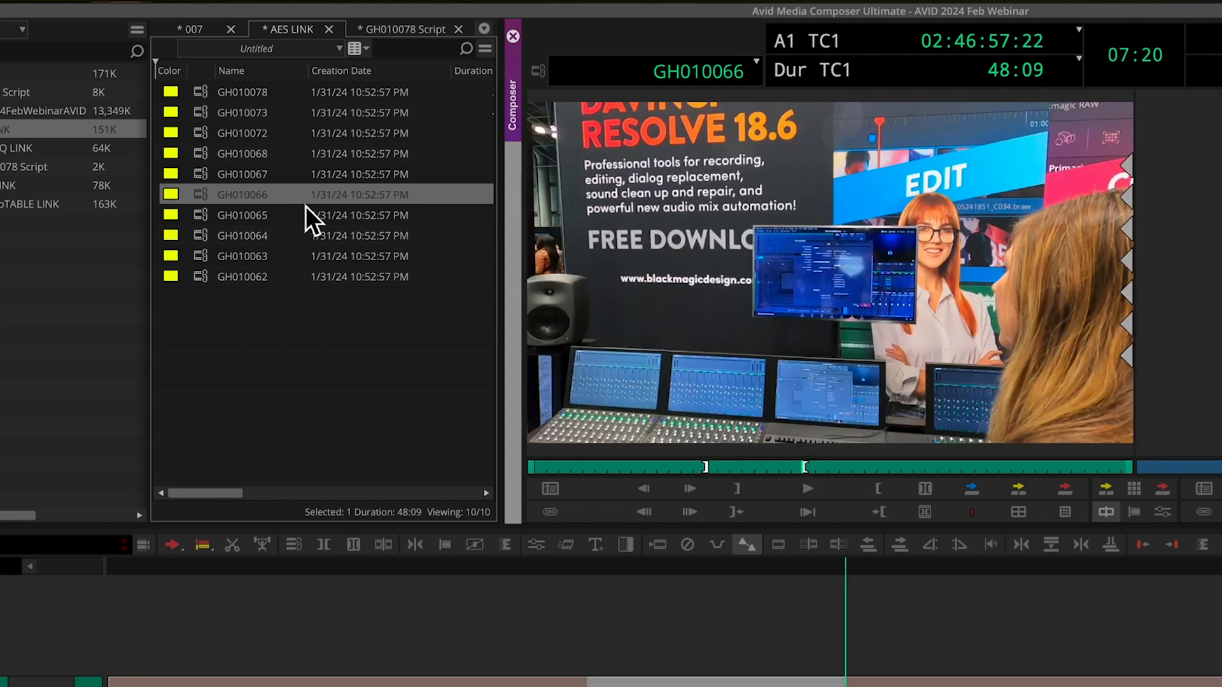
- Load GH010067 and GH010068 in turn to check their marked ranges, and clear the bin selection
double_click(202, 174)
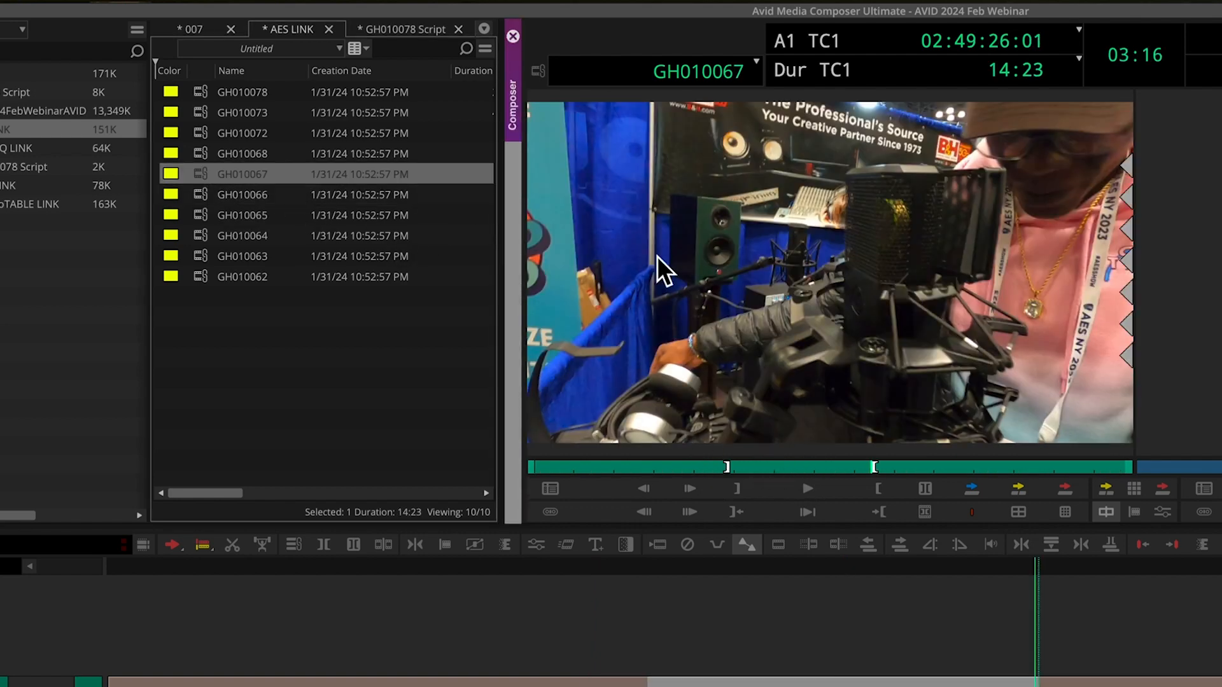
double_click(198, 153)
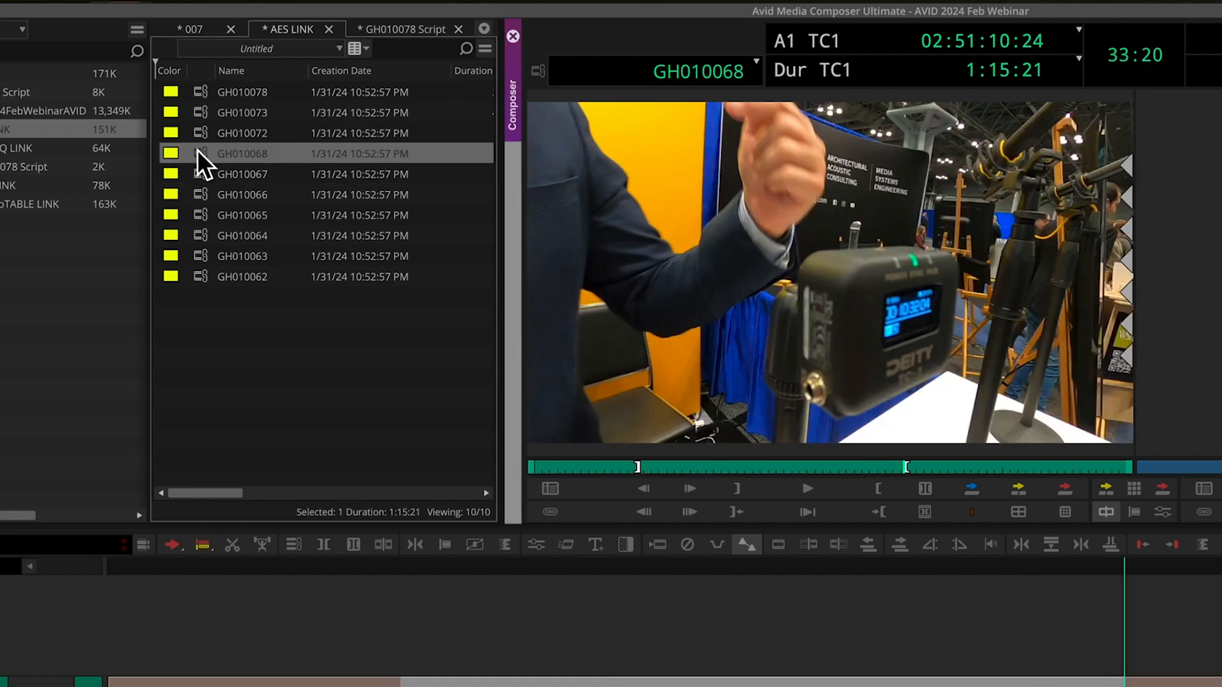
left_click(382, 334)
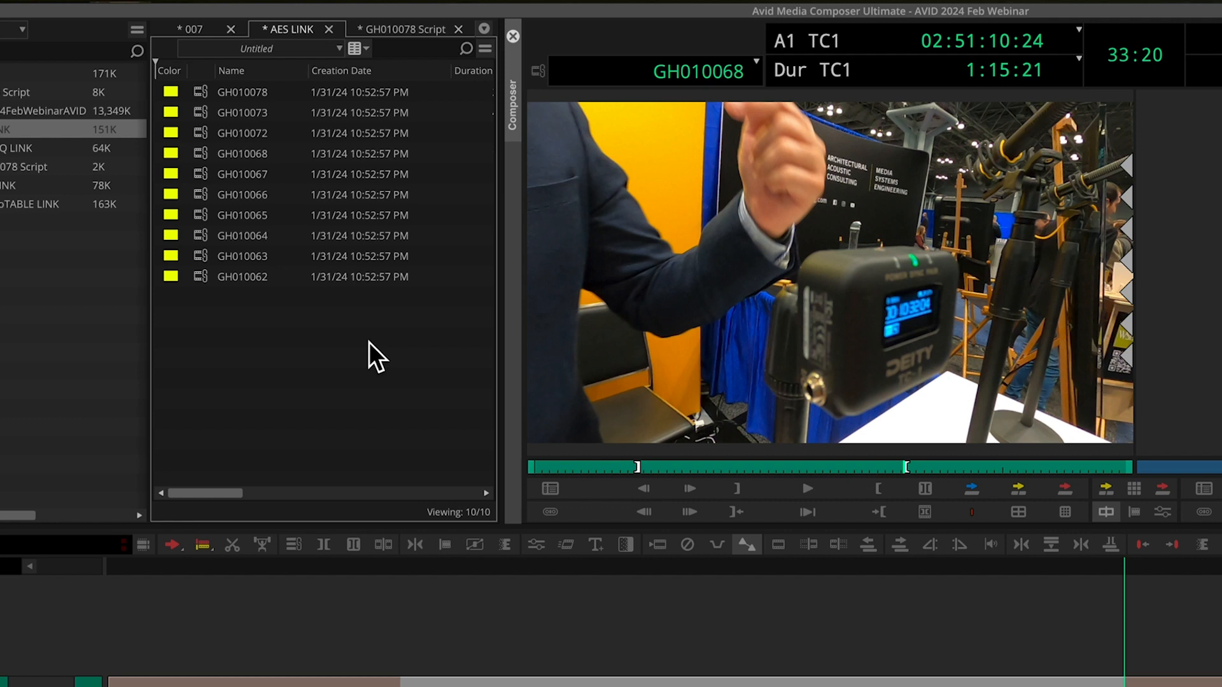
- Batch create subclips from all ten AES LINK clips based on marks, with Retain Marks and Retain Markers off
left_click_drag(369, 342, 185, 66)
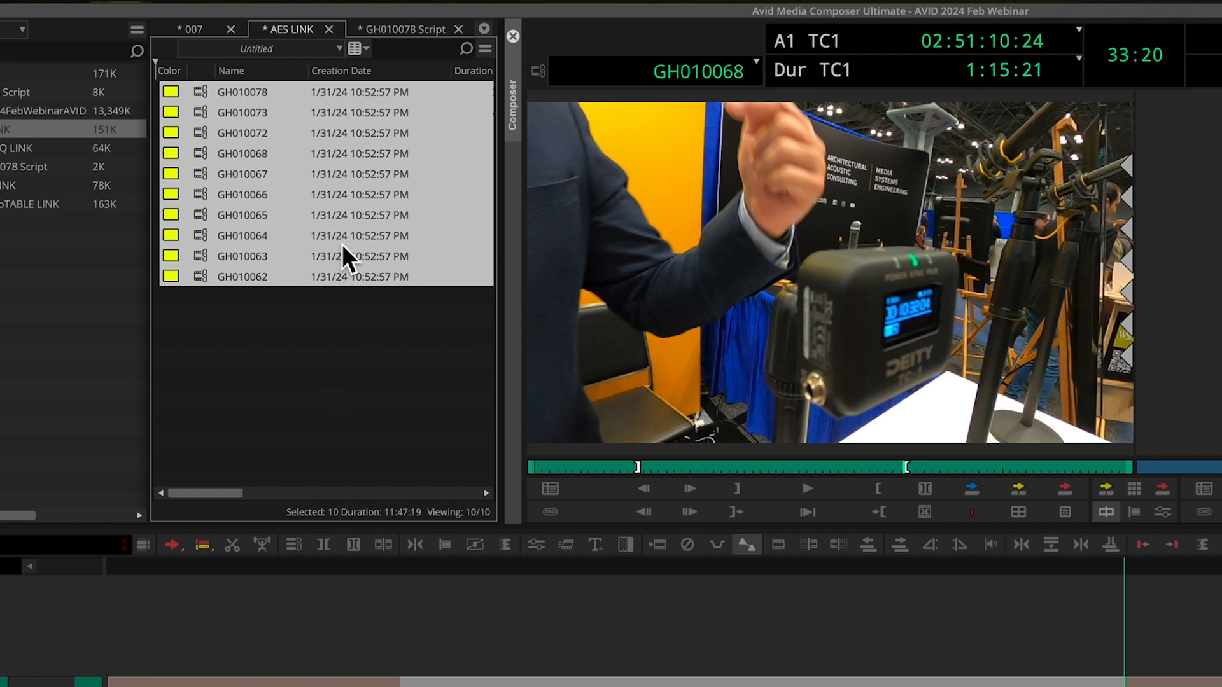
right_click(203, 121)
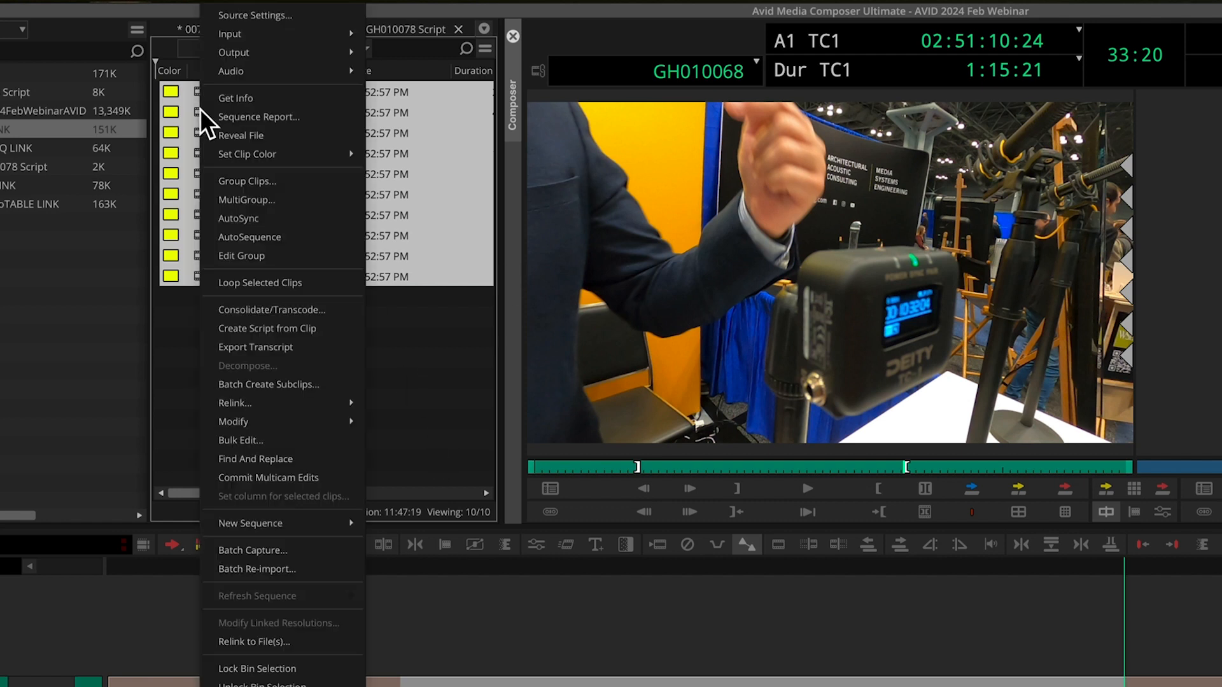
left_click(324, 387)
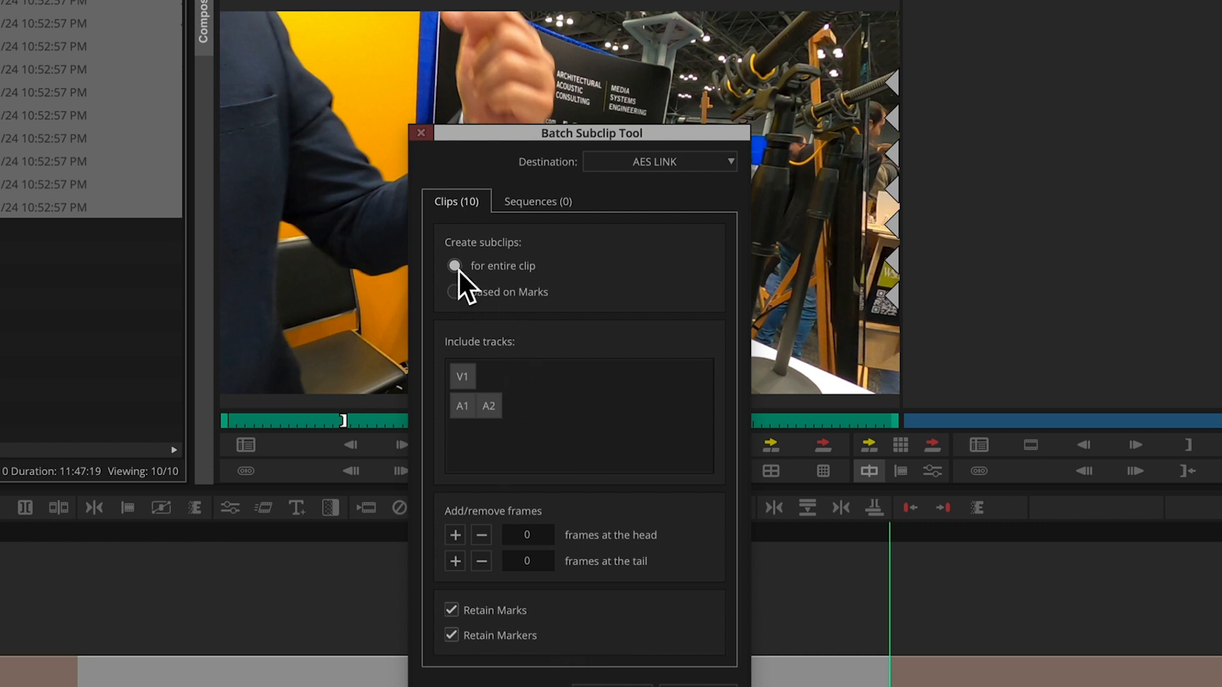
left_click(453, 294)
left_click(453, 582)
left_click(454, 607)
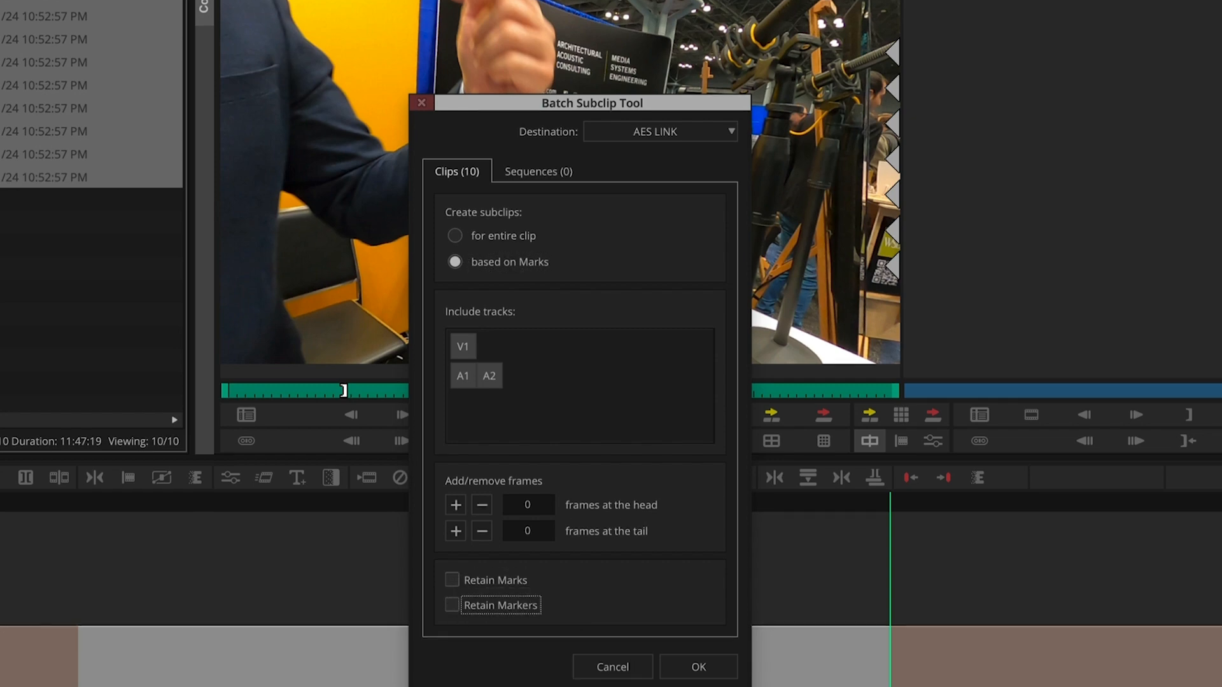
left_click(708, 673)
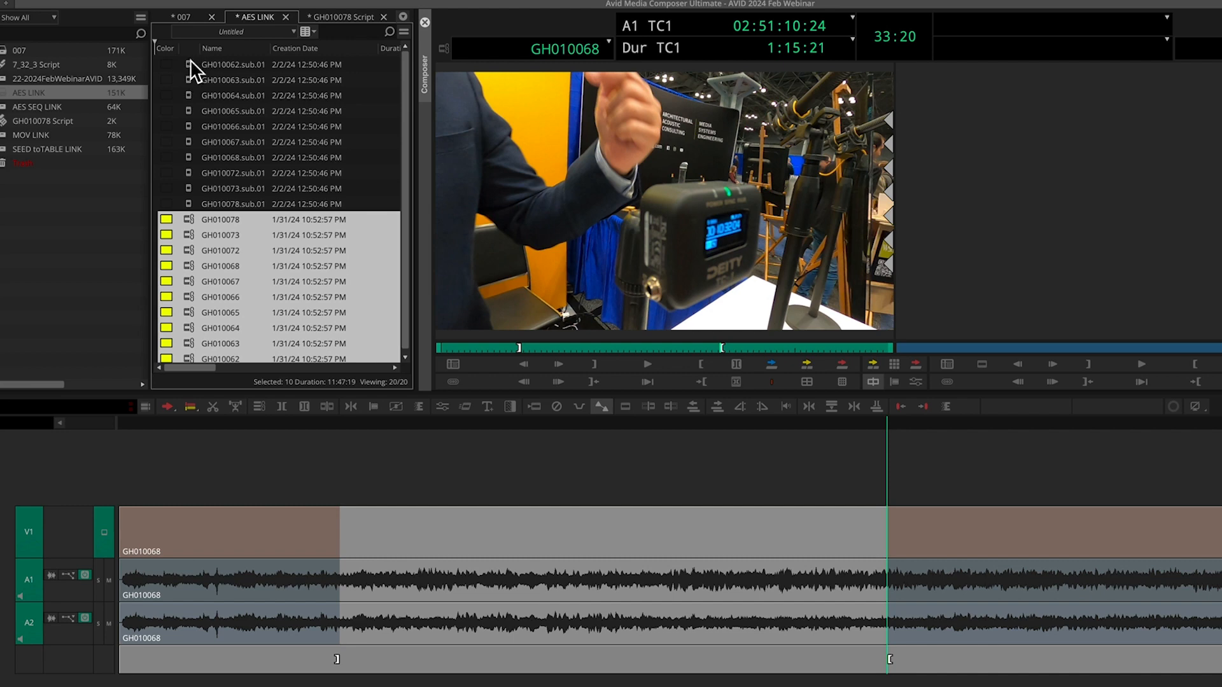
- Load the new subclips GH010062.sub.01 and GH010063.sub.01 and play part of GH010063.sub.01
double_click(189, 63)
double_click(188, 81)
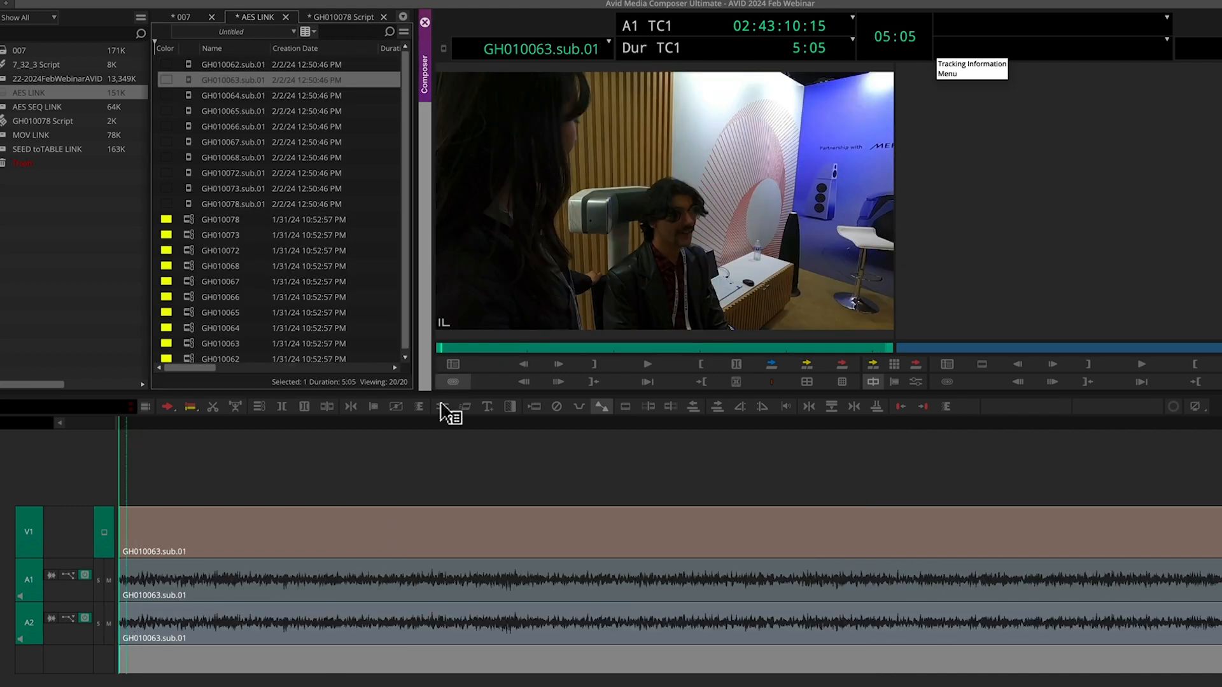
key("space")
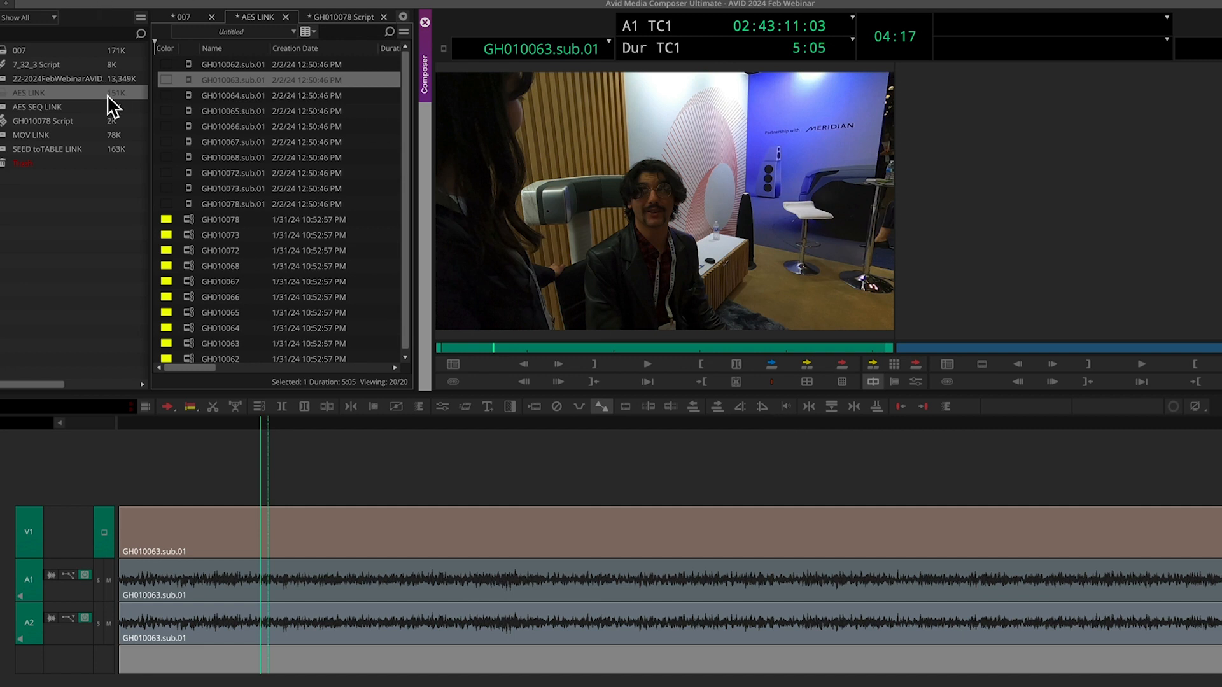
- Create a new bin in the project
left_click(20, 121)
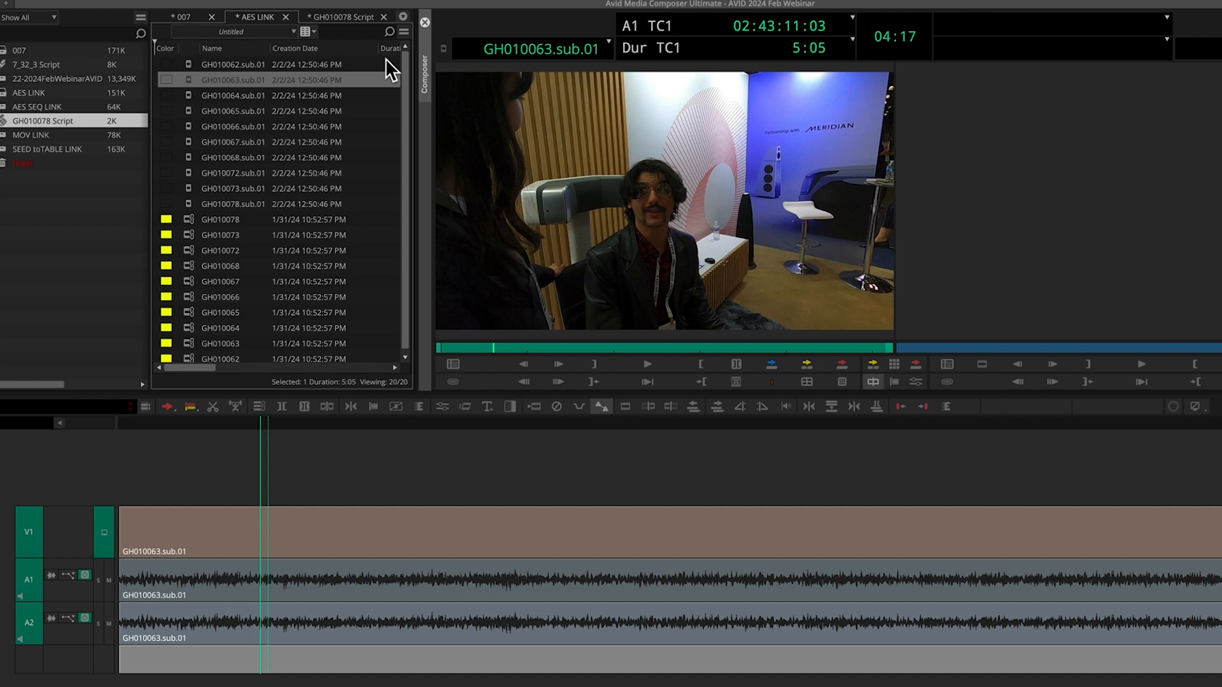
right_click(59, 238)
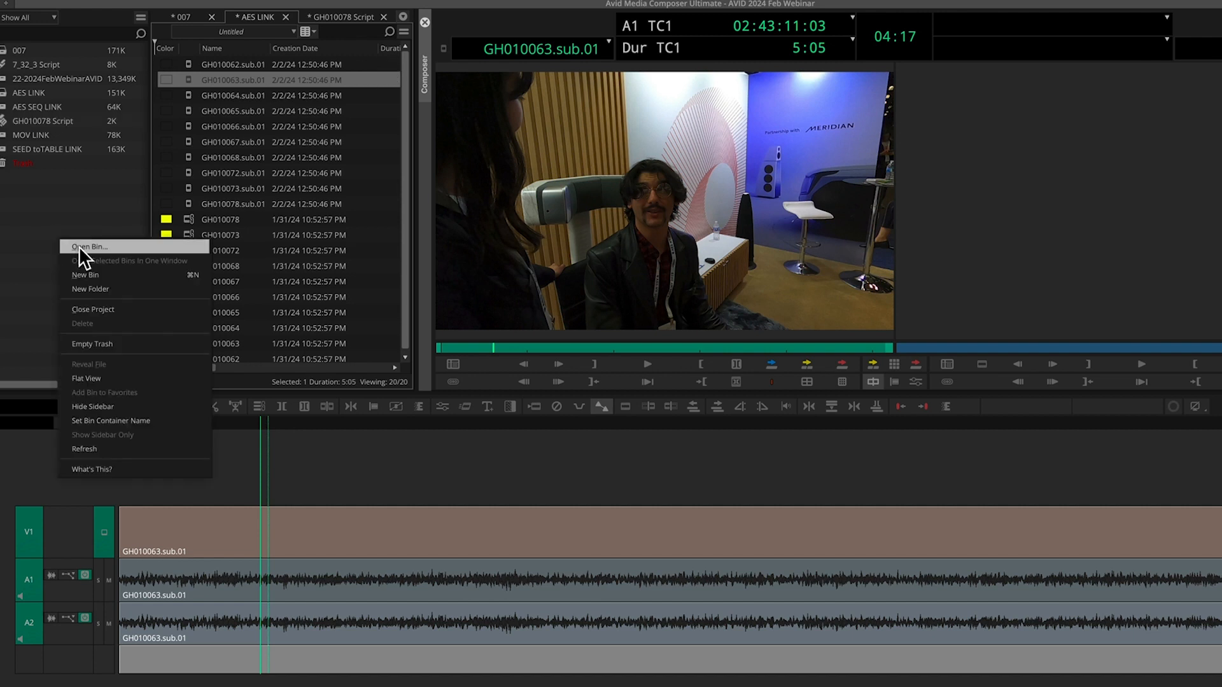
left_click(102, 276)
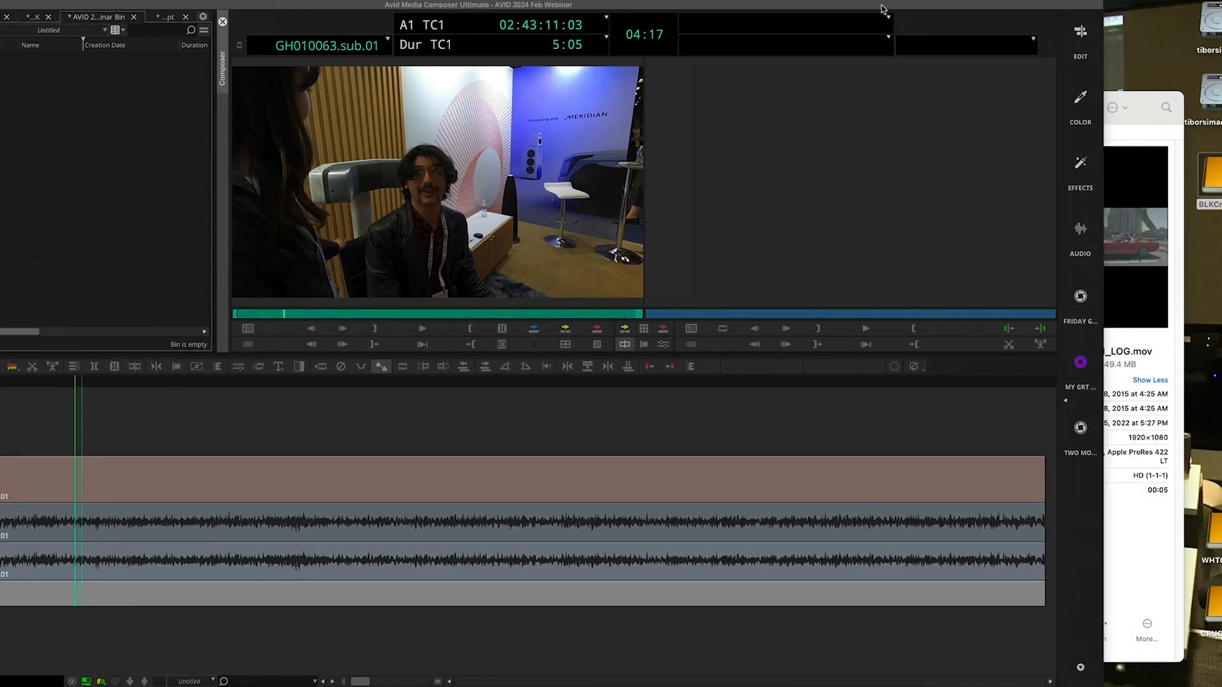
- Link the three DaVinci MOV files from the 22-2024FebWebinarAVID folder in Finder into the new bin
left_click_drag(882, 8, 798, 10)
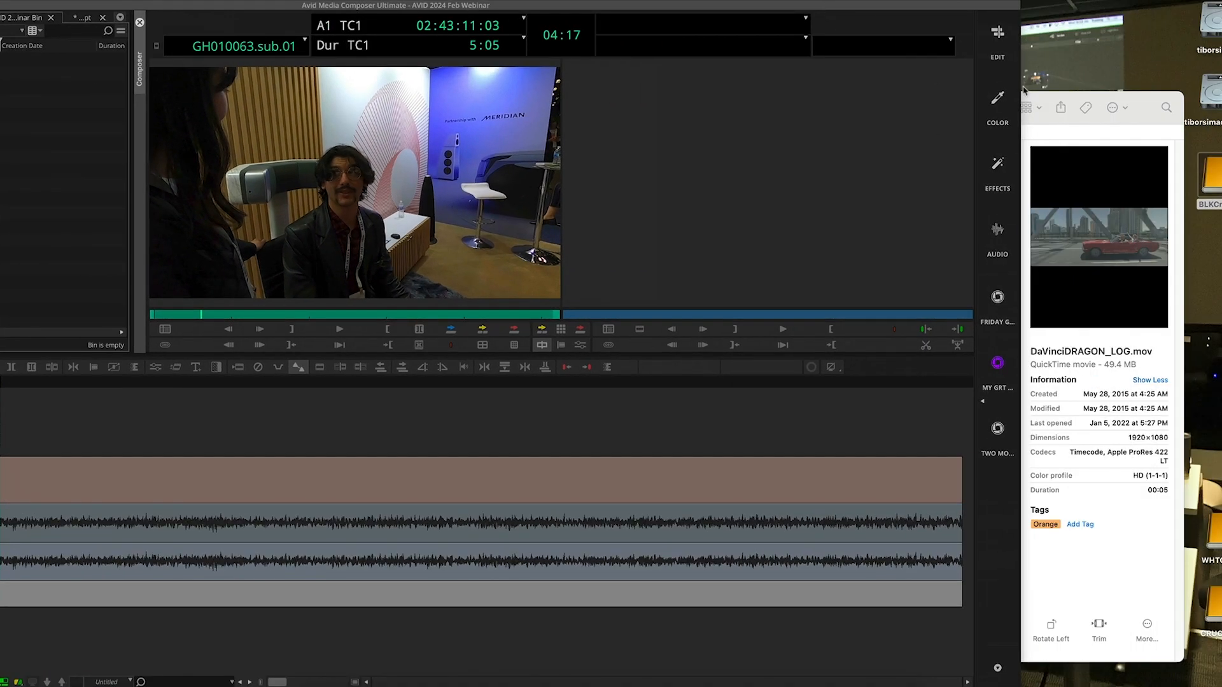
left_click(1069, 99)
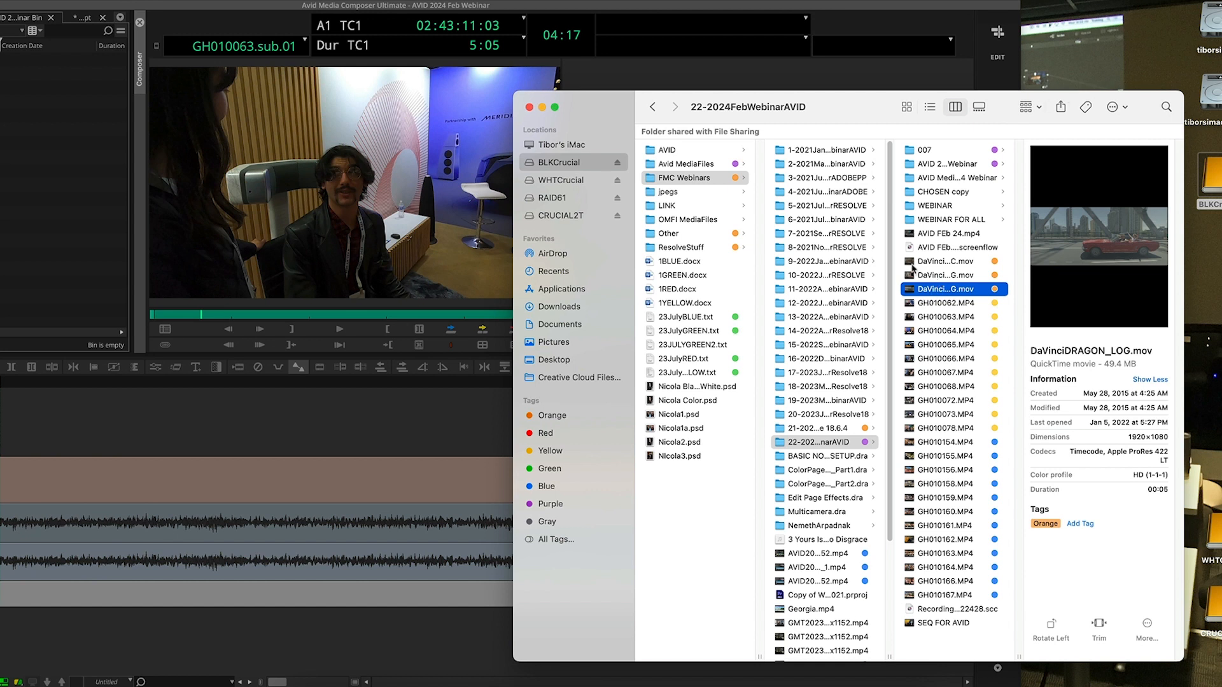
left_click(911, 263)
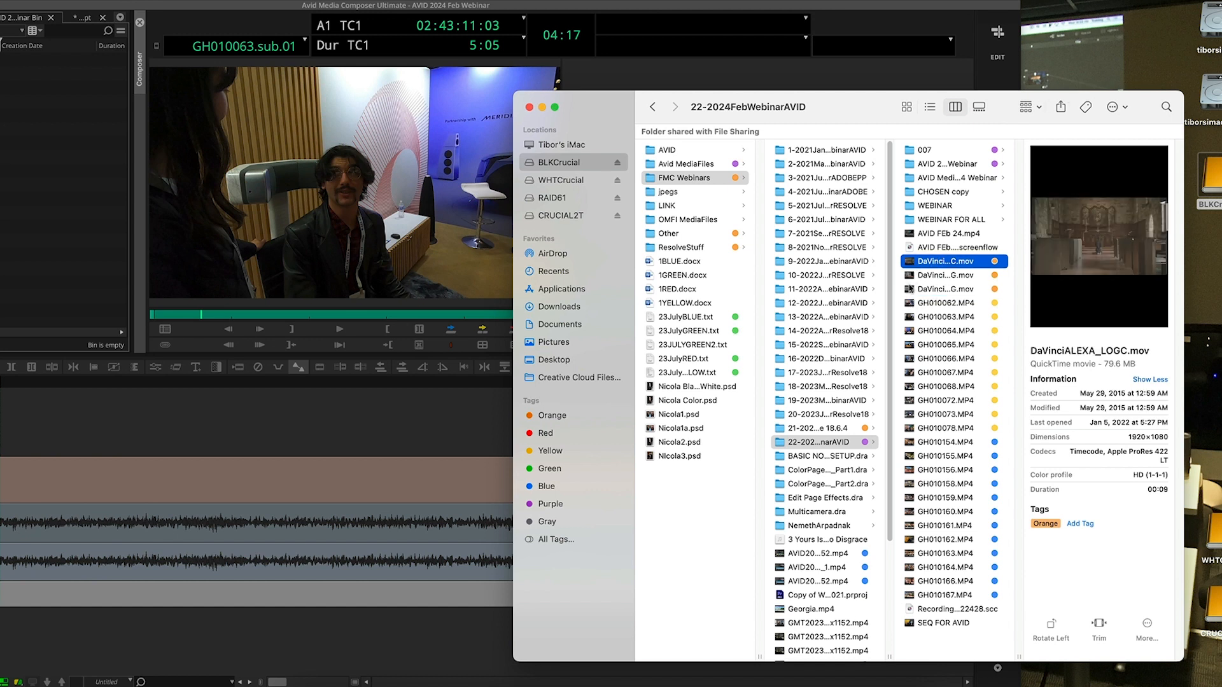
left_click(925, 290, "shift")
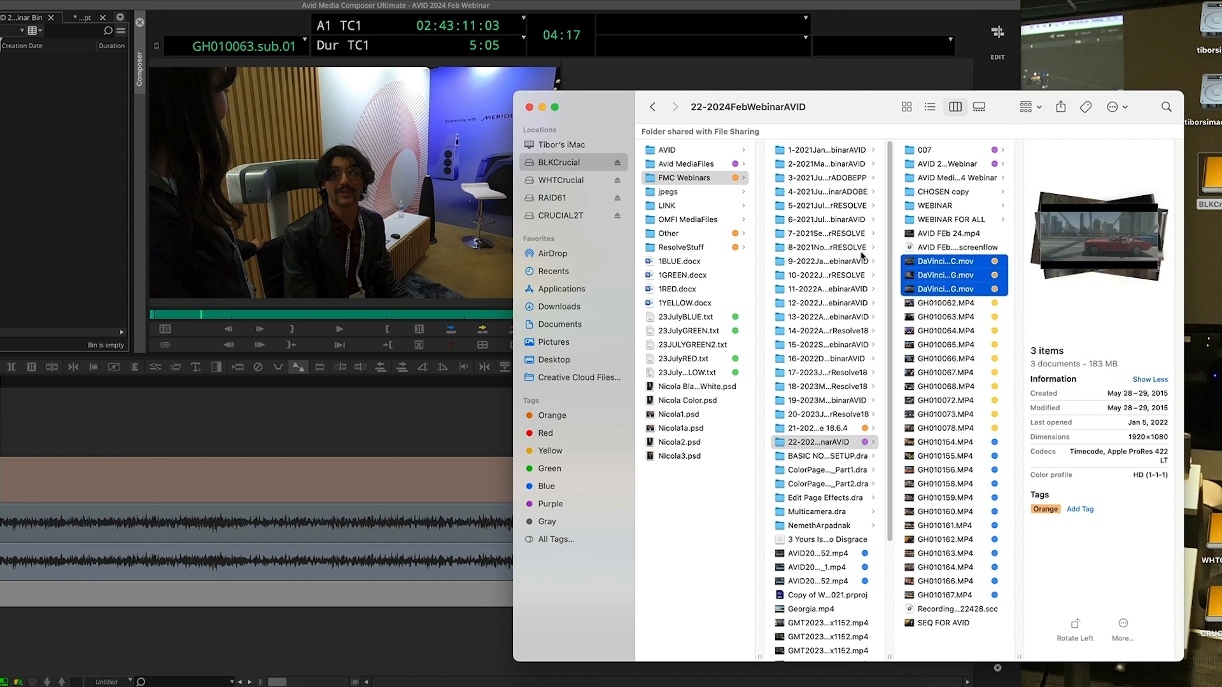
left_click_drag(913, 263, 59, 146)
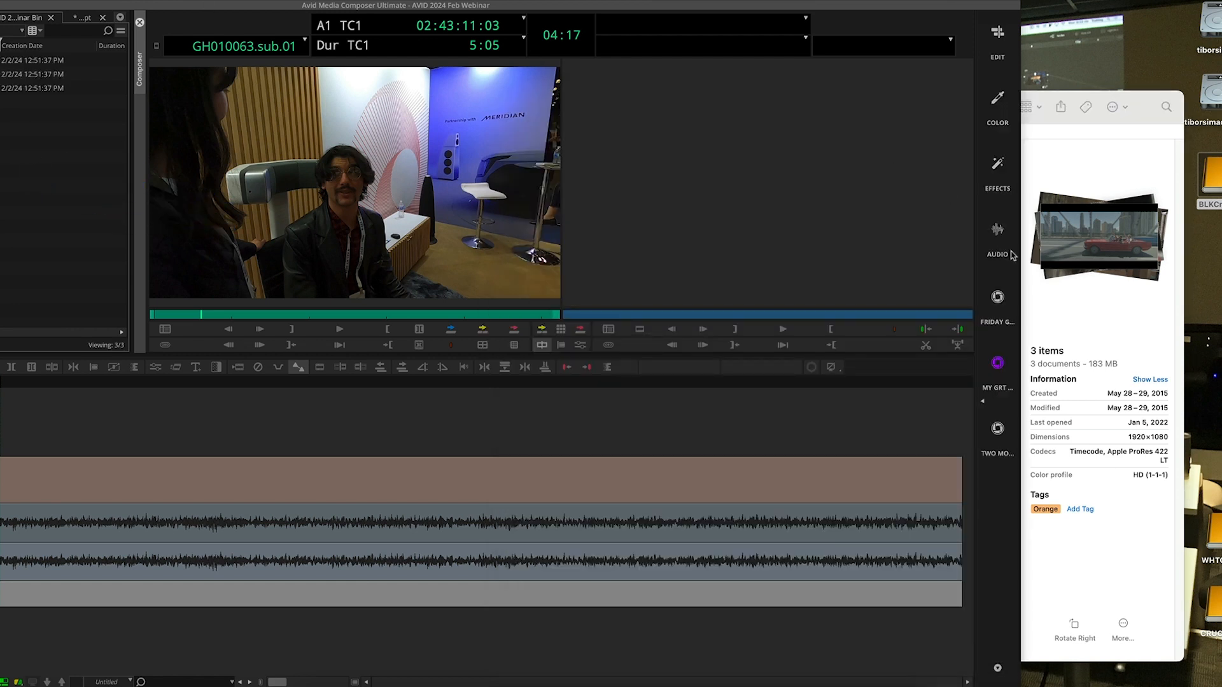
- Narrow and reposition the editing window so the bin and the DaVinci files in Finder are accessible side by side
left_click(1080, 95)
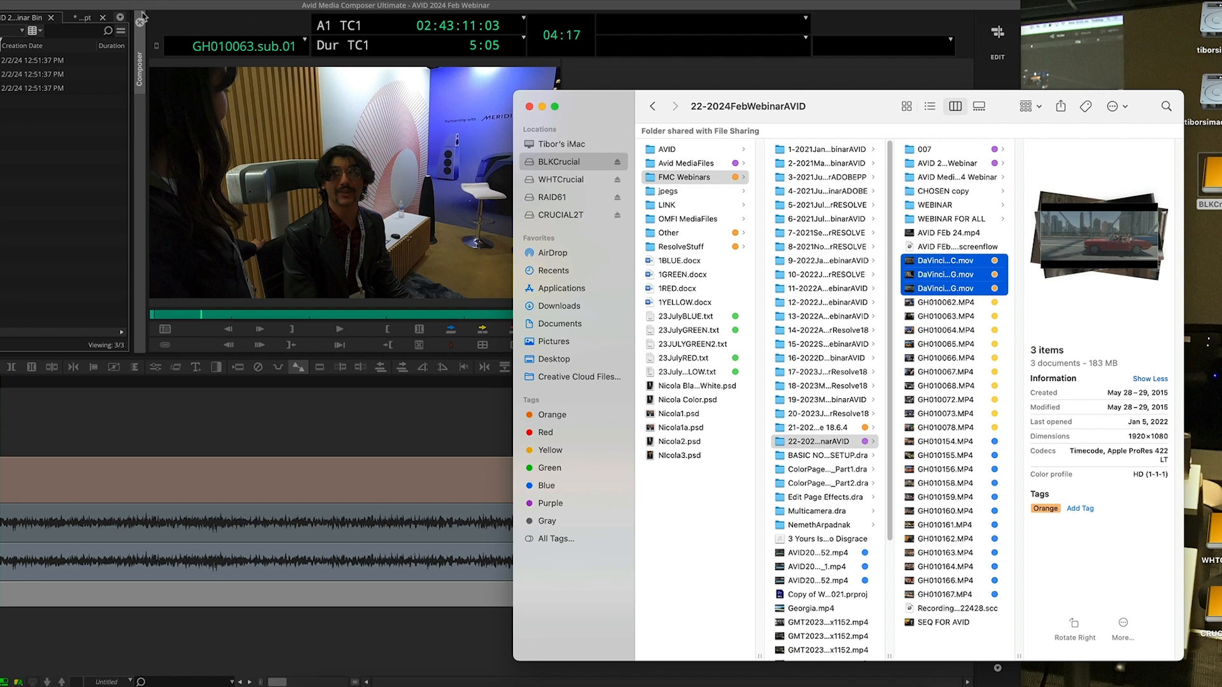
left_click_drag(204, 5, 343, 1)
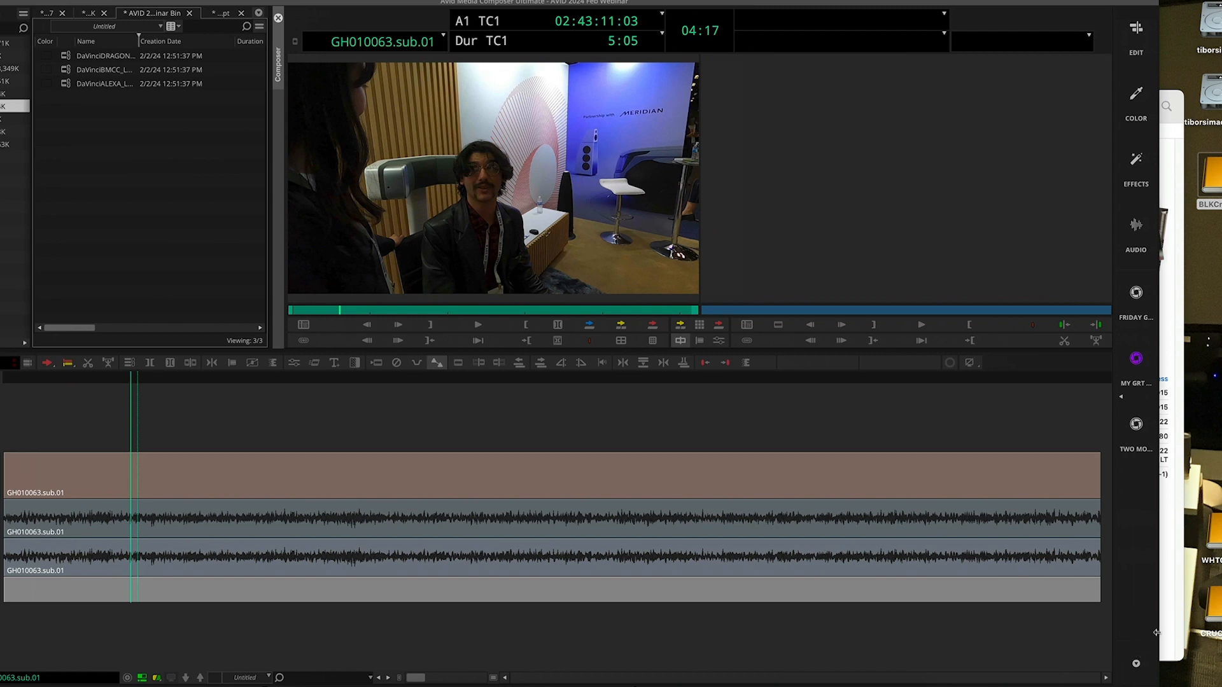
left_click_drag(1156, 632, 789, 631)
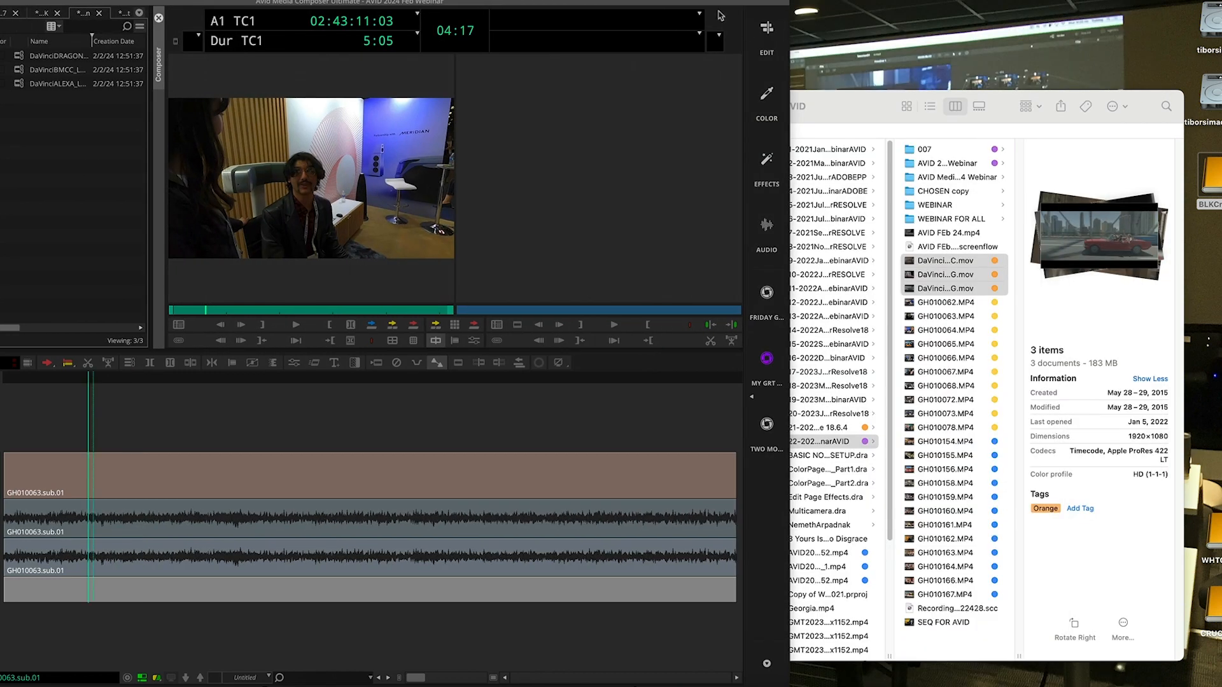
left_click_drag(664, 5, 772, 5)
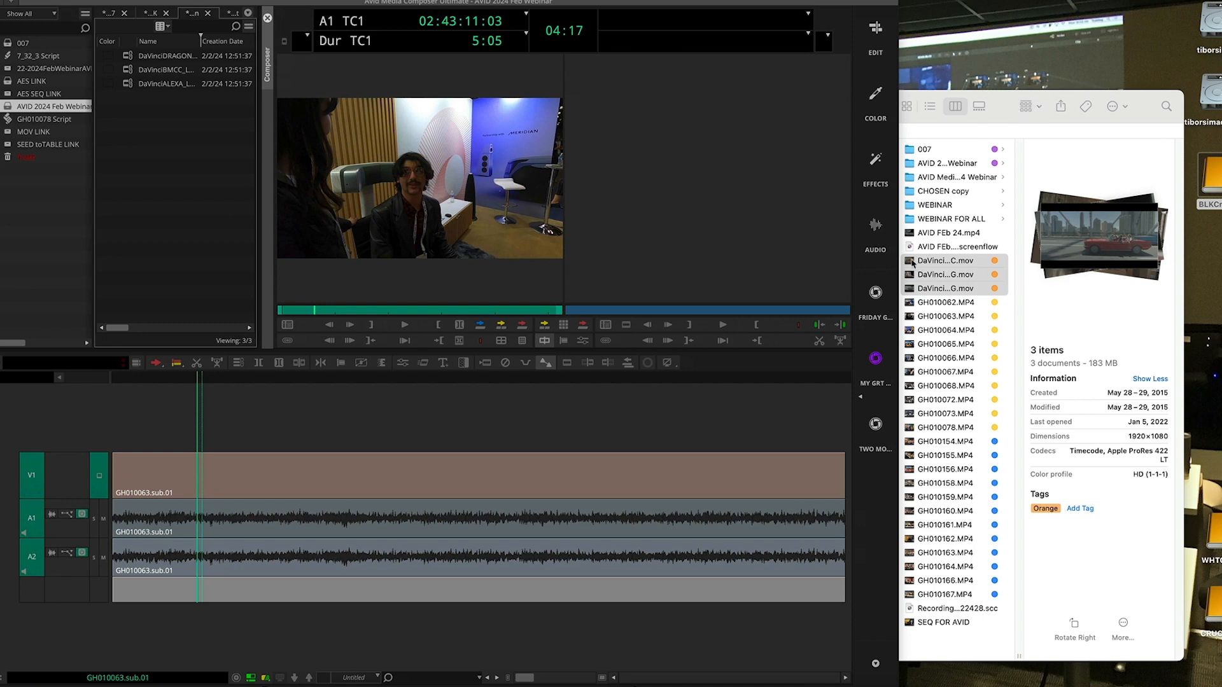
left_click(913, 262)
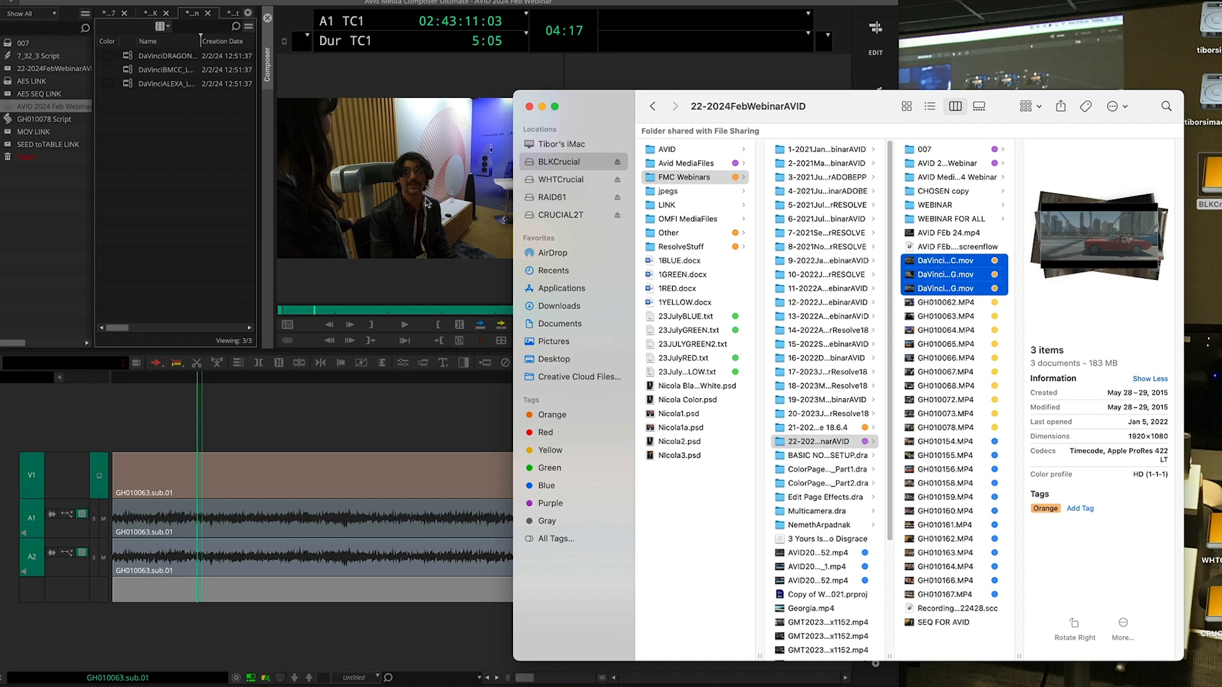
left_click(405, 217)
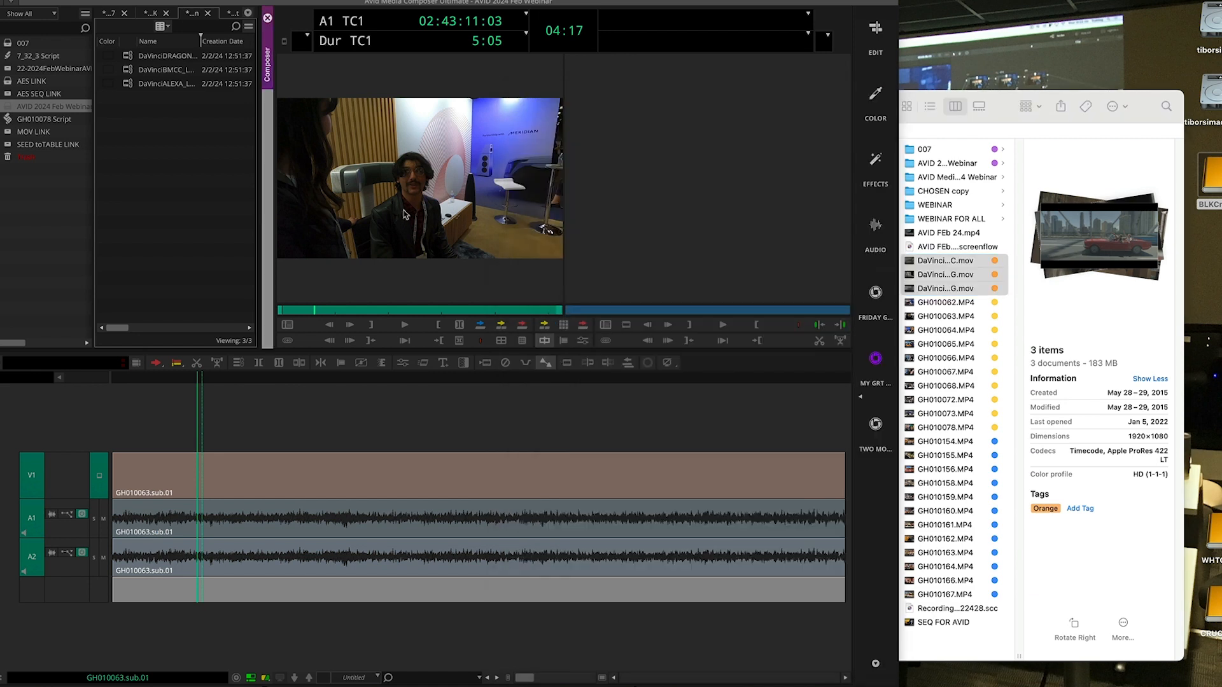
- Set the project's Media Creation import options to DNxHD HQ video resolution and the BLKCrucial drive, and close the settings
key("super+=")
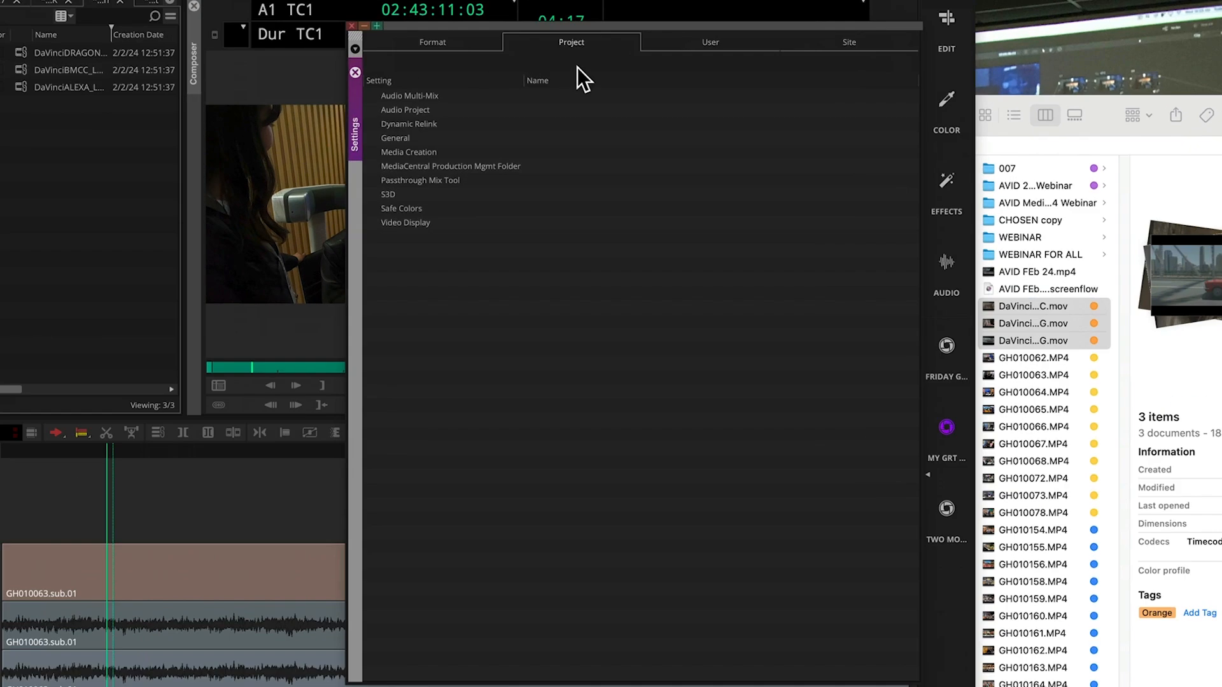
double_click(383, 159)
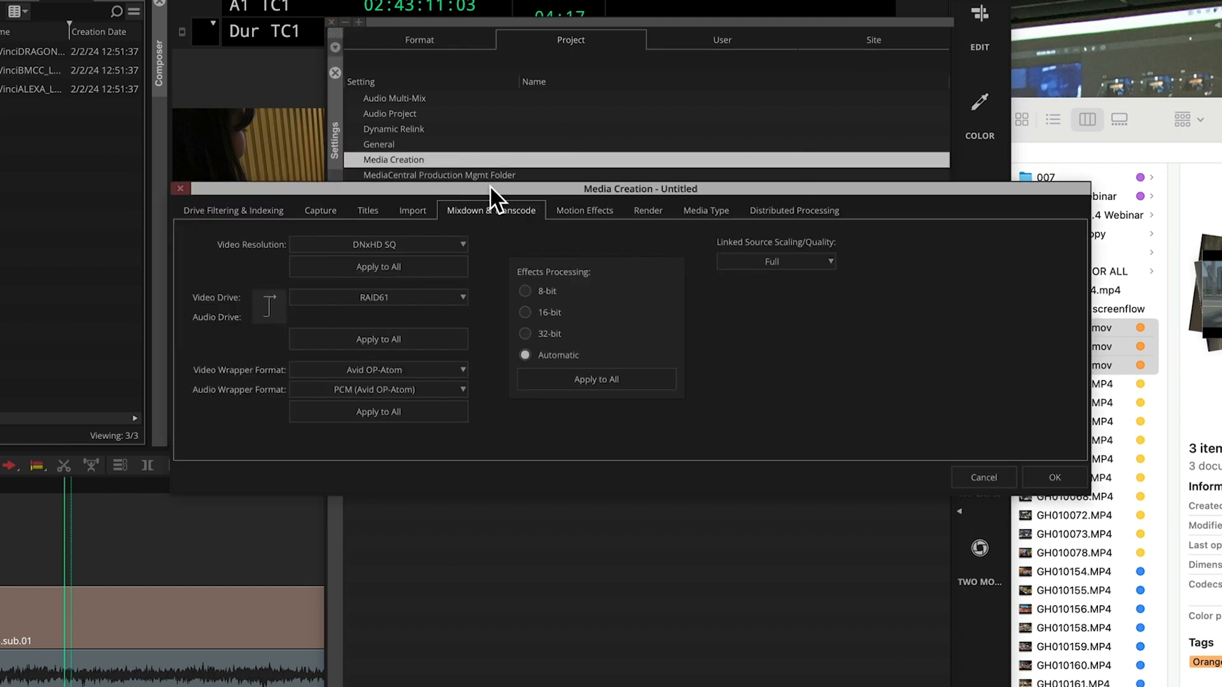
left_click(434, 214)
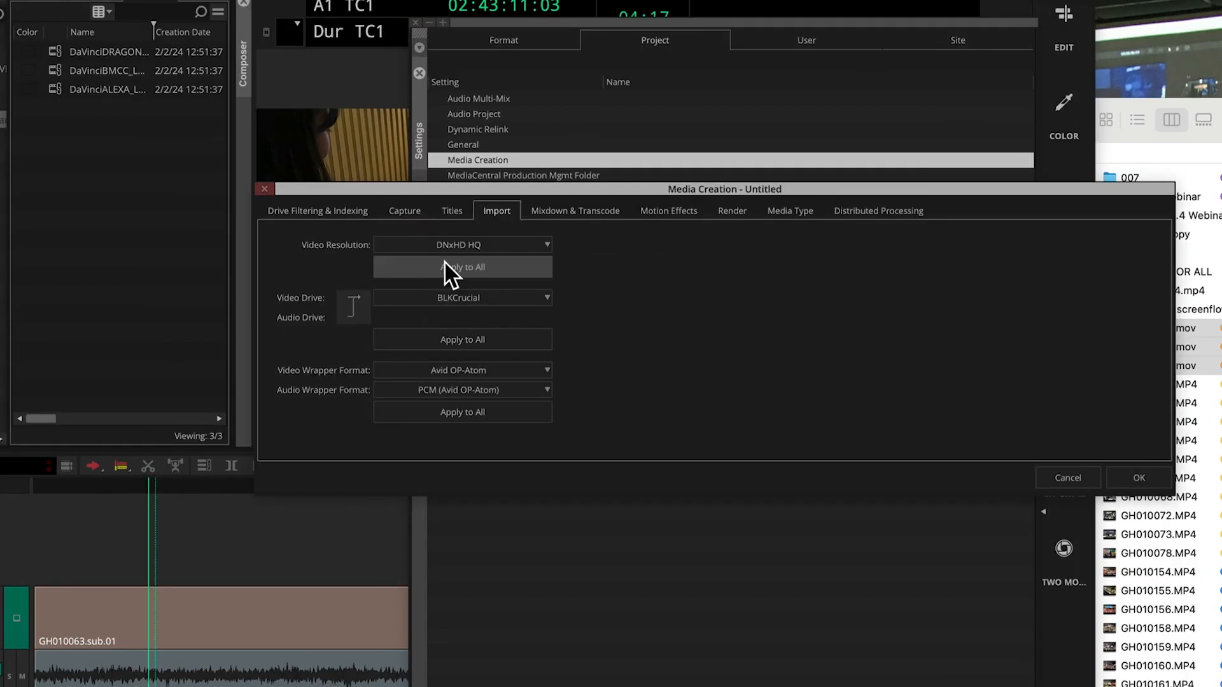
left_click(545, 245)
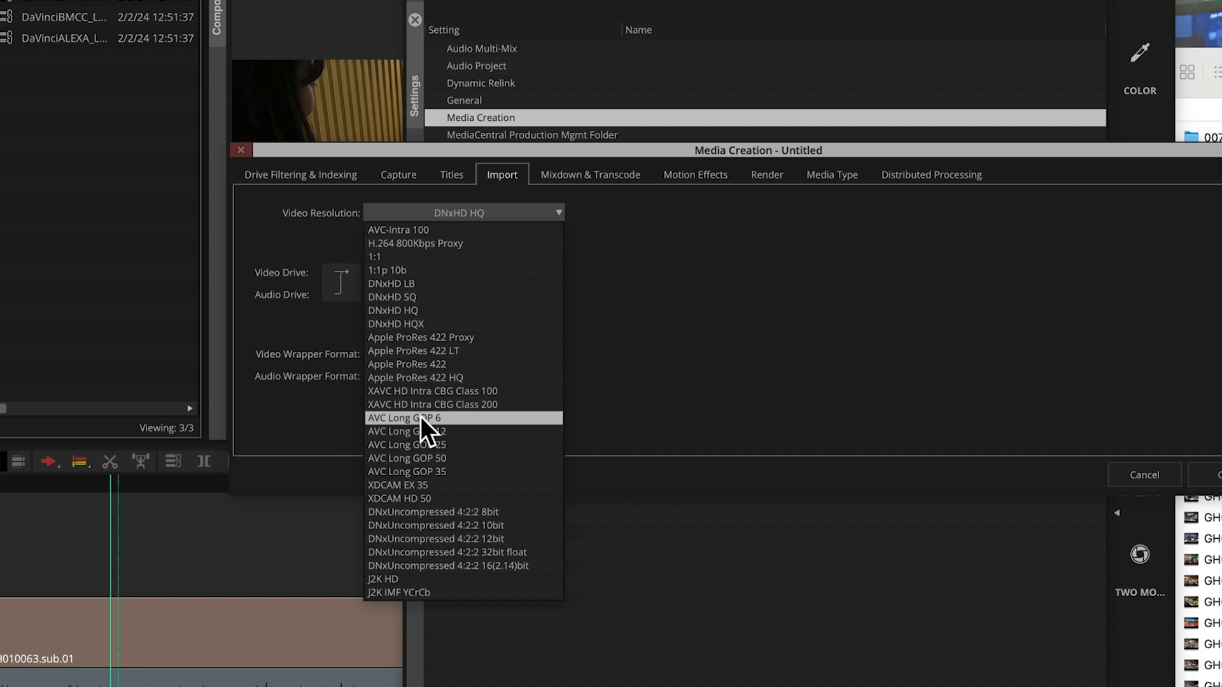
left_click(427, 311)
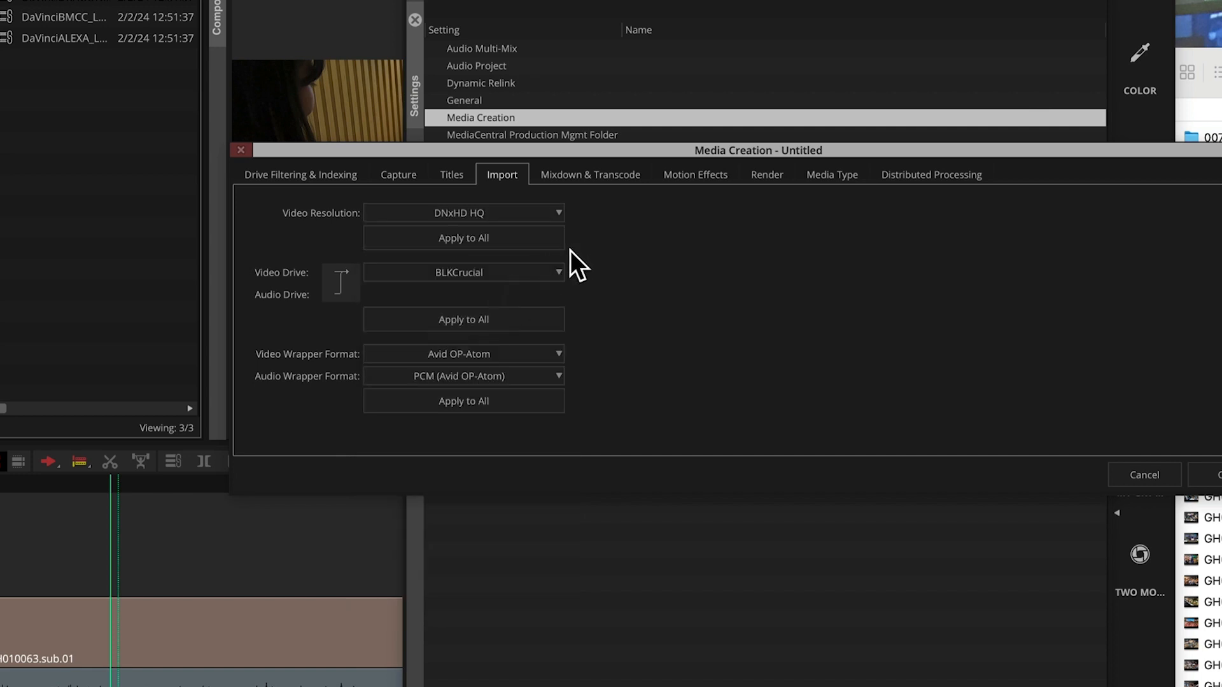
left_click(549, 273)
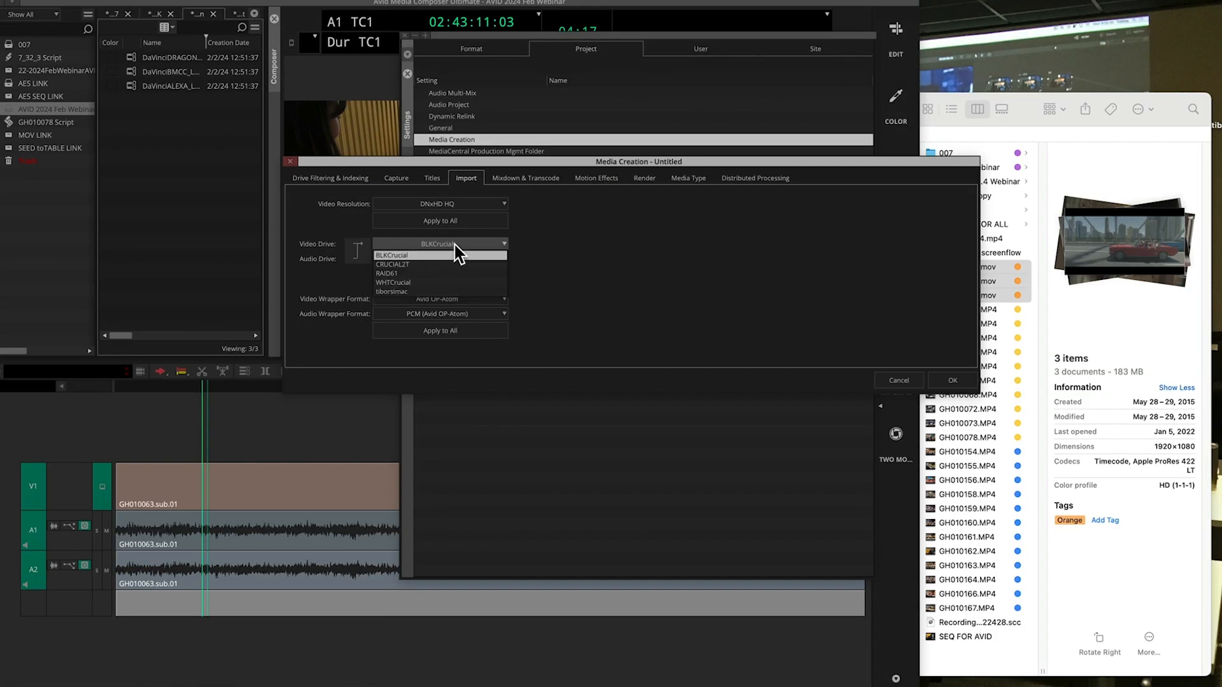
left_click(437, 254)
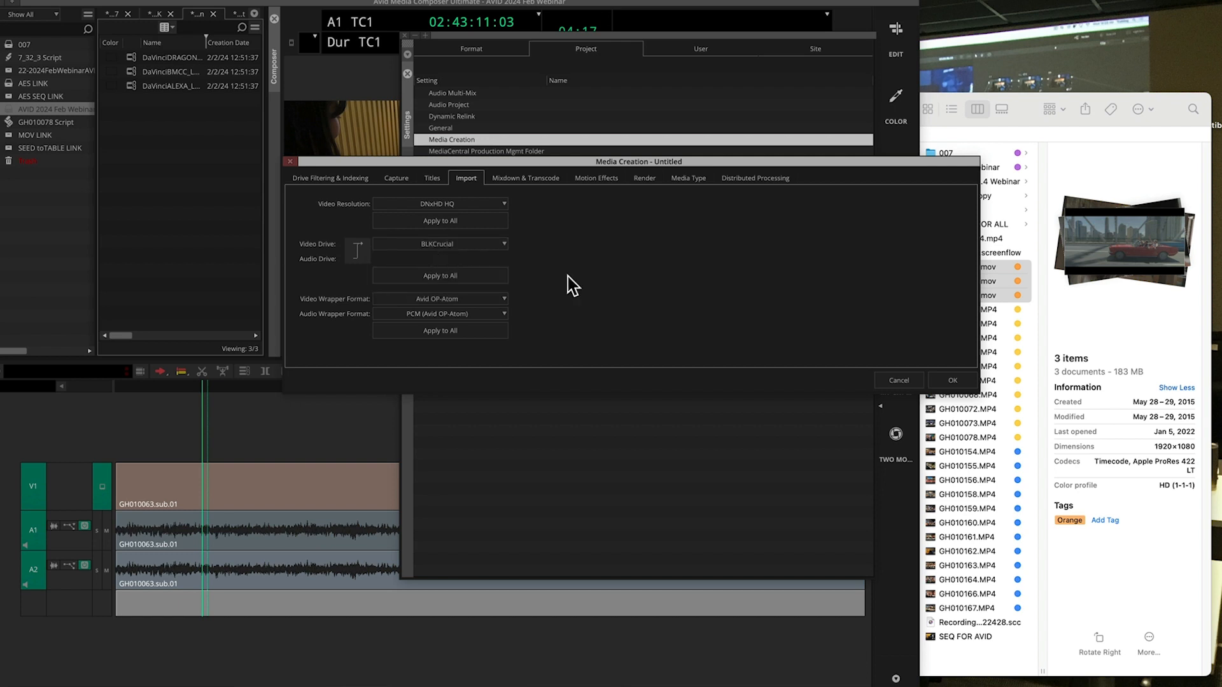
left_click(955, 382)
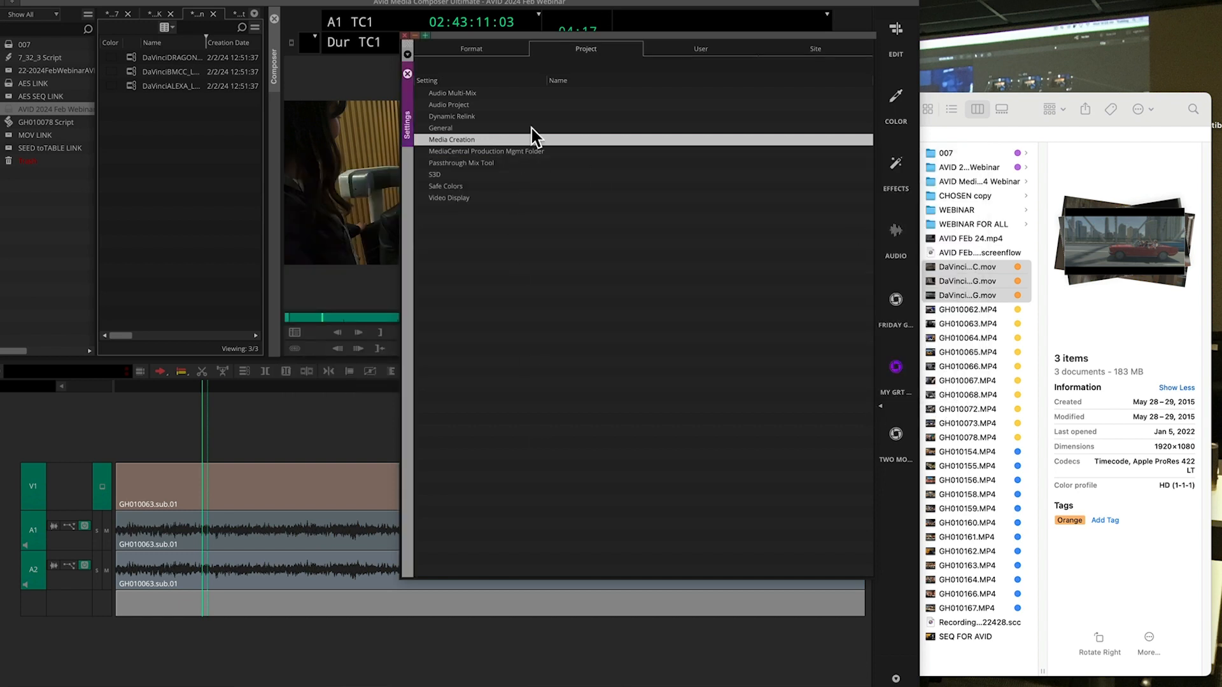
left_click(407, 35)
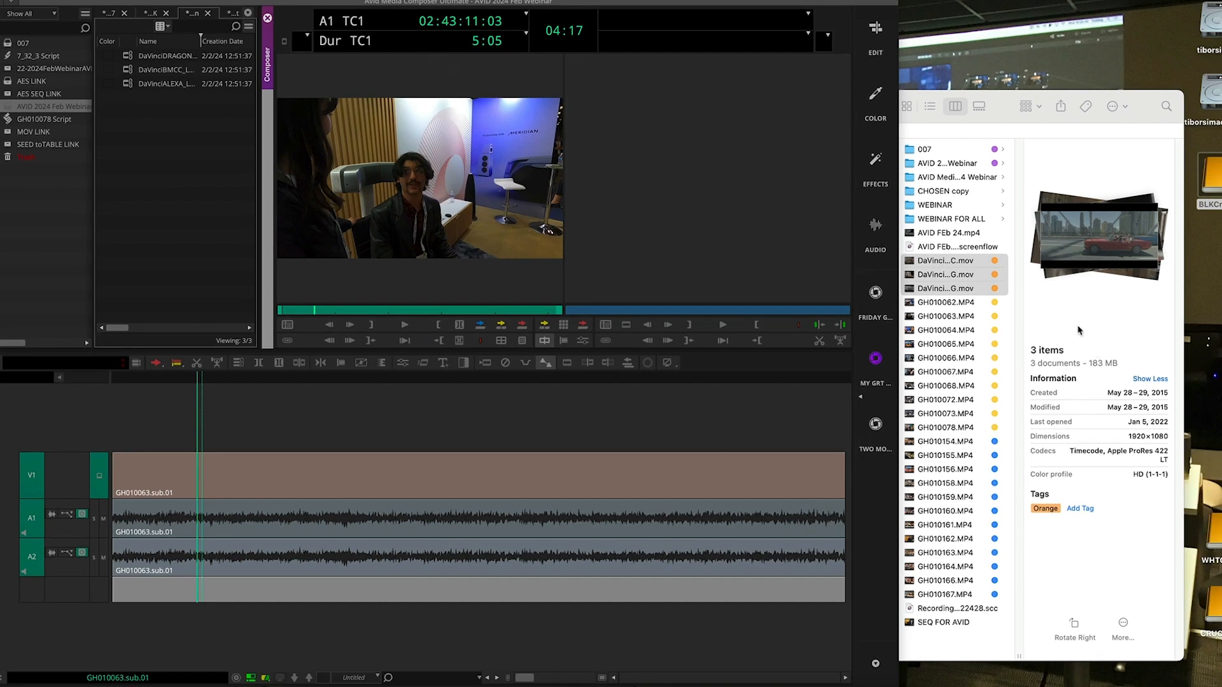
- Import the three selected DaVinci MOV files into the same bin, close the Finder window and widen the editing window
left_click_drag(910, 260, 164, 247)
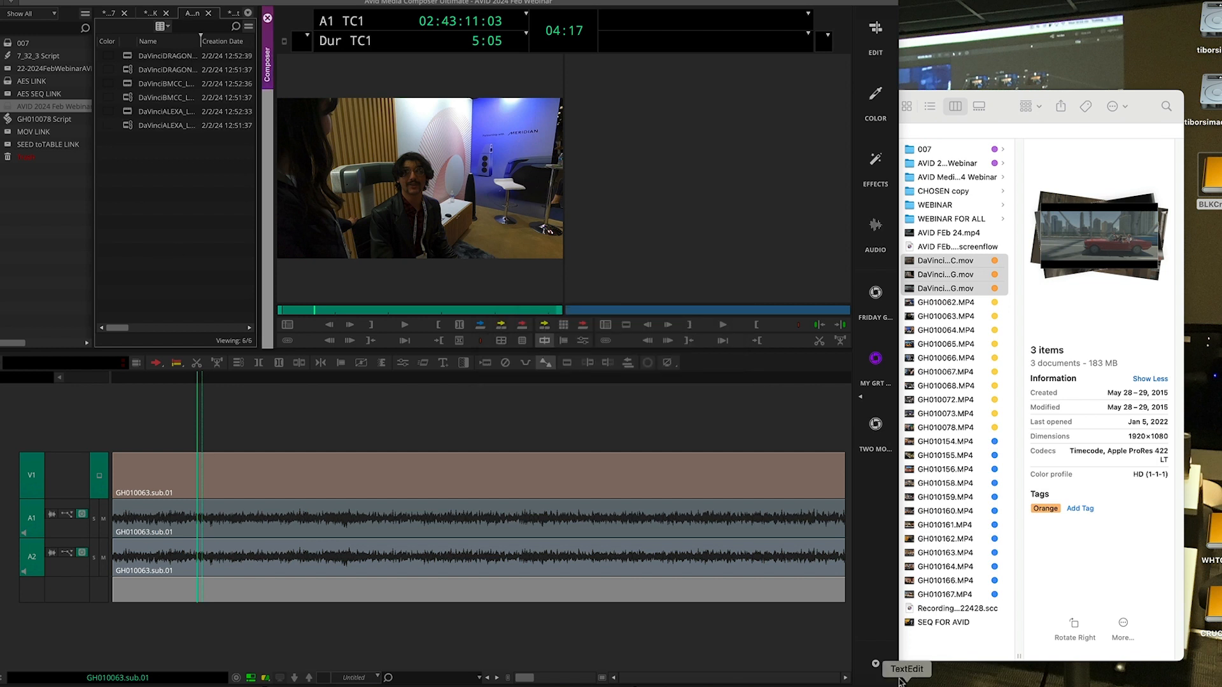
left_click(987, 642)
left_click(530, 107)
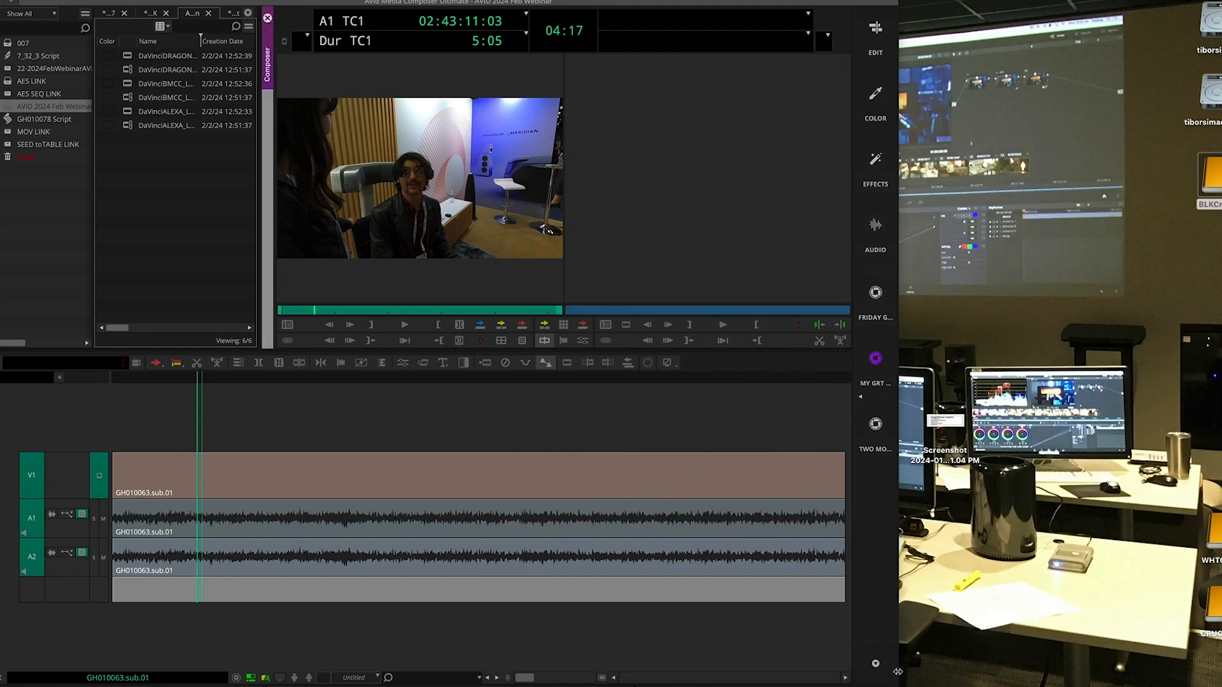
left_click_drag(897, 676, 1220, 676)
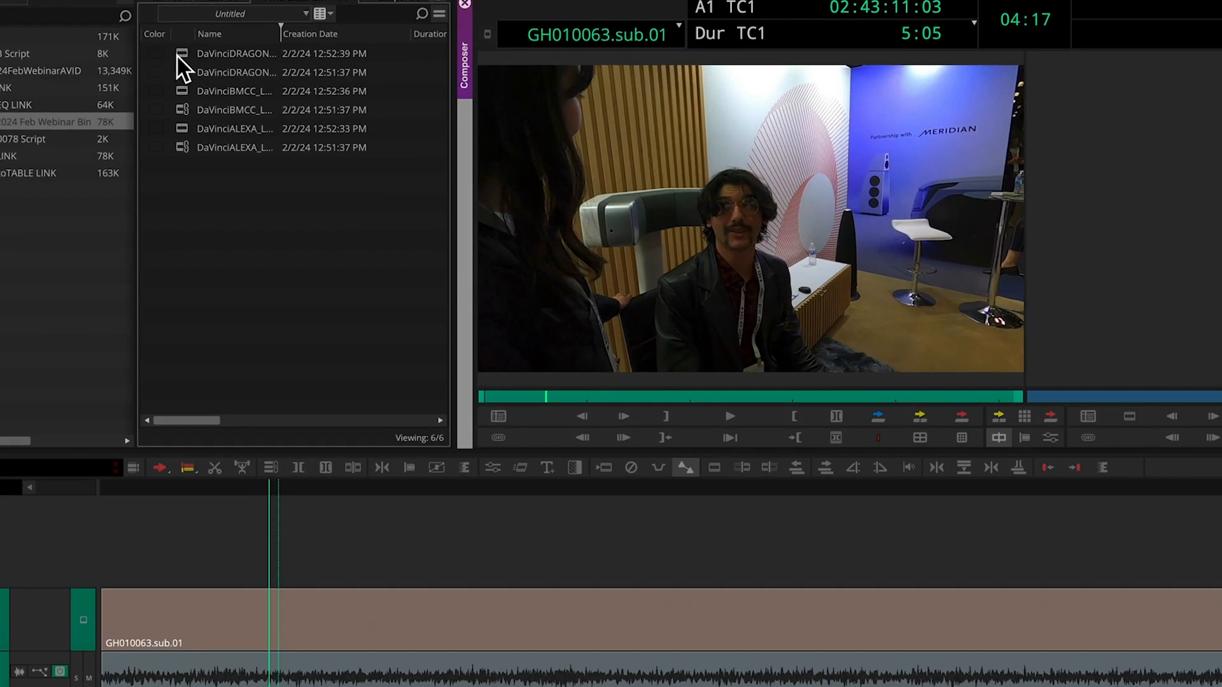
- Sort the bin by creation date with the newest clips first
left_click(178, 53)
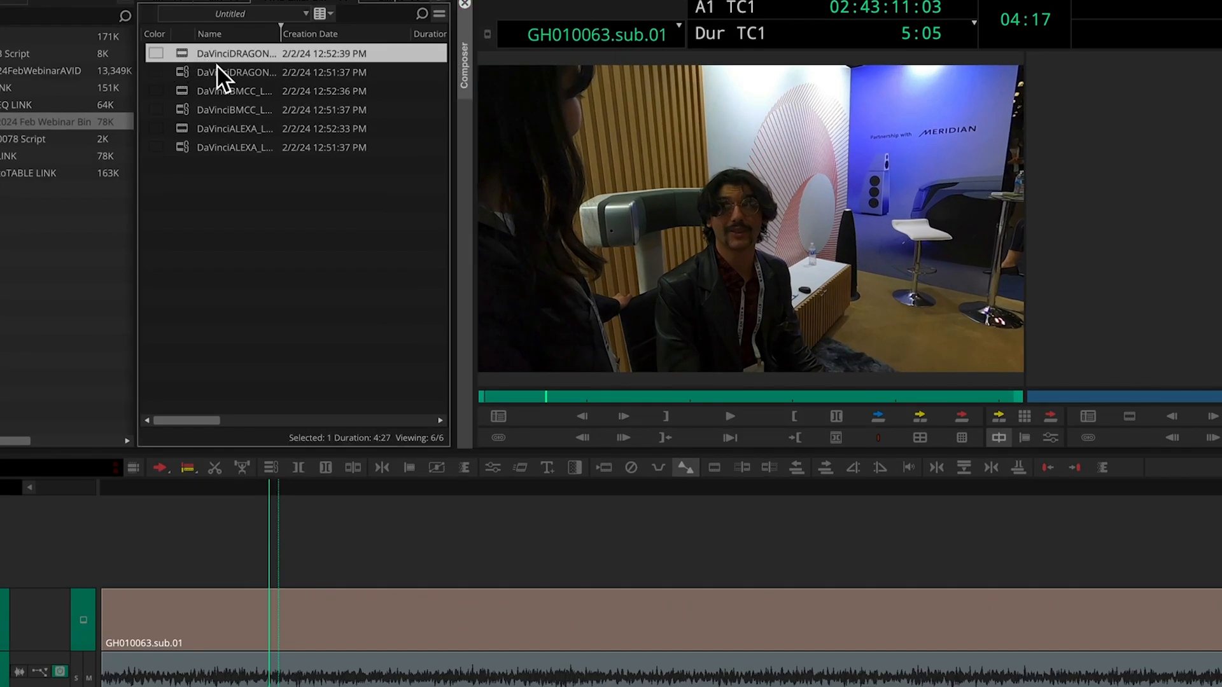
double_click(319, 34)
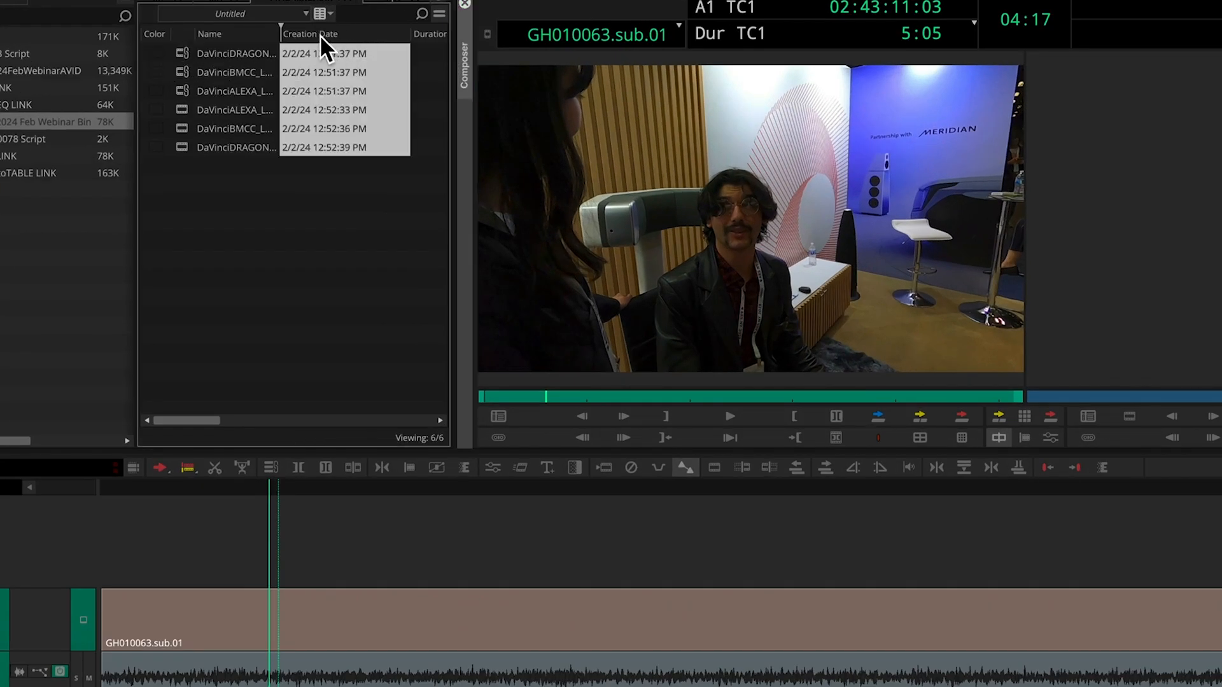
double_click(319, 35)
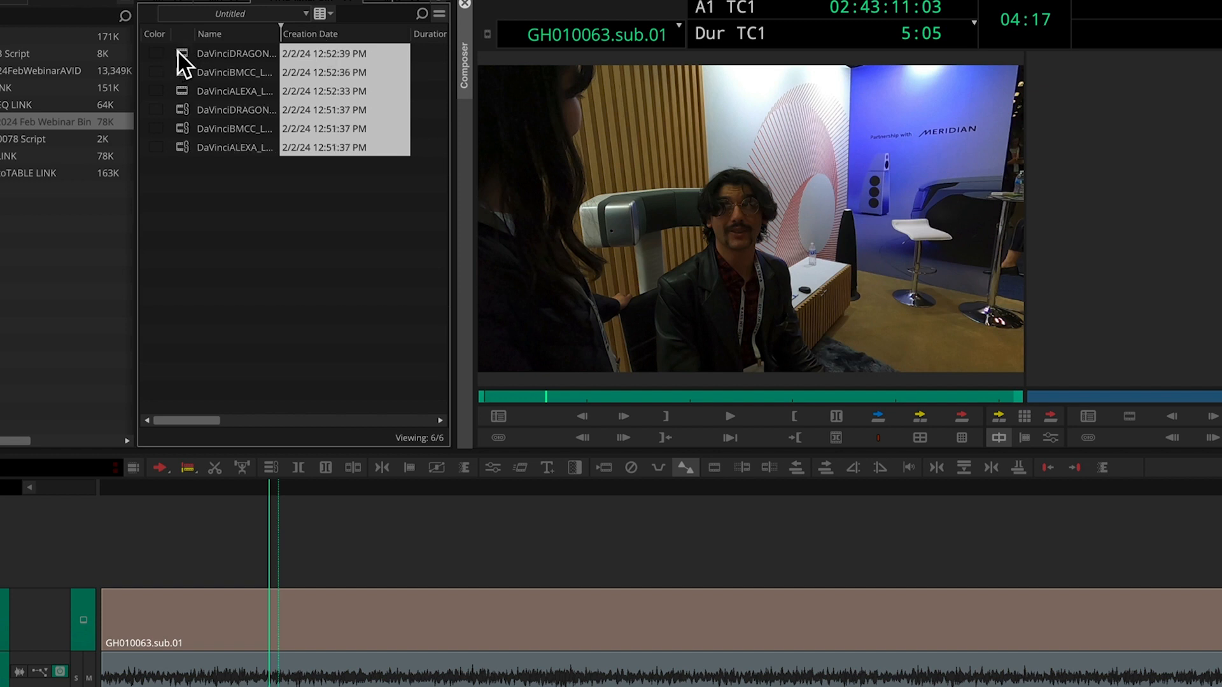
- Color the three imported DaVinci clips green and the three linked DaVinci clips yellow in the bin
left_click(179, 56)
left_click(177, 92, "shift")
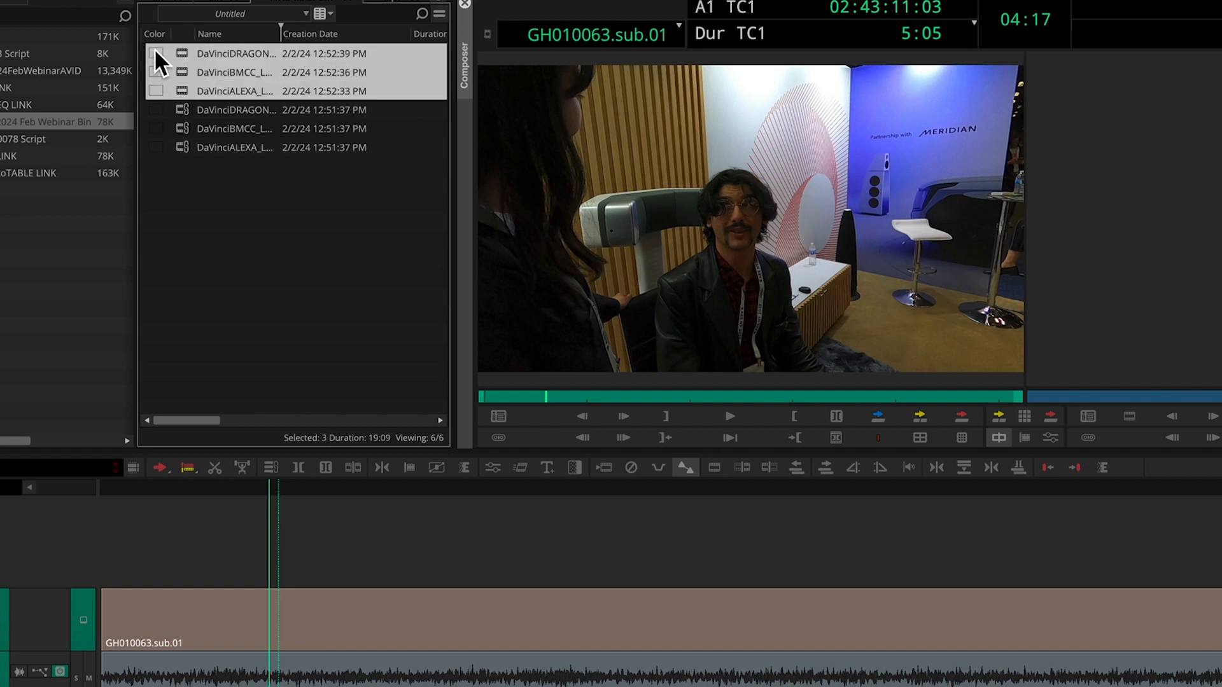
left_click(154, 49)
left_click(179, 80)
left_click_drag(246, 224, 159, 106)
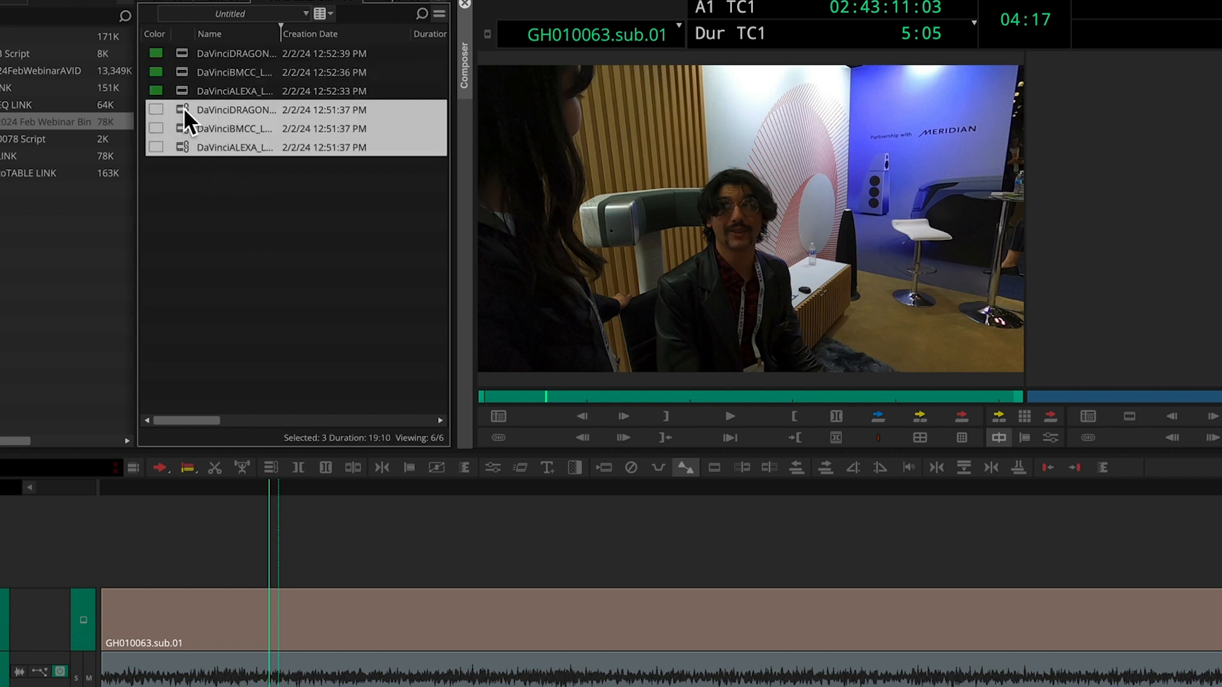
left_click(156, 107)
left_click(196, 136)
left_click(245, 239)
- Widen the bin, reveal the source file of the linked DaVinciDRAGON_LOG clip in Finder, and return to the project
left_click_drag(455, 252, 794, 265)
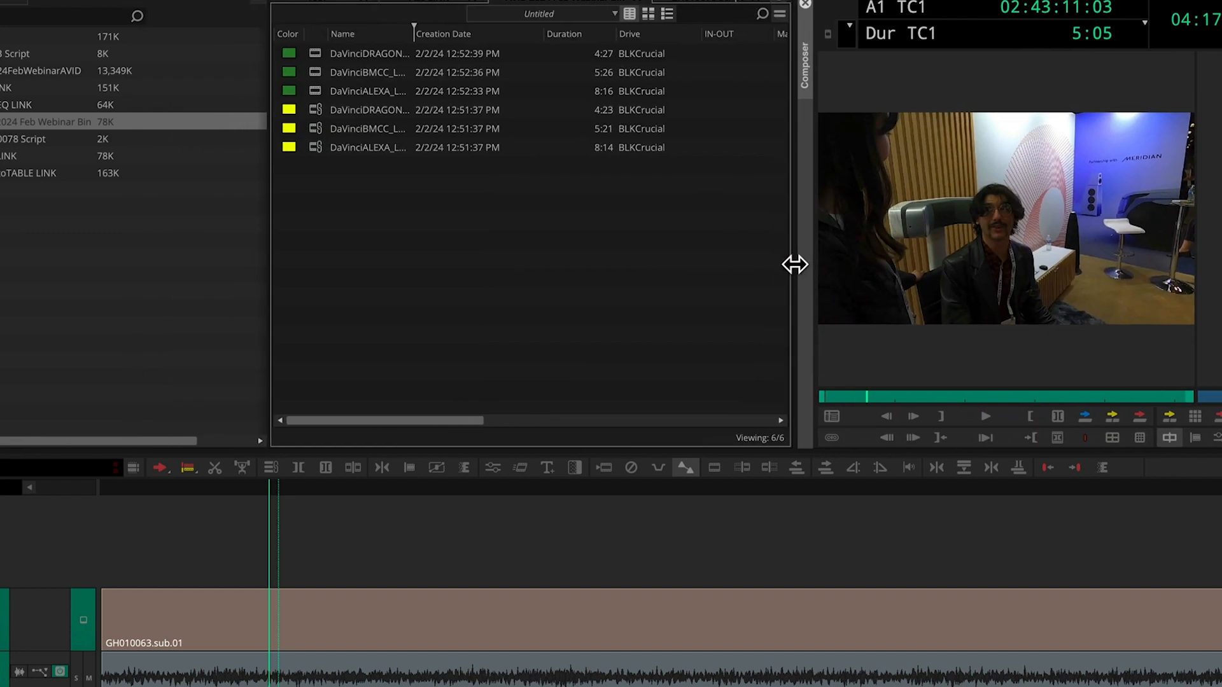
left_click(312, 109)
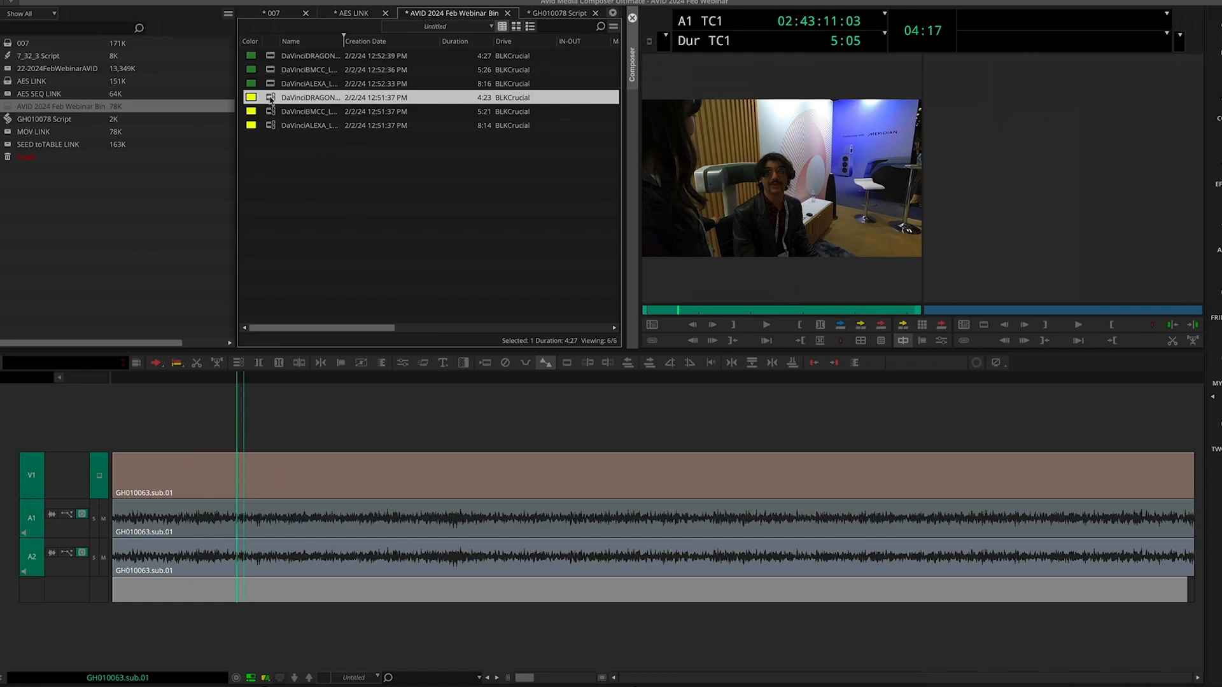
right_click(270, 100)
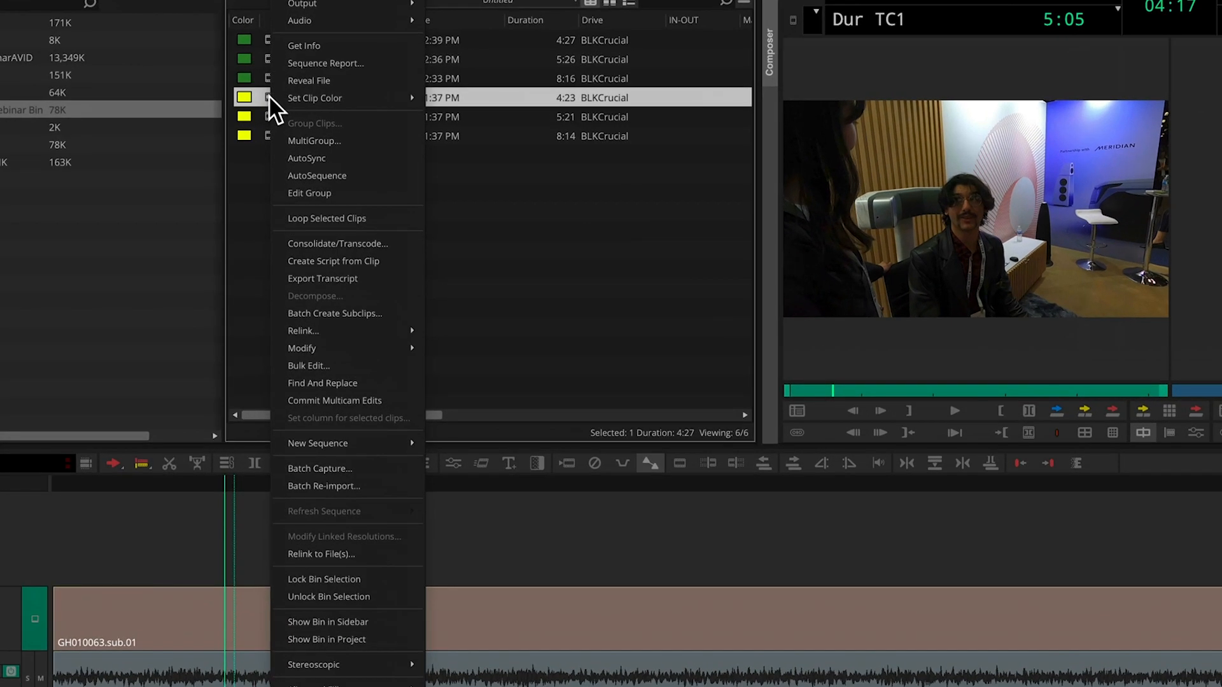
left_click(299, 79)
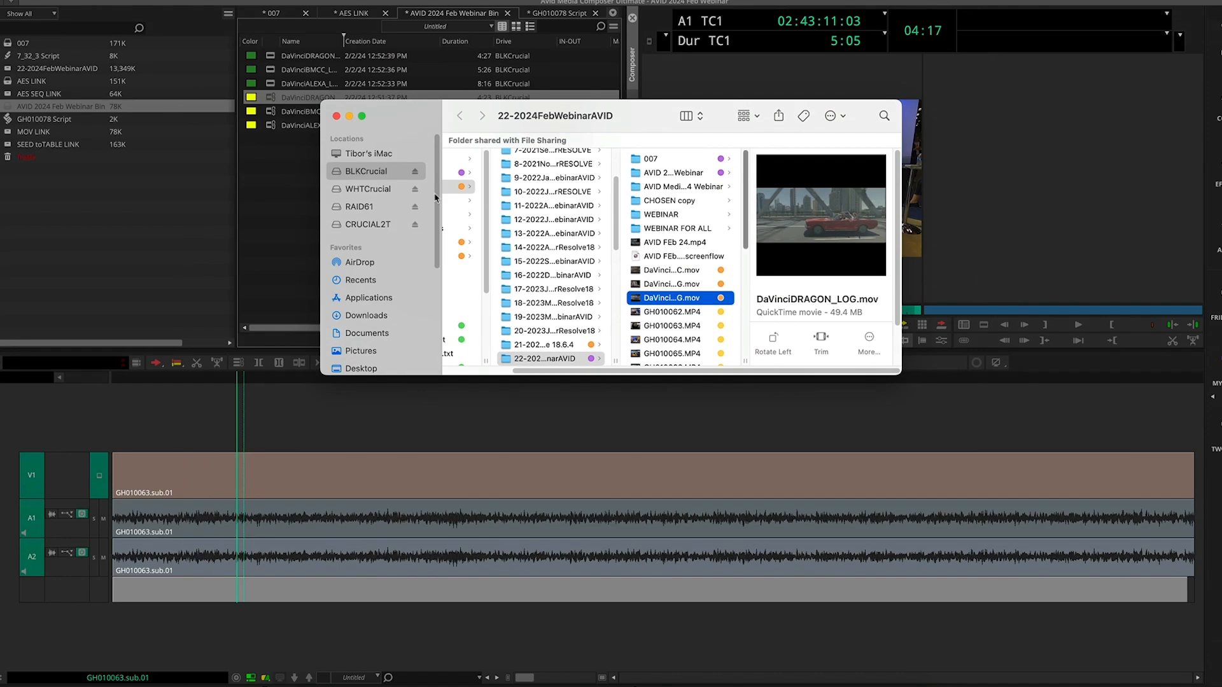
left_click(226, 59)
left_click(143, 91)
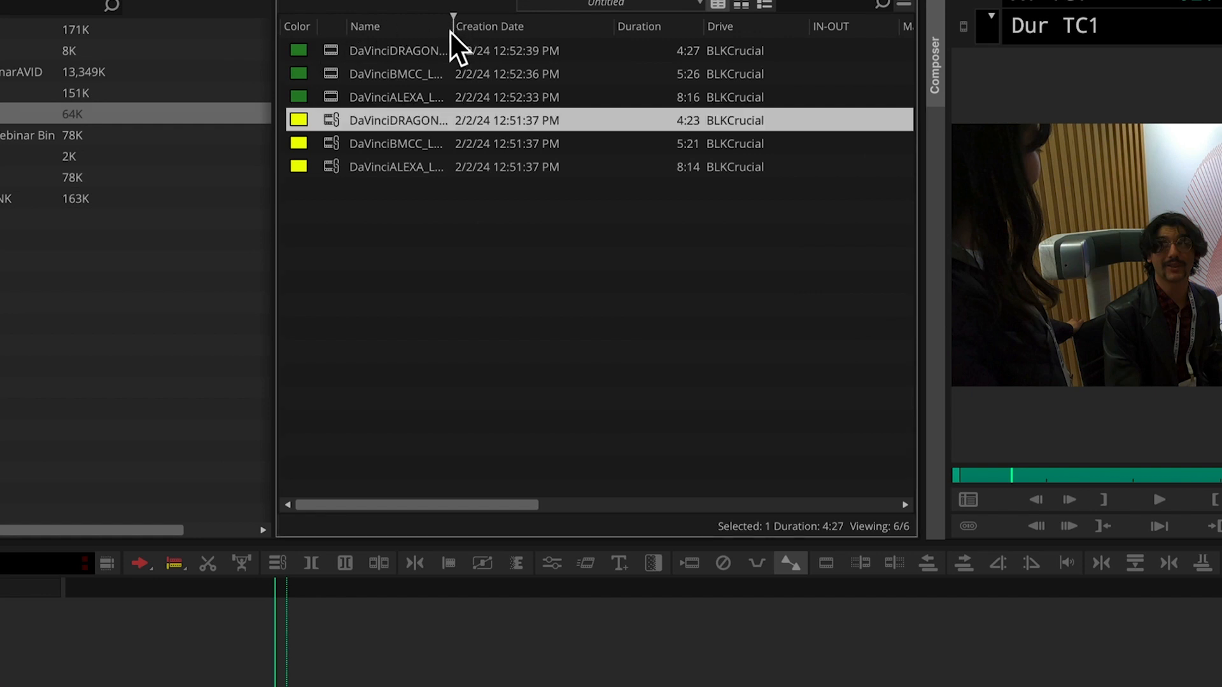
- Widen the bin's Name column to show full clip names and reveal the media file of the green imported DaVinciDRAGON_LOG clip in Finder
left_click_drag(450, 33, 603, 40)
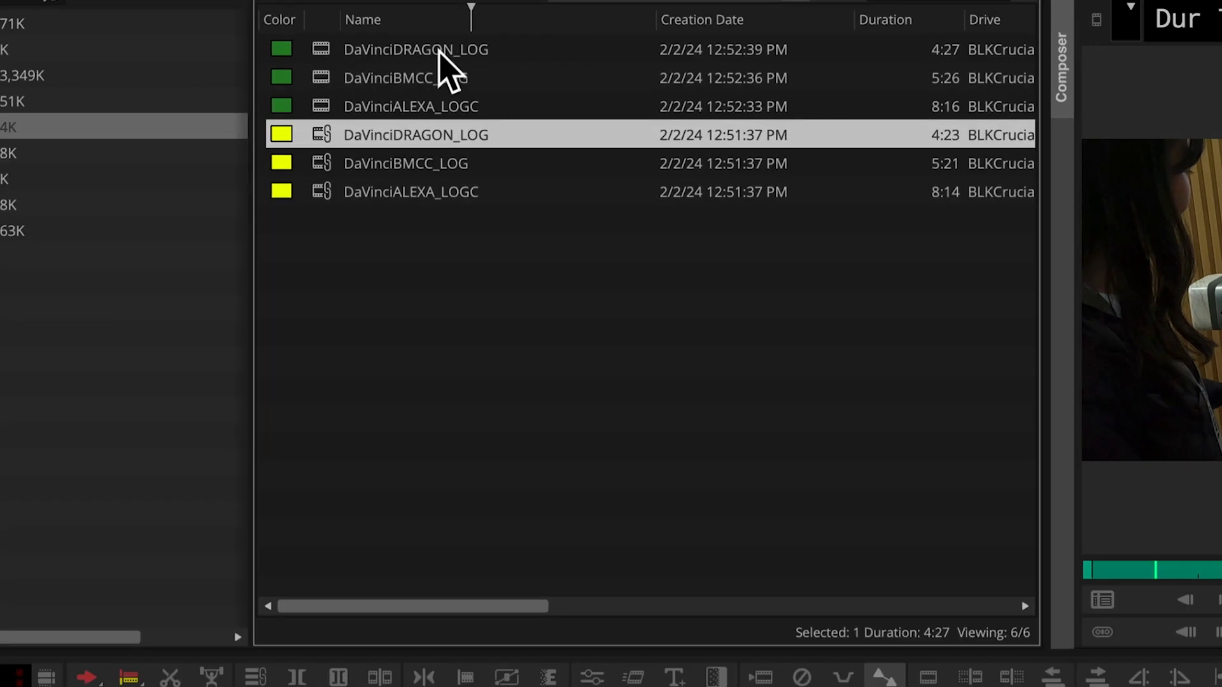
left_click(426, 51)
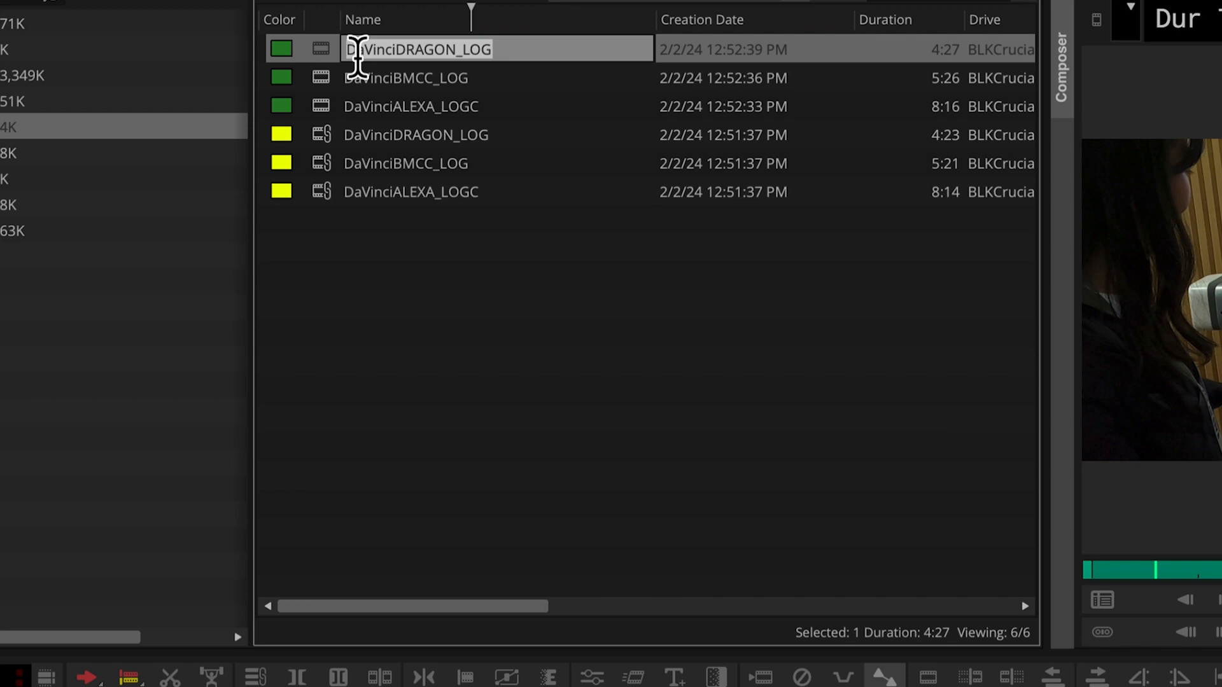
left_click(319, 51)
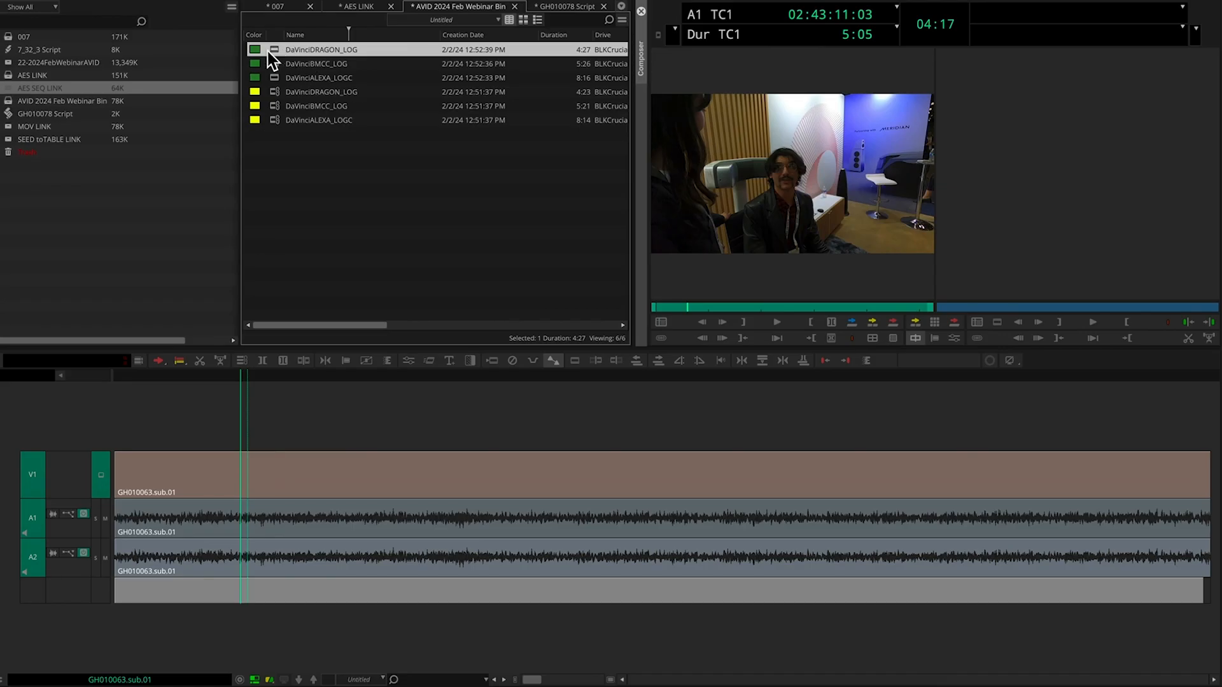
right_click(273, 49)
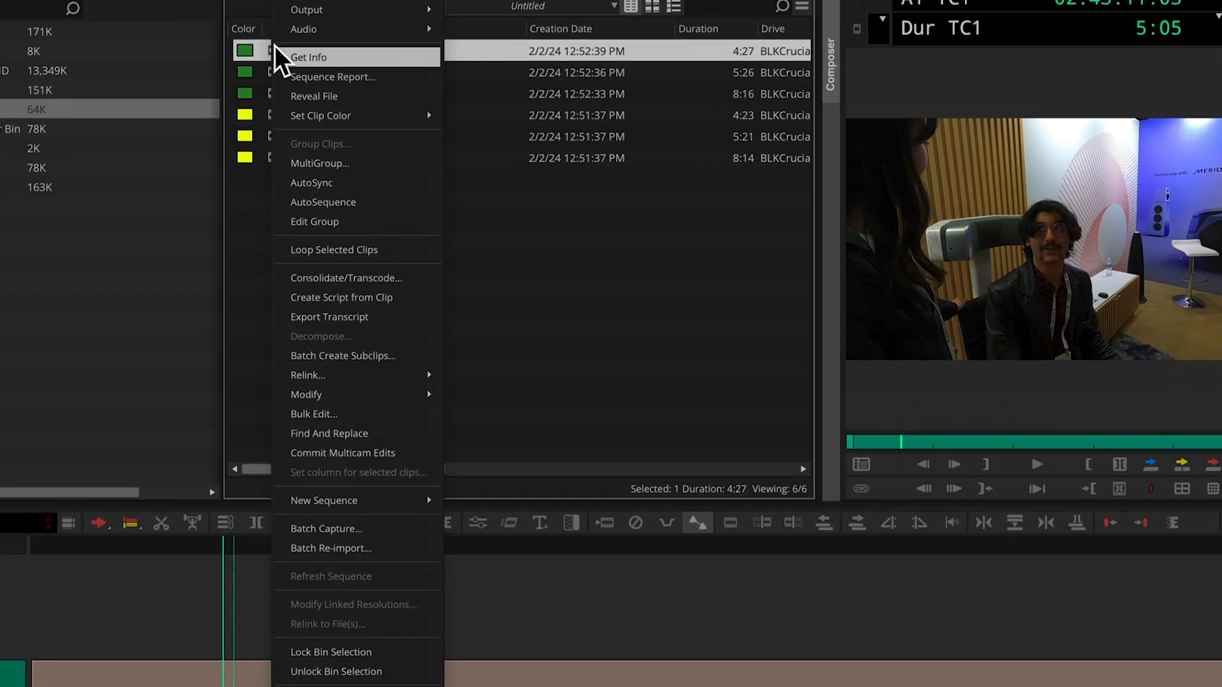
left_click(326, 97)
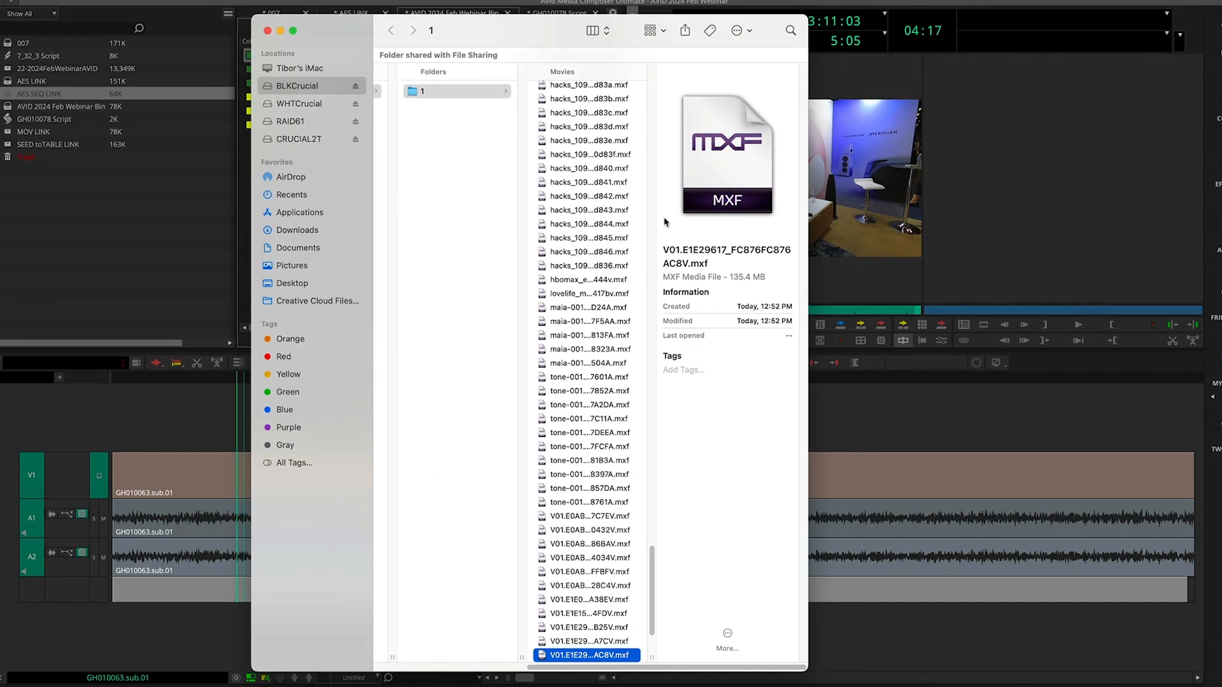
- Examine the revealed MXF file and its parent folders back to Avid MediaFiles, and close the Finder window
scroll(651, 632, "down", 3)
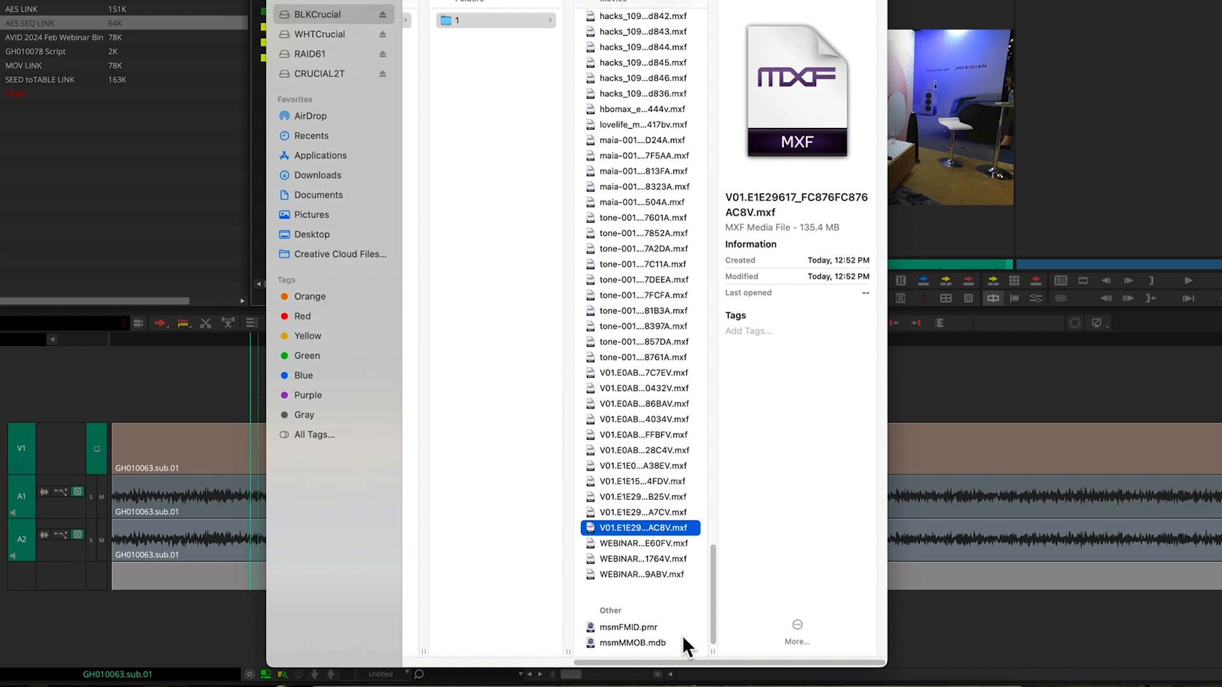
left_click_drag(683, 662, 327, 671)
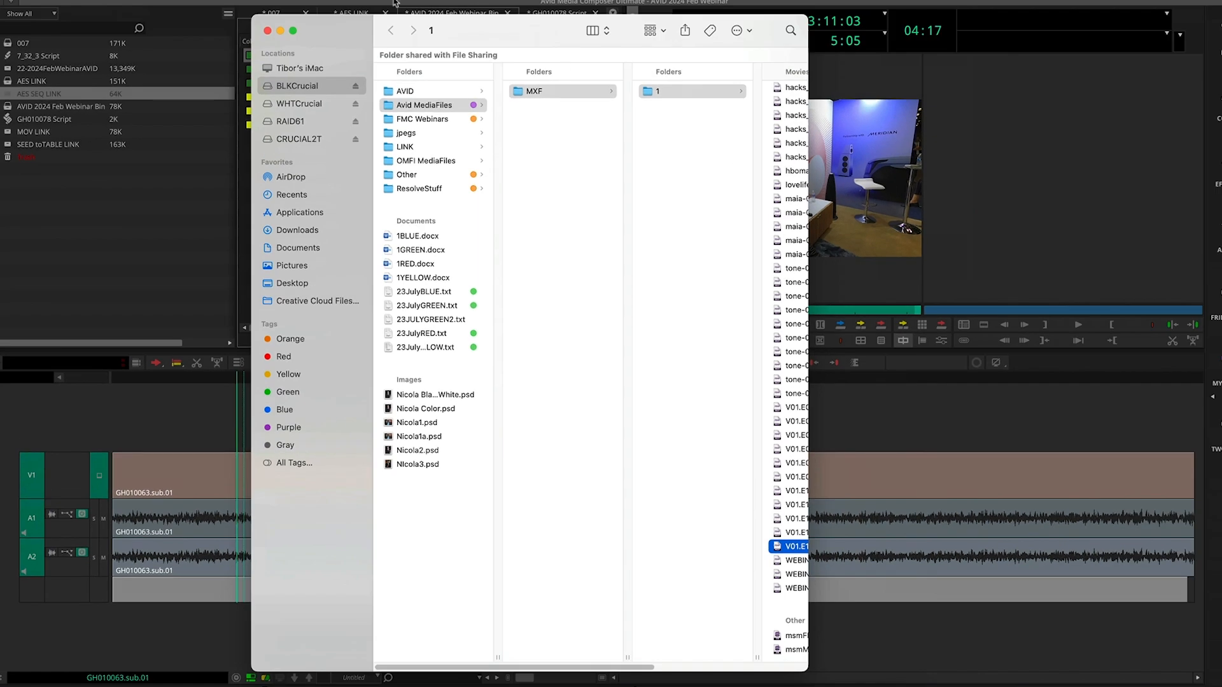
left_click(267, 30)
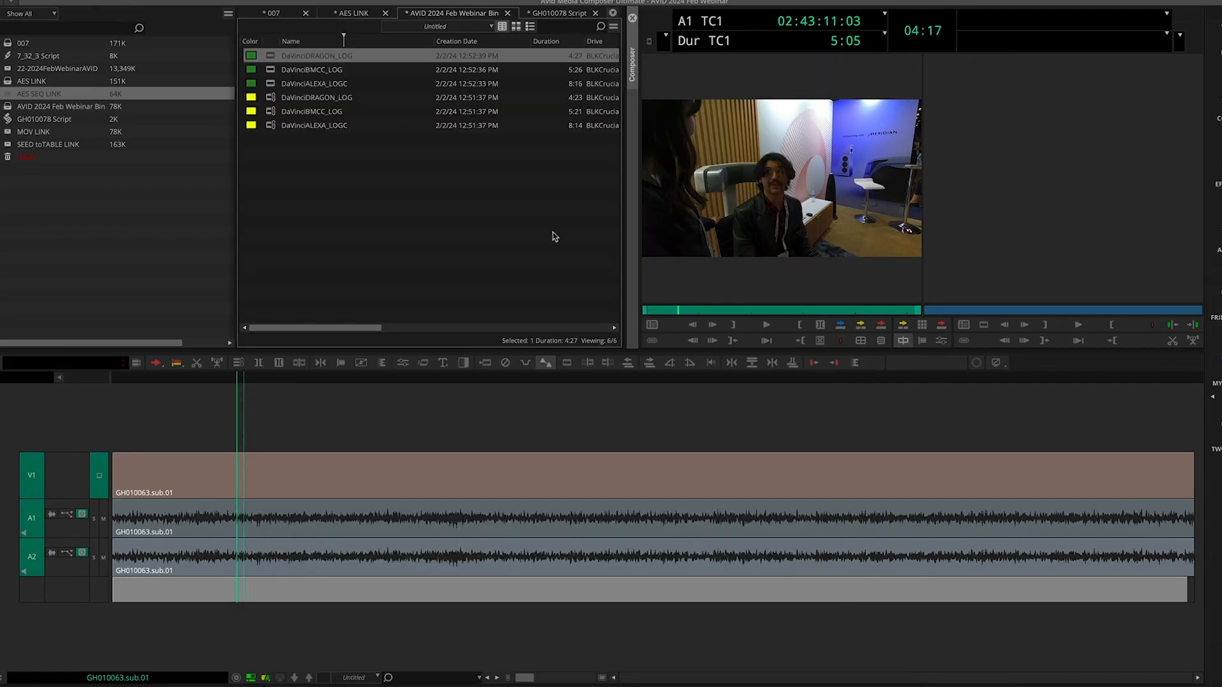